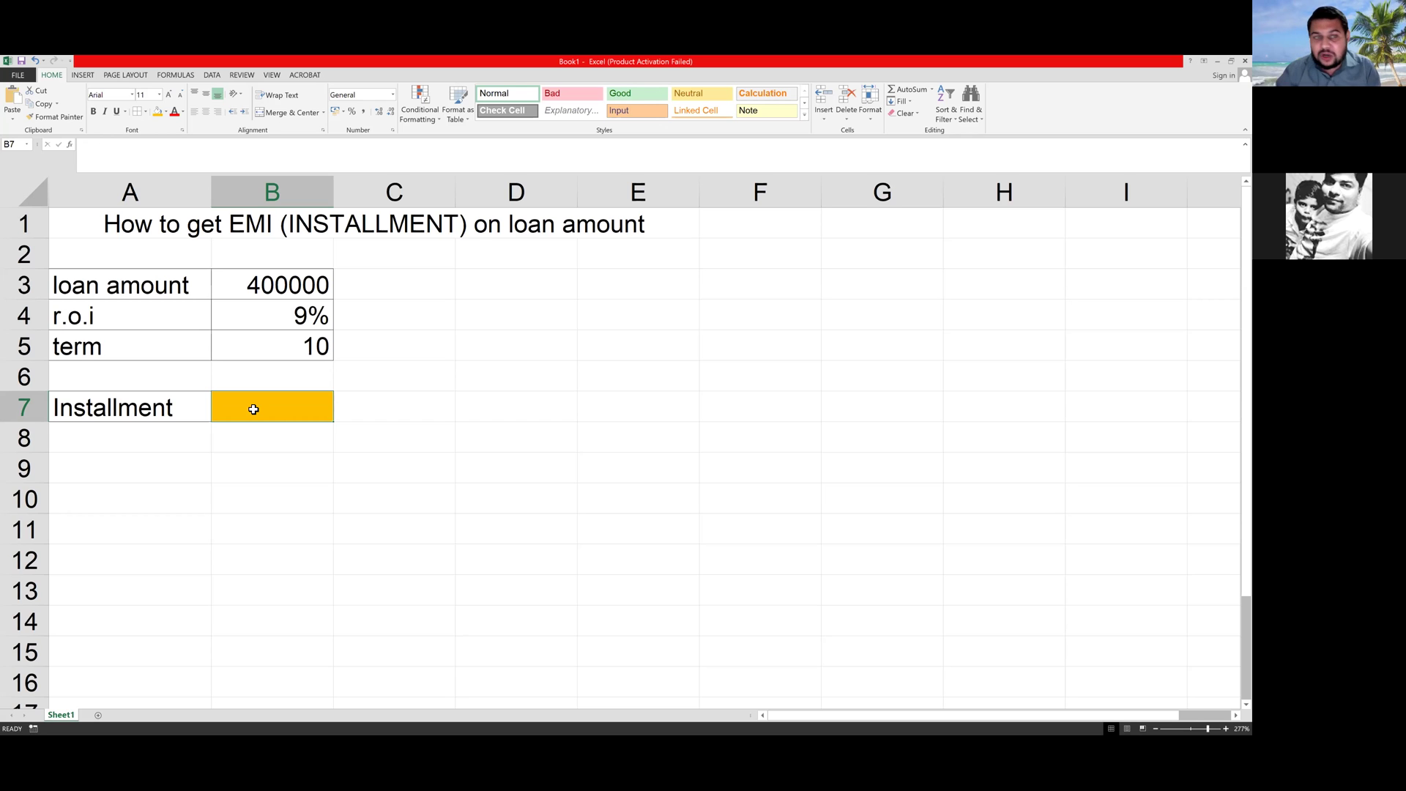
- Enter the label "montally" in cell C7 beside the highlighted installment cell
left_click(367, 405)
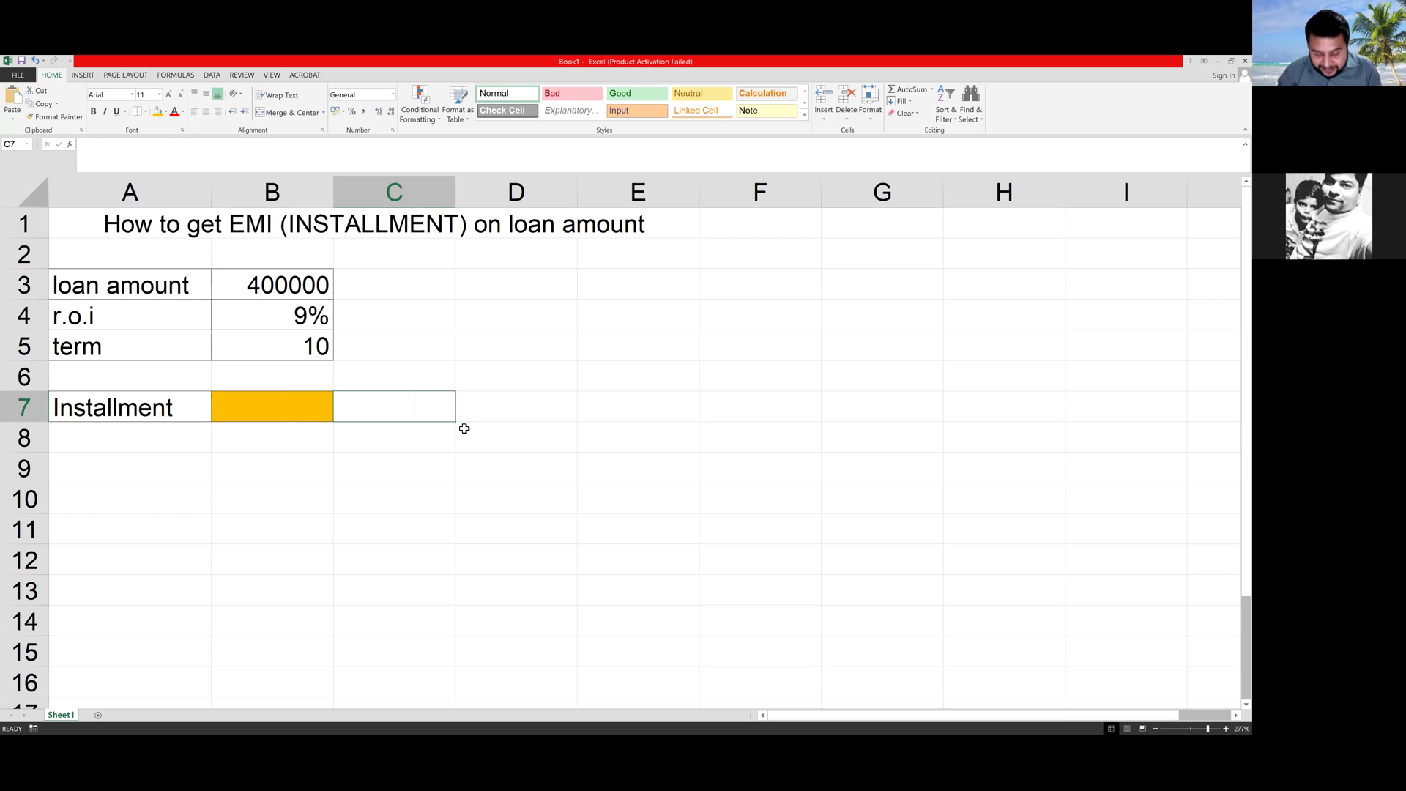
type("mont")
key("BackSpace")
type("t")
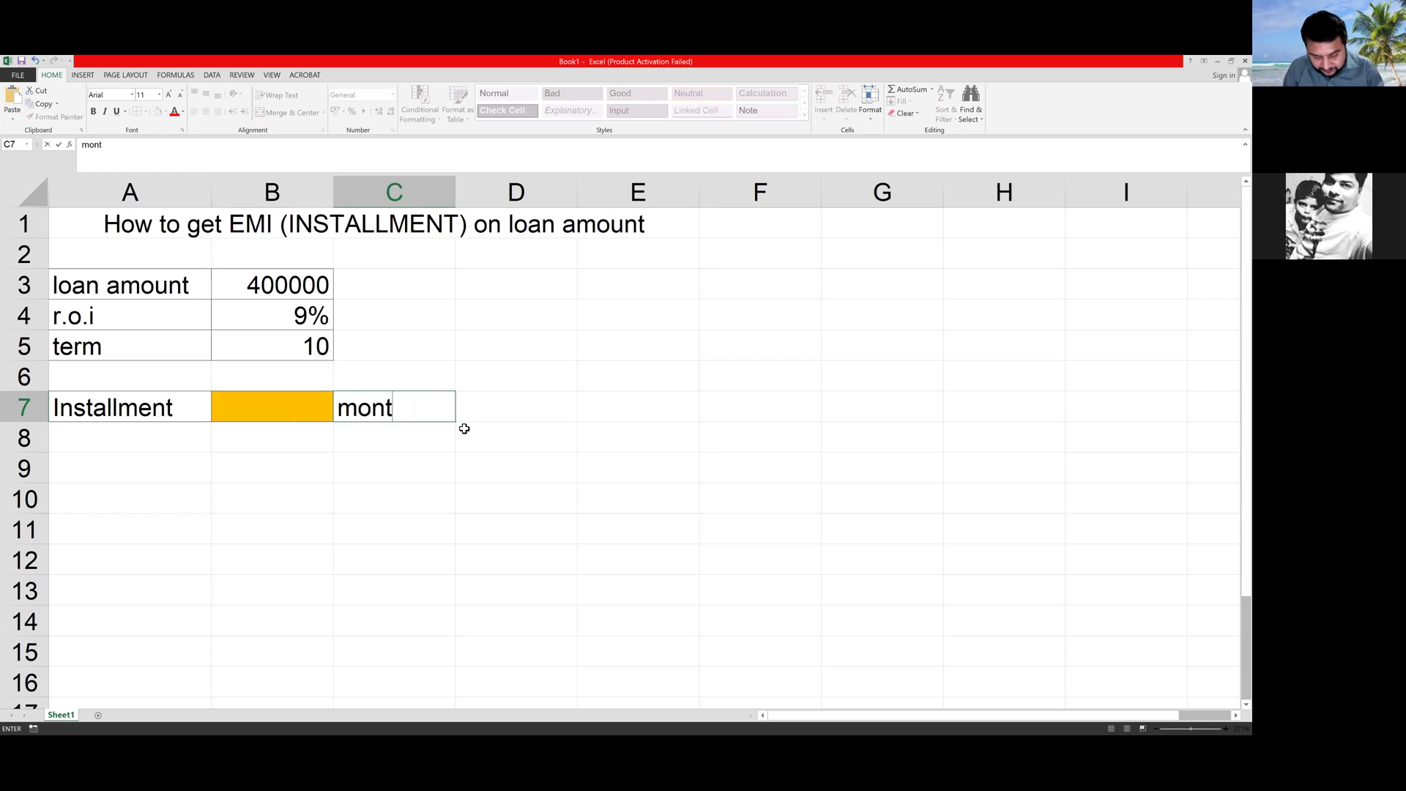
type("ally")
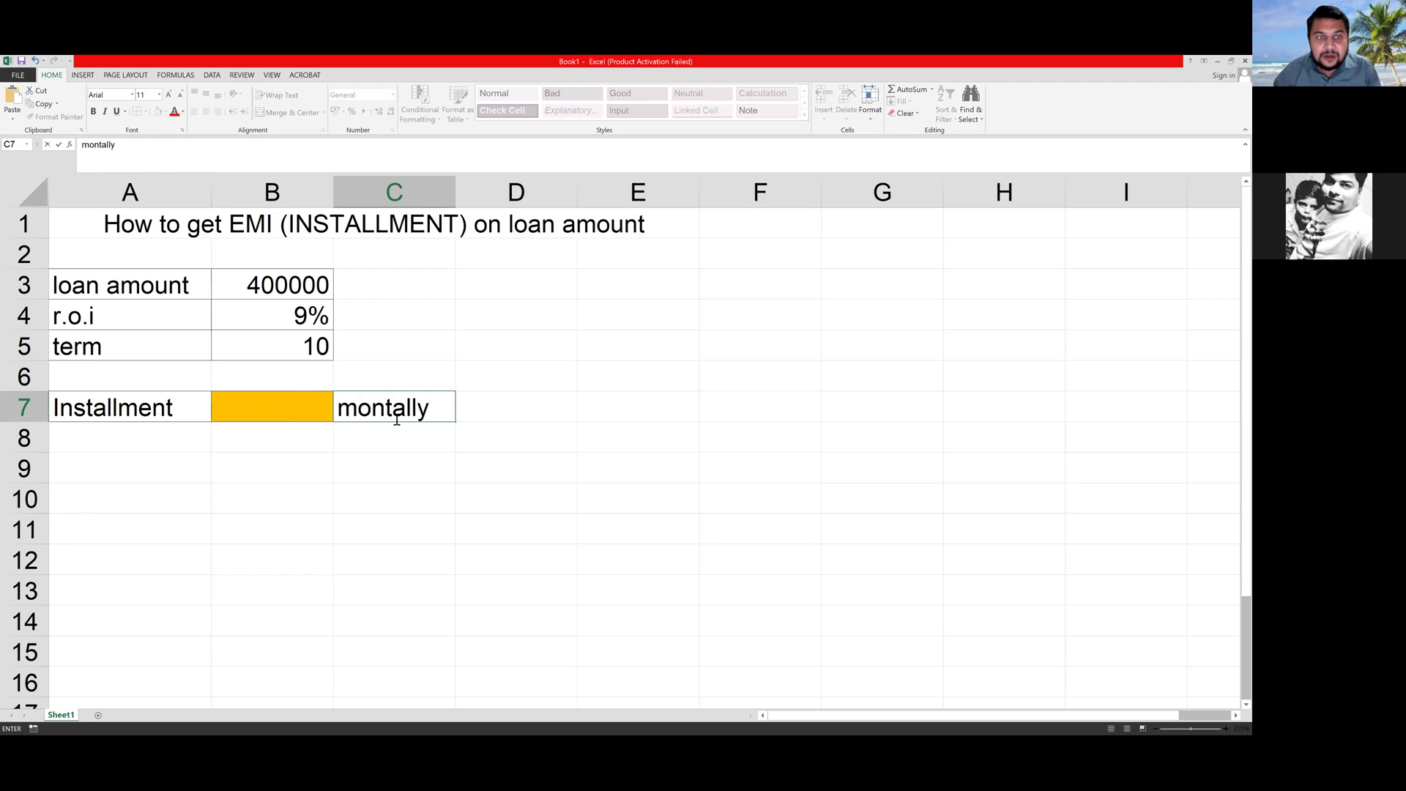
key("Return")
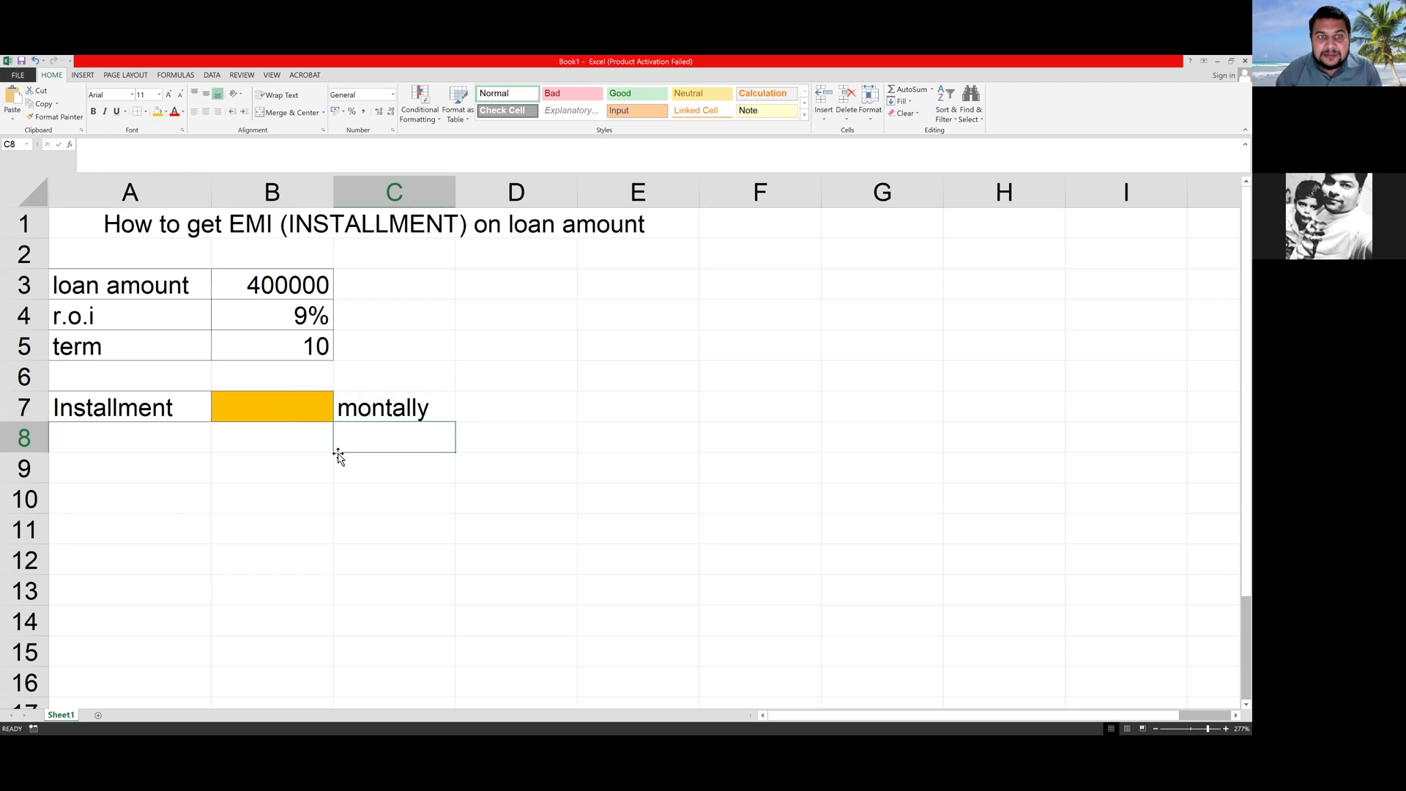
- Correct the label in cell C7 to "monthally" and select the installment cell B7
left_click(380, 416)
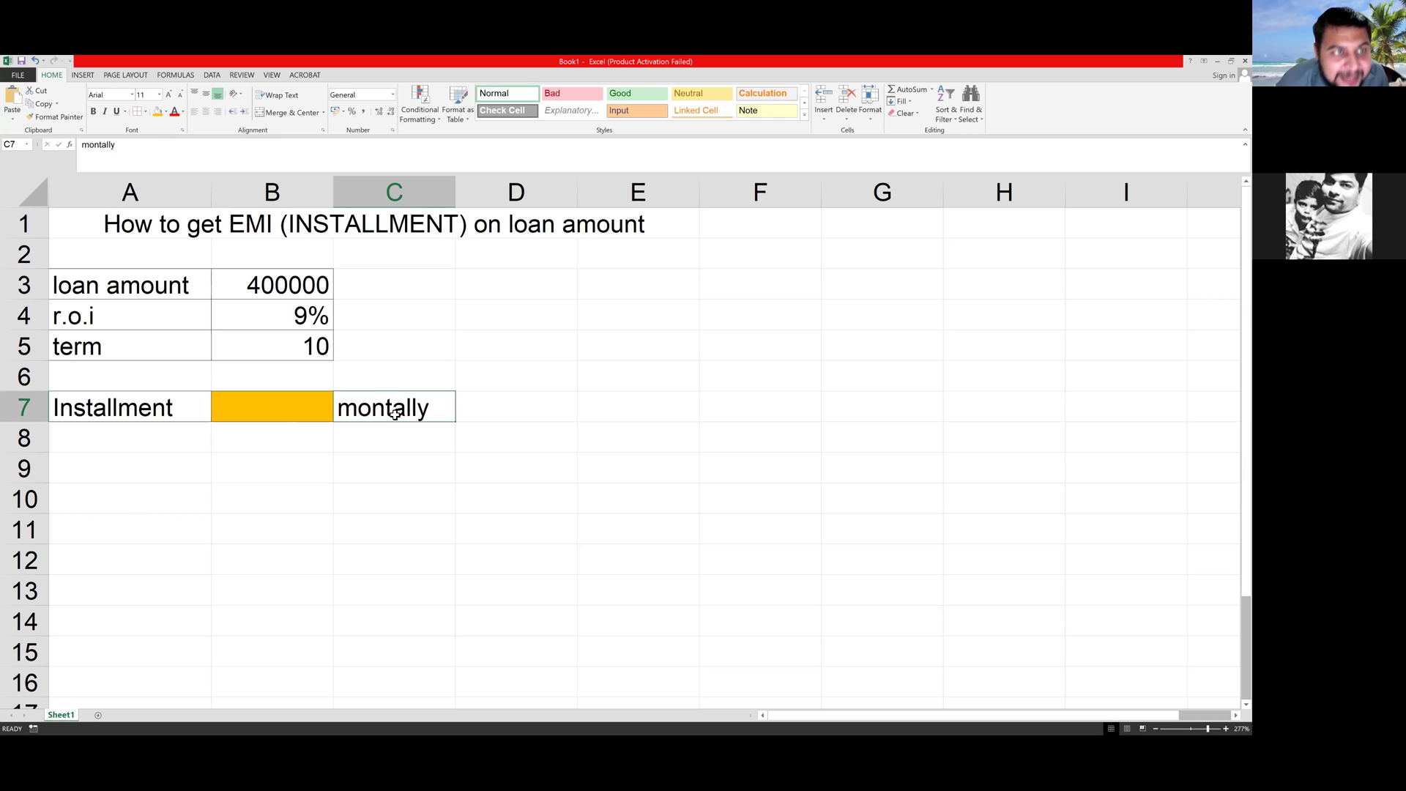
left_click(99, 146)
type("h")
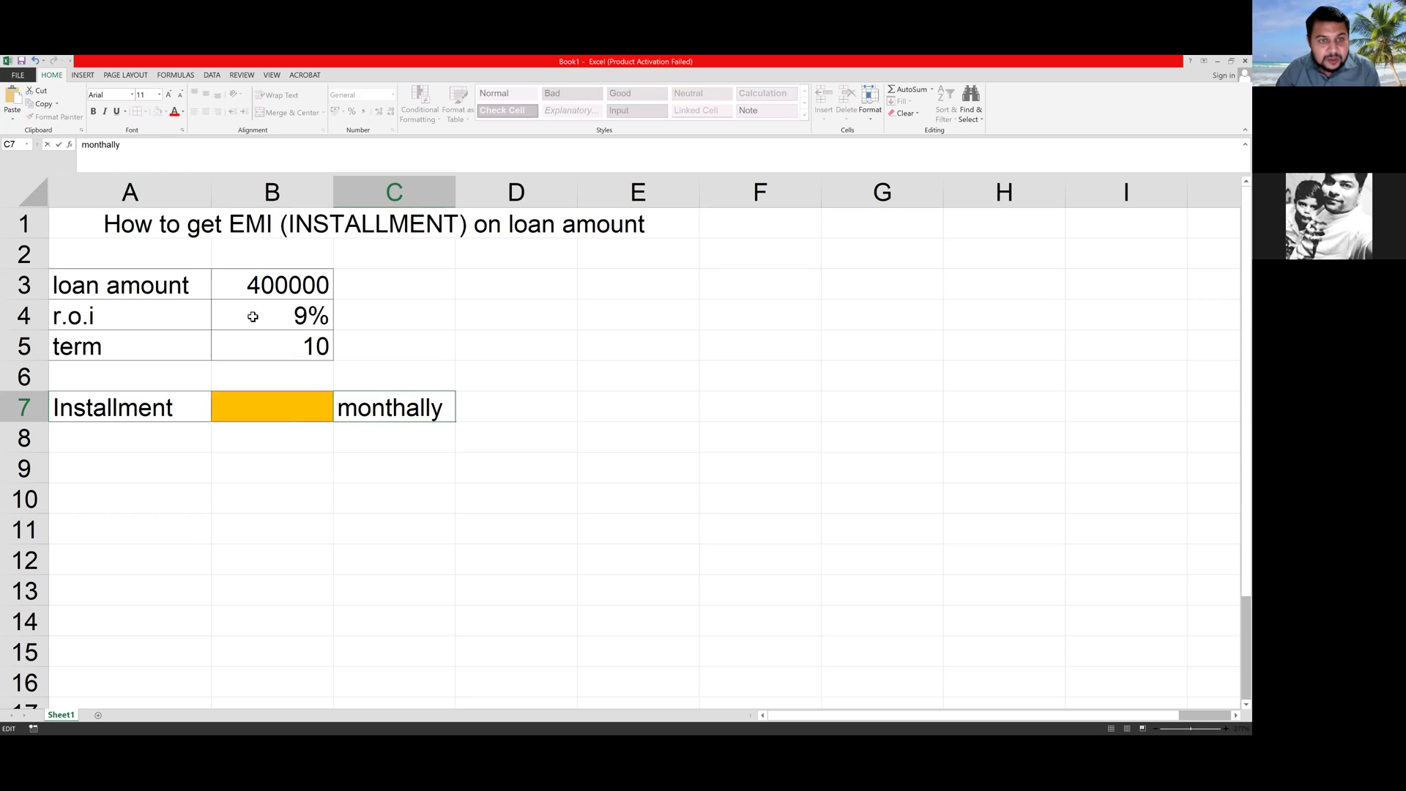
left_click(389, 440)
left_click(391, 410)
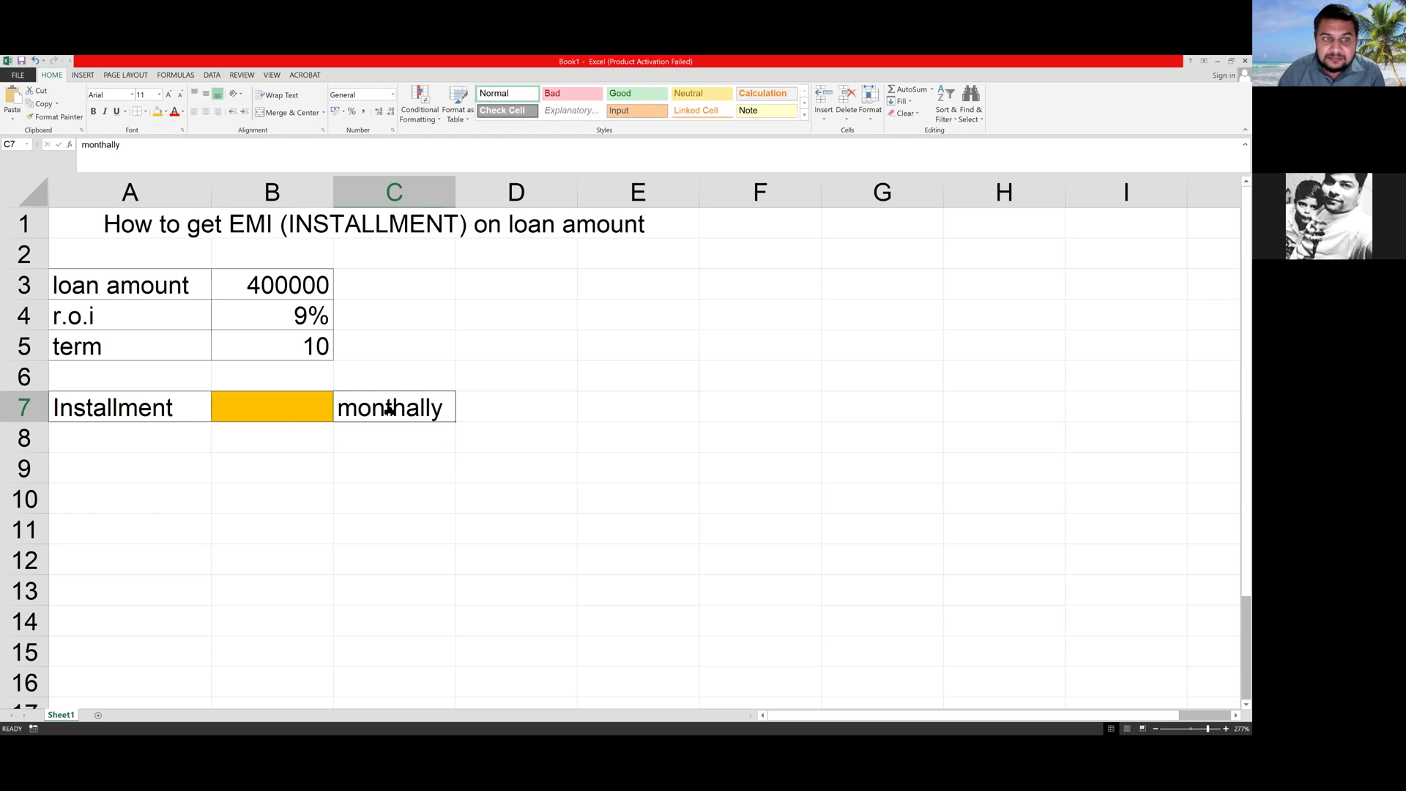
left_click(294, 414)
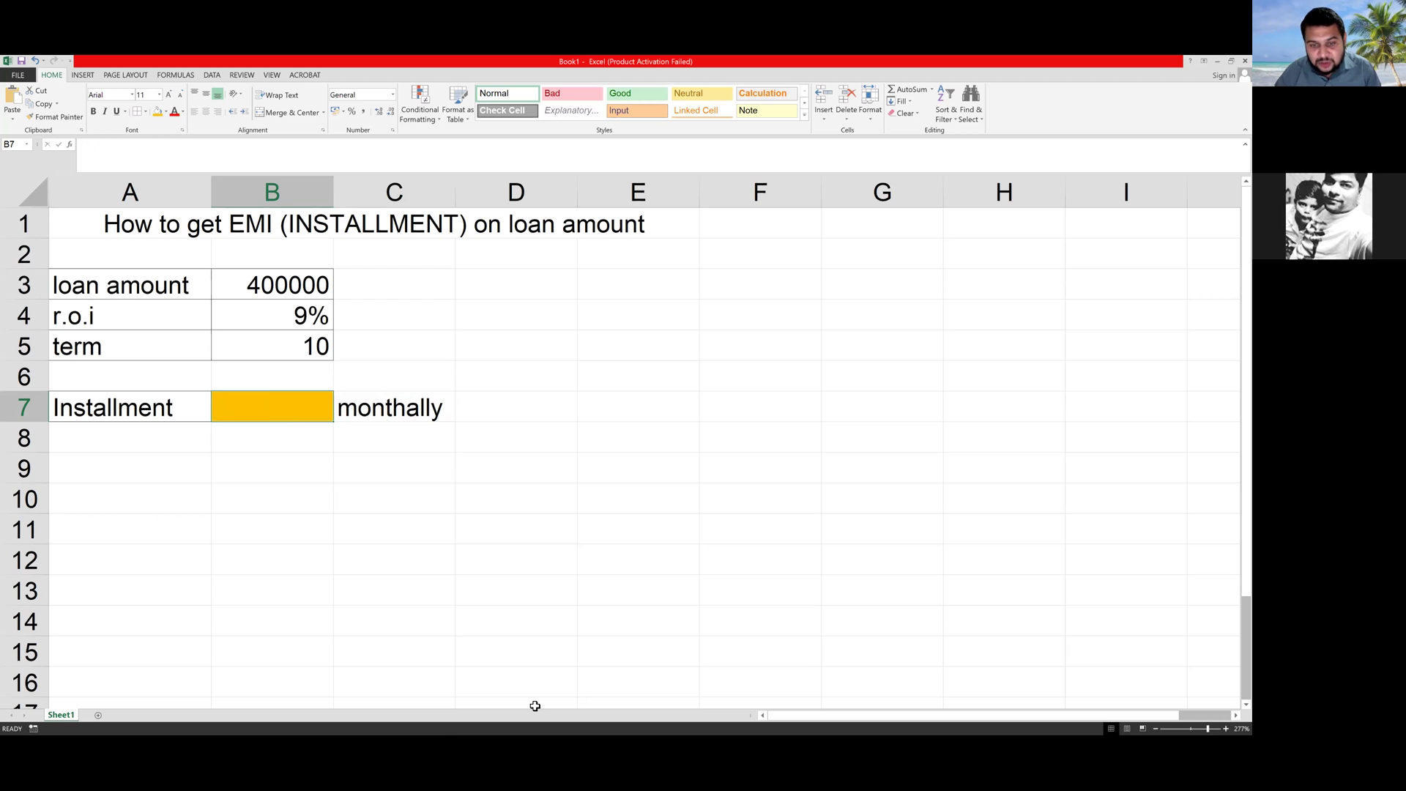
key("alt+Tab")
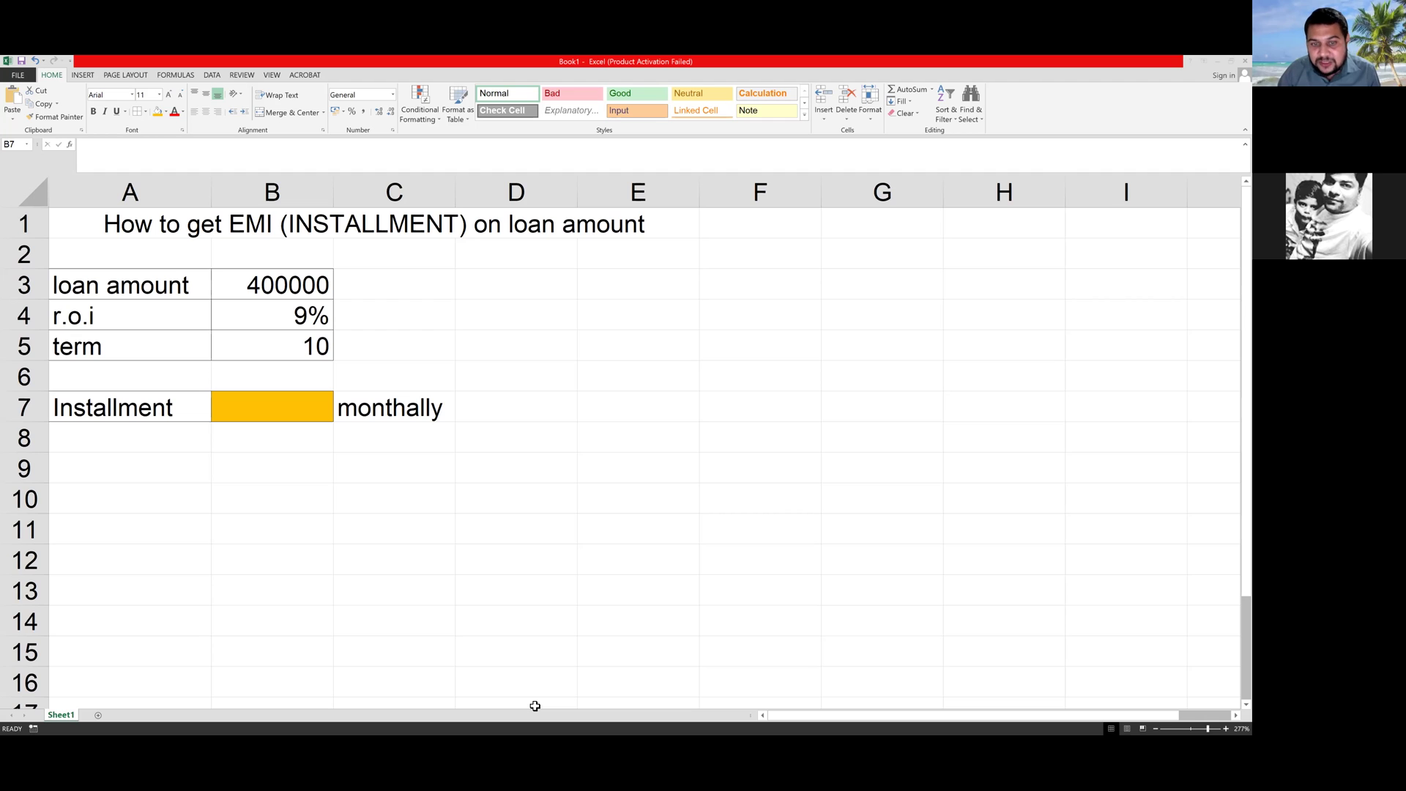
left_click_drag(915, 308, 915, 98)
left_click_drag(66, 196, 51, 82)
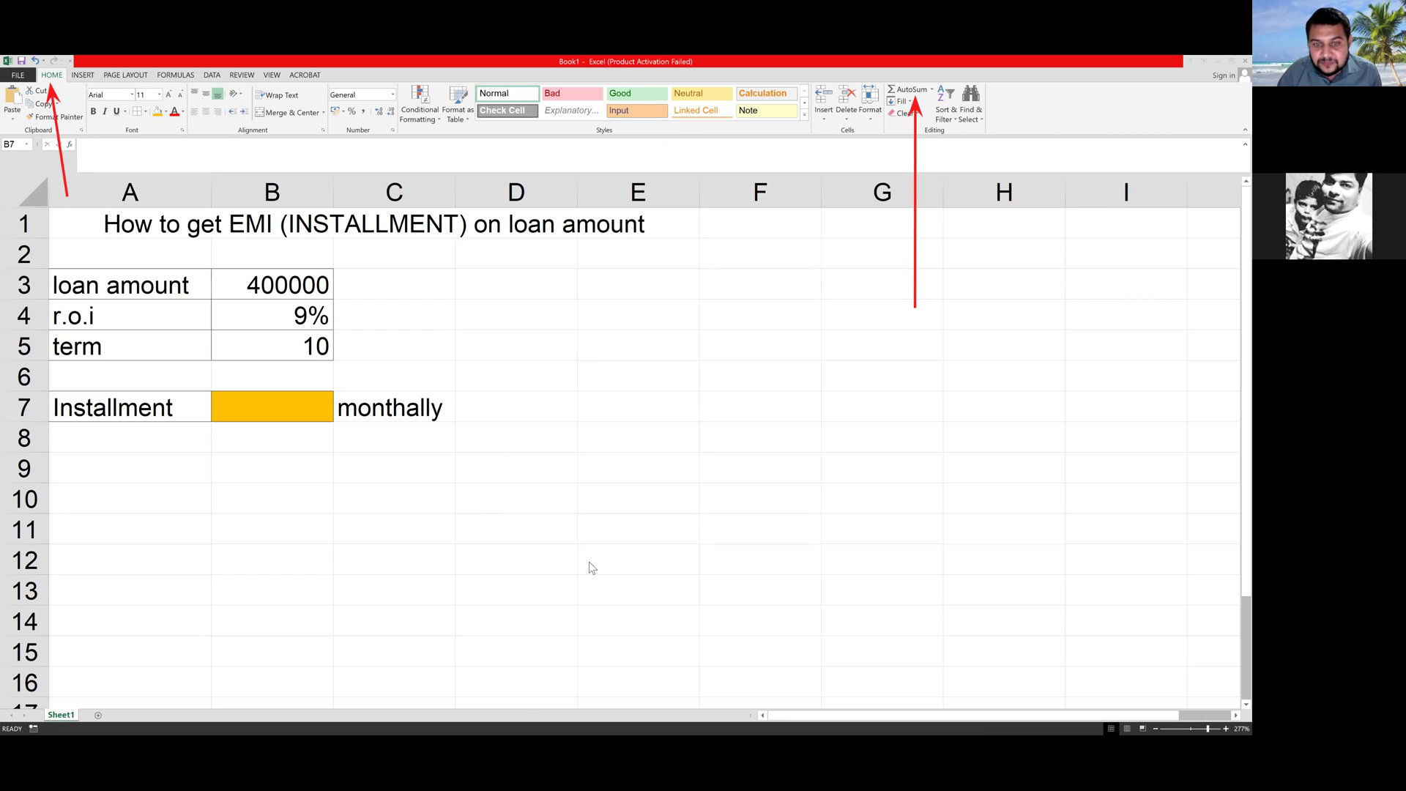
left_click_drag(880, 77, 945, 97)
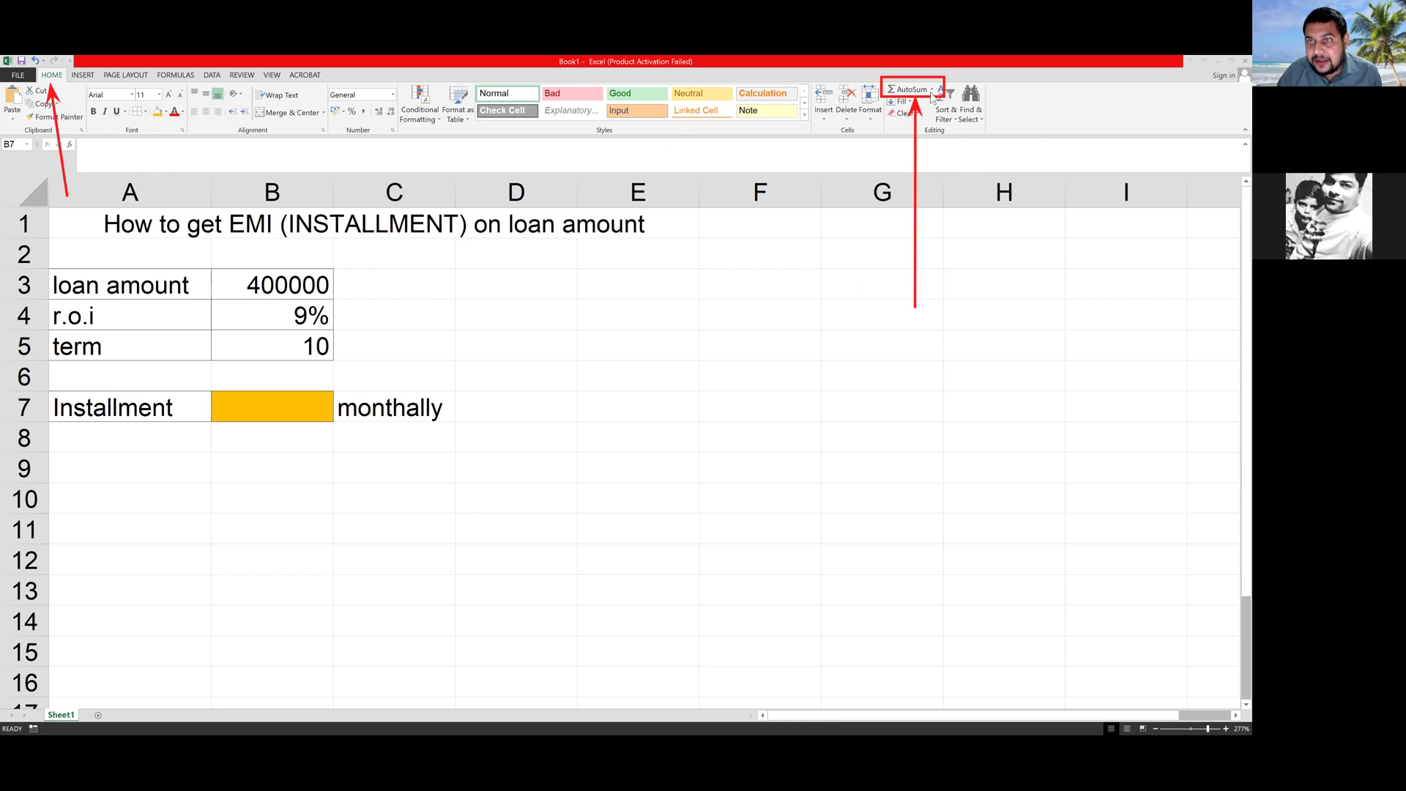
- Open the full function chooser for the installment cell B7
left_click(933, 90)
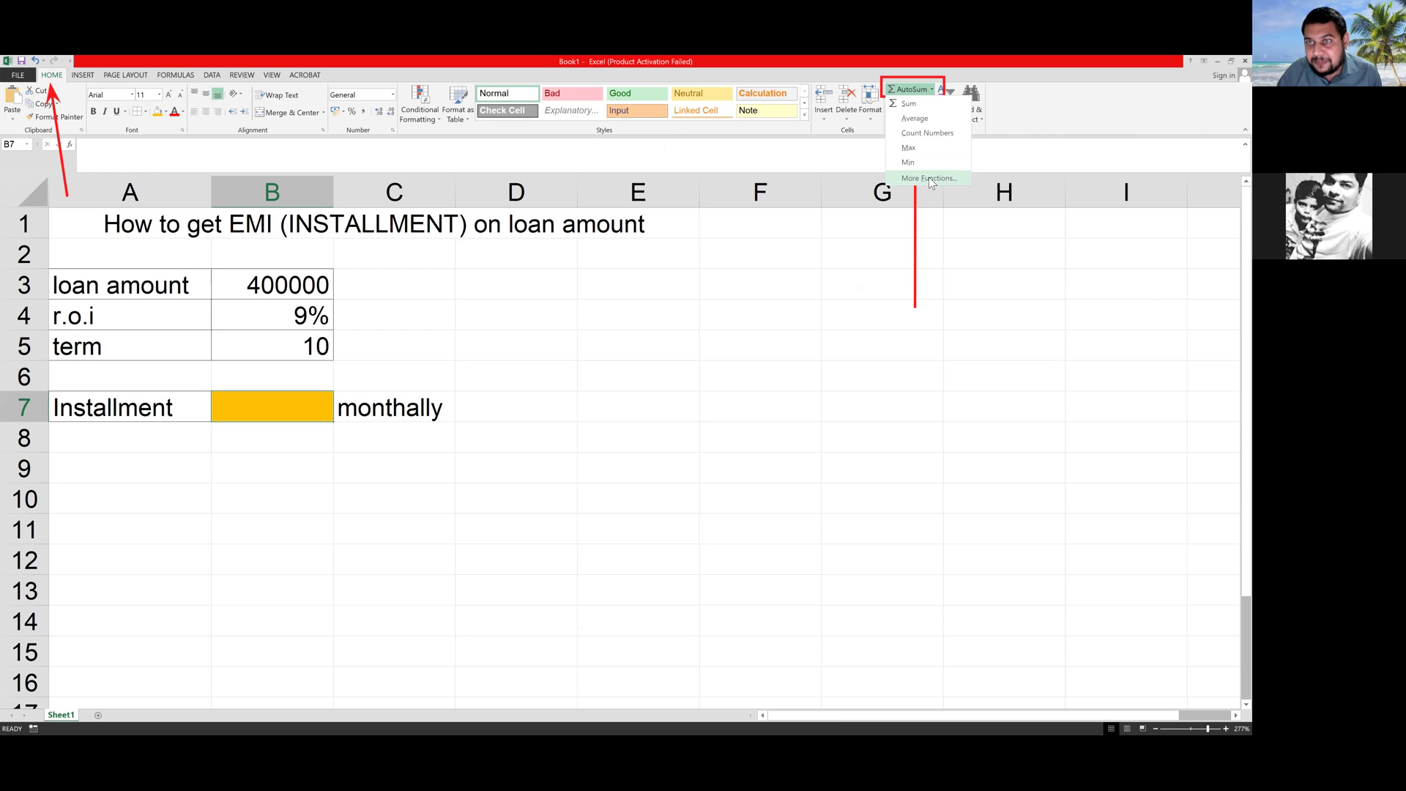
left_click(928, 177)
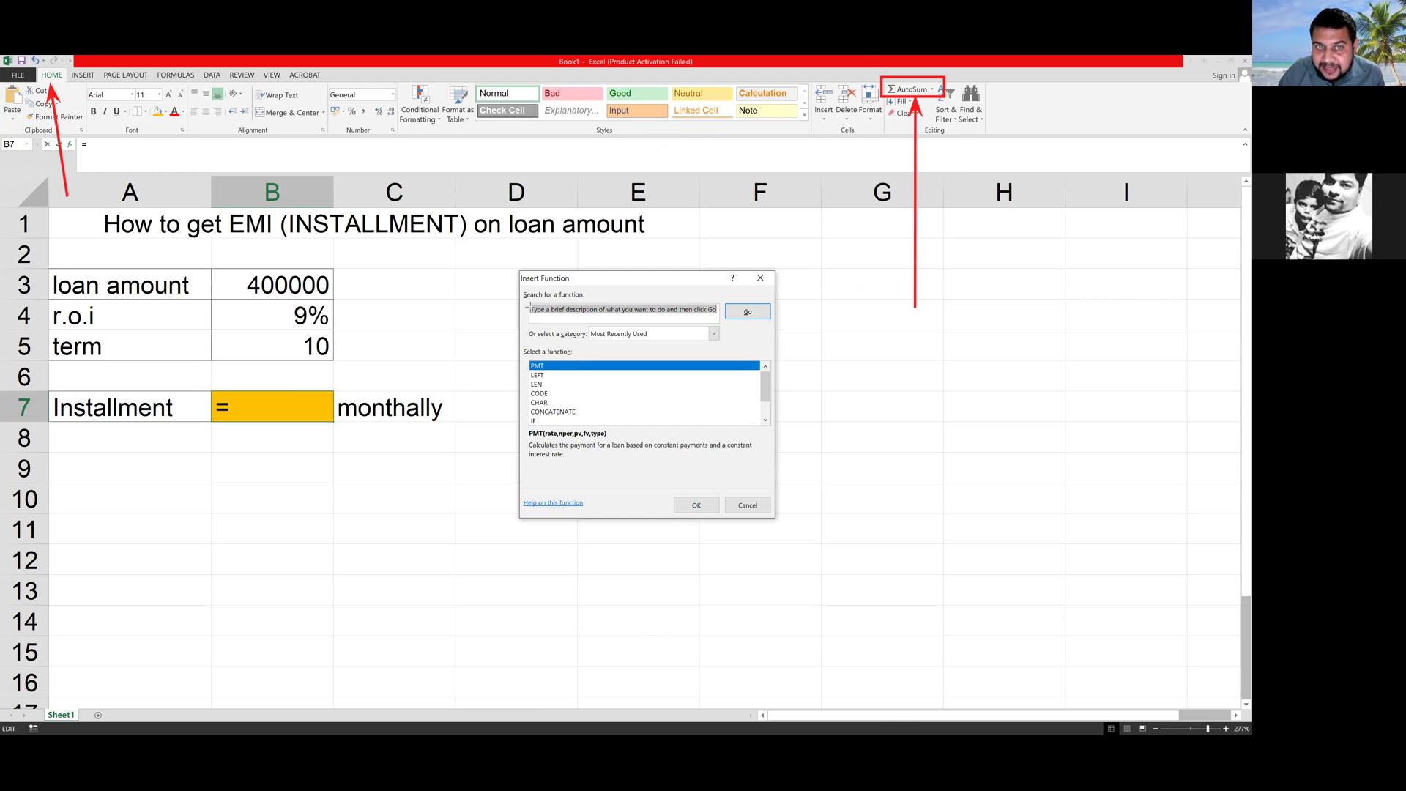
left_click_drag(528, 304, 714, 322)
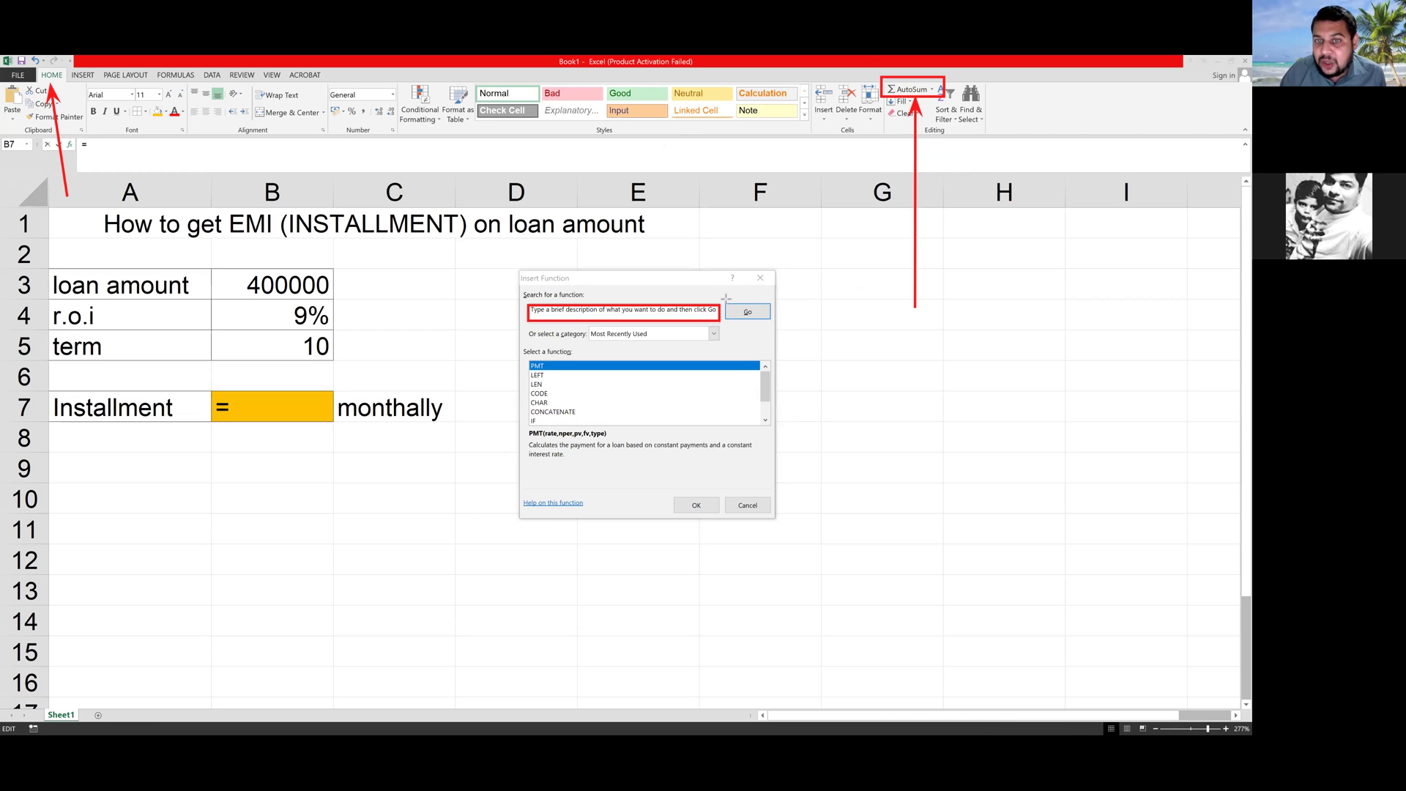
left_click_drag(723, 297, 774, 323)
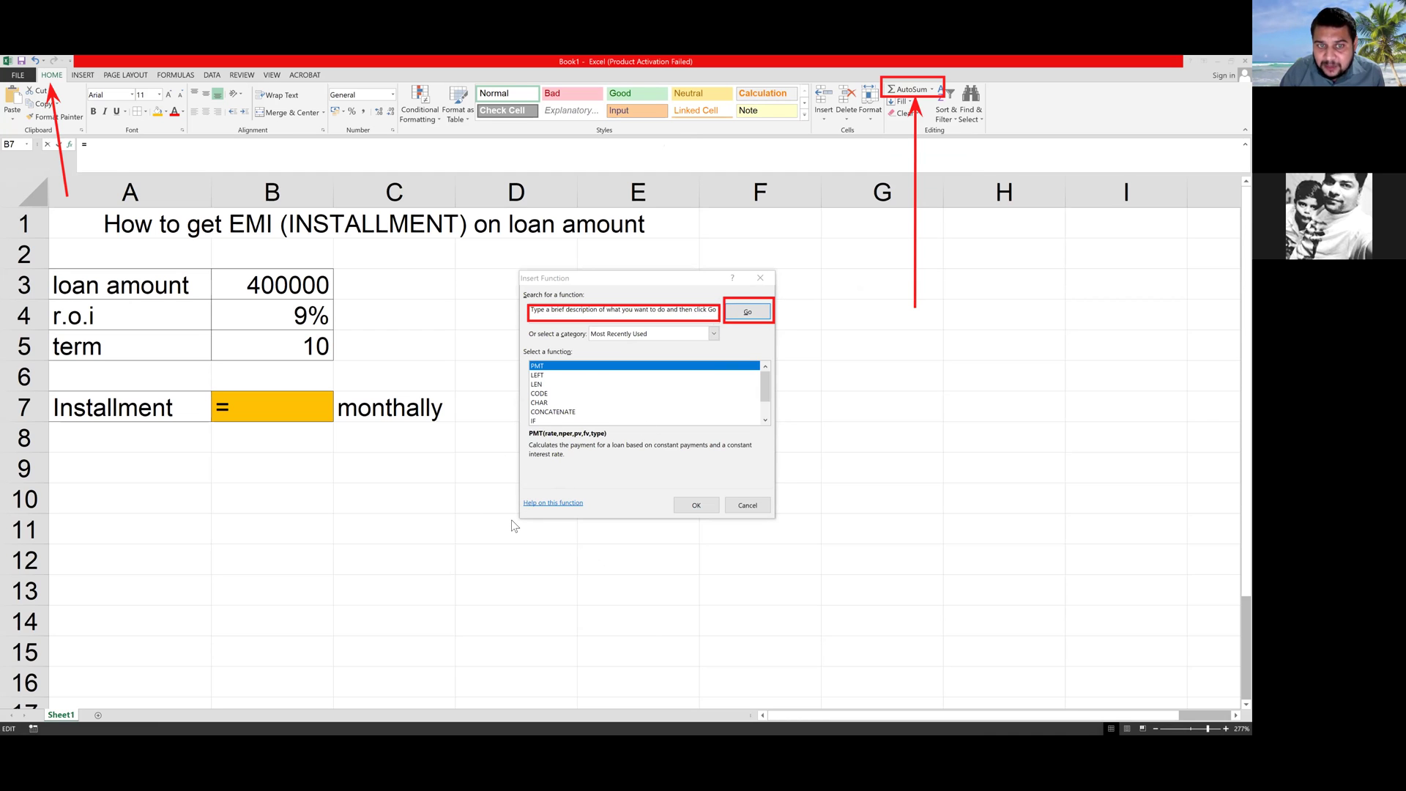
left_click_drag(528, 356, 615, 429)
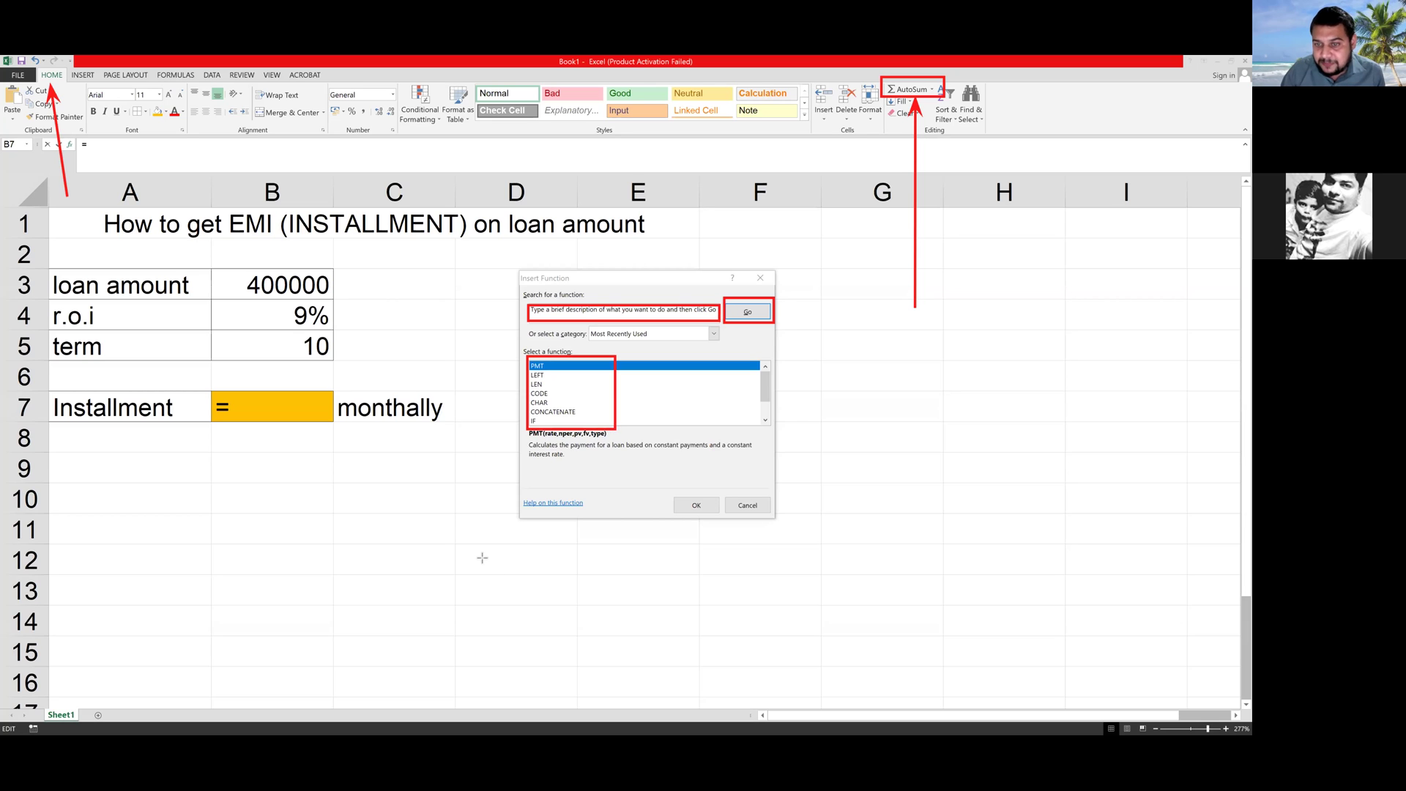
key("Escape")
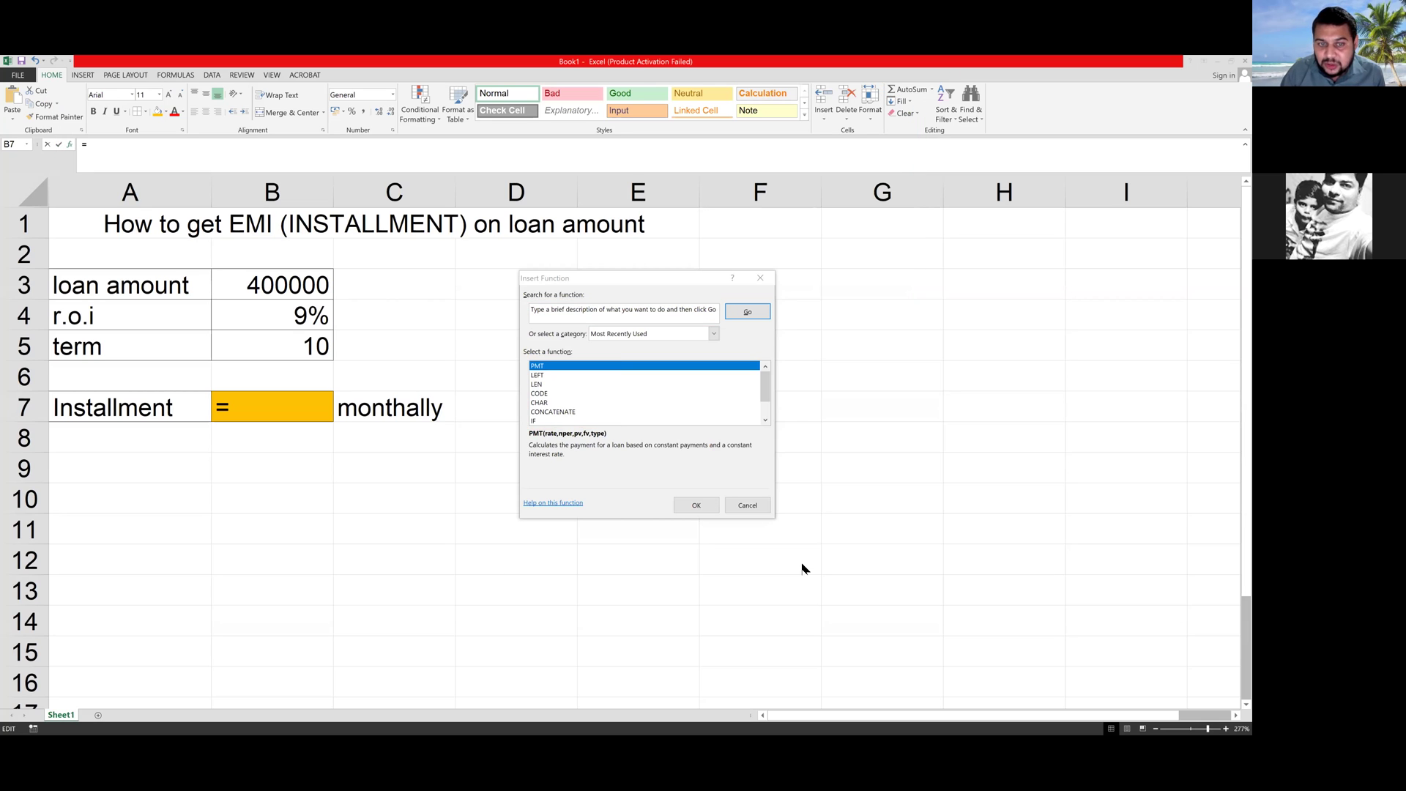
- Insert the PMT function in B7 and set its Rate argument to B4/12
left_click(694, 506)
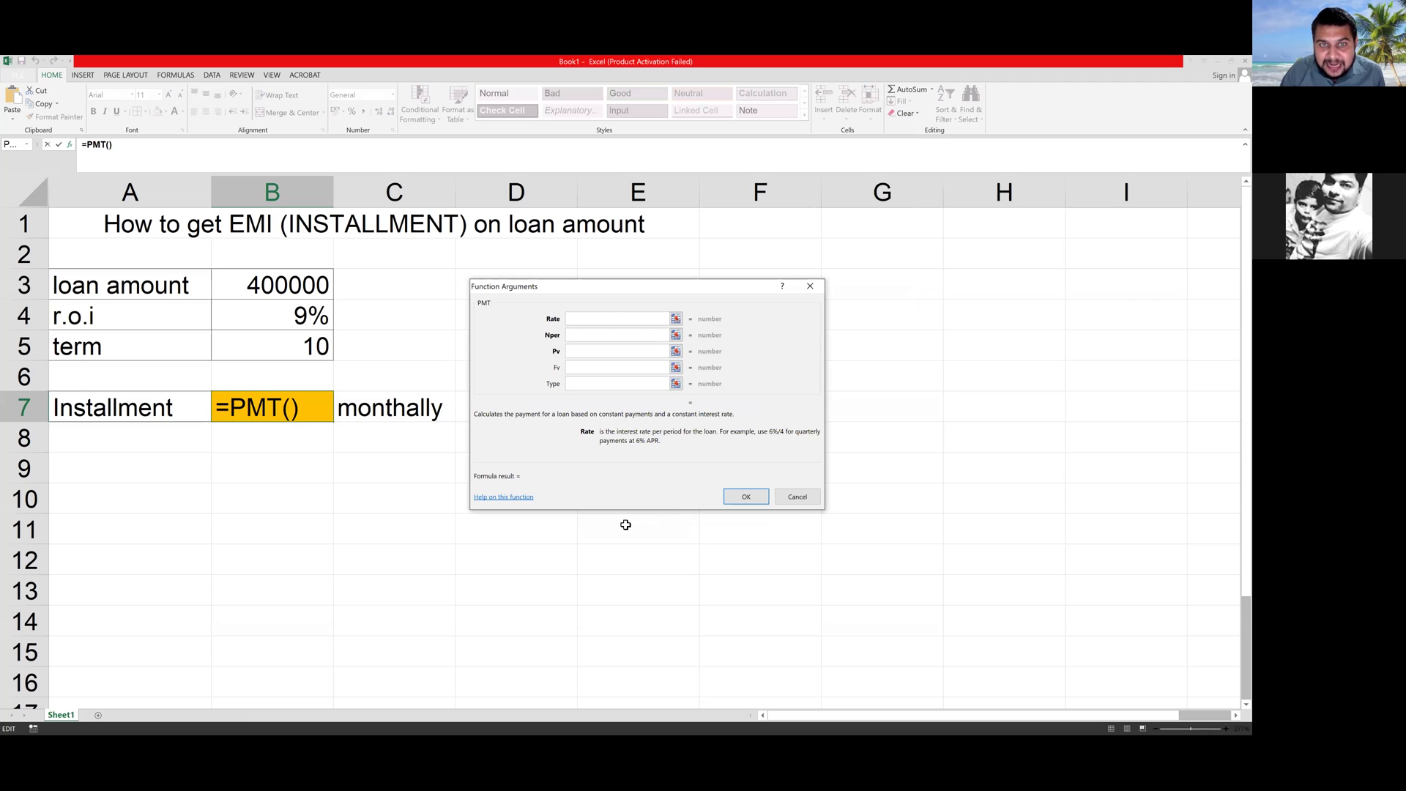
left_click_drag(526, 298, 735, 402)
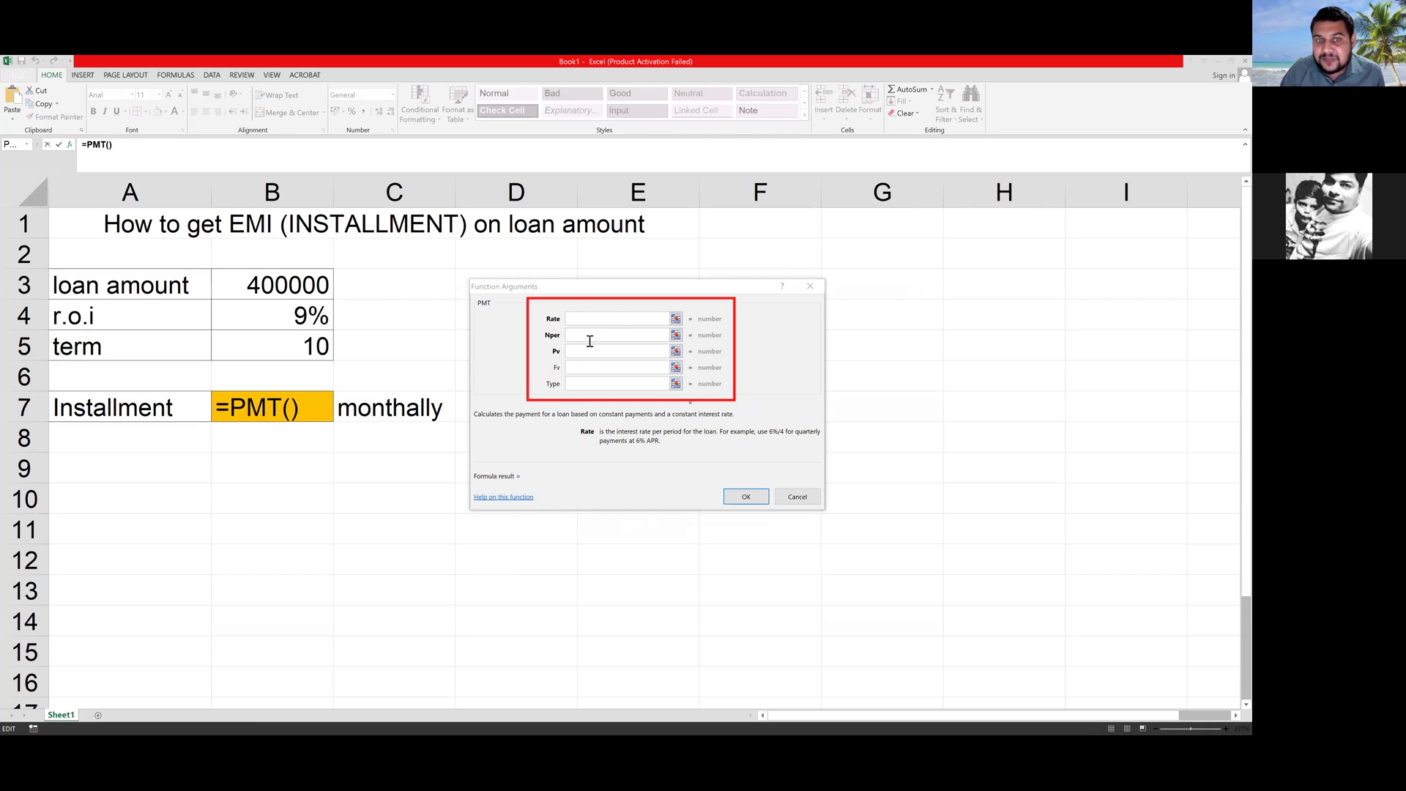
left_click(575, 319)
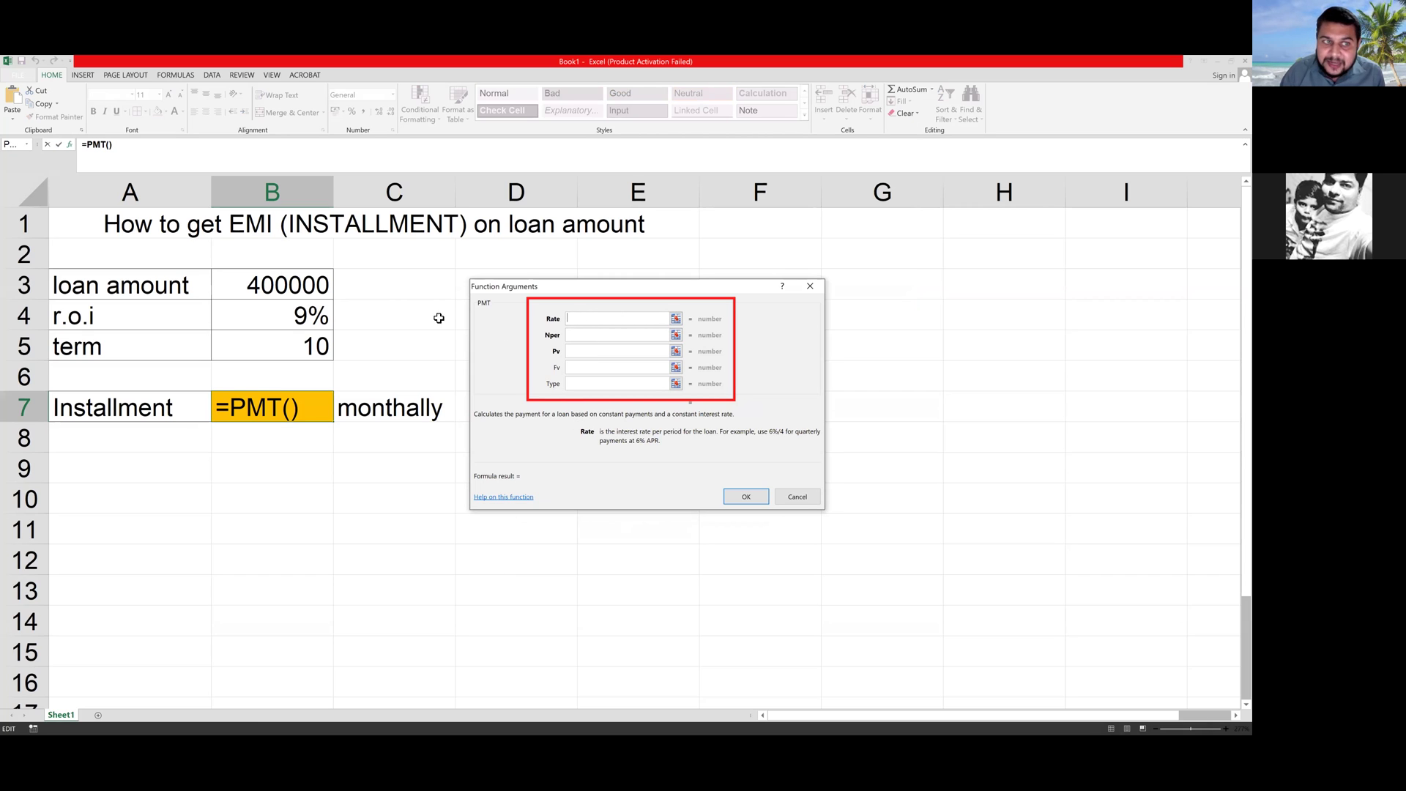
left_click(294, 314)
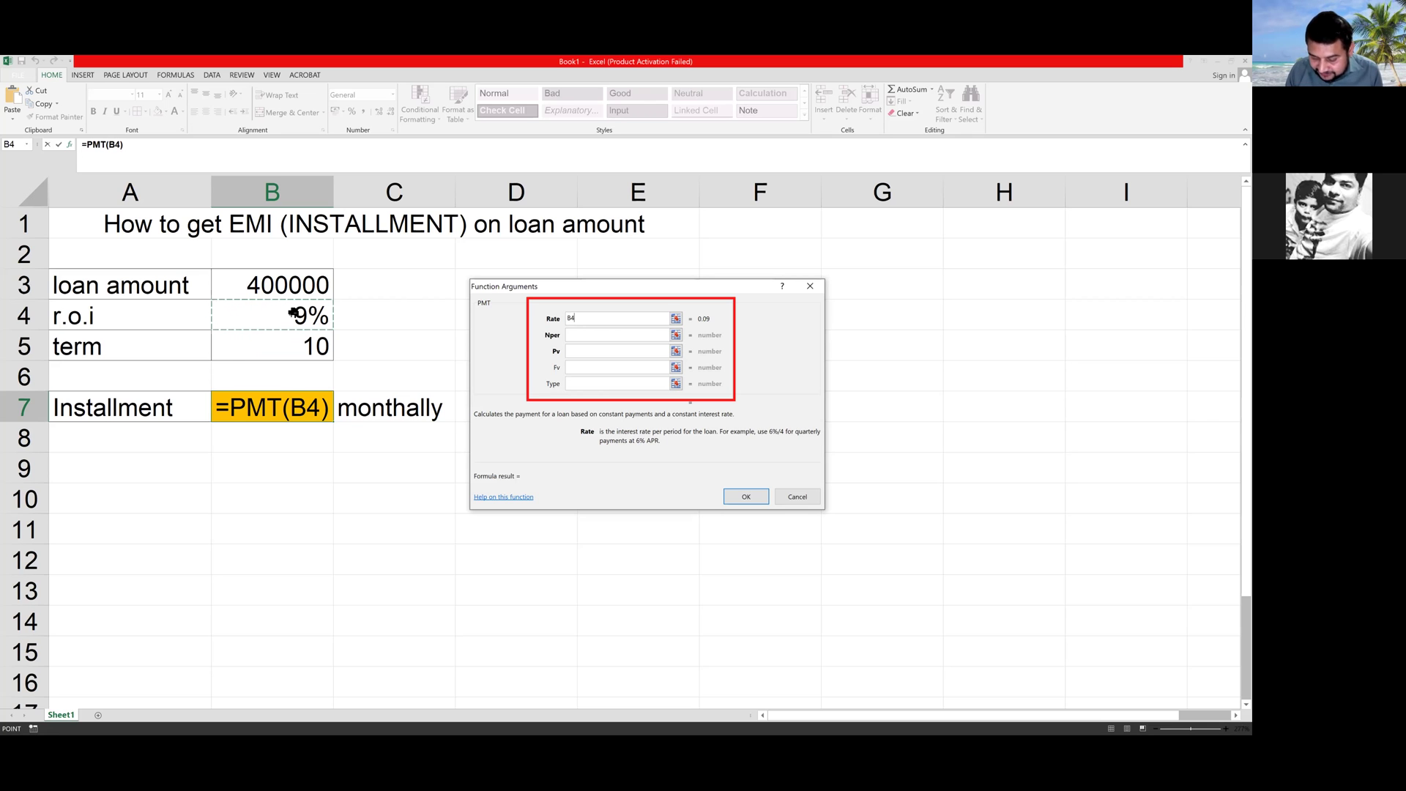
type("/12")
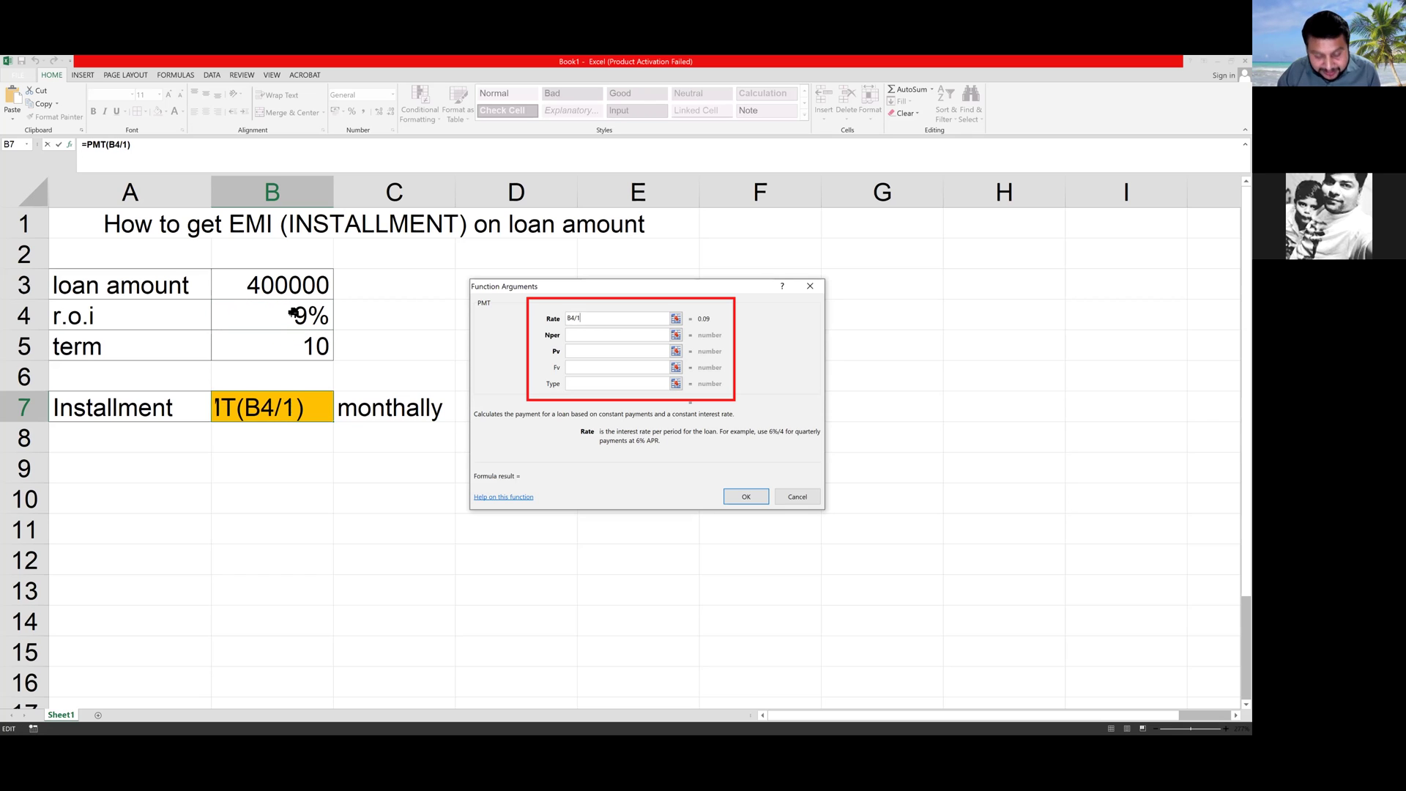
- Complete the PMT function with Nper as B5*12 and Pv as the loan amount cell B3
left_click(582, 336)
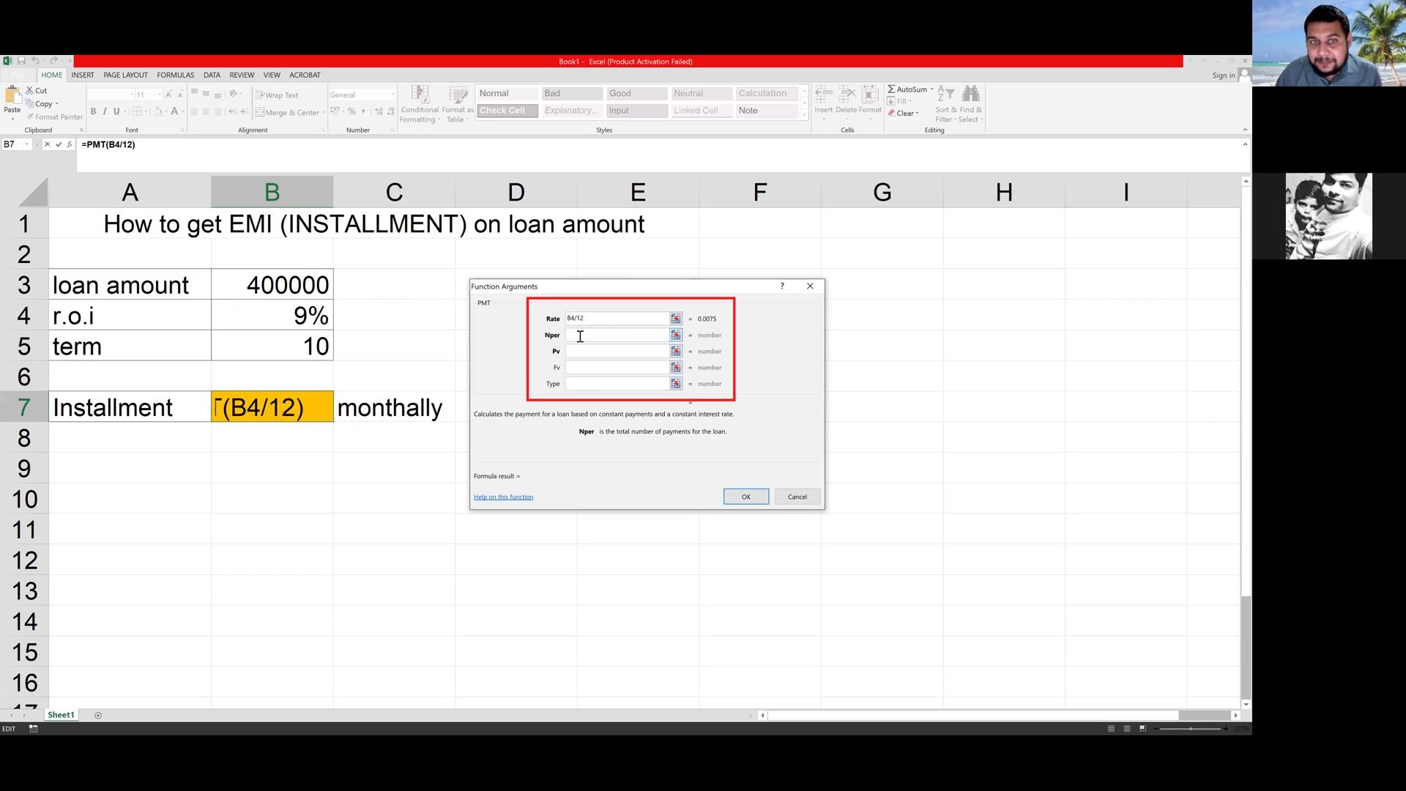
left_click(281, 350)
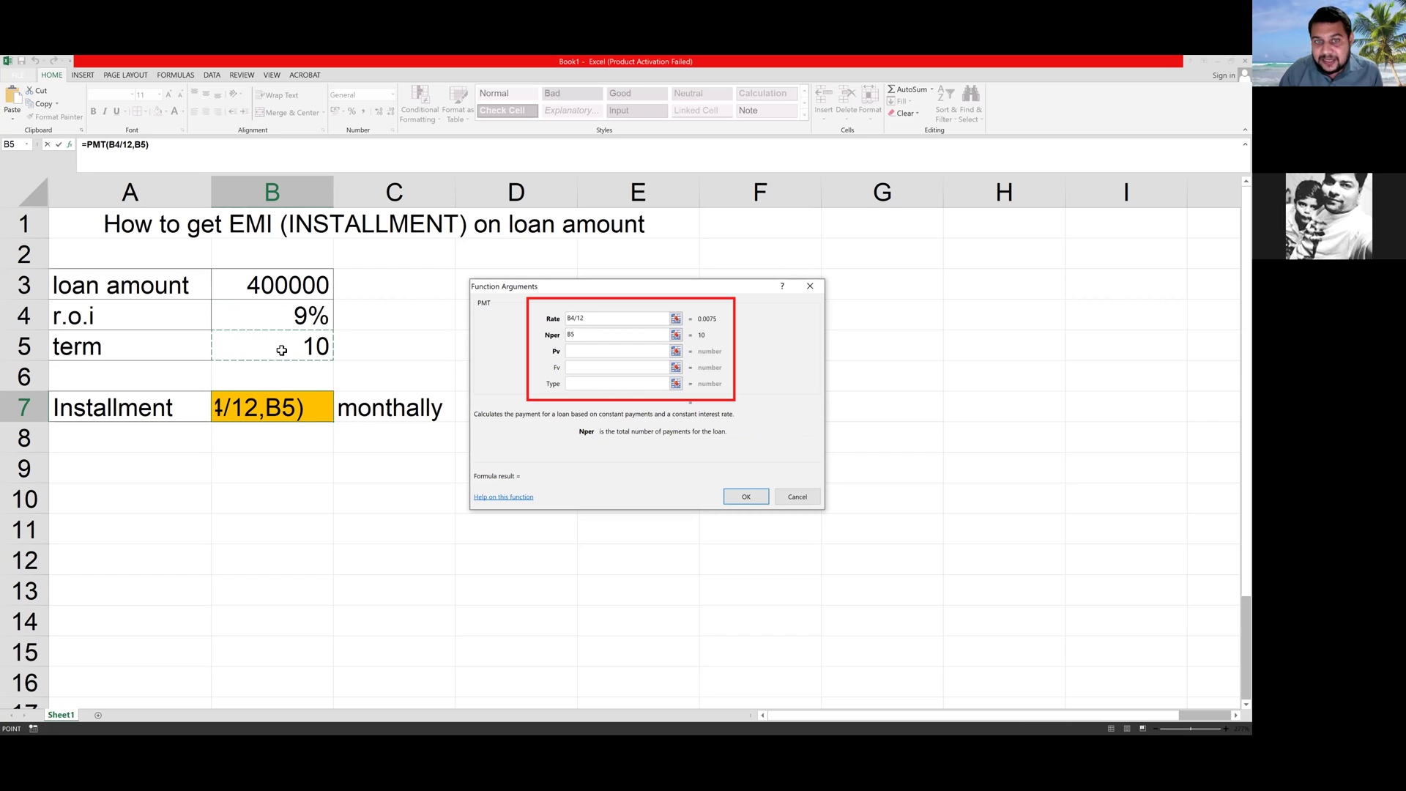
type("*12")
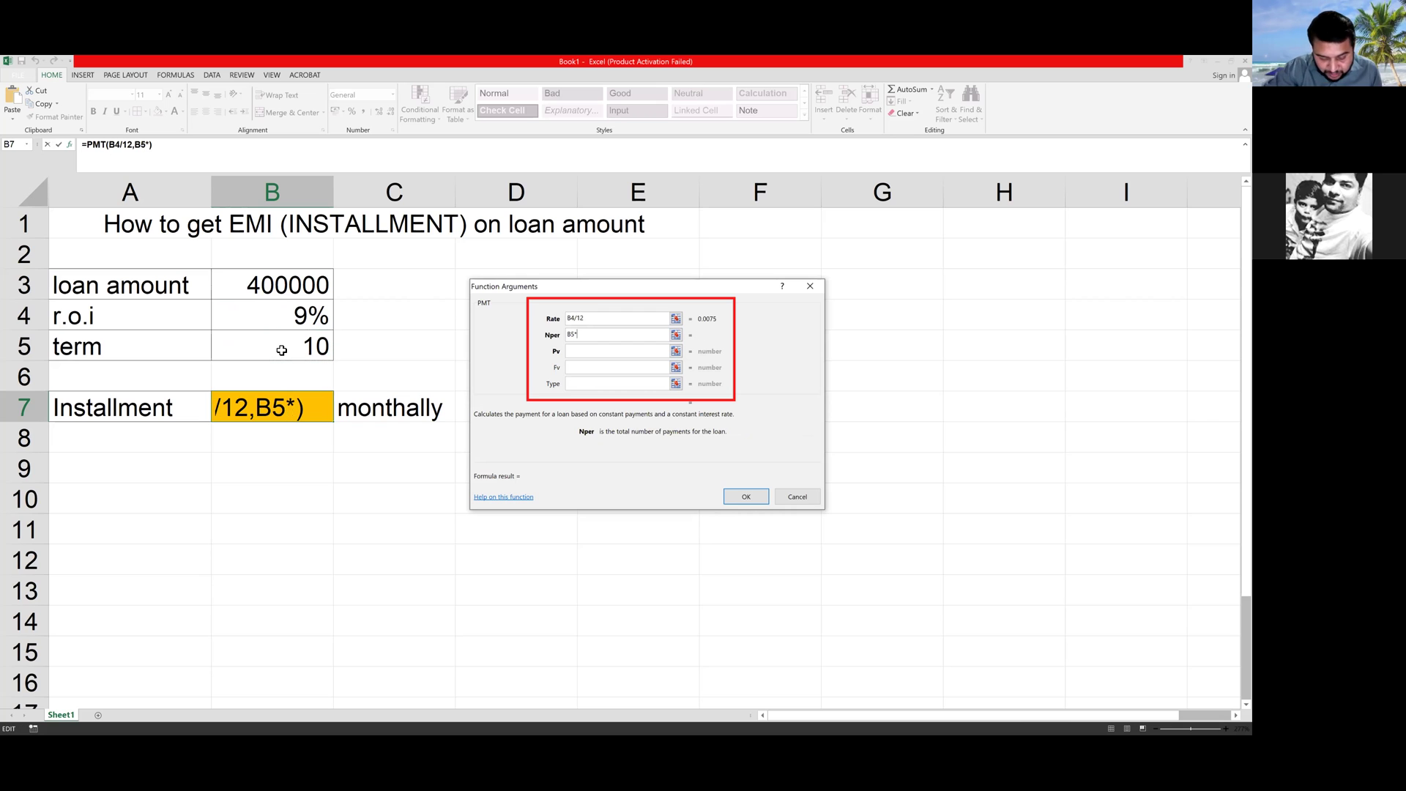
left_click(573, 350)
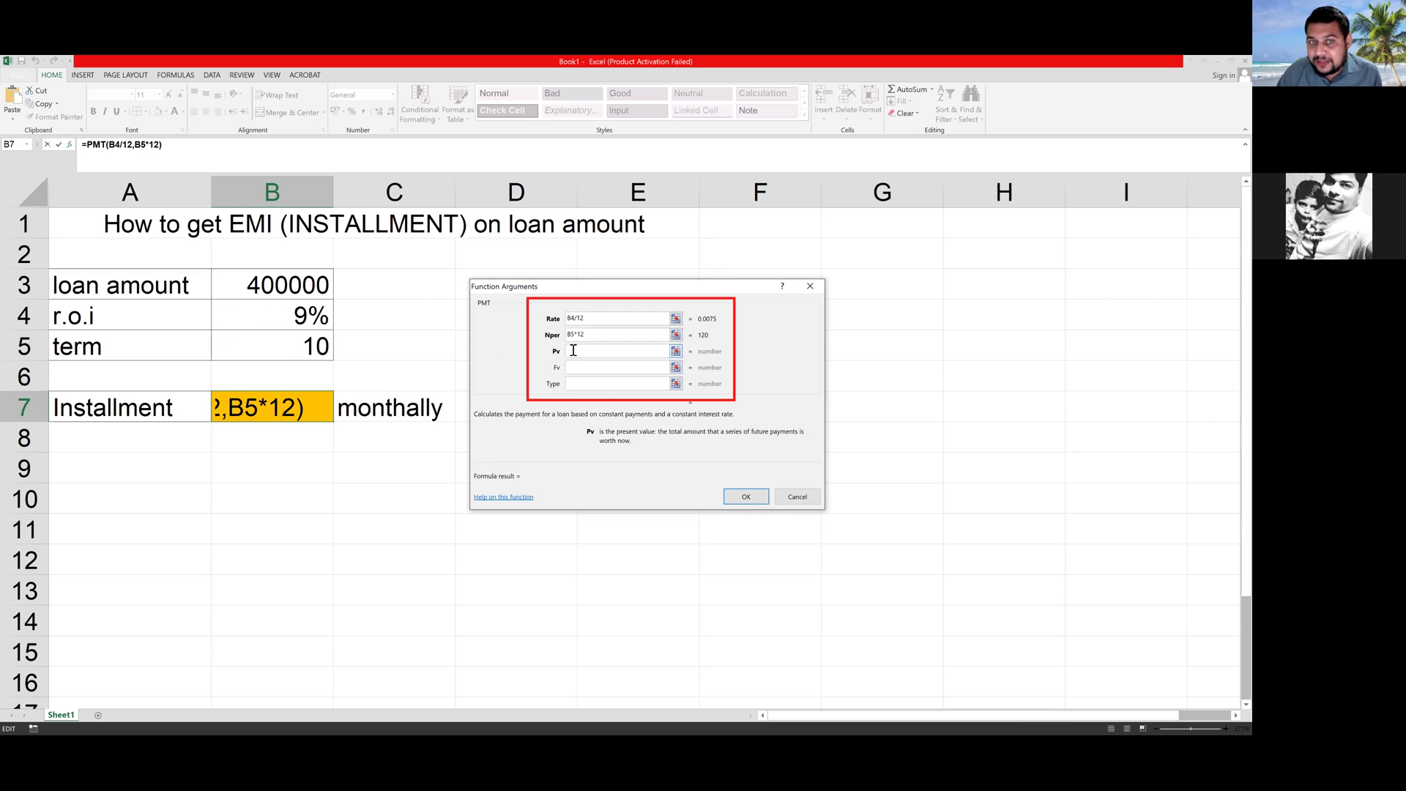
left_click(260, 284)
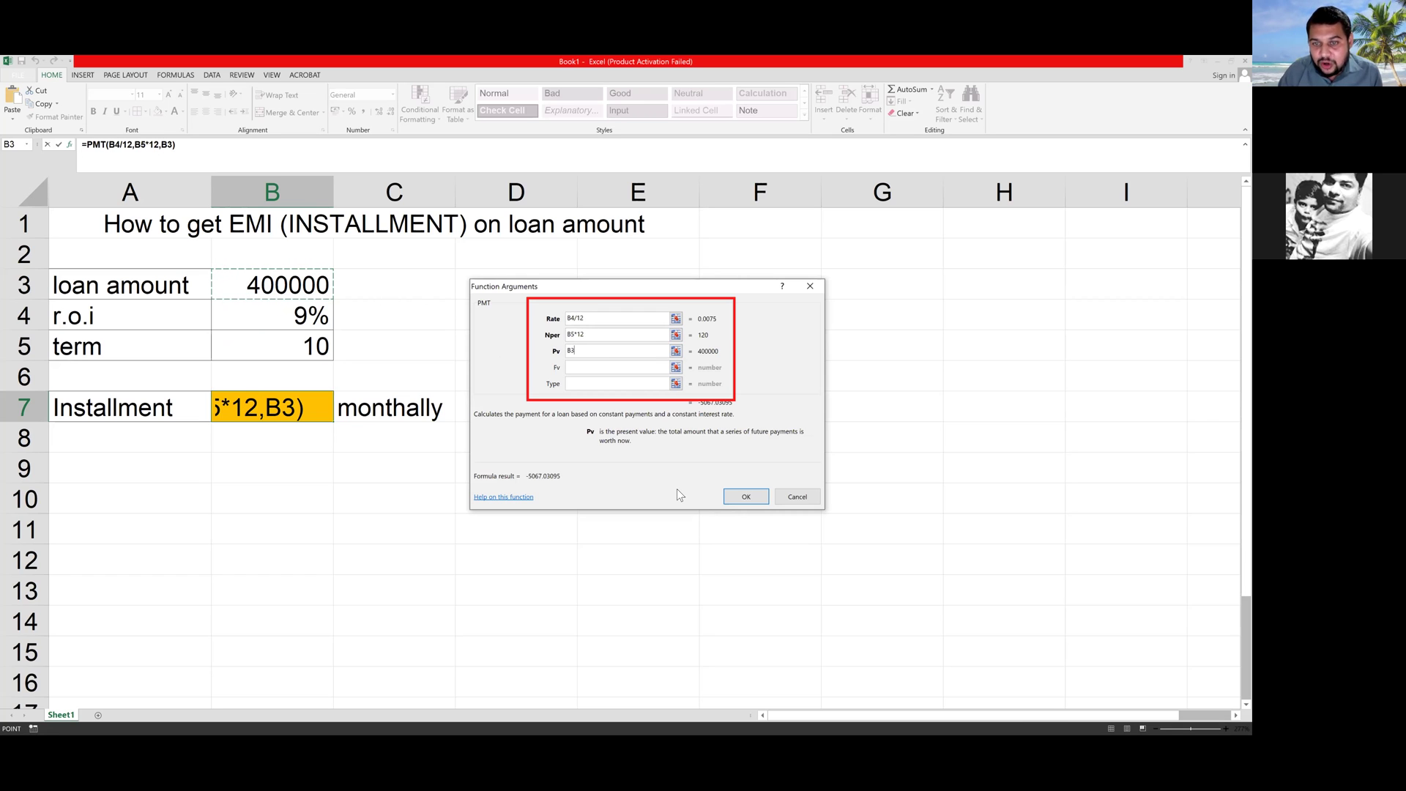
left_click(745, 498)
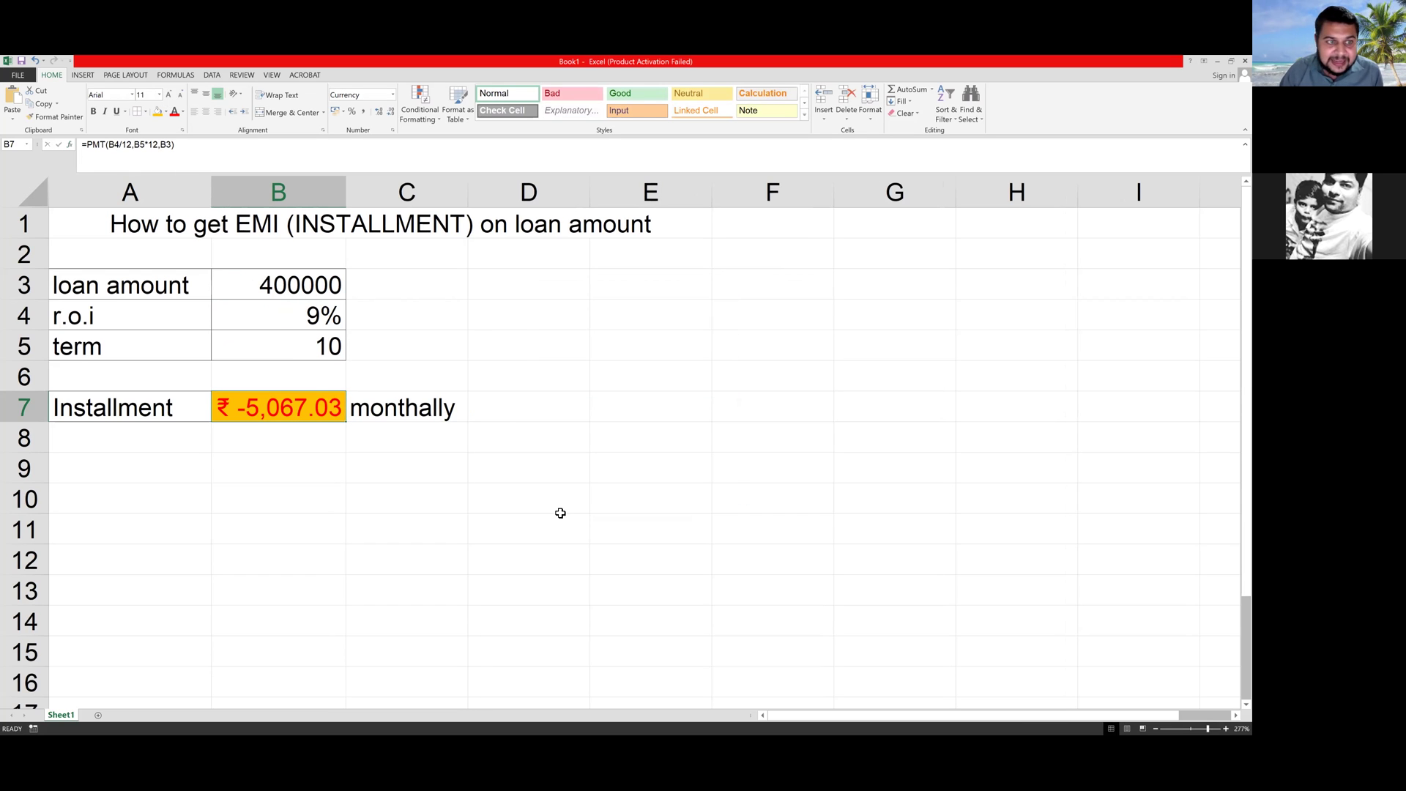
mouse_move(195, 376)
left_mouse_down()
mouse_move(386, 437)
mouse_move(351, 437)
left_mouse_up()
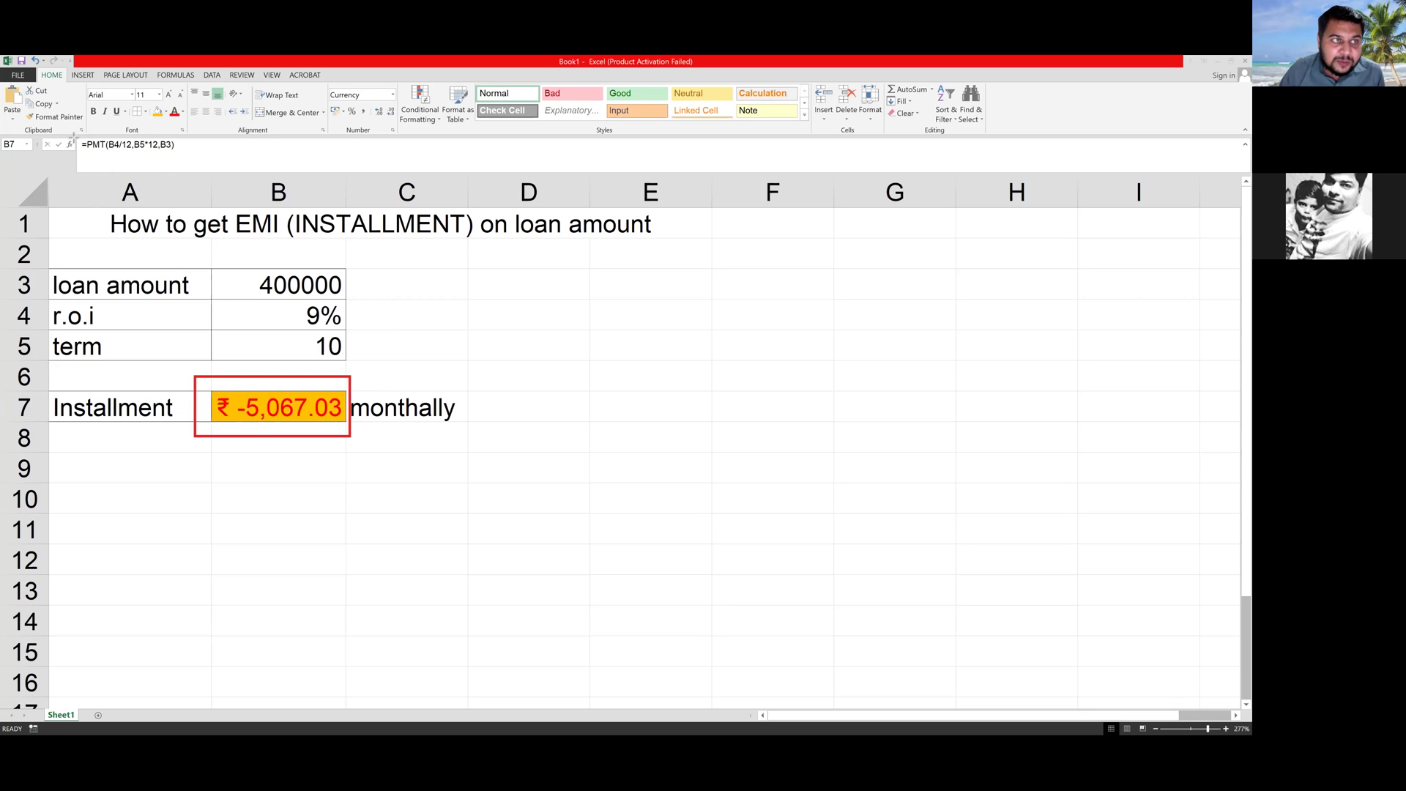
left_click_drag(72, 136, 190, 159)
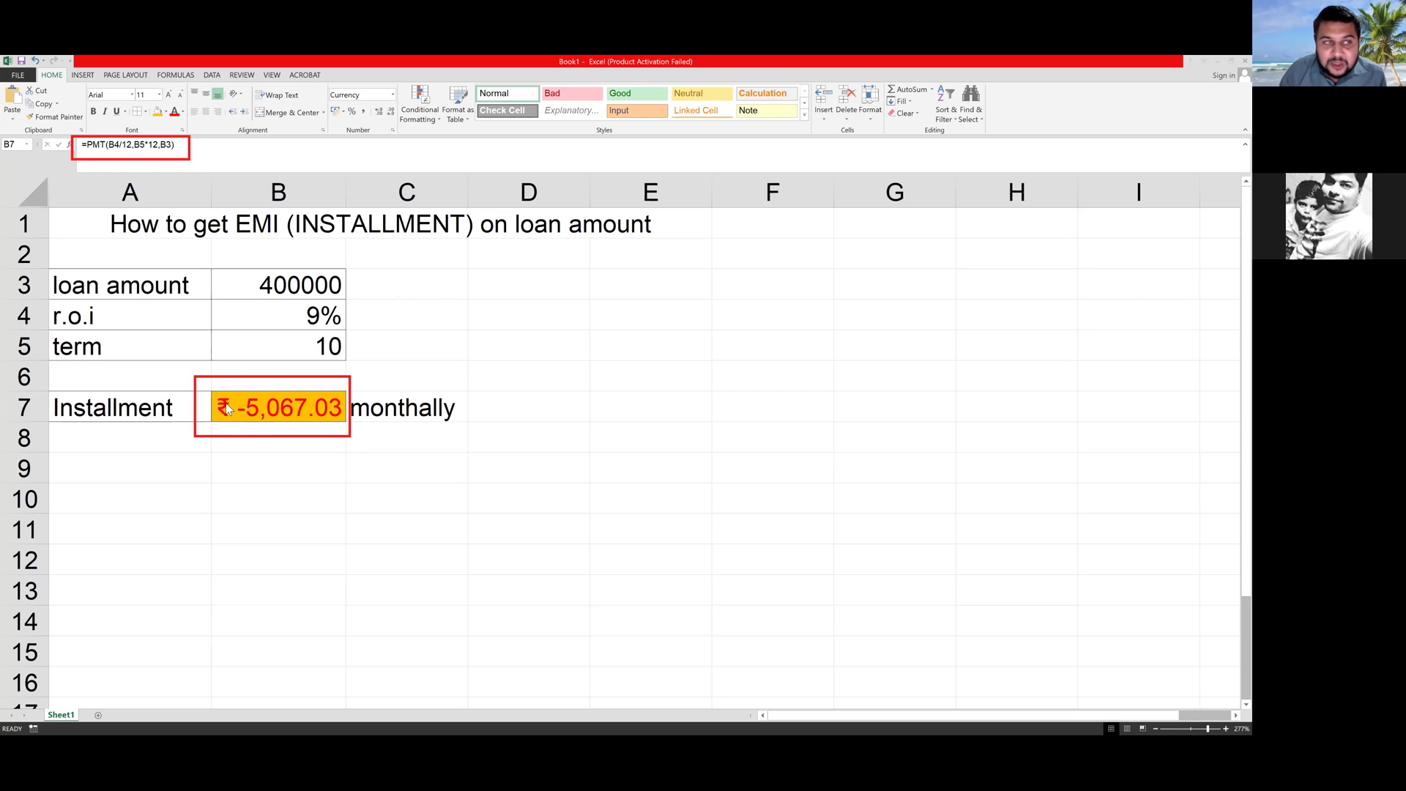
- Add a minus sign before PMT in B7 so the formula reads =-PMT(B4/12,B5*12,B3)
left_click(89, 144)
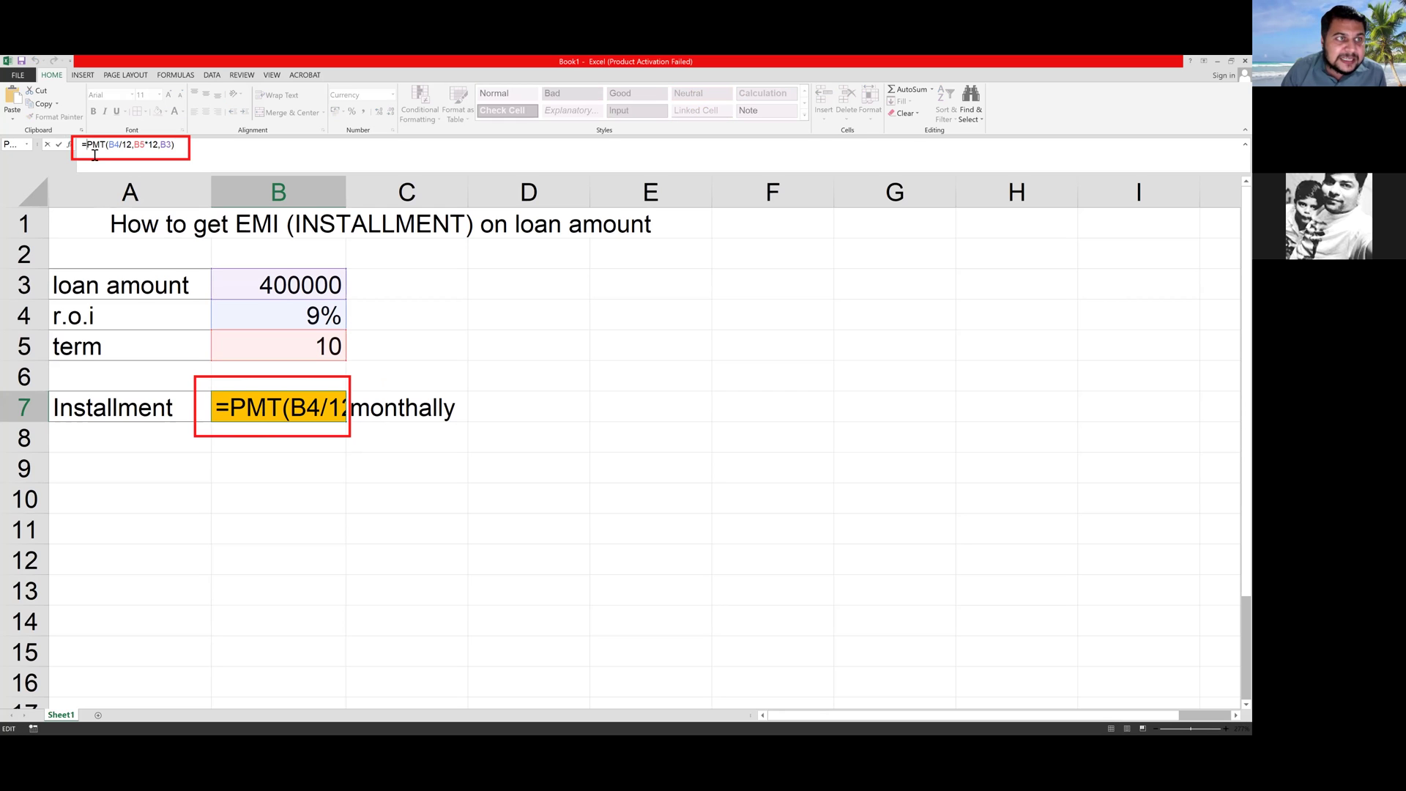
type("-")
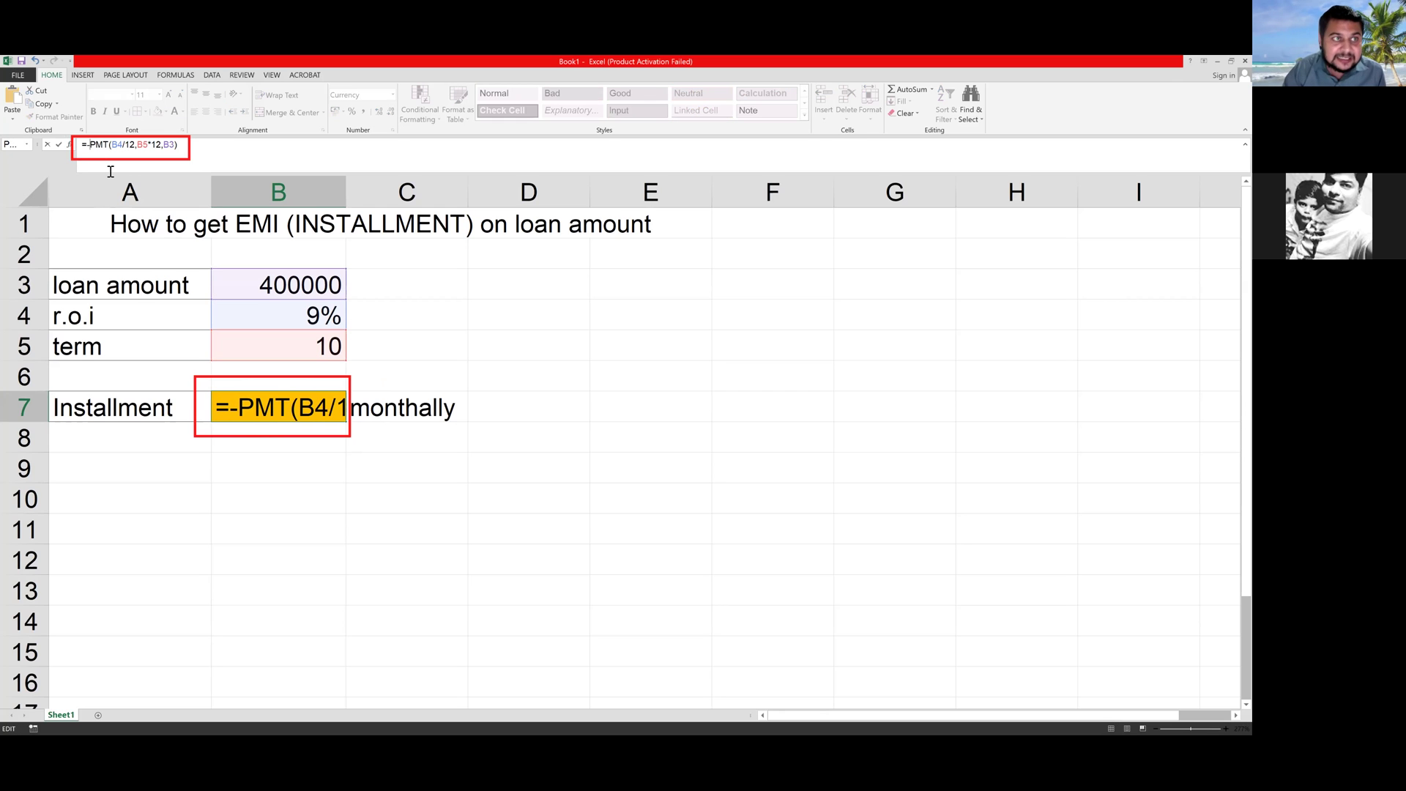
key("Return")
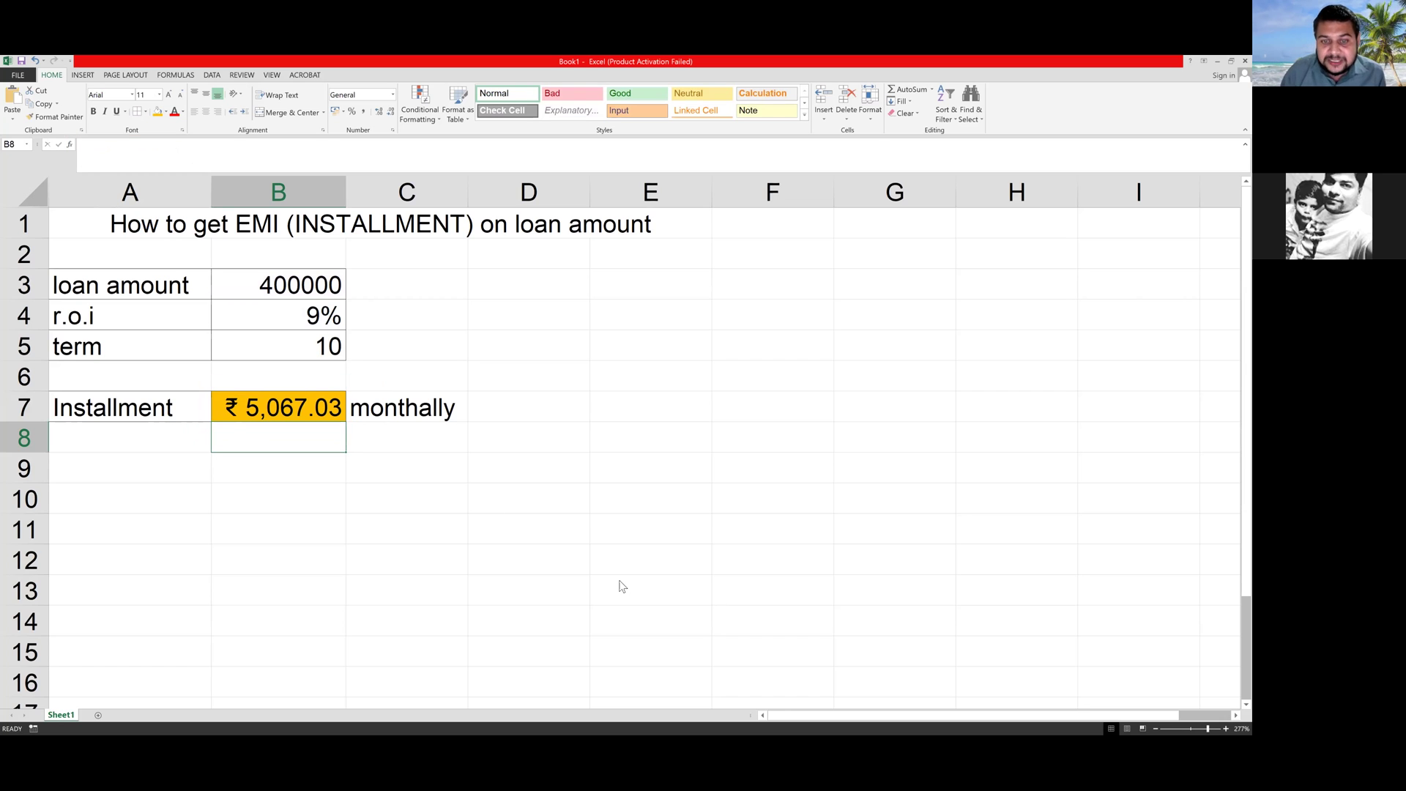
left_click_drag(206, 382, 349, 442)
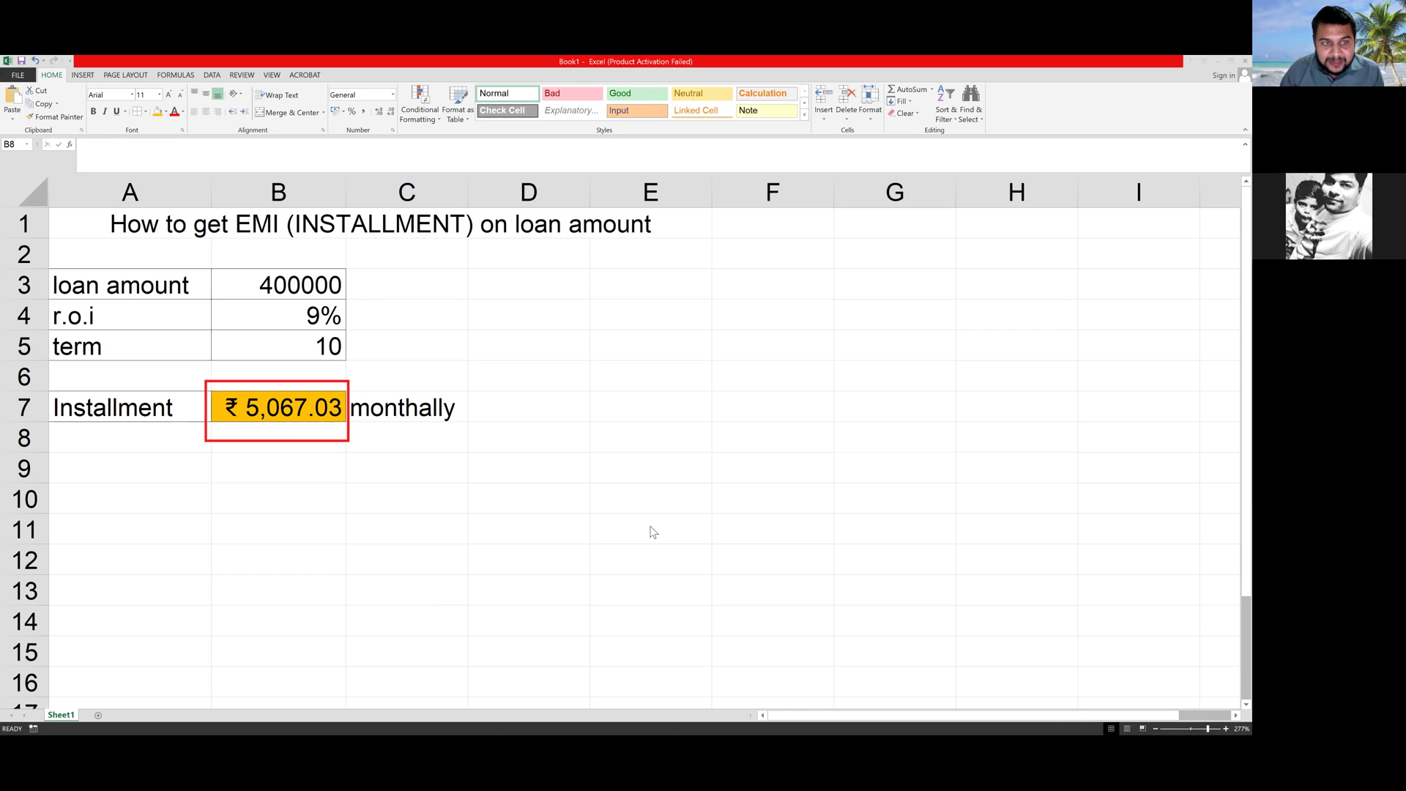
left_click_drag(412, 273, 340, 379)
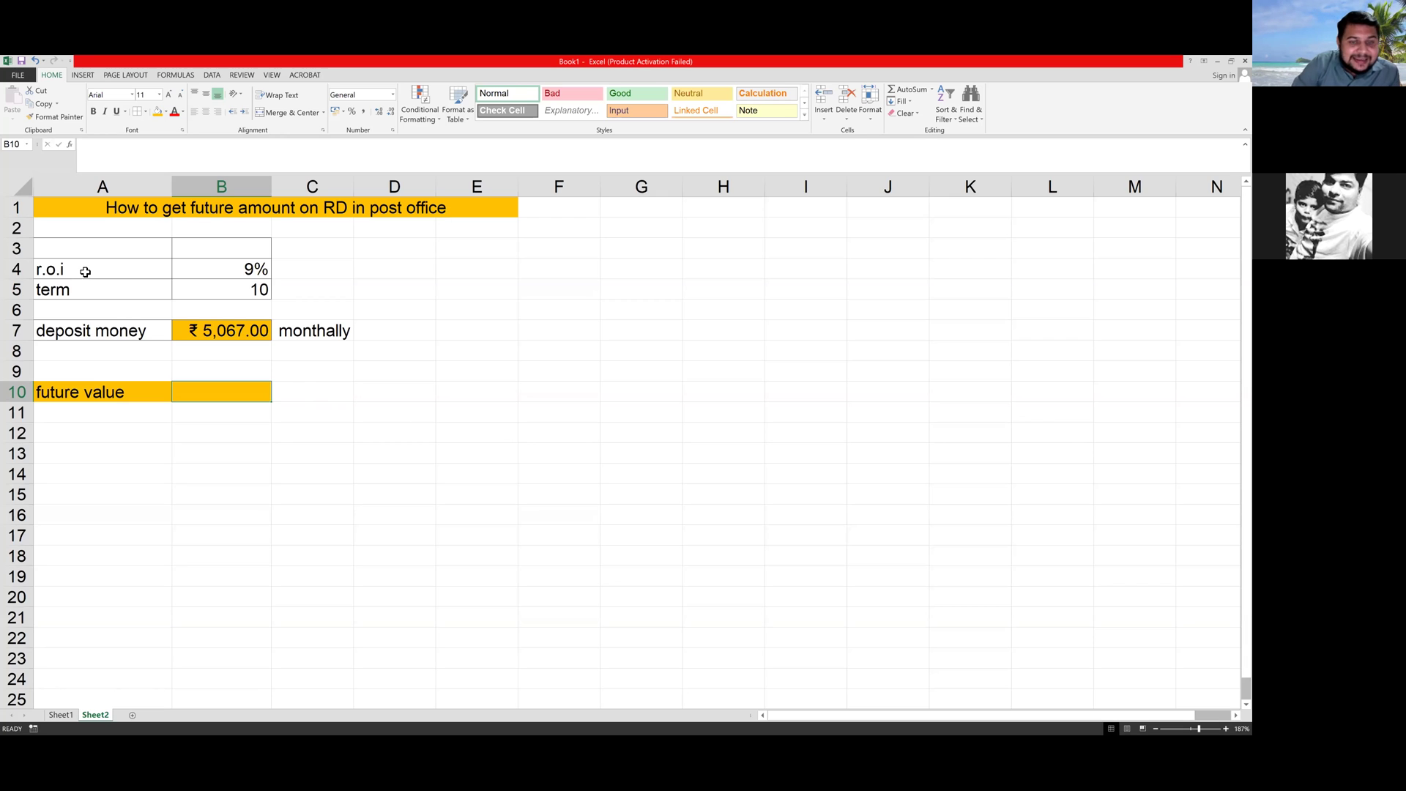
- Review the interest rate, term, monthly deposit and title cells of the recurring deposit sheet
left_click(95, 271)
left_click_drag(177, 271, 220, 266)
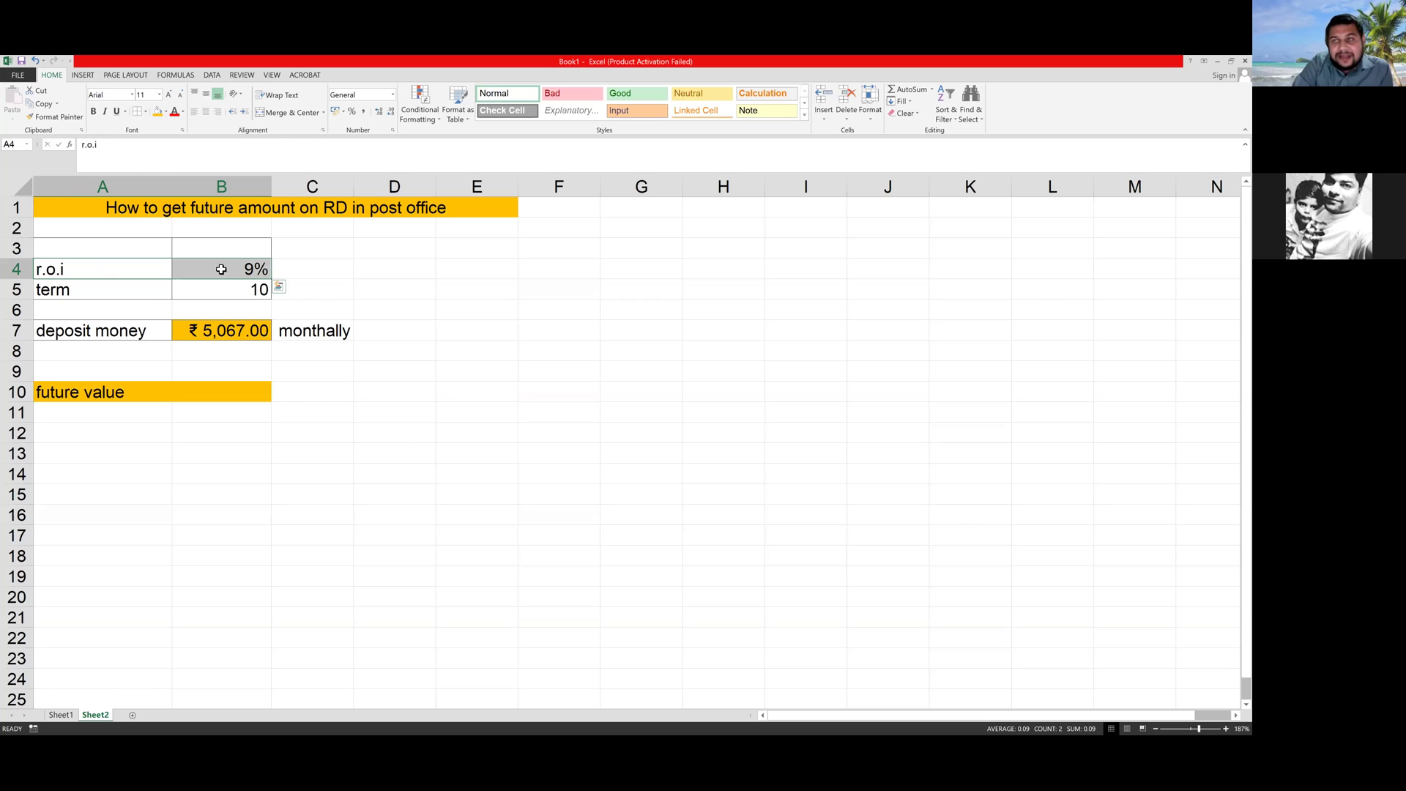
left_click_drag(103, 288, 213, 289)
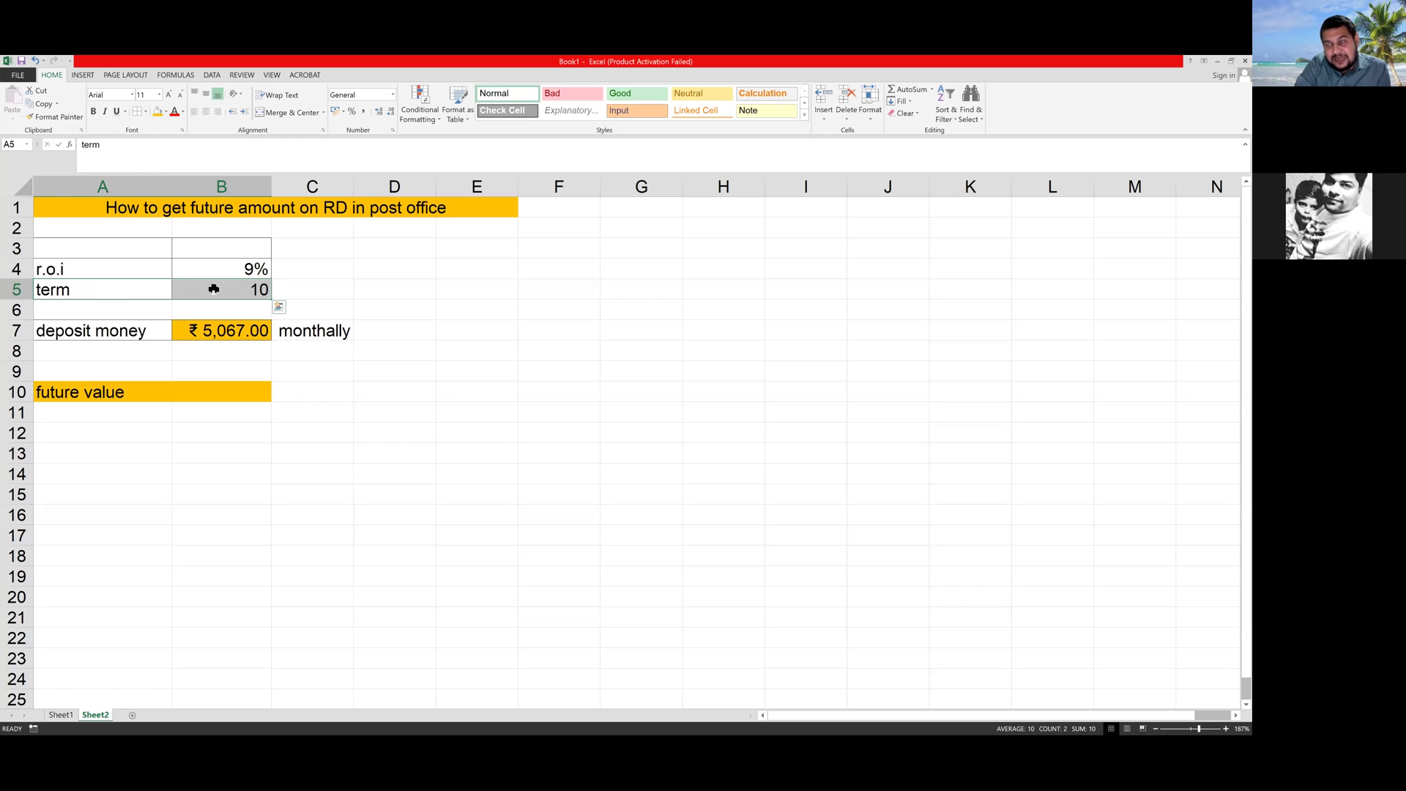
left_click_drag(110, 331, 214, 330)
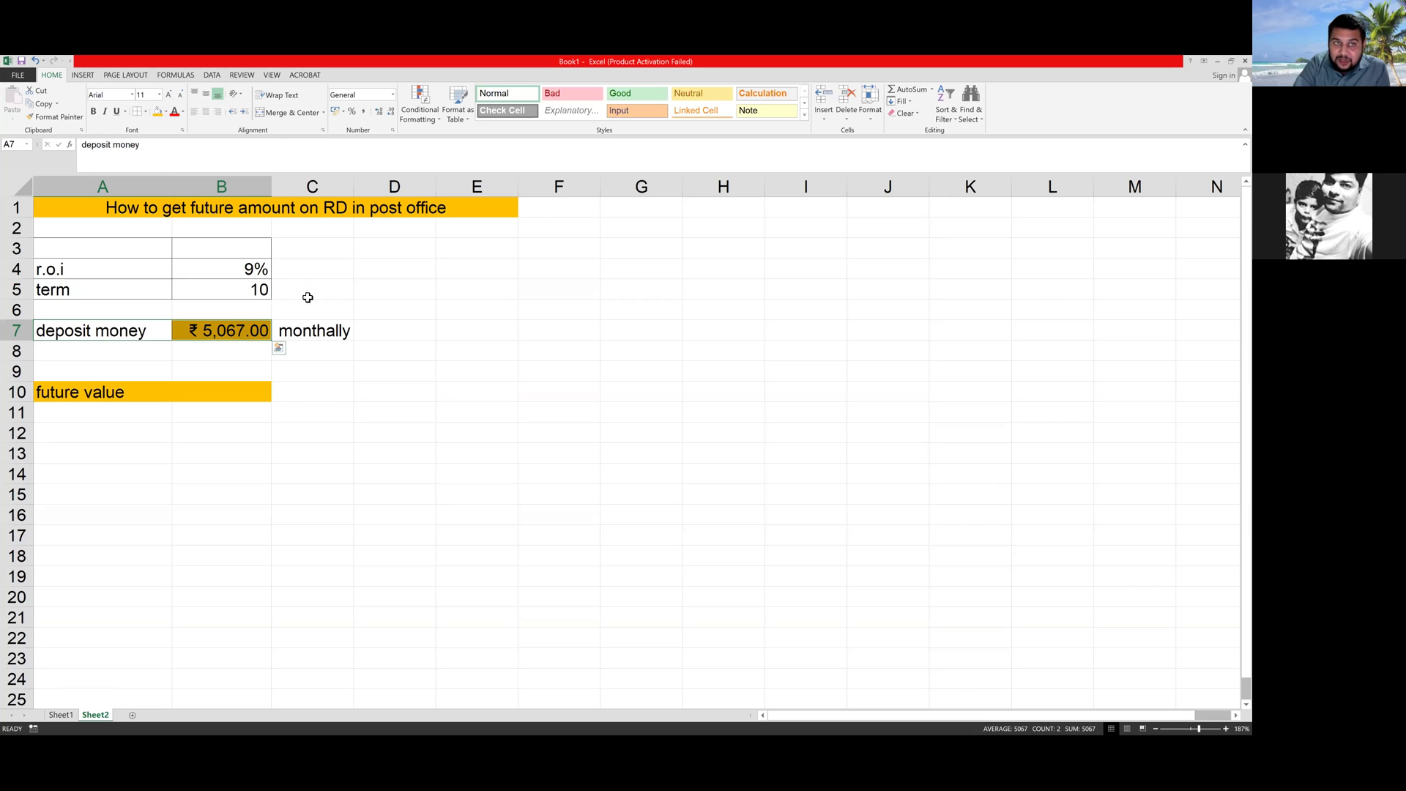
left_click(391, 208)
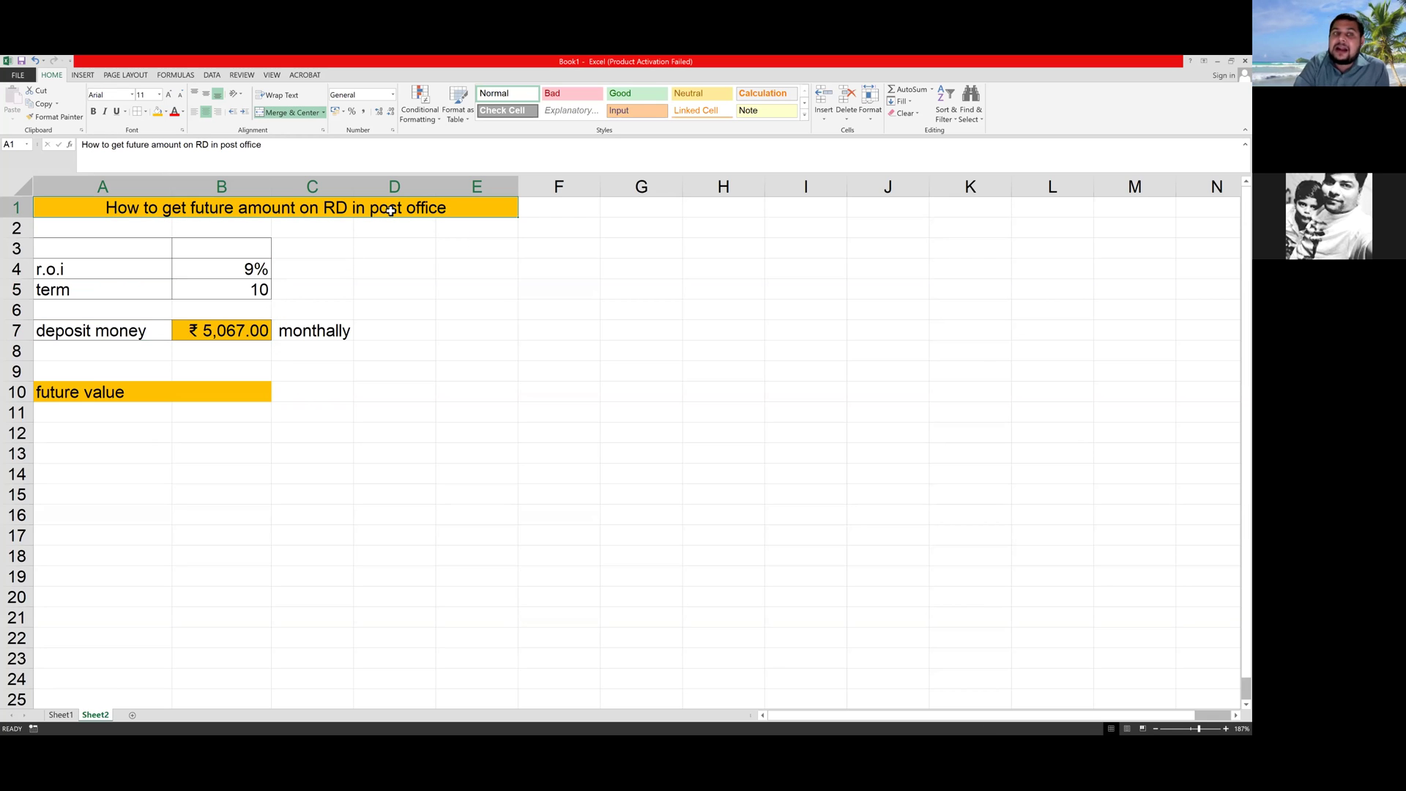
- Open the full function chooser for the future value cell B10
left_click(211, 392)
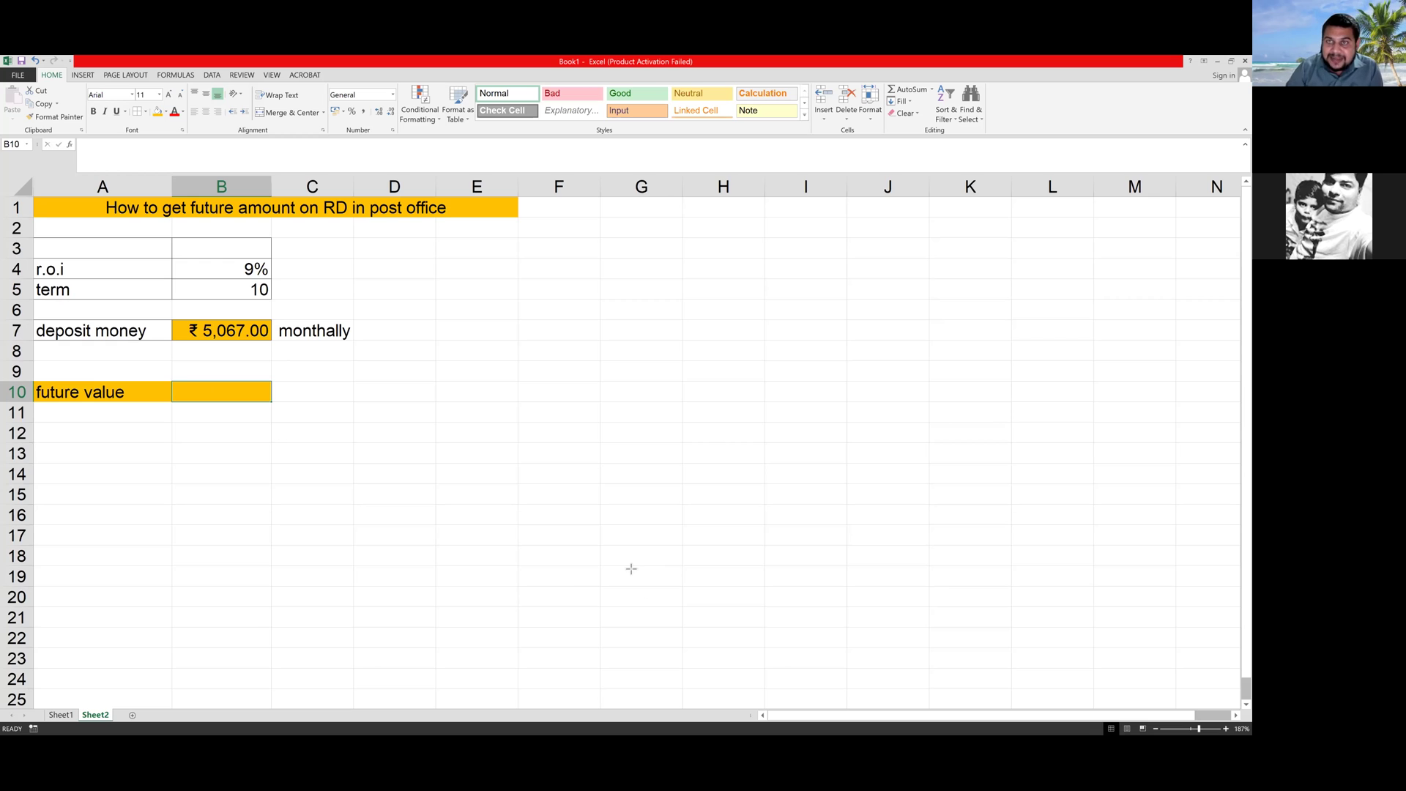
left_click_drag(926, 314, 913, 93)
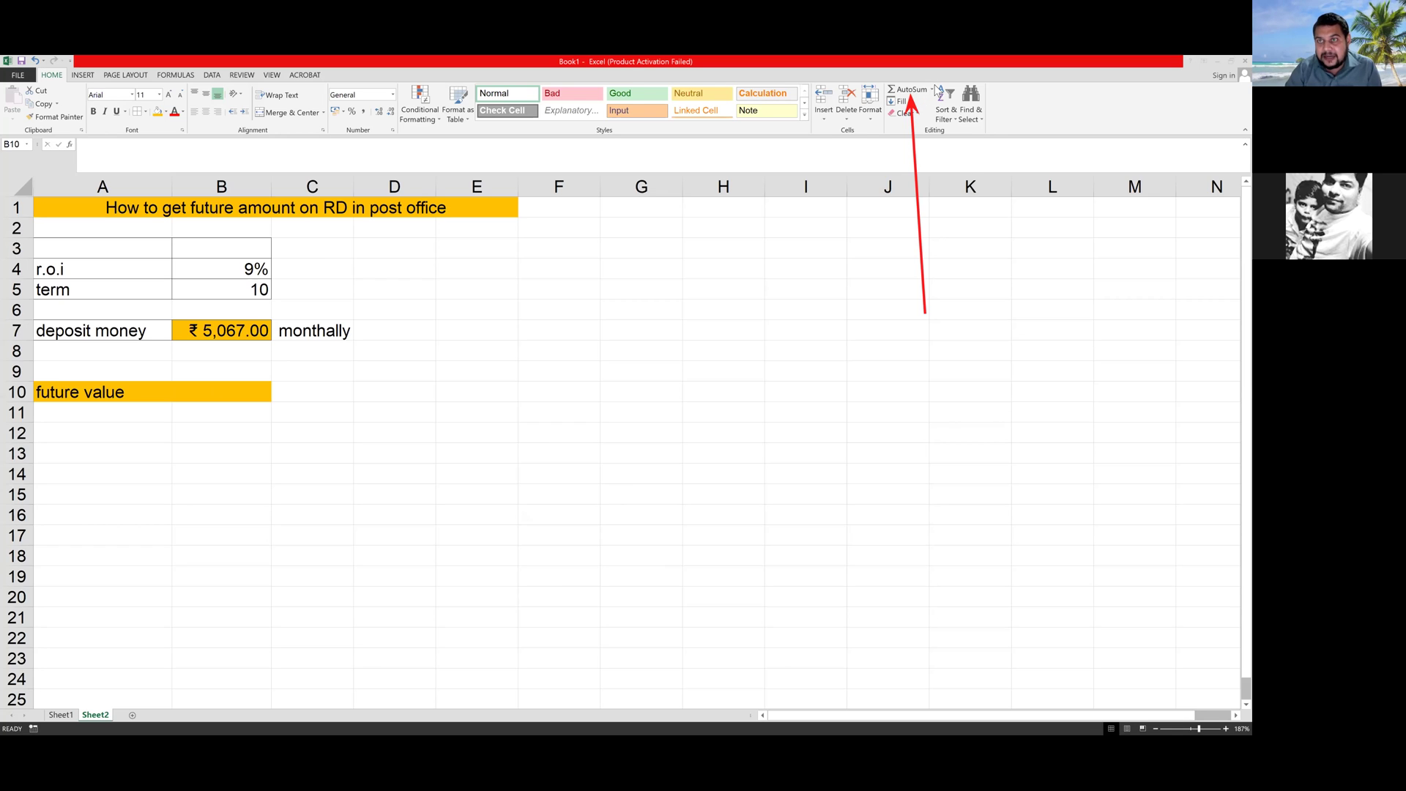
left_click(931, 89)
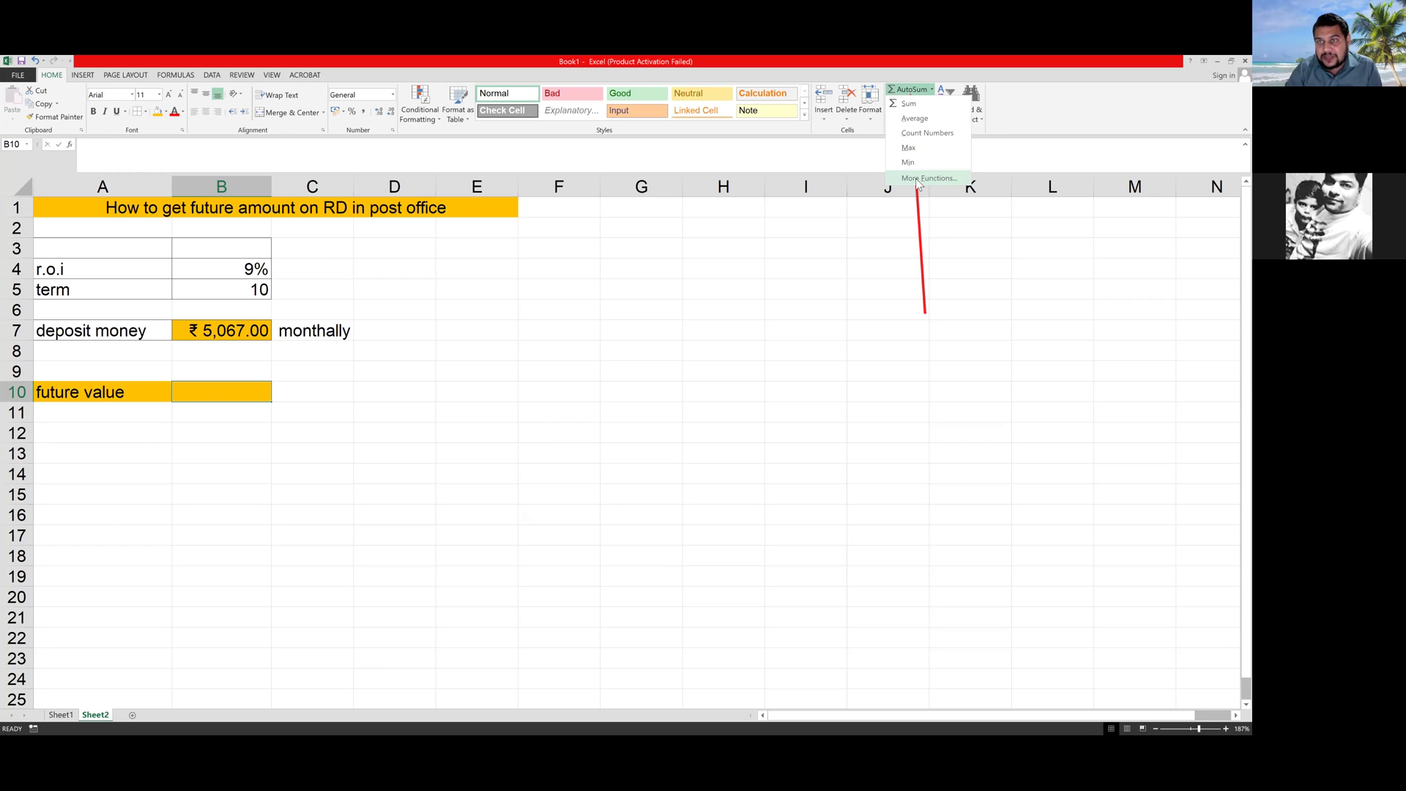
left_click(924, 178)
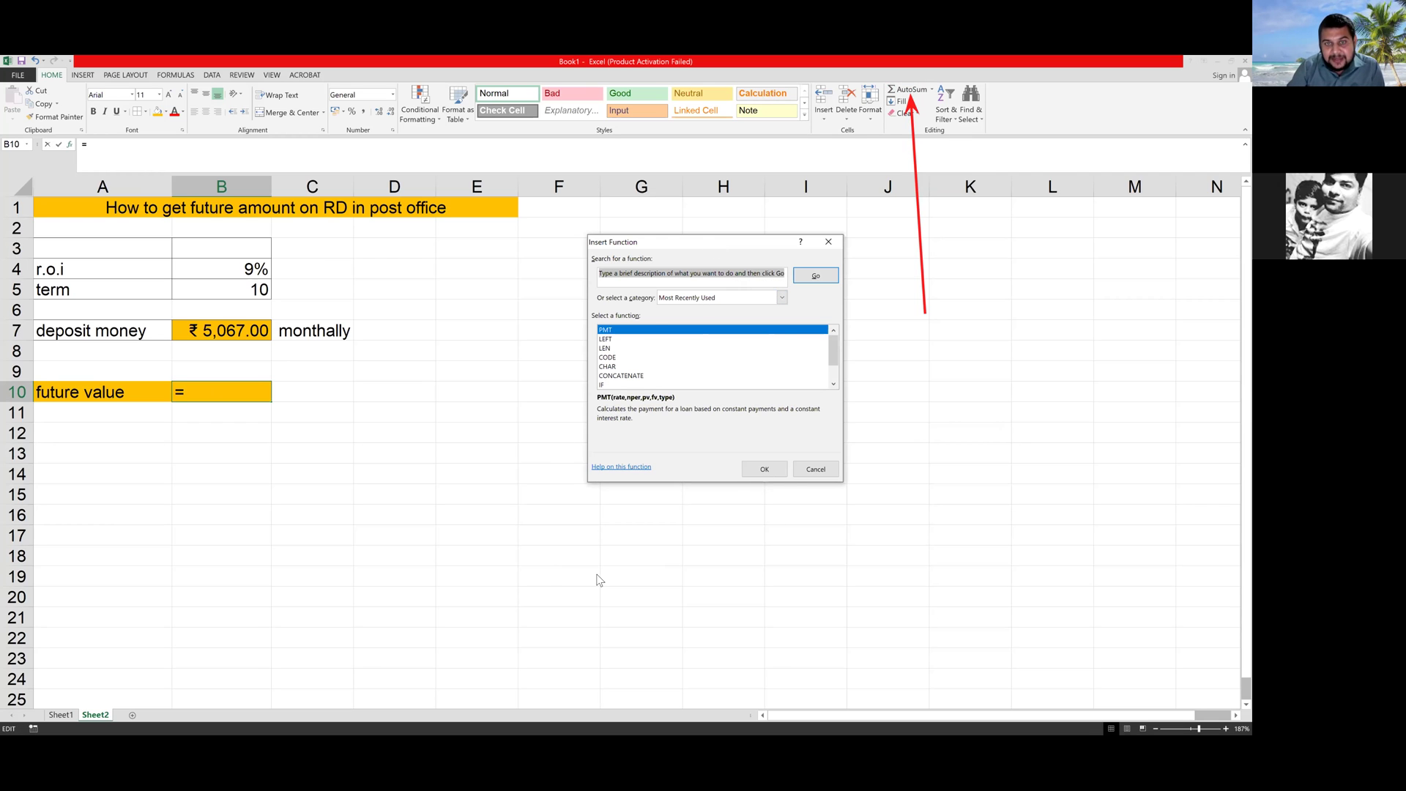
left_click_drag(592, 323, 842, 399)
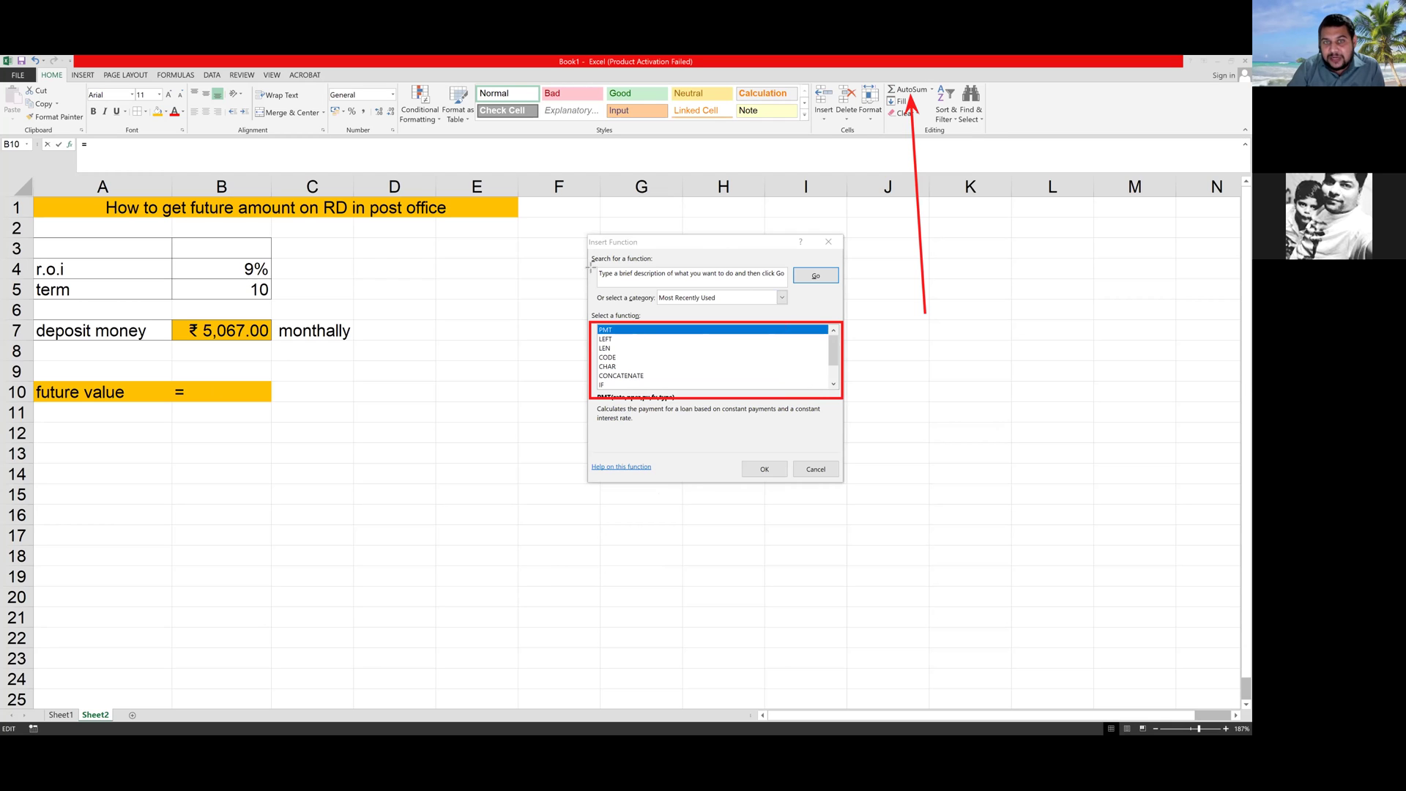
left_click_drag(590, 266, 789, 289)
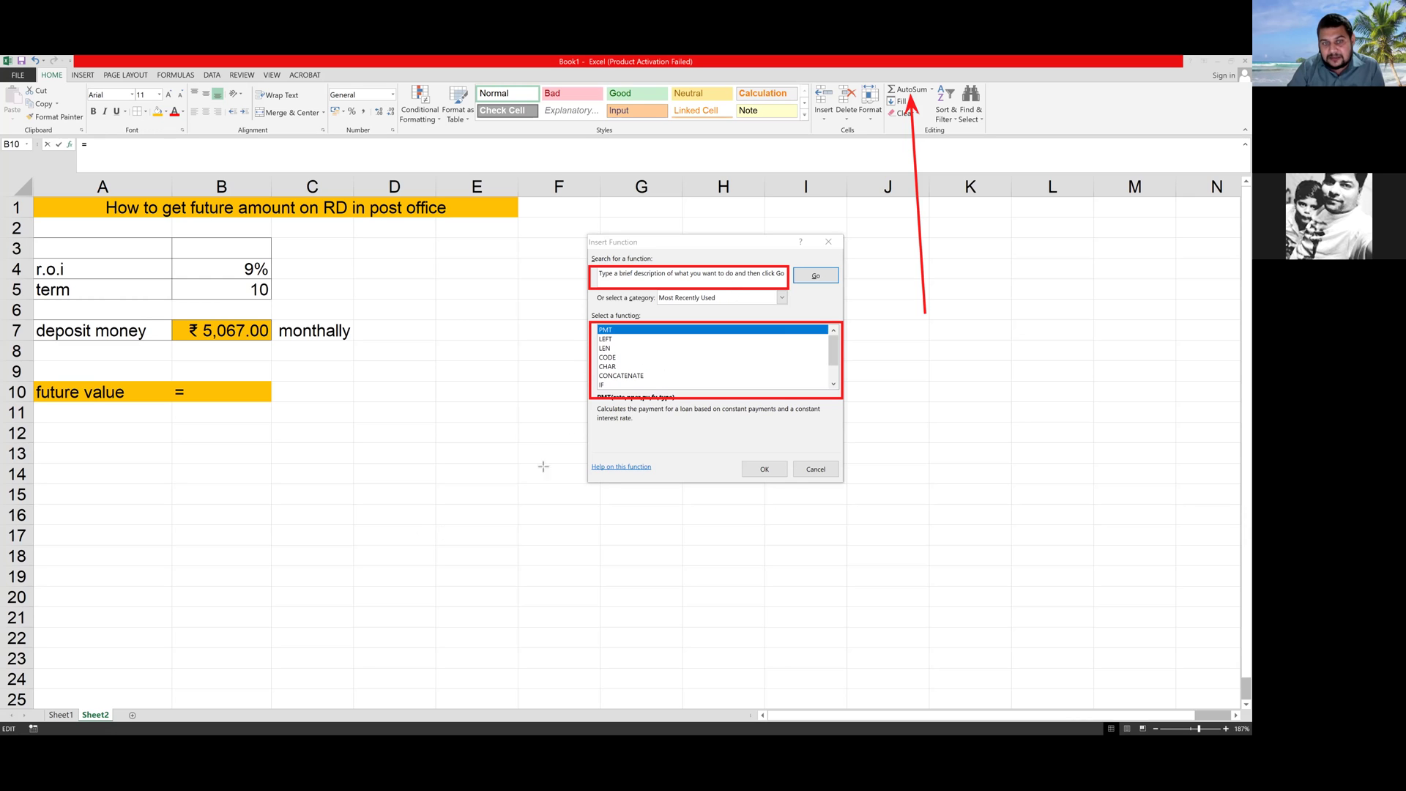
- Search the function chooser for fv and insert the FV function in B10
left_click(701, 273)
key("BackSpace")
key("BackSpace")
key("BackSpace")
key("BackSpace")
key("BackSpace")
key("BackSpace")
key("BackSpace")
key("BackSpace")
key("BackSpace")
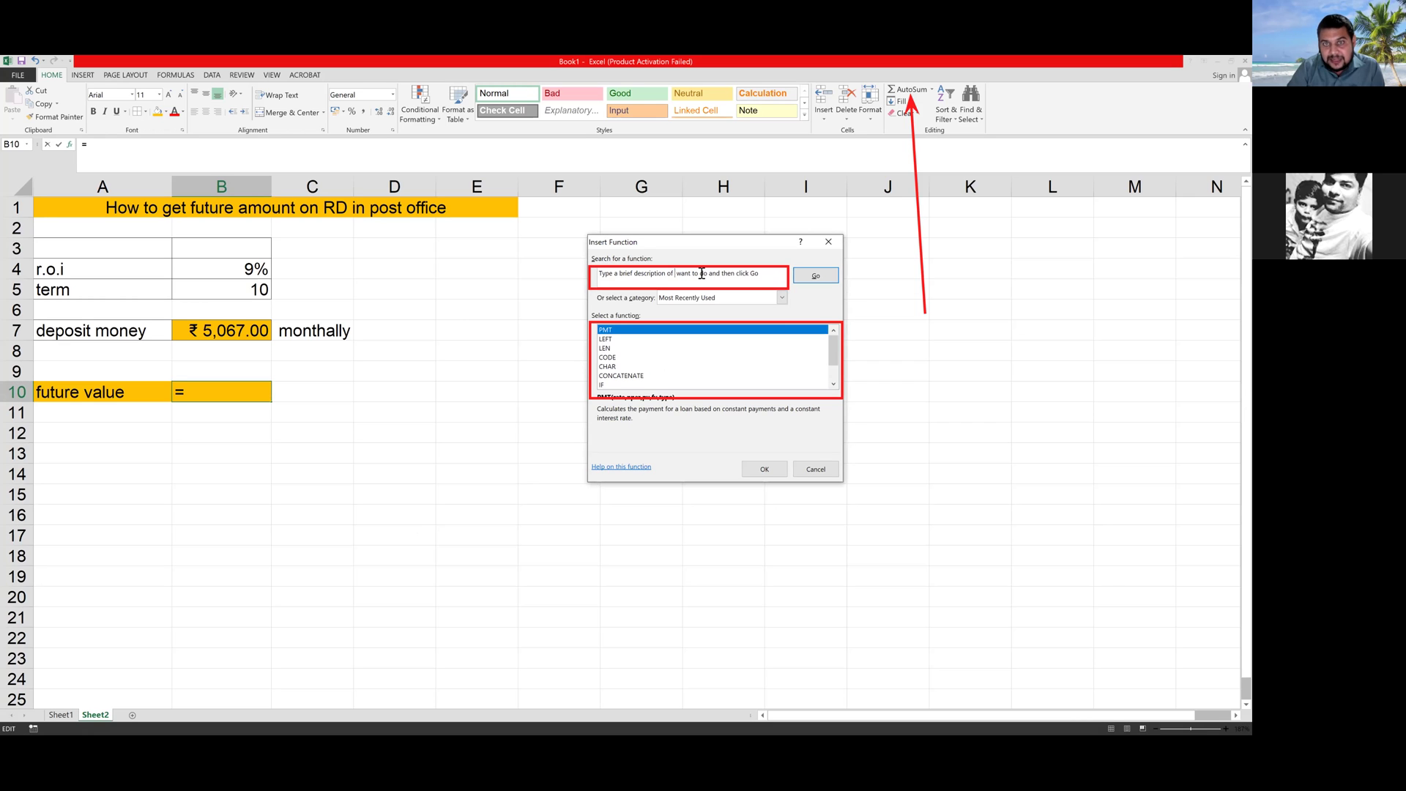
key("BackSpace")
key("BackSpace")
key("BackSpace")
key("BackSpace")
key("BackSpace")
key("BackSpace")
key("BackSpace")
key("BackSpace")
key("BackSpace")
key("BackSpace")
key("BackSpace")
key("BackSpace")
key("BackSpace")
key("BackSpace")
key("BackSpace")
key("BackSpace")
key("BackSpace")
key("BackSpace")
key("BackSpace")
key("BackSpace")
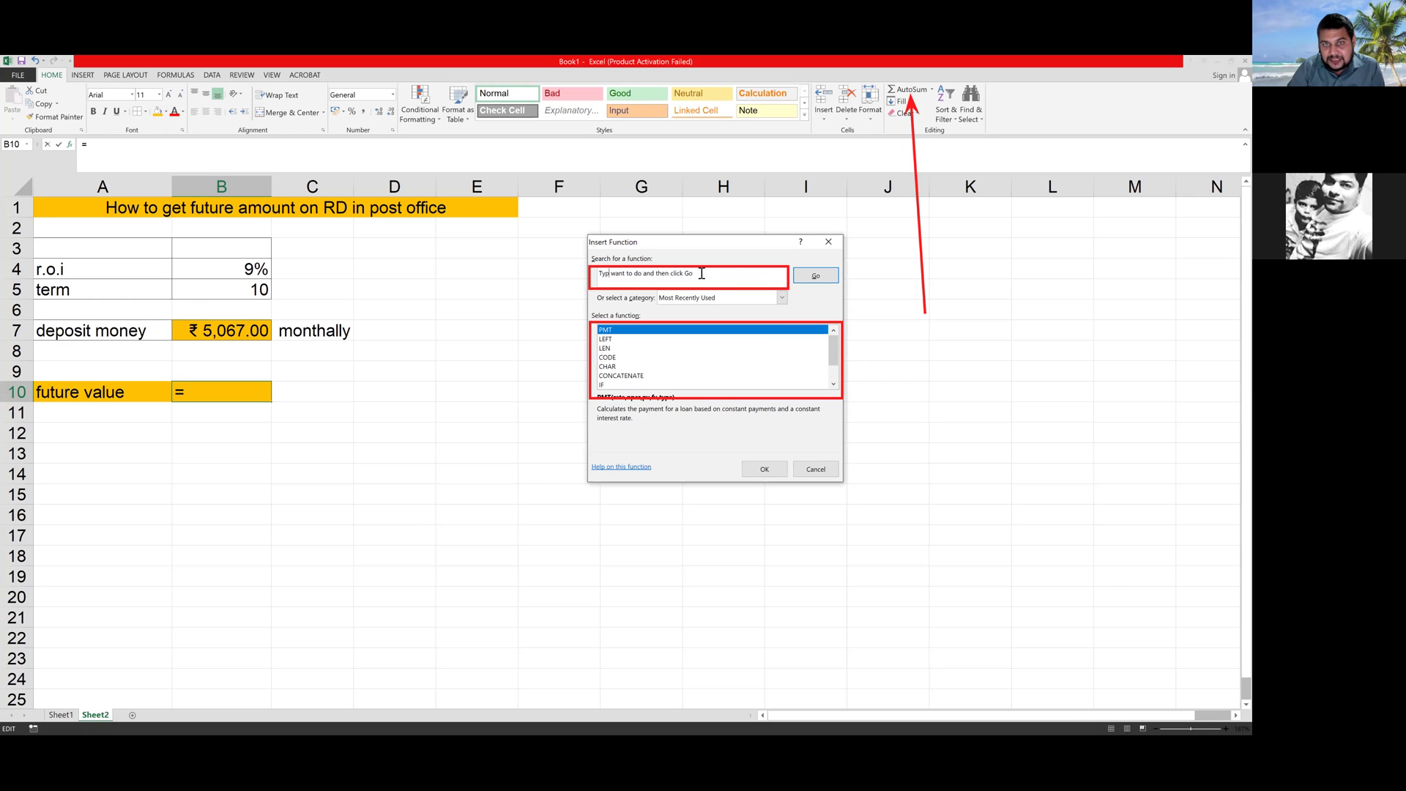
left_click_drag(695, 273, 585, 278)
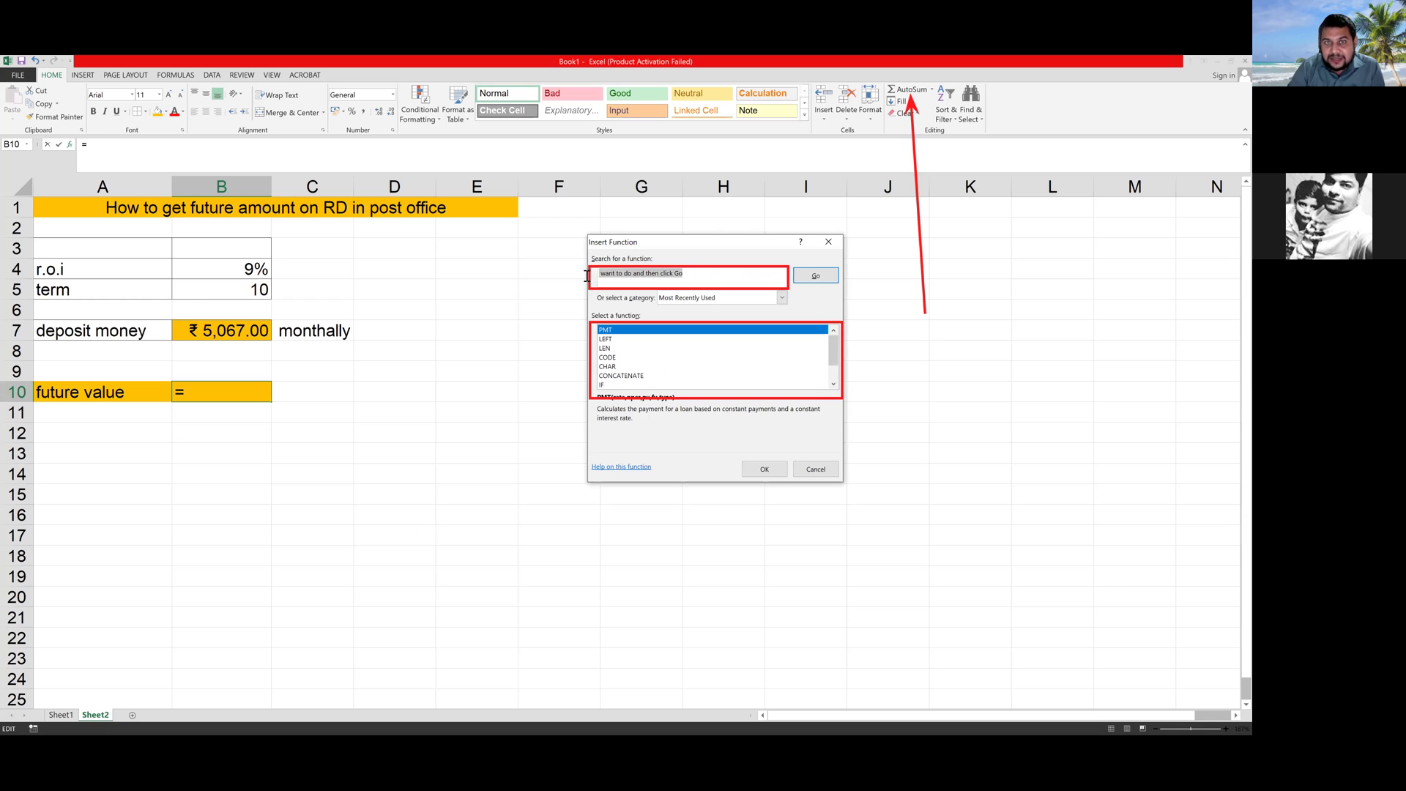
key("BackSpace")
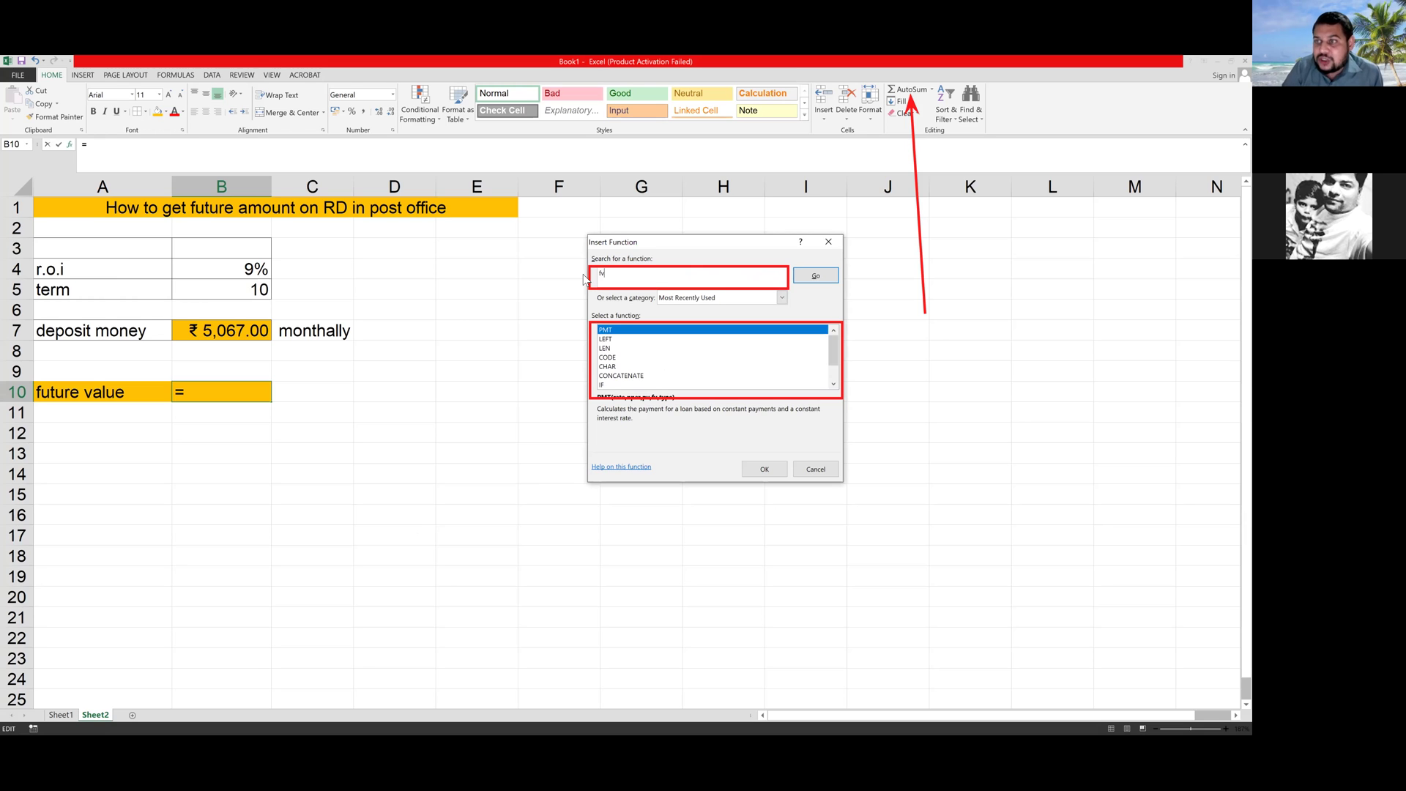
left_click(809, 279)
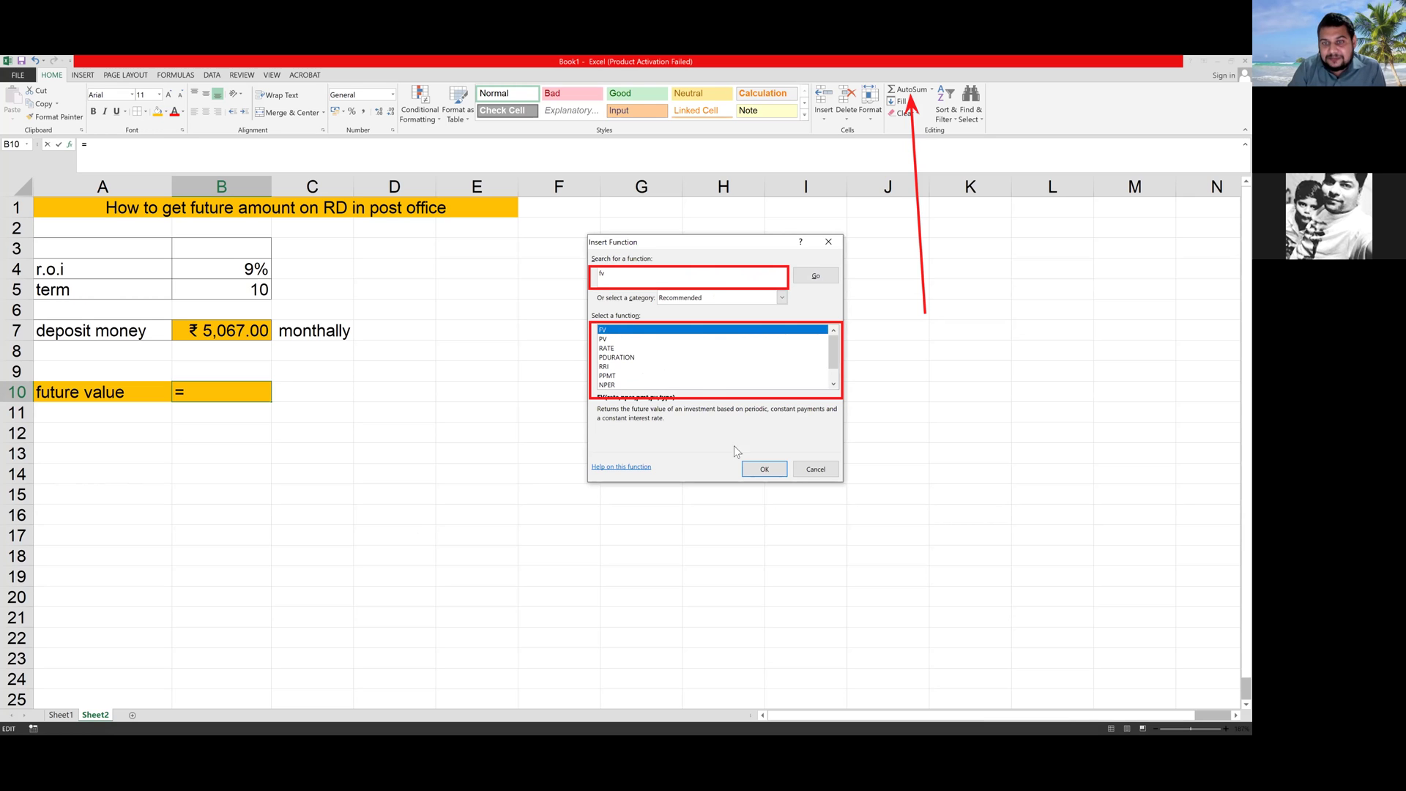
left_click(762, 471)
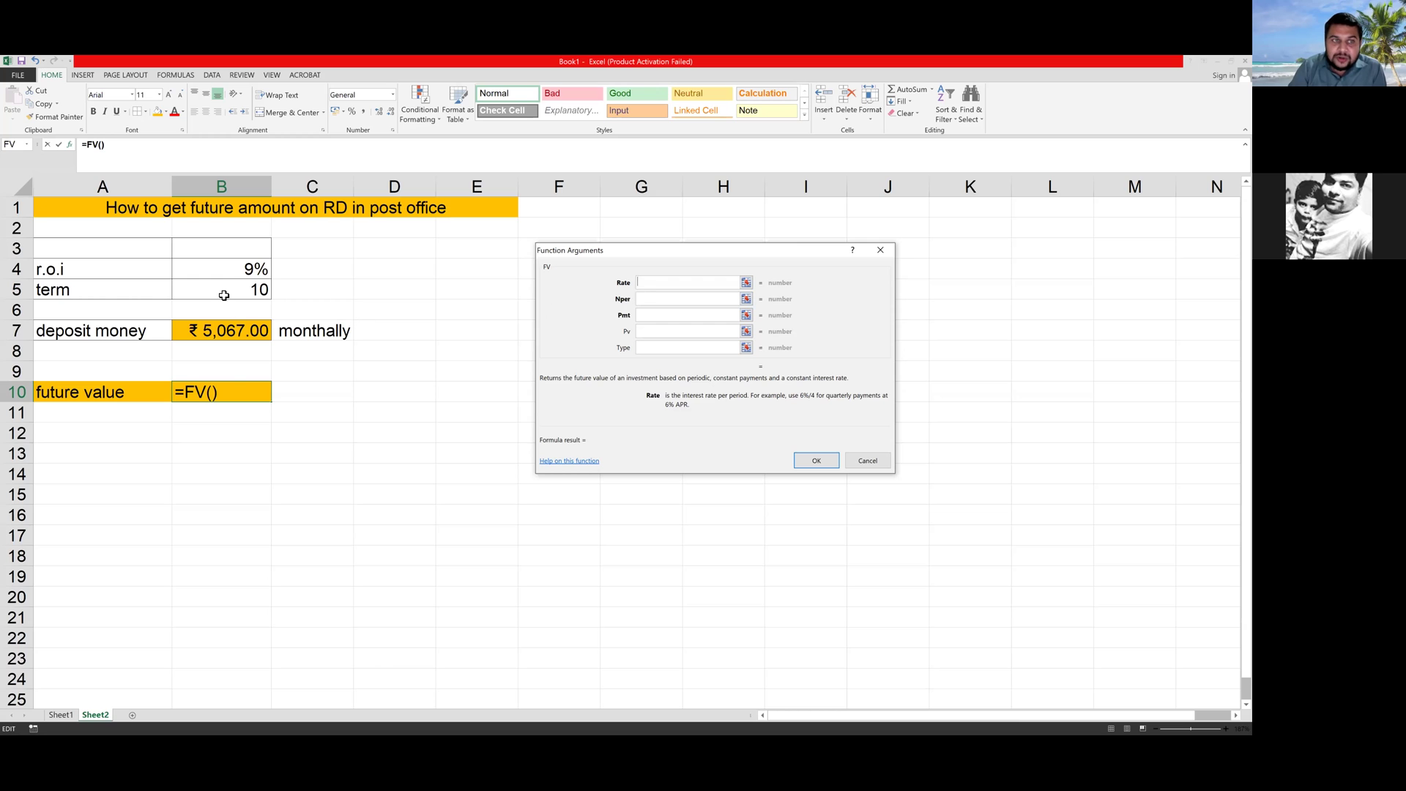
- Set the FV function's Rate argument to B4/12 and its Nper argument to B5*12
left_click(228, 270)
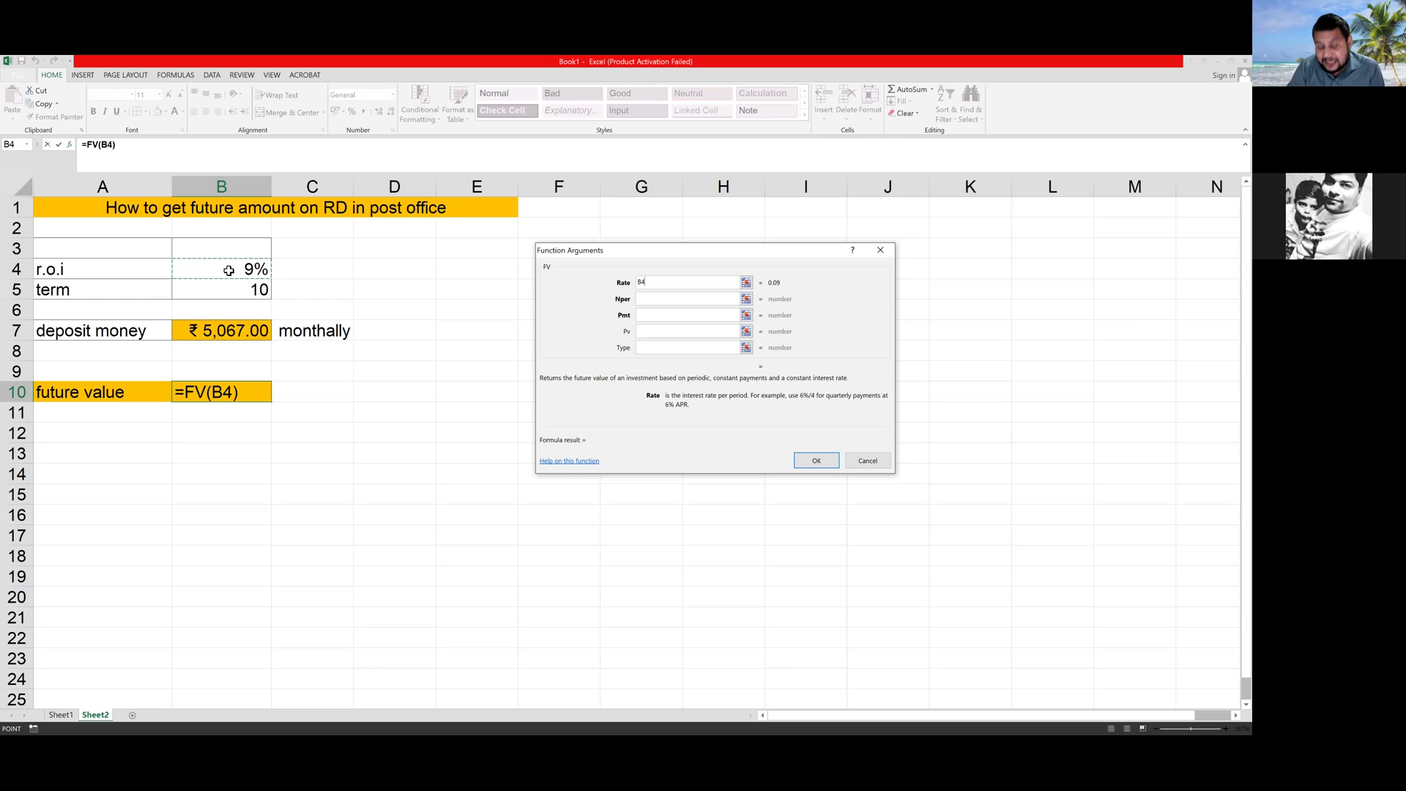
type("/12")
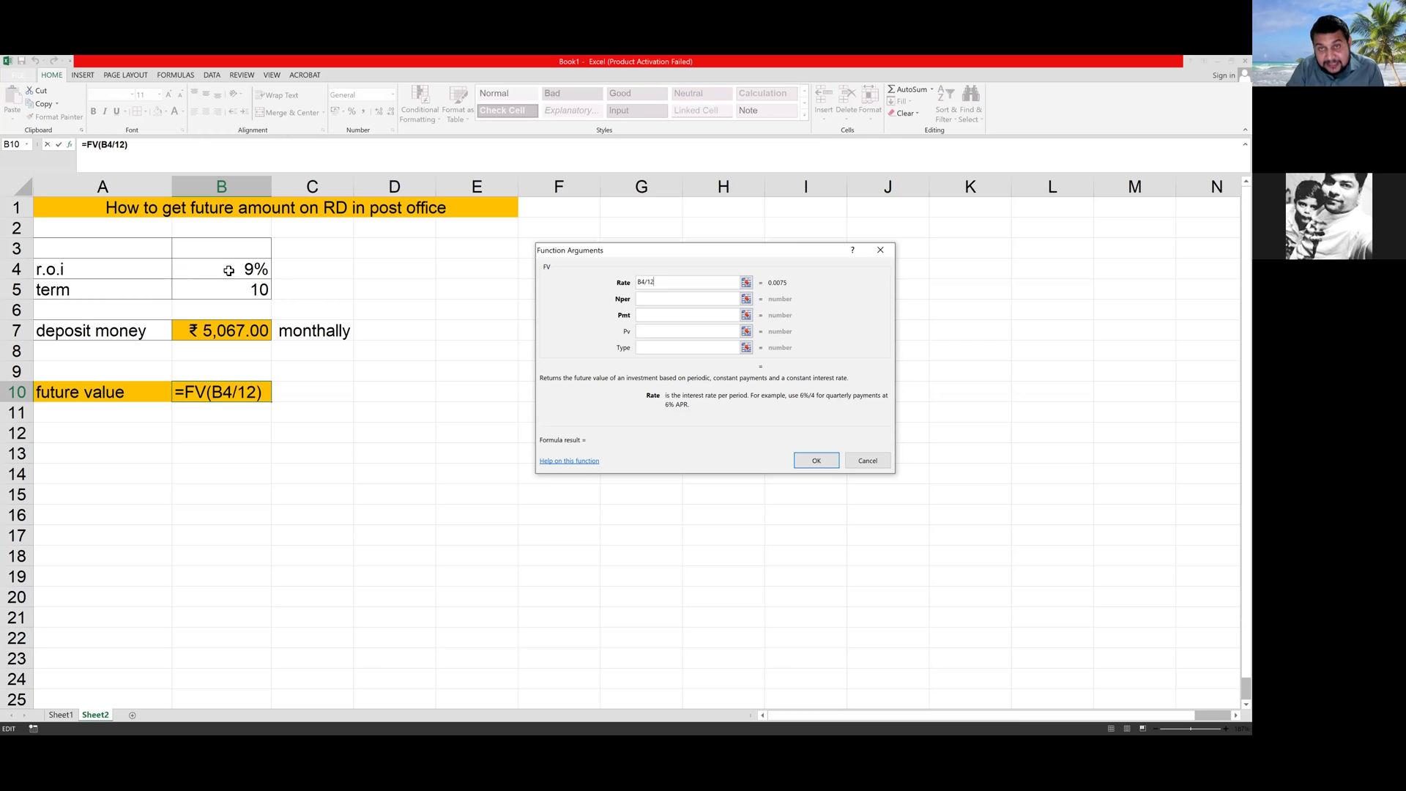
left_click(646, 298)
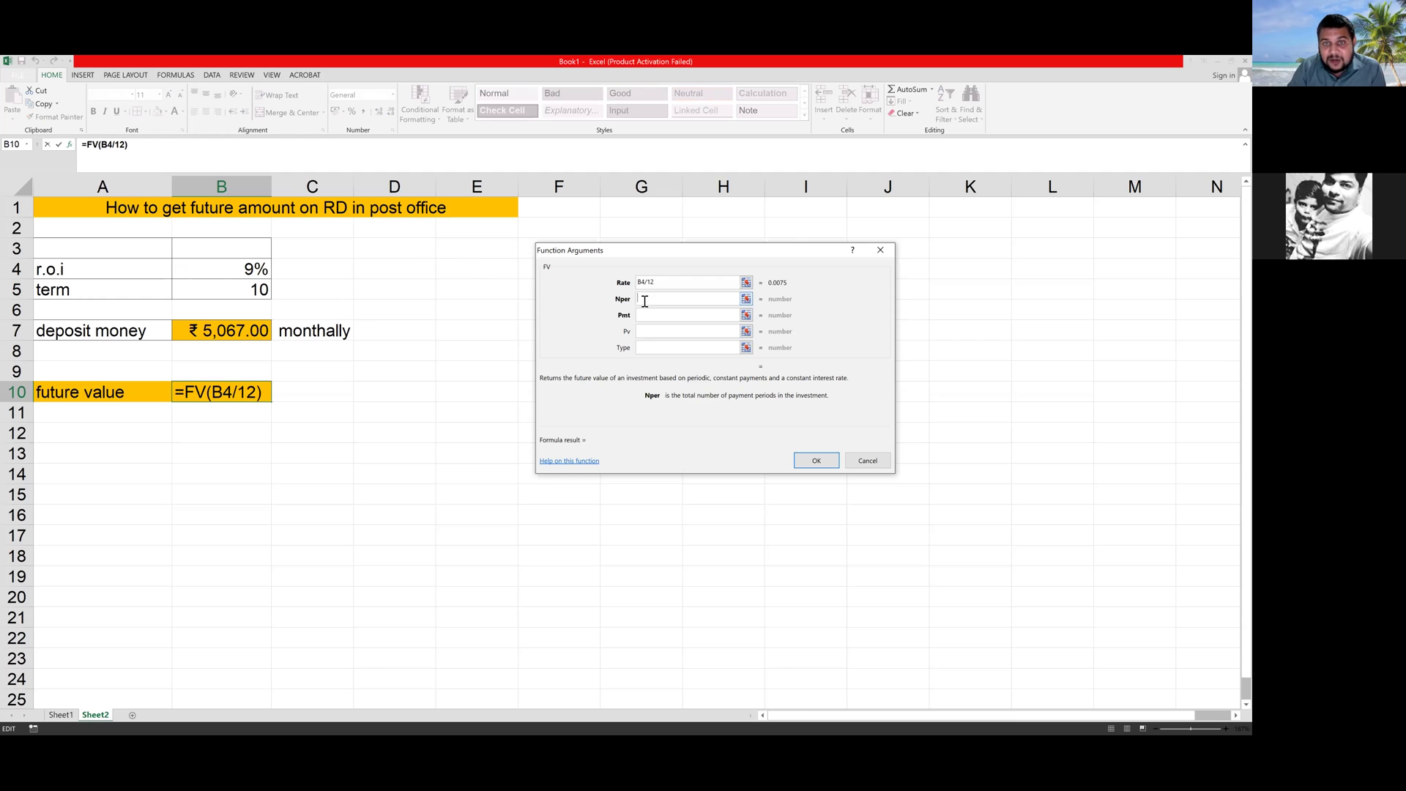
left_click(208, 290)
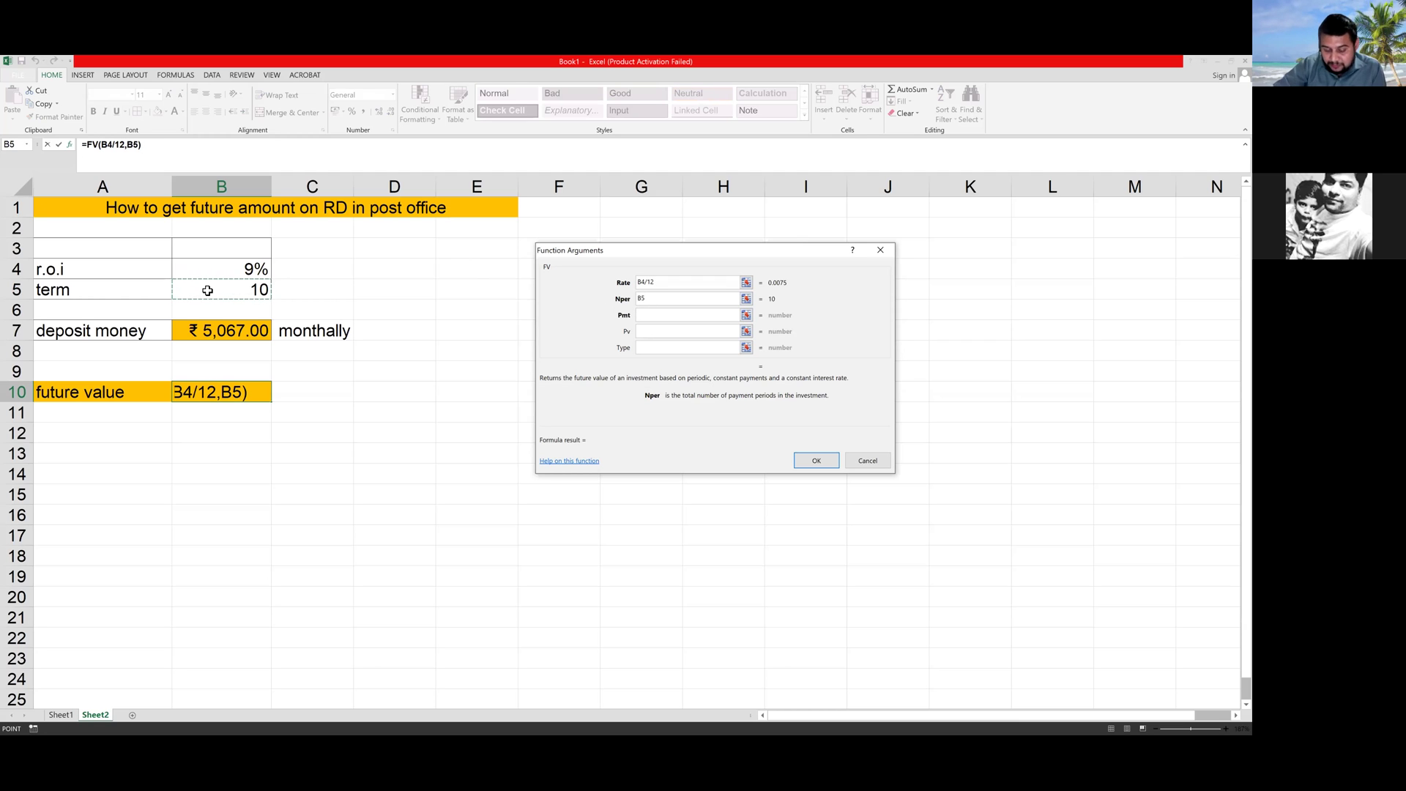
type("*12")
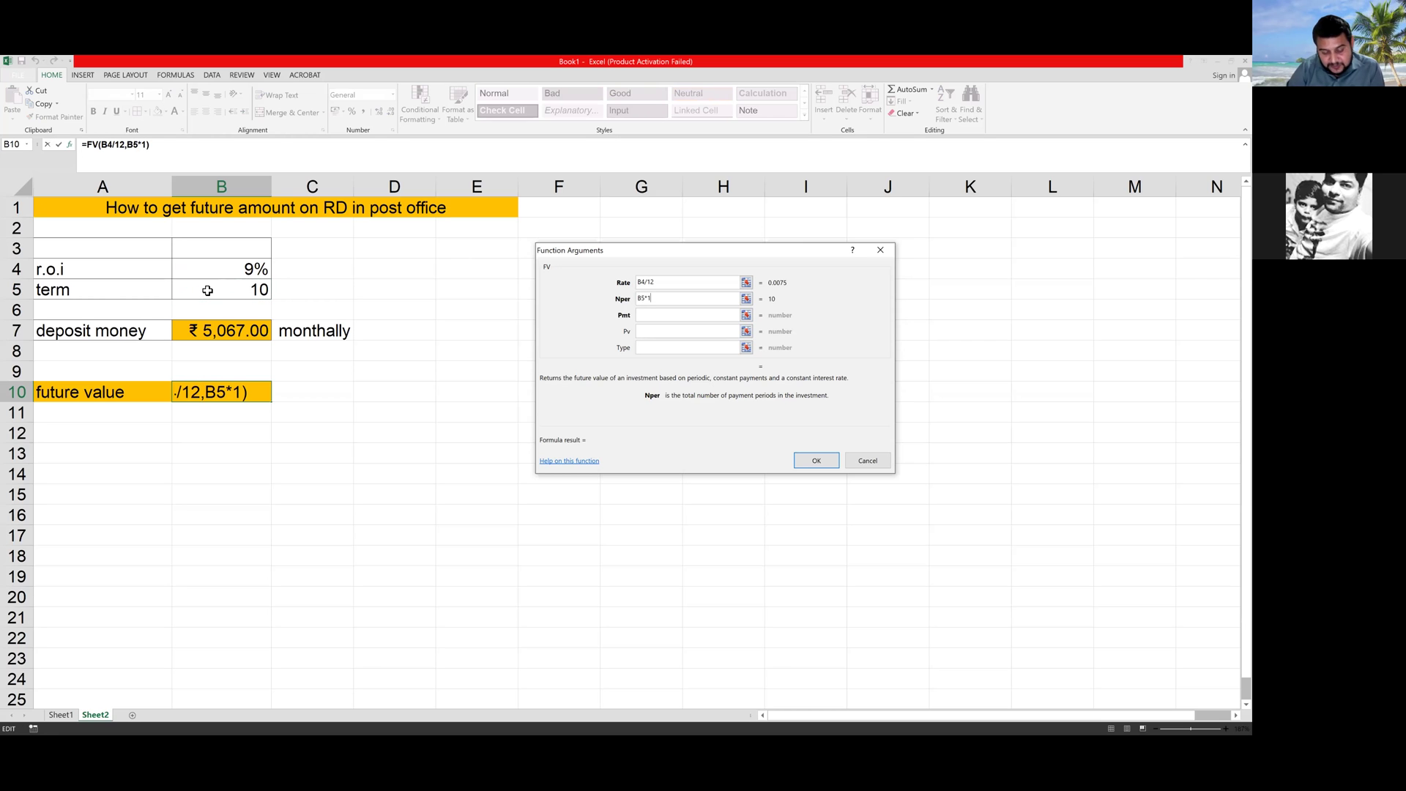
- Complete the FV function with the deposit cell B7 as Pmt, and widen column B to fit the result
left_click(644, 316)
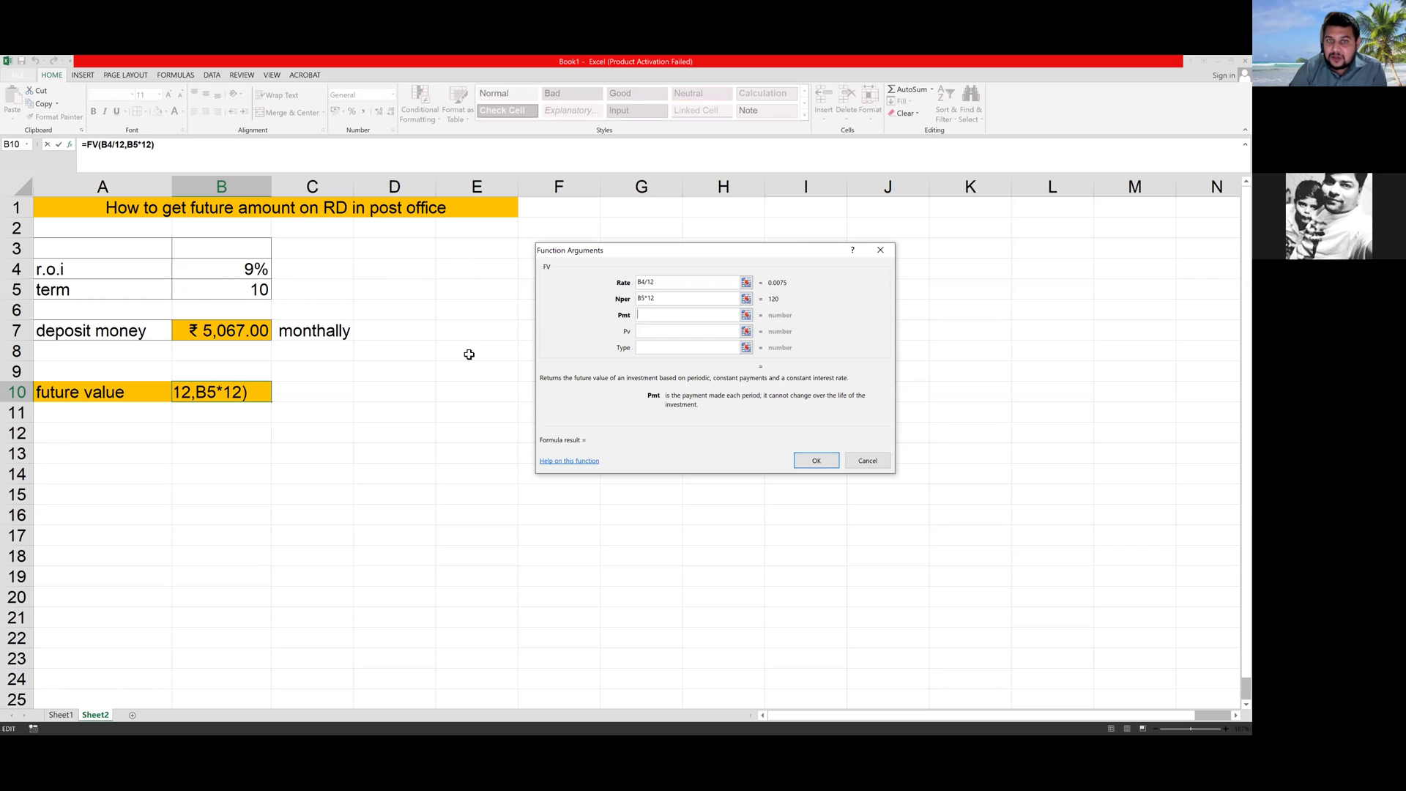
left_click(222, 328)
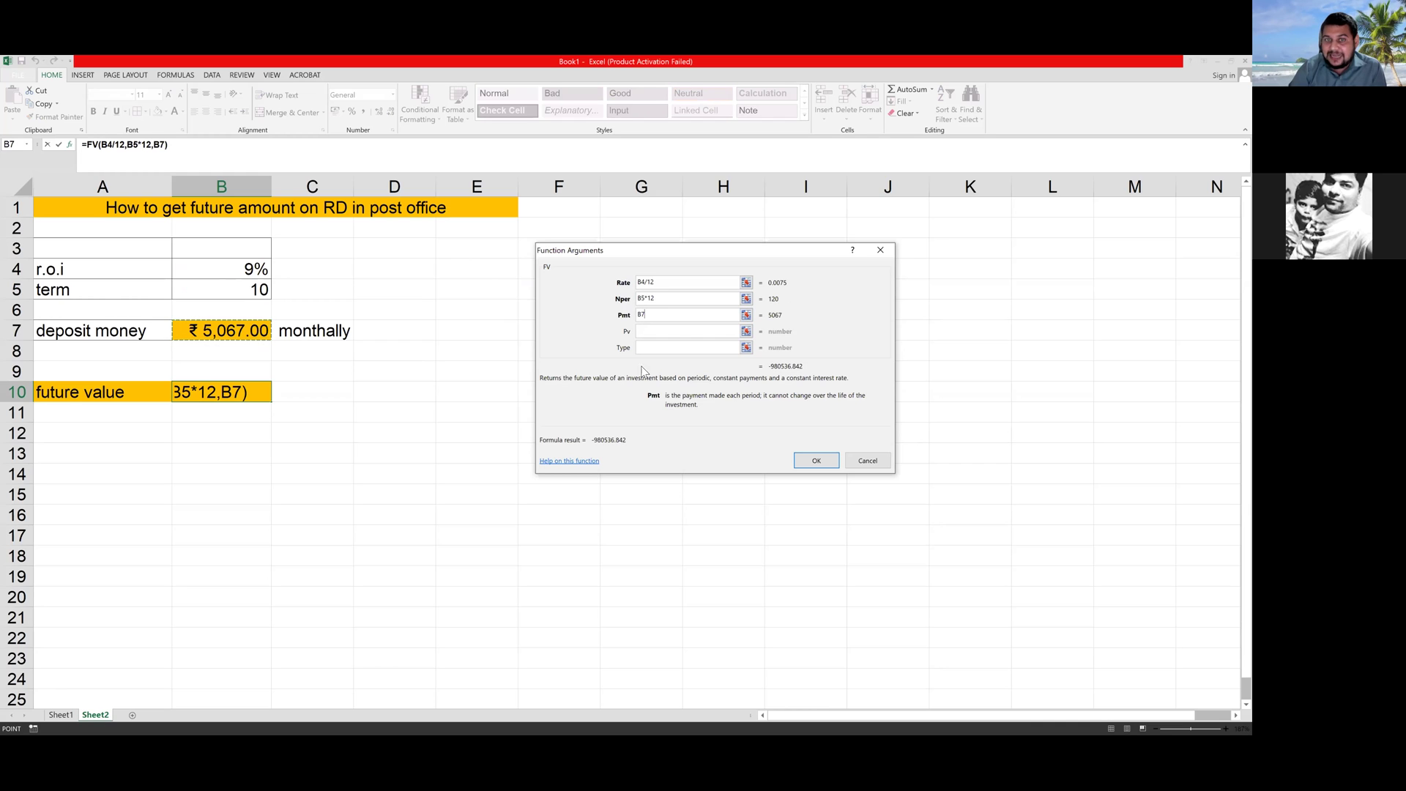
left_click(805, 462)
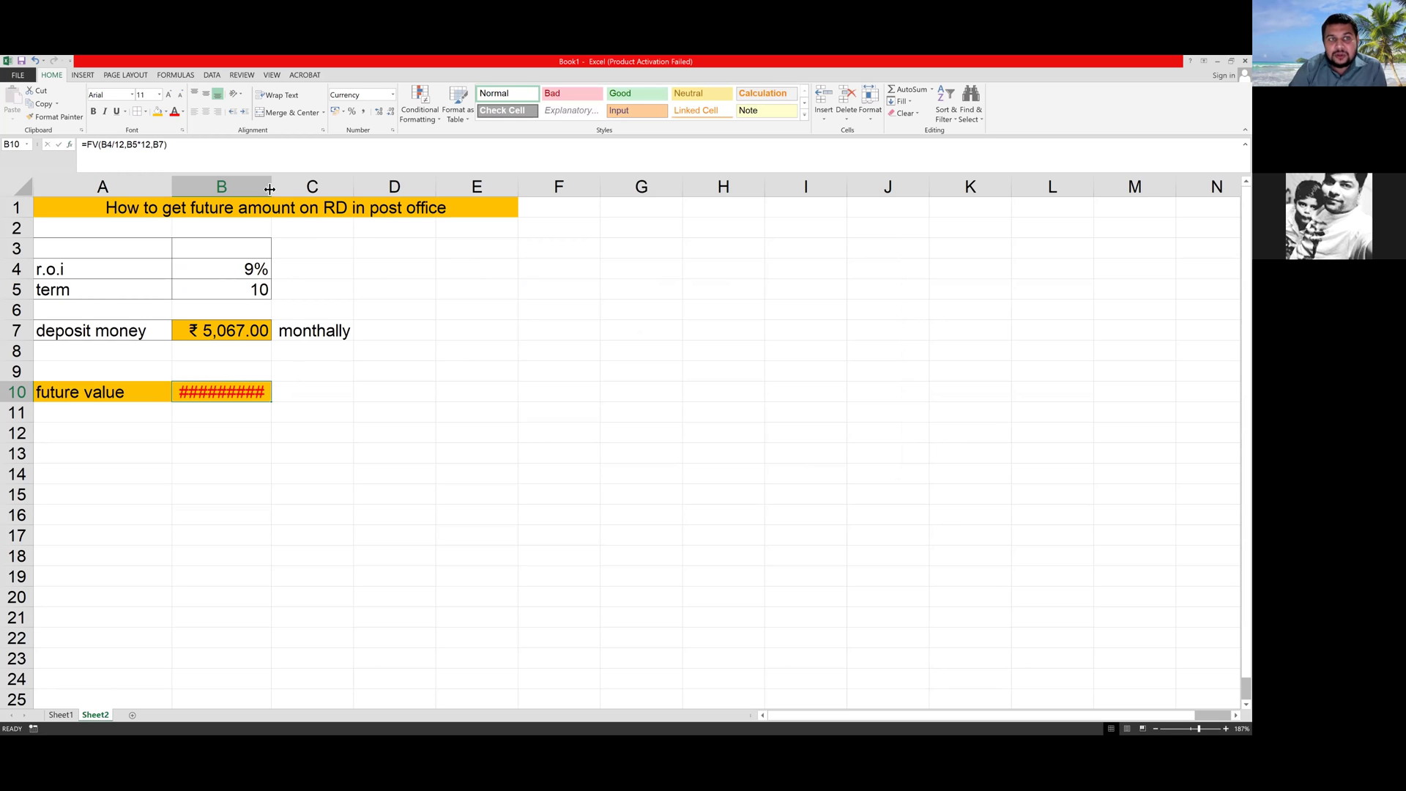
left_click_drag(269, 187, 322, 188)
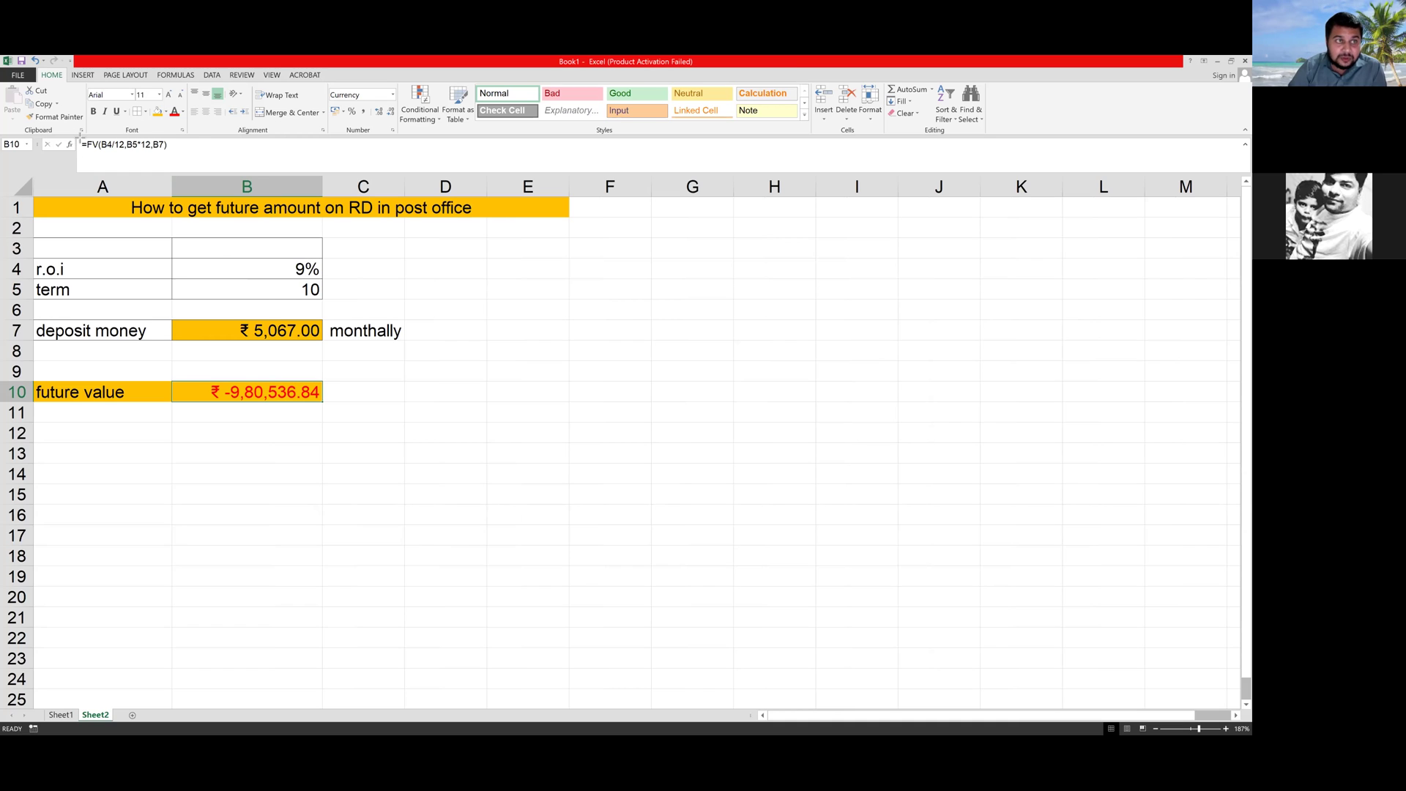
- Add a minus sign before FV in B10 so the formula reads =-FV(B4/12,B5*12,B7)
left_click_drag(75, 137, 199, 156)
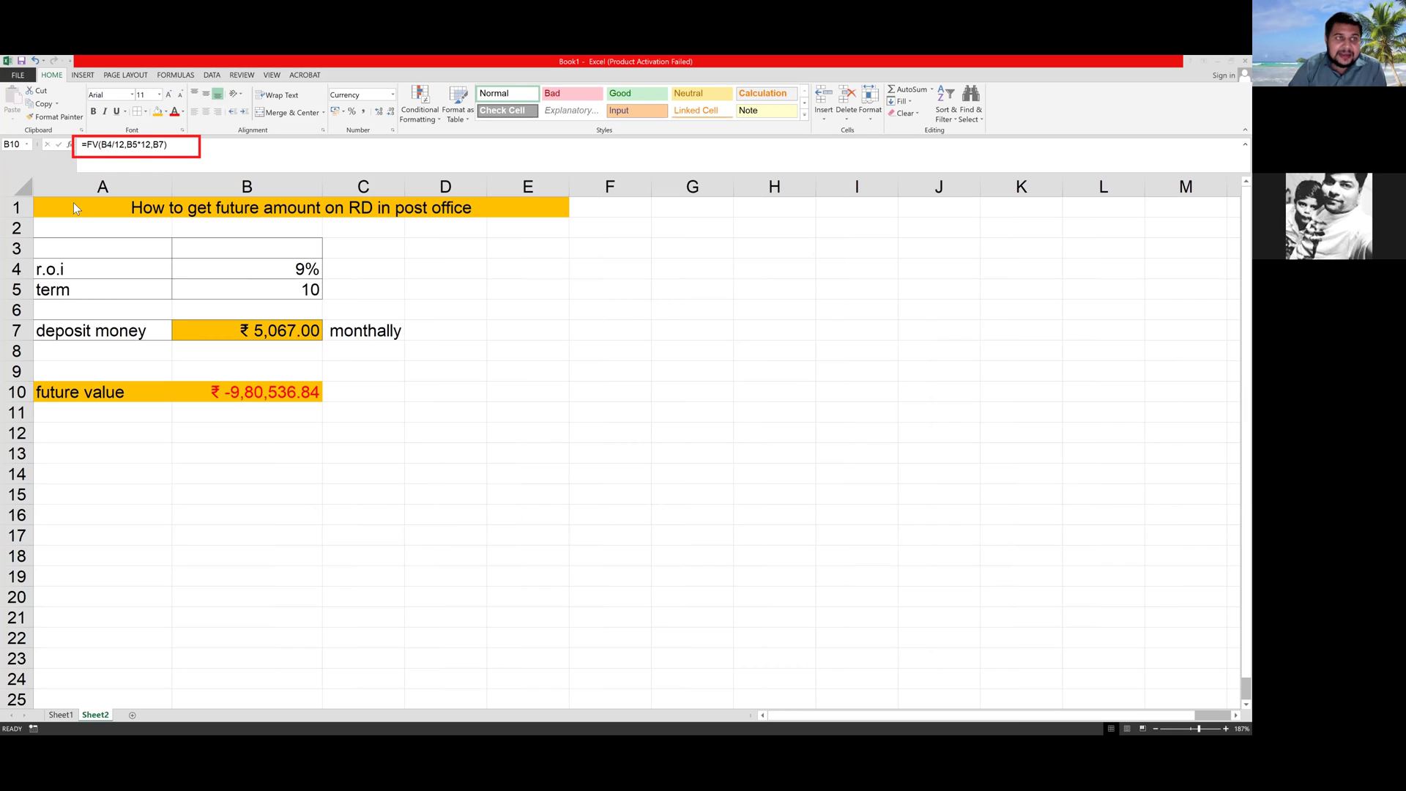
left_click(199, 217)
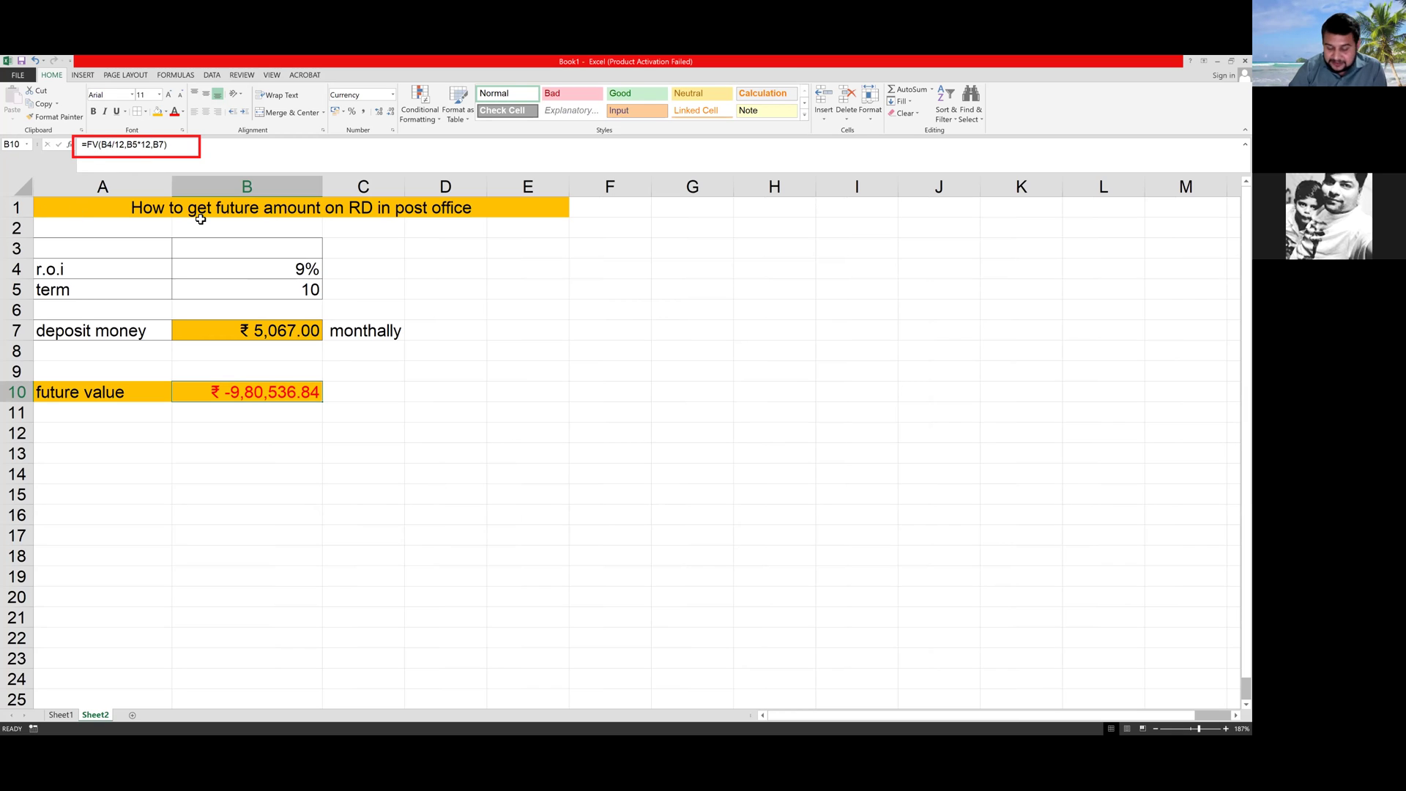
left_click(90, 145)
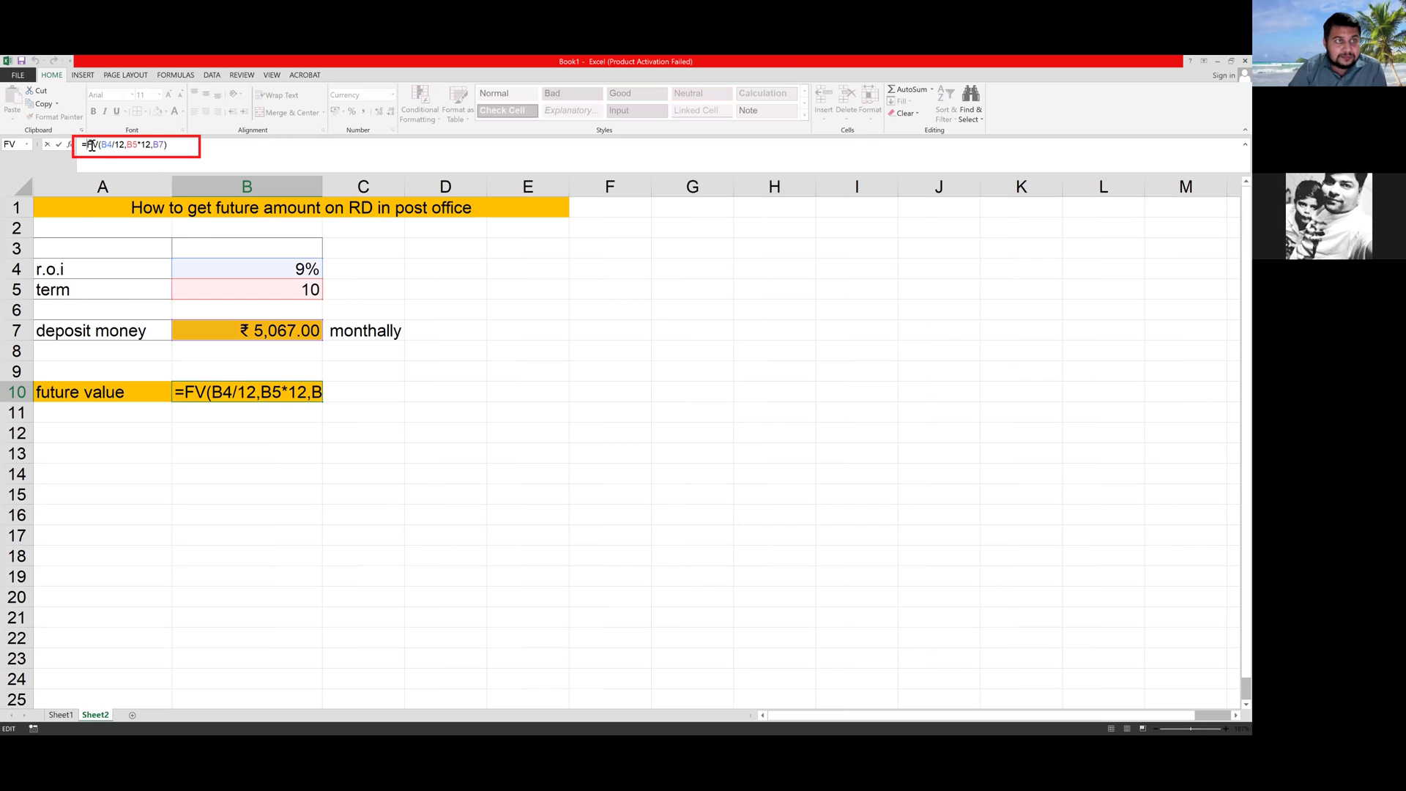
type("-")
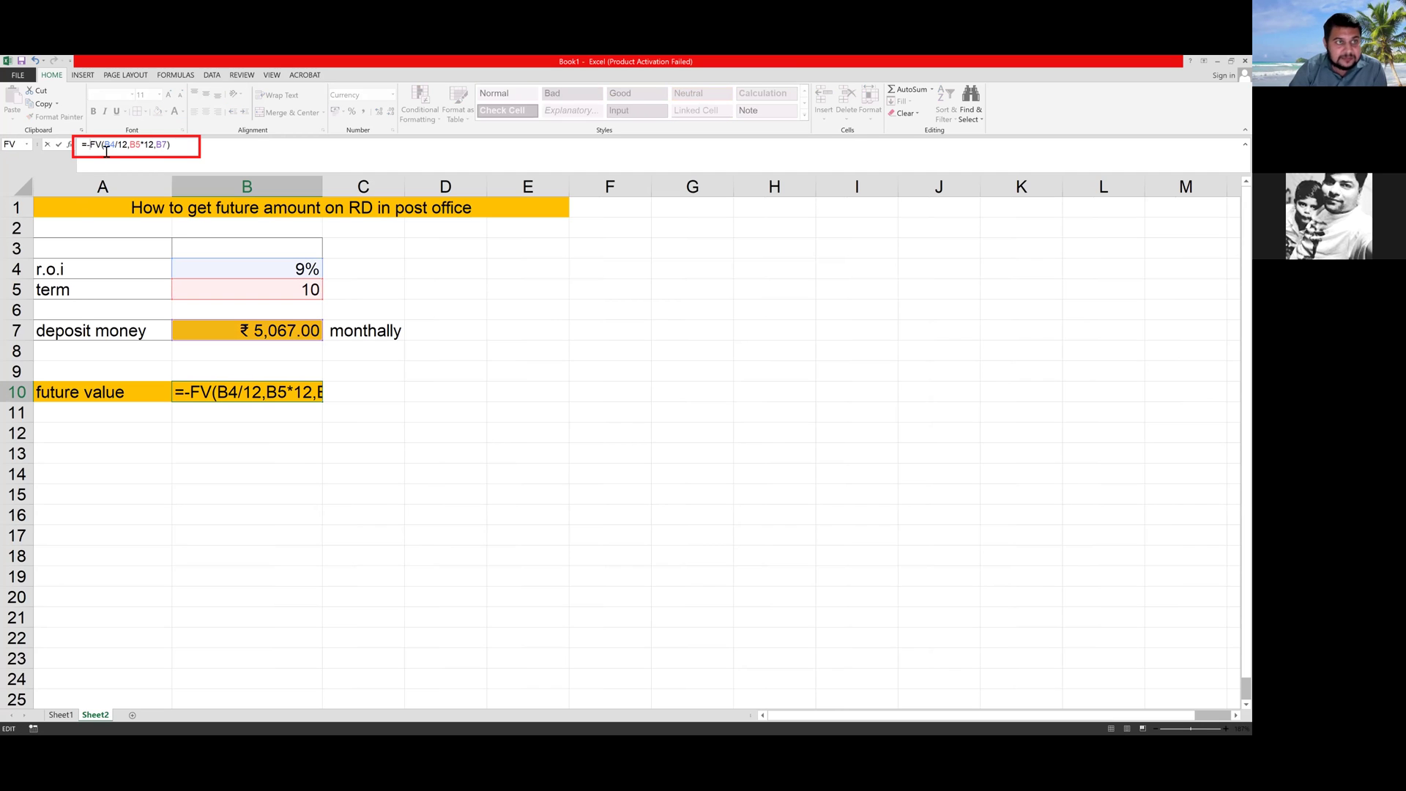
key("Return")
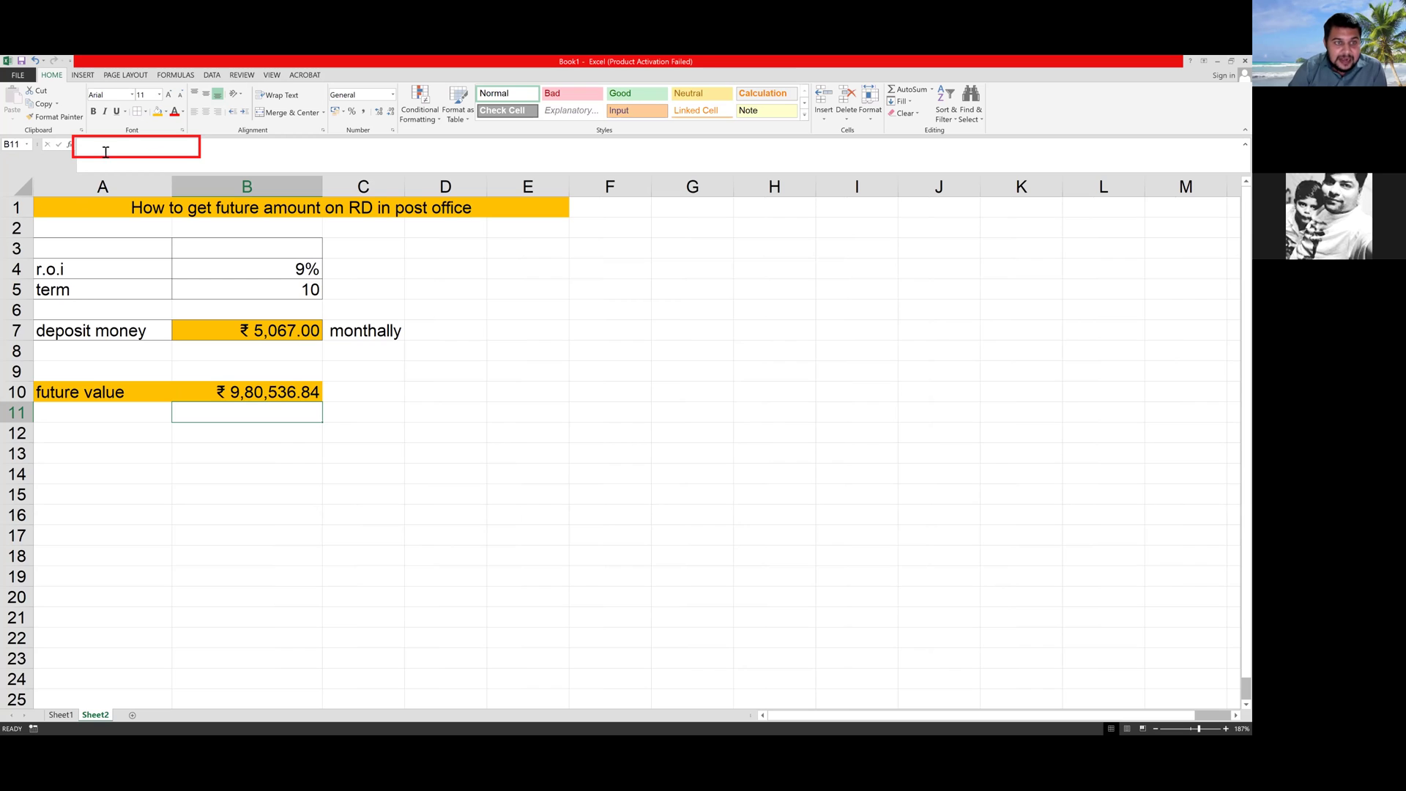
left_click(230, 393)
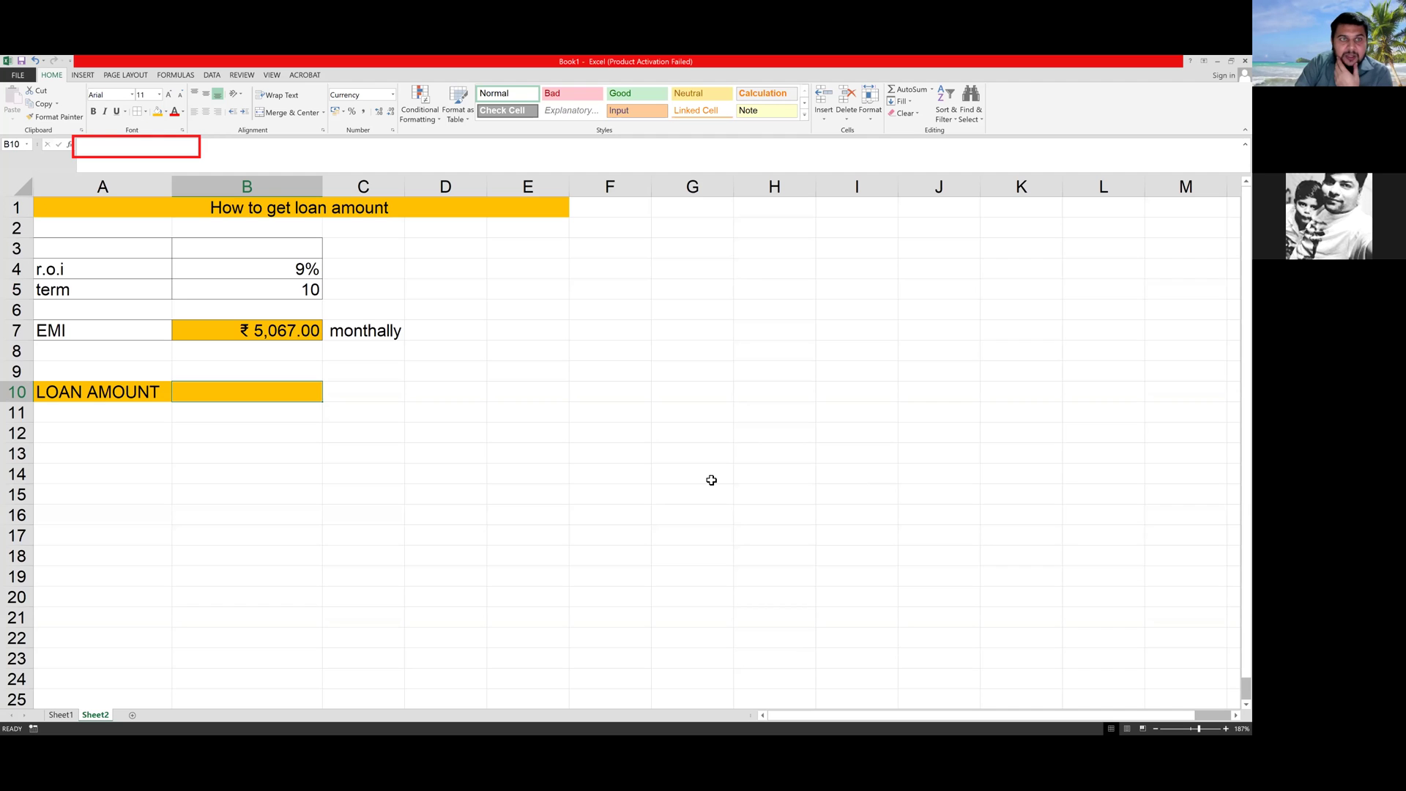
- Review the interest rate, term and EMI cells of the loan amount sheet and select the loan amount cell B10
left_click_drag(66, 271, 258, 270)
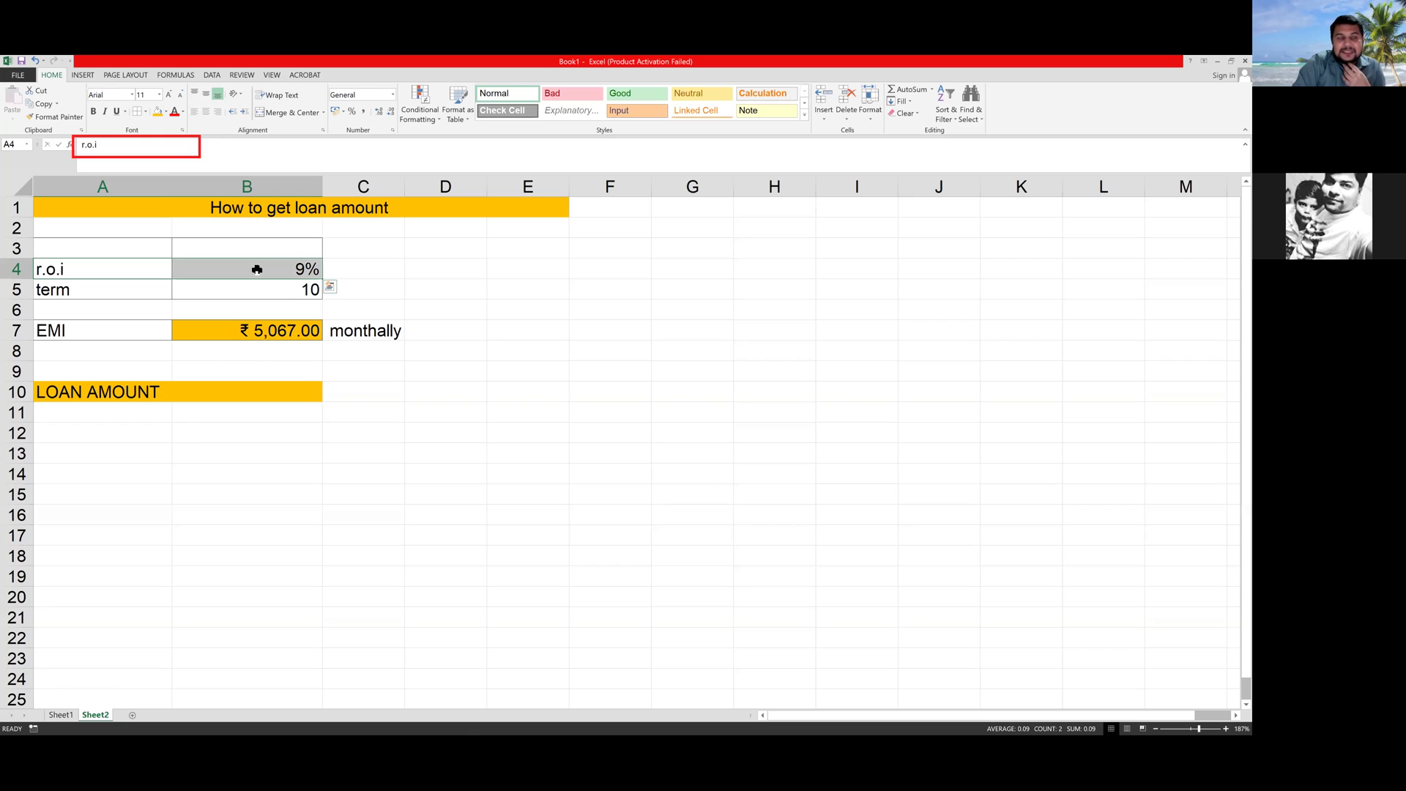
left_click_drag(110, 288, 256, 289)
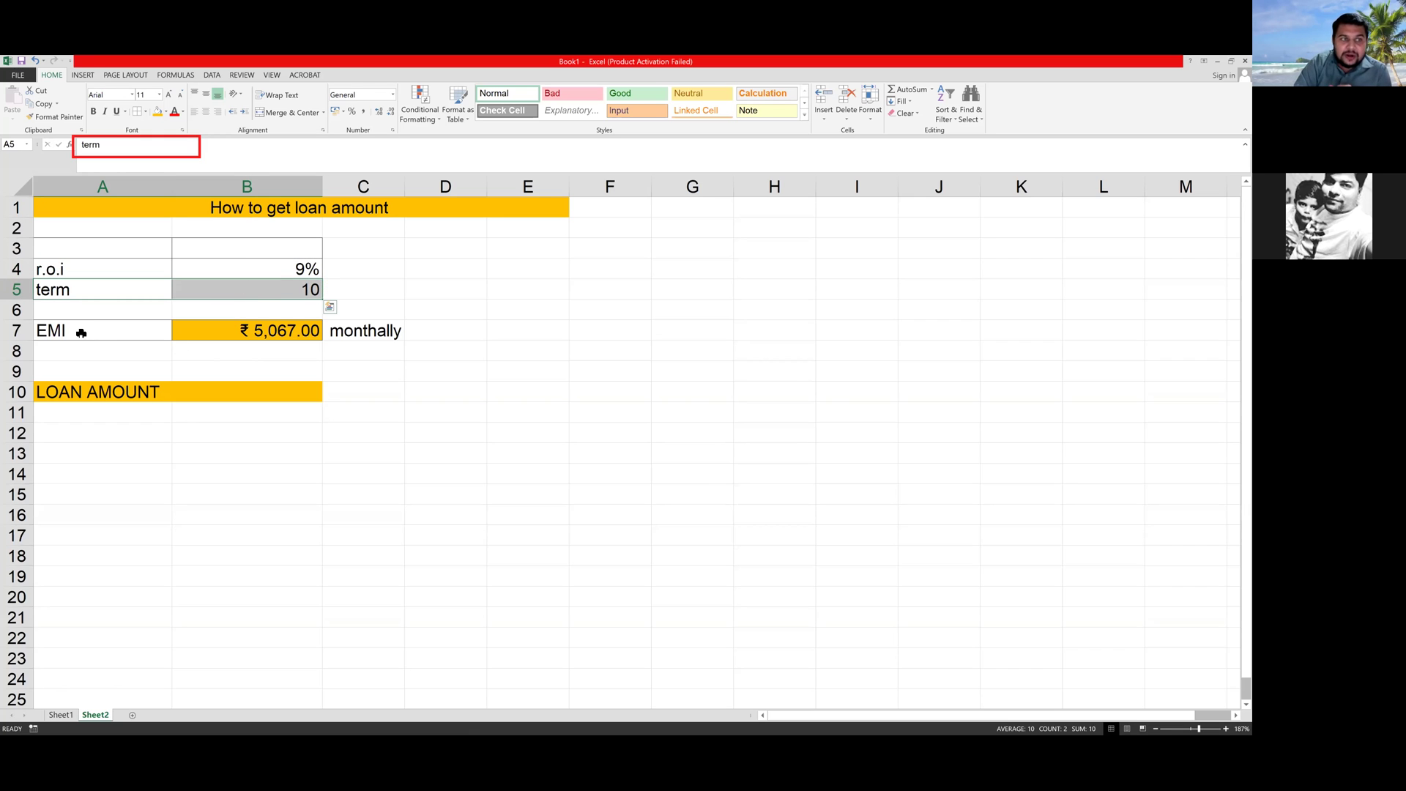
left_click_drag(84, 331, 235, 329)
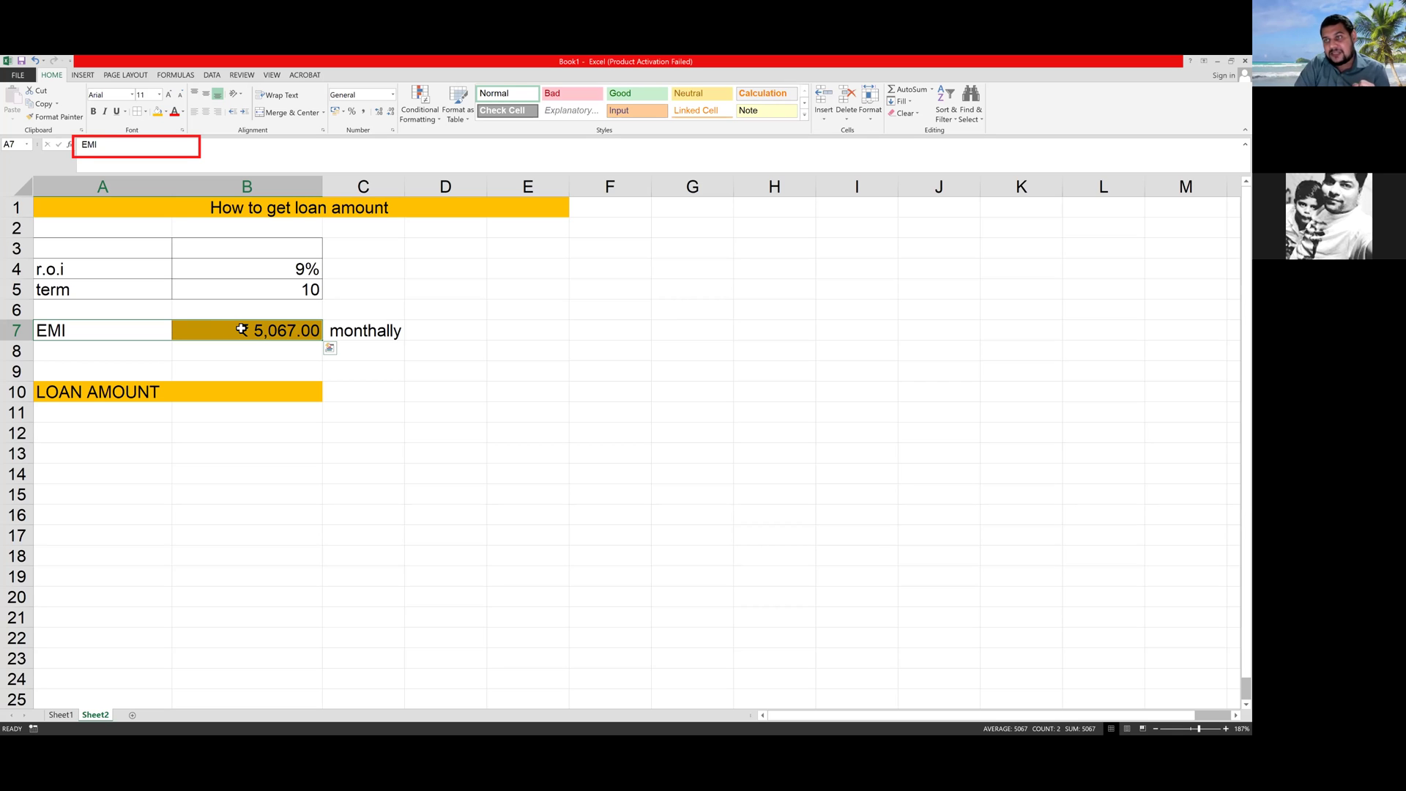
left_click(243, 395)
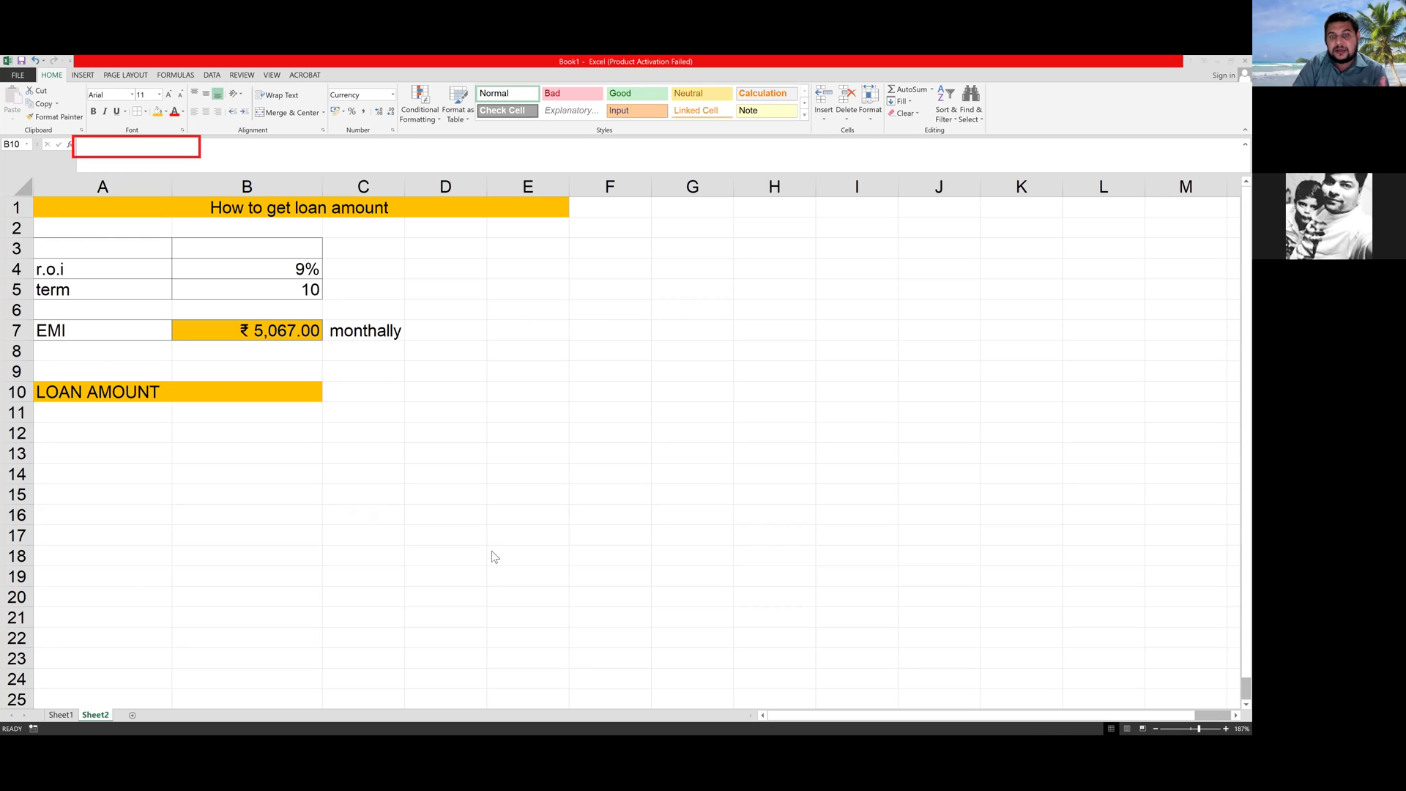
- Search for the PV function and insert it into the loan amount cell B10
left_click_drag(918, 279, 913, 85)
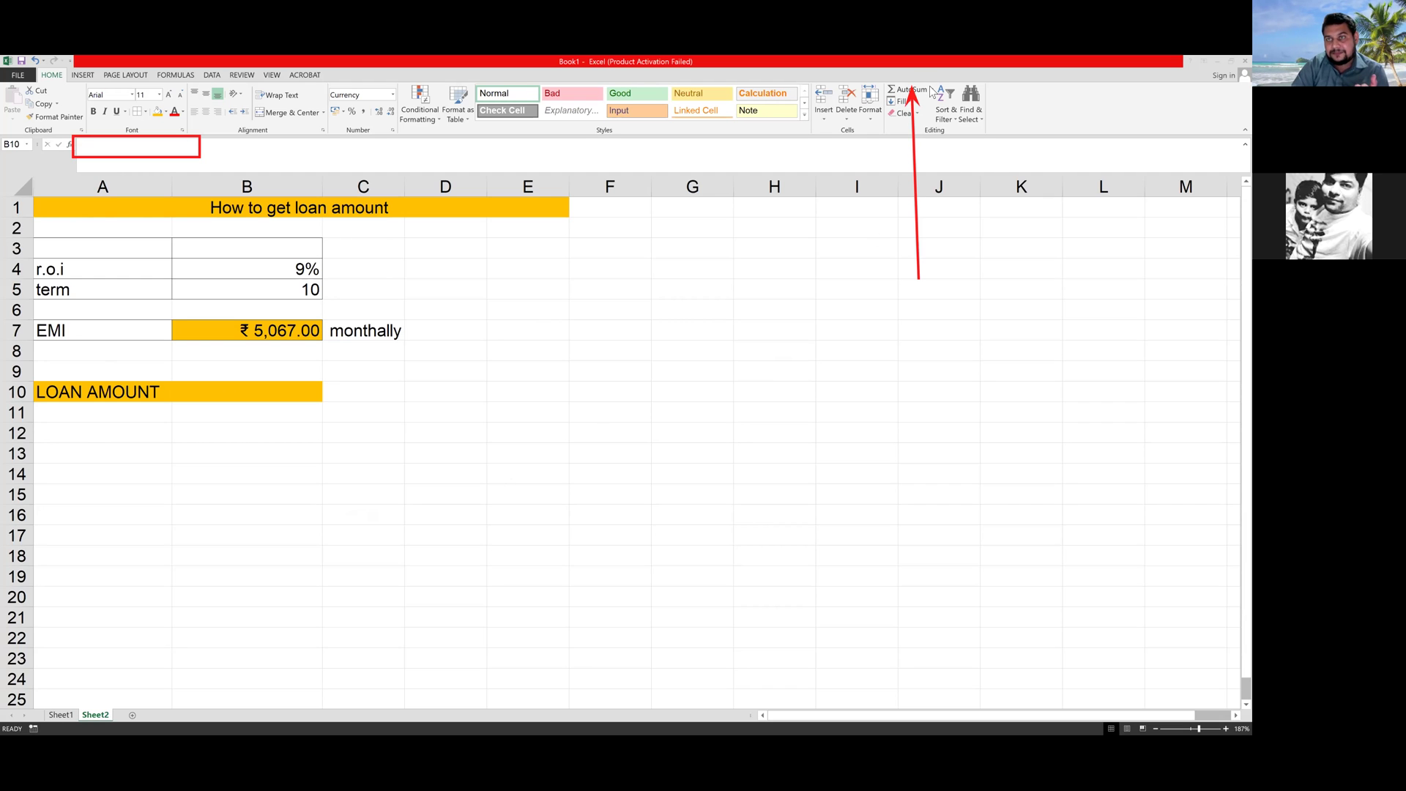
left_click(930, 88)
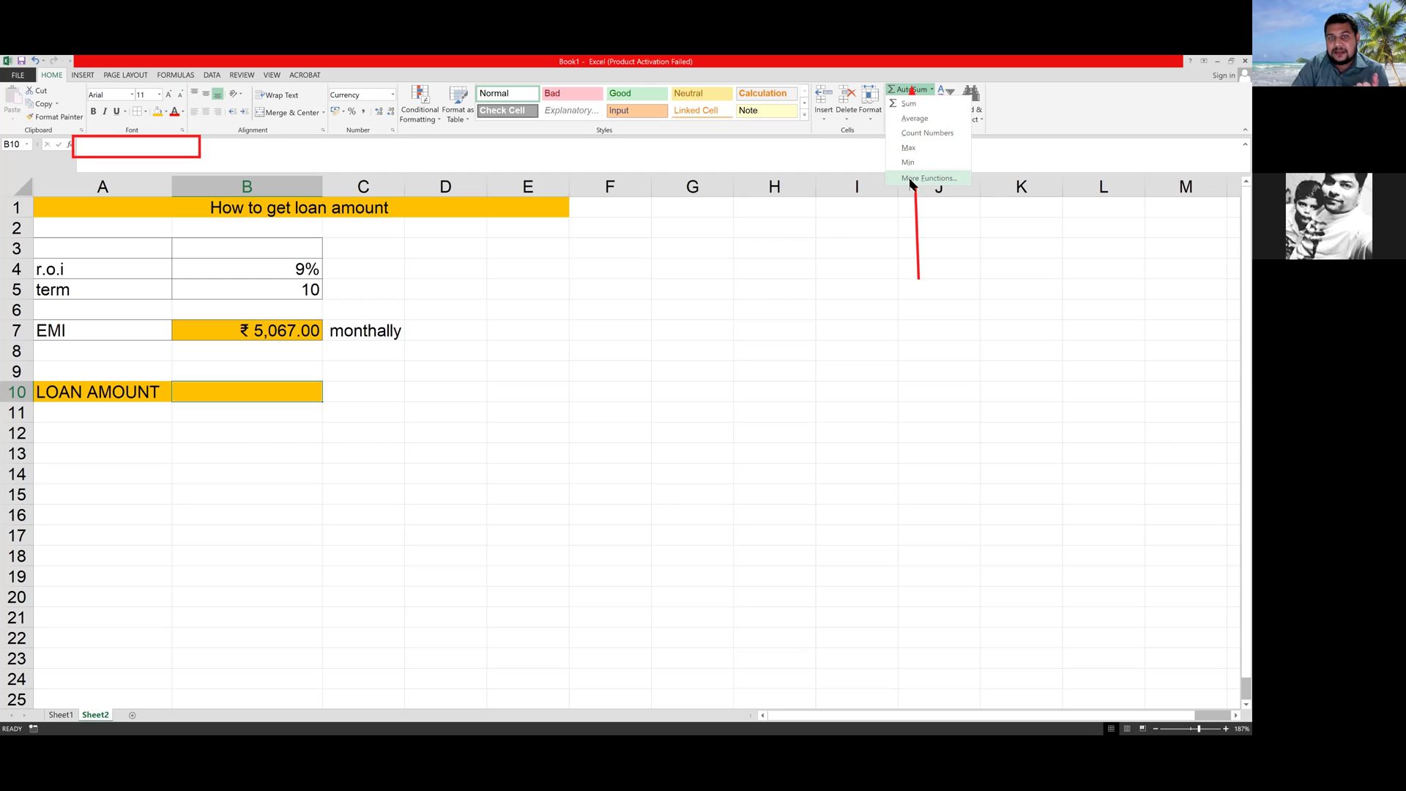
left_click(912, 179)
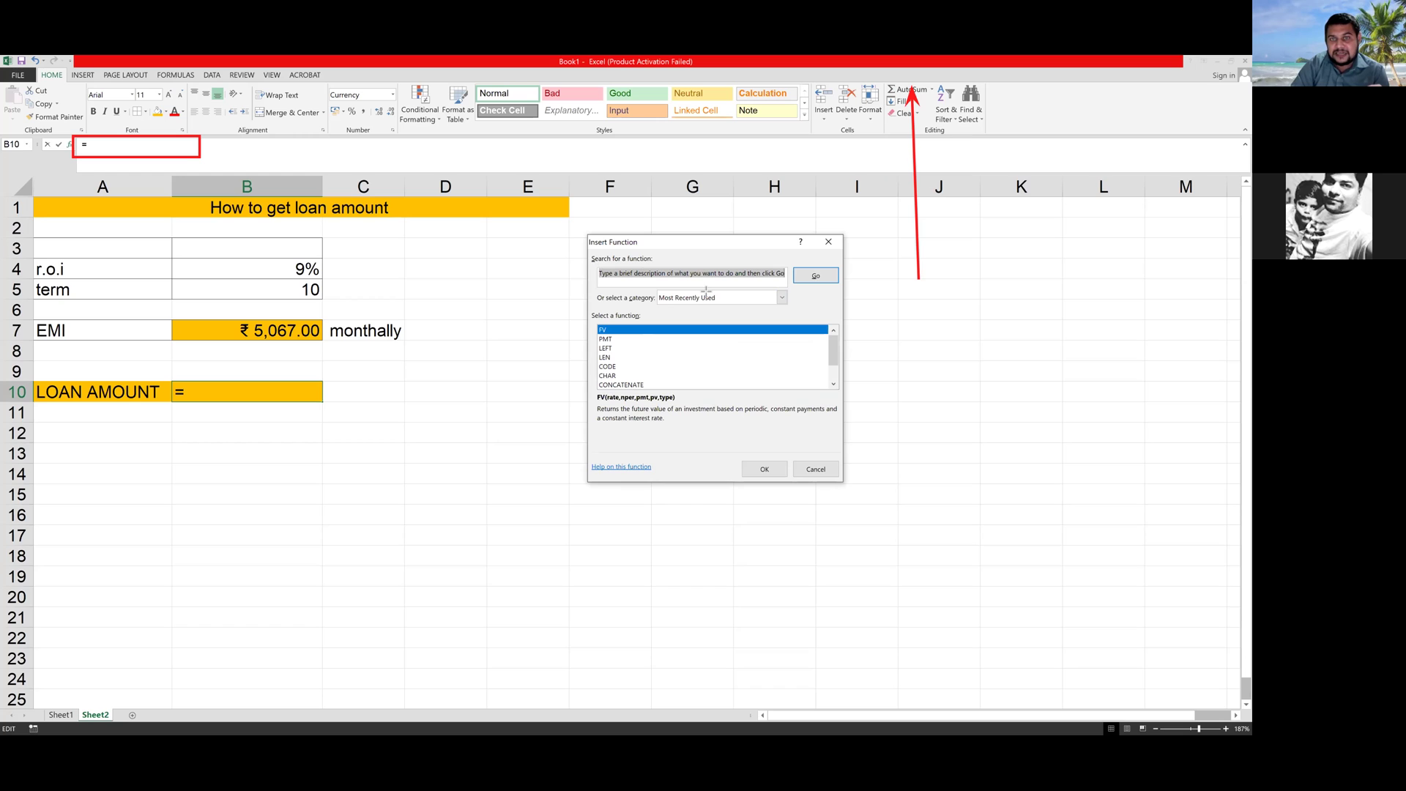
left_click_drag(785, 290, 595, 267)
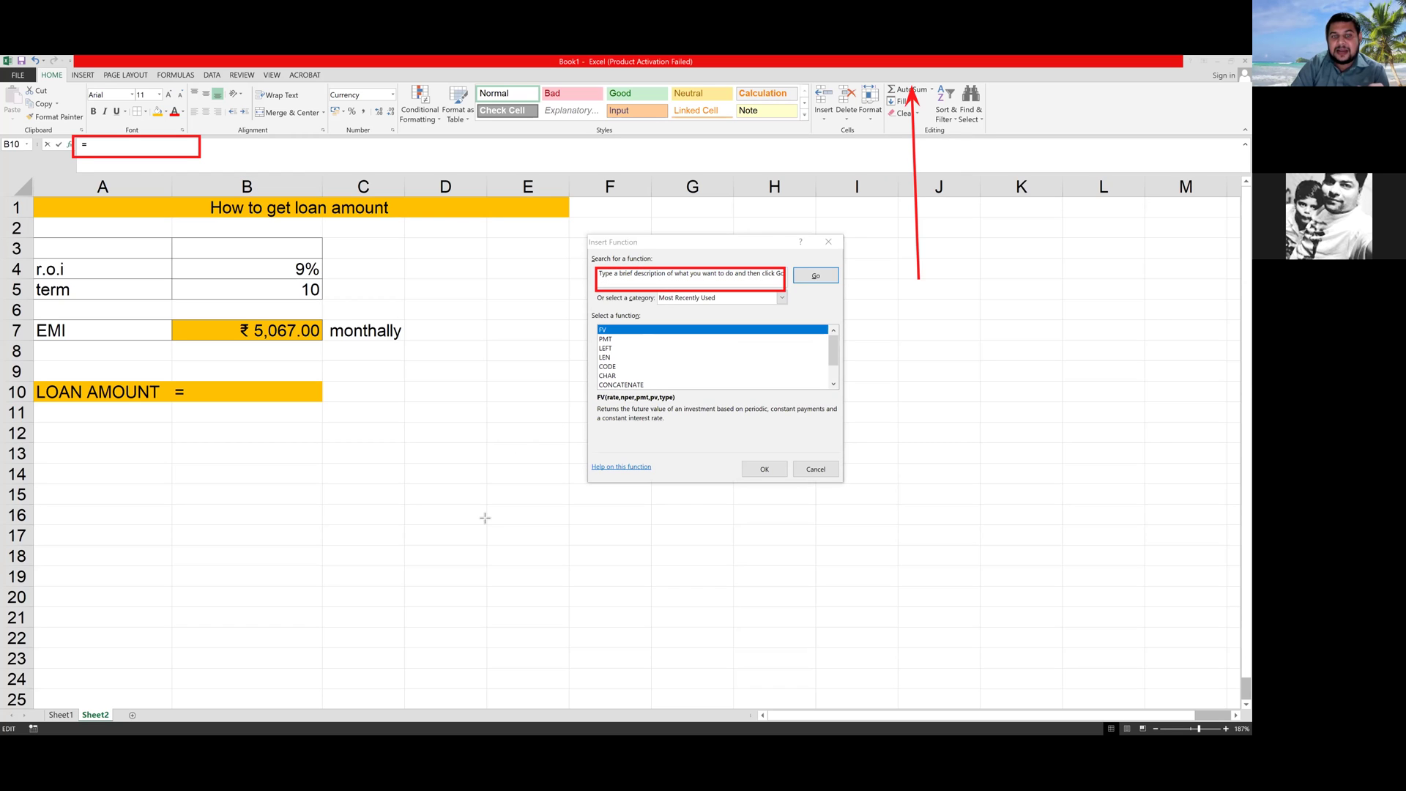
left_click(714, 278)
left_click_drag(780, 275, 602, 274)
type("p")
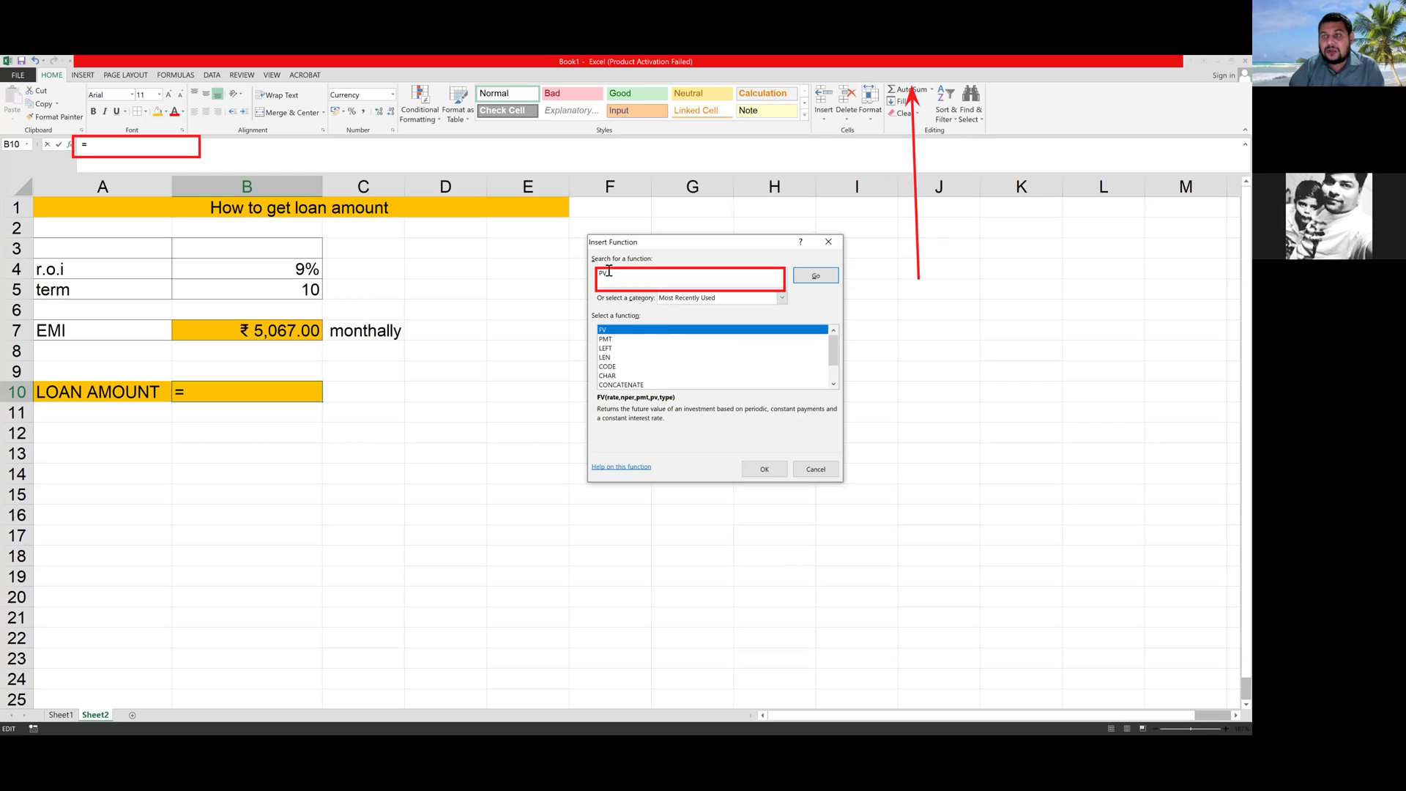
left_click(830, 281)
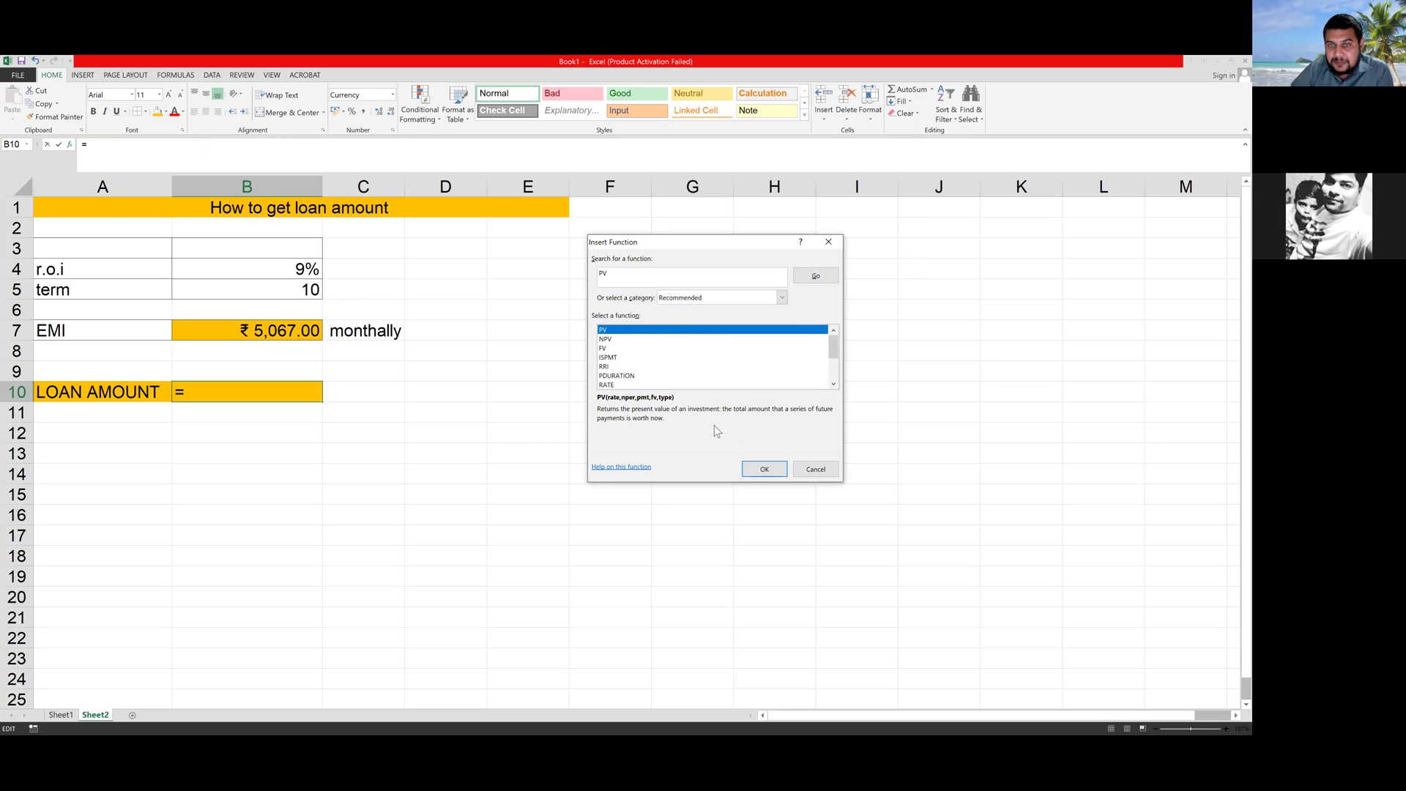
left_click(764, 470)
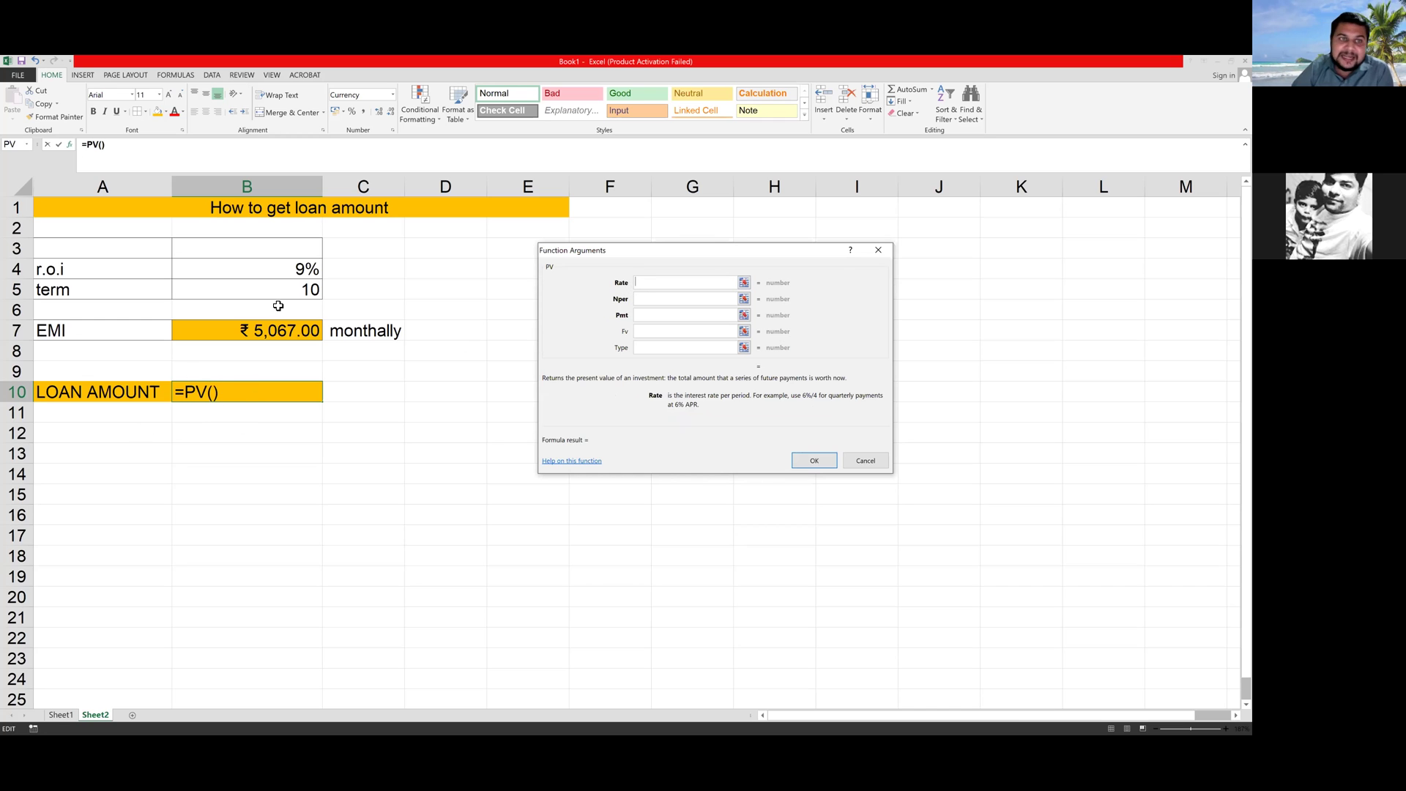
- Set the PV function's Rate argument to B4/12 and its Nper argument to B5*12
left_click(273, 269)
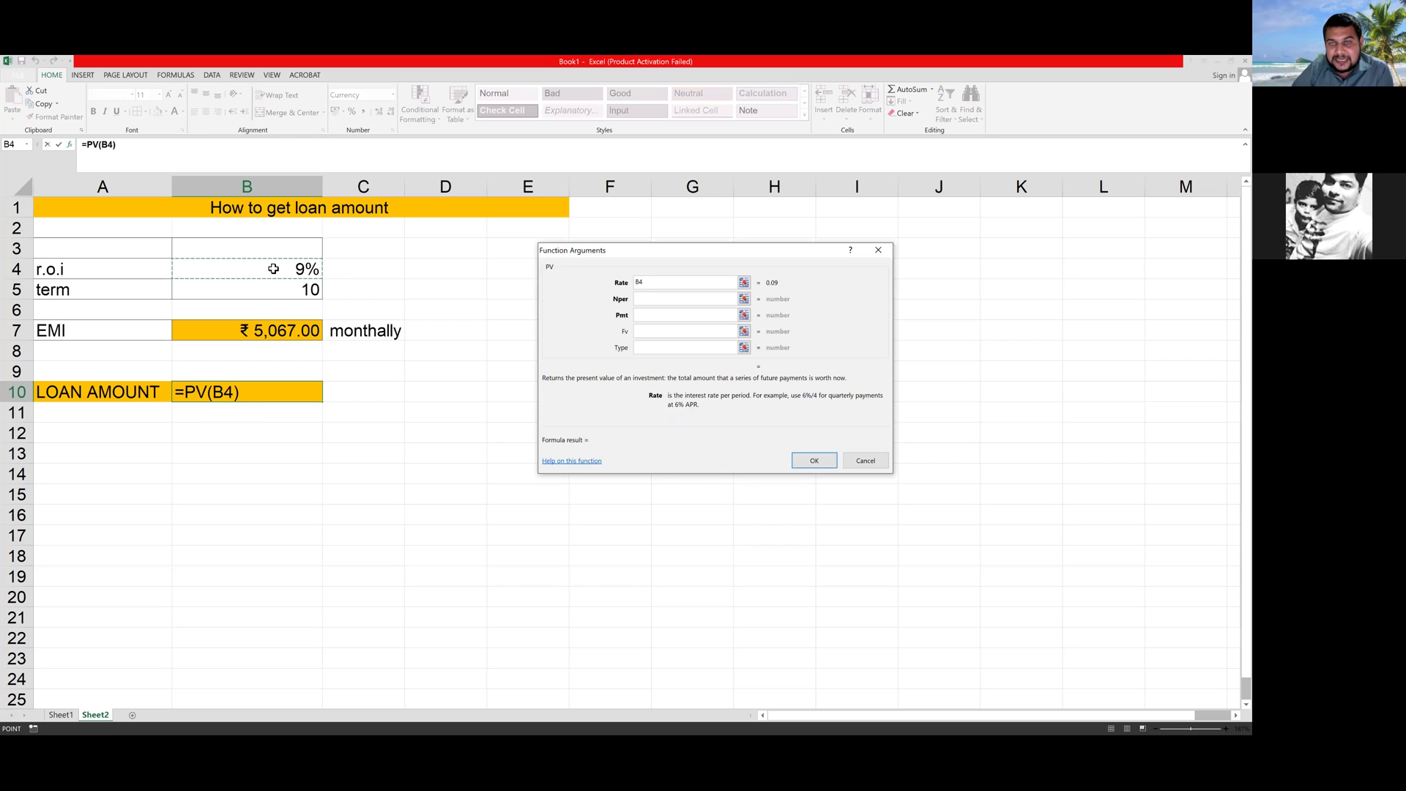
type("/12")
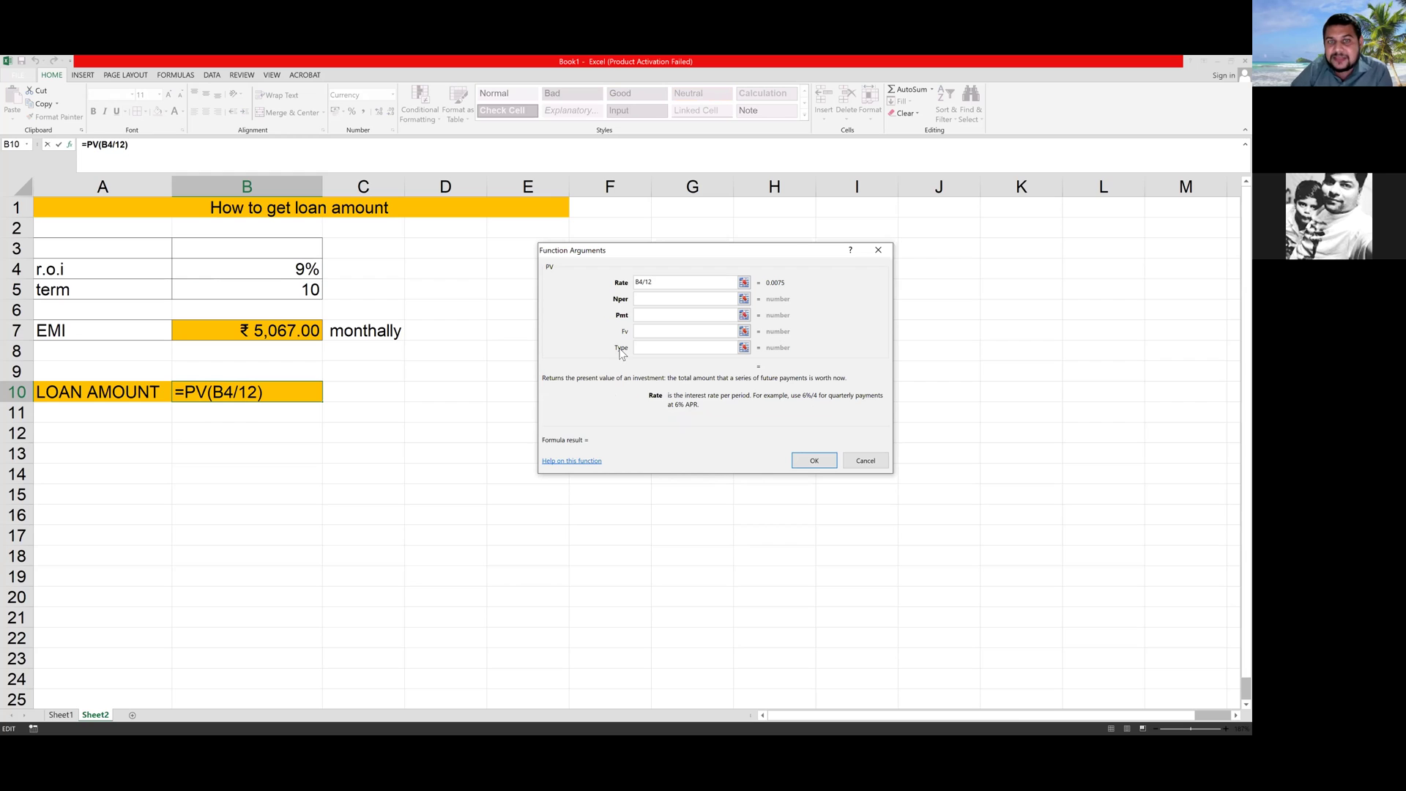
left_click(648, 299)
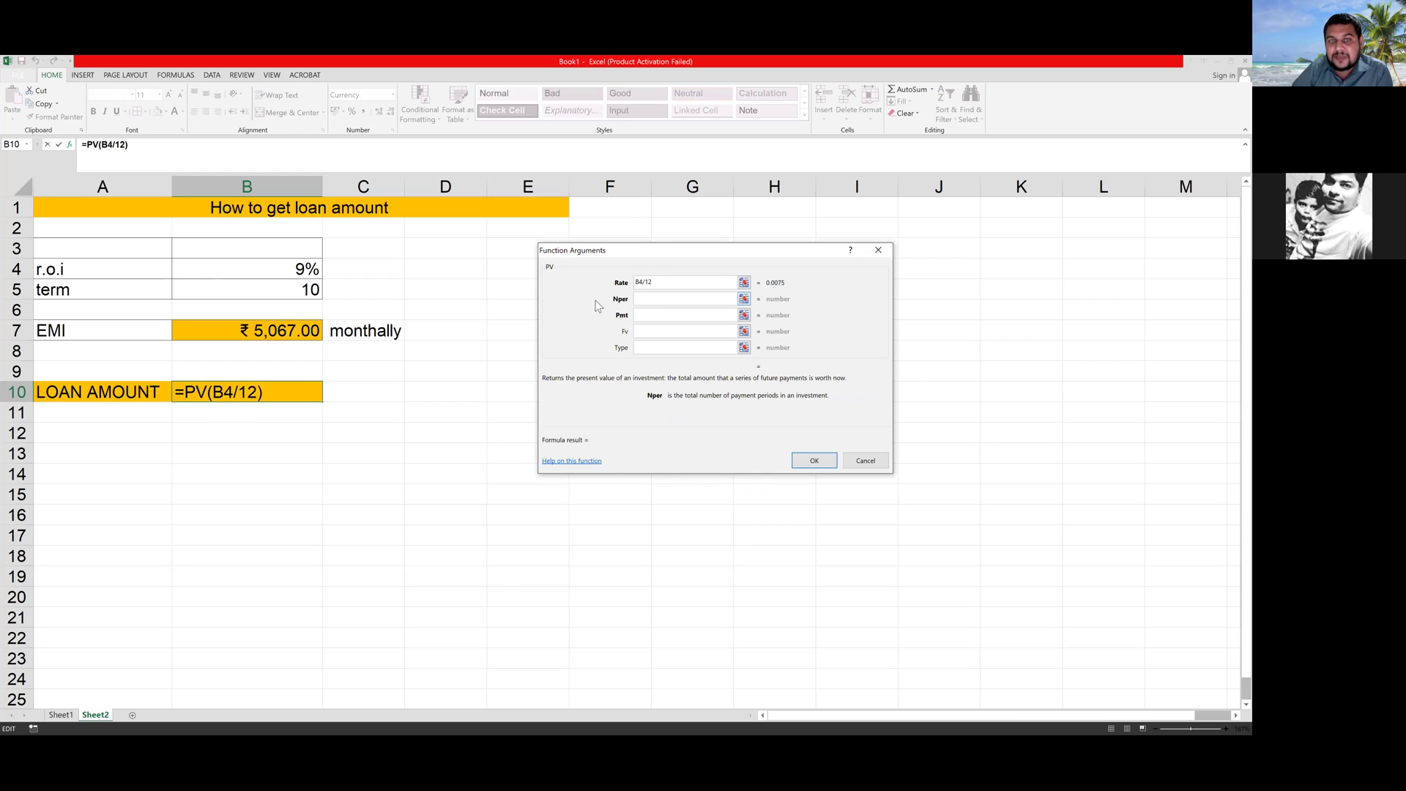
left_click(283, 290)
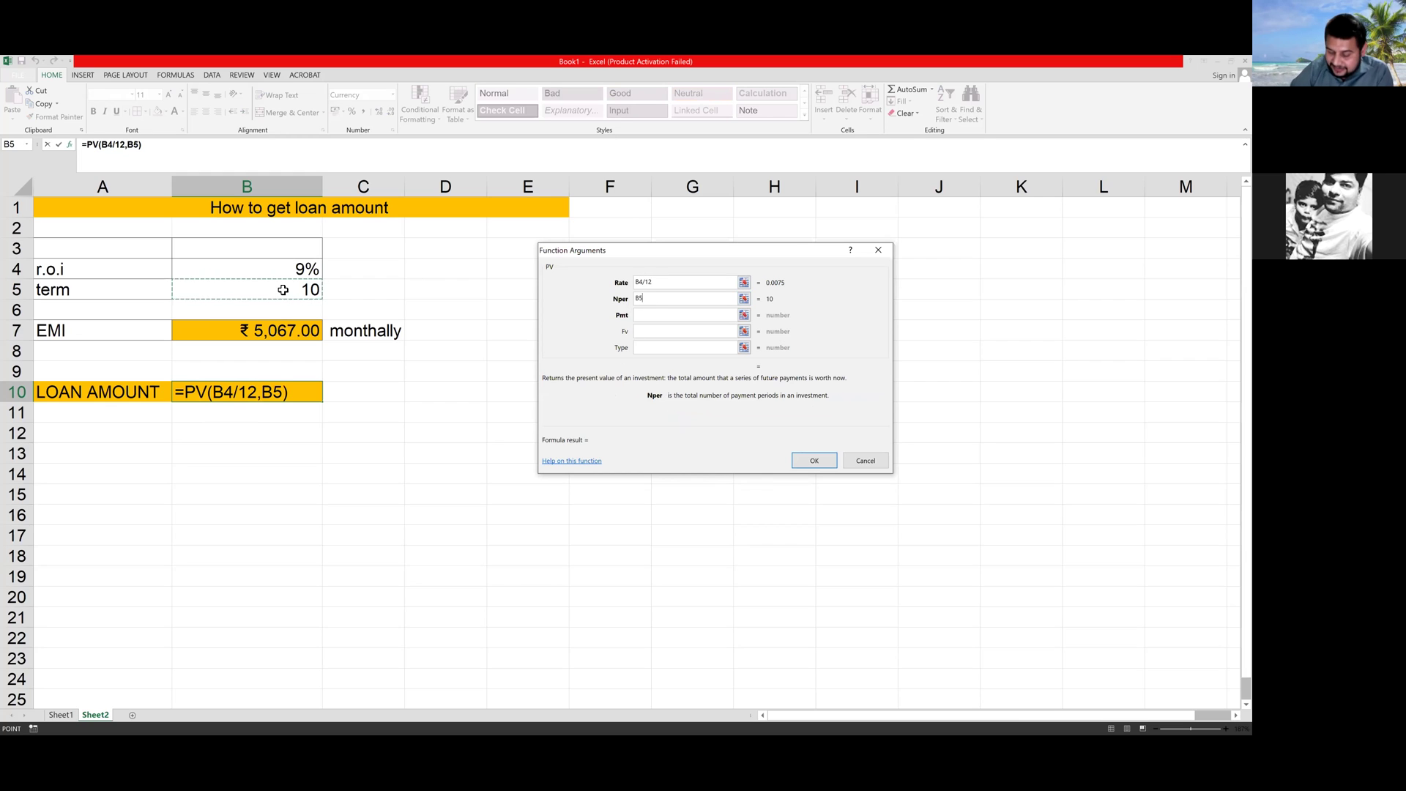
type("*")
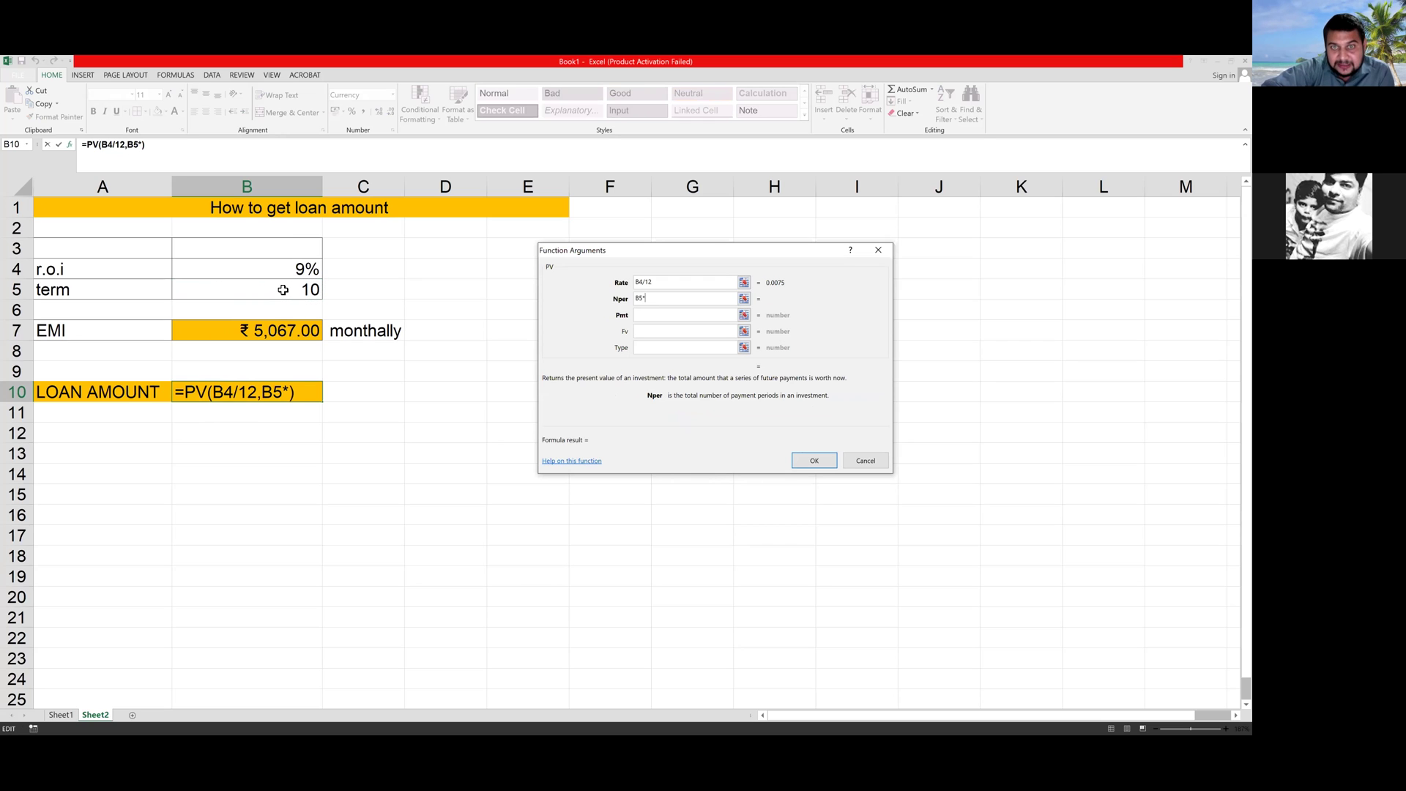
type("12")
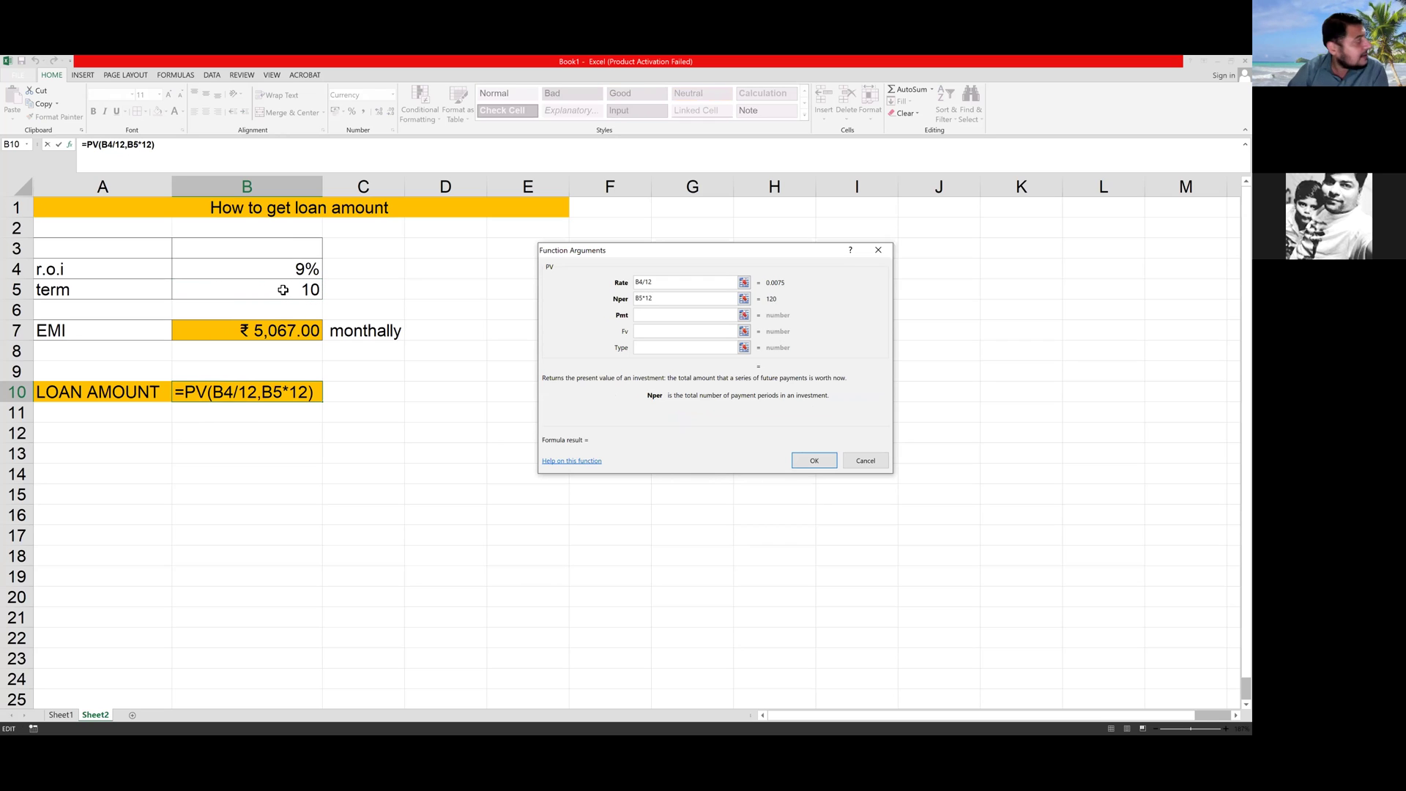
- Complete the PV function with the EMI cell B7 as the Pmt argument
left_click(641, 316)
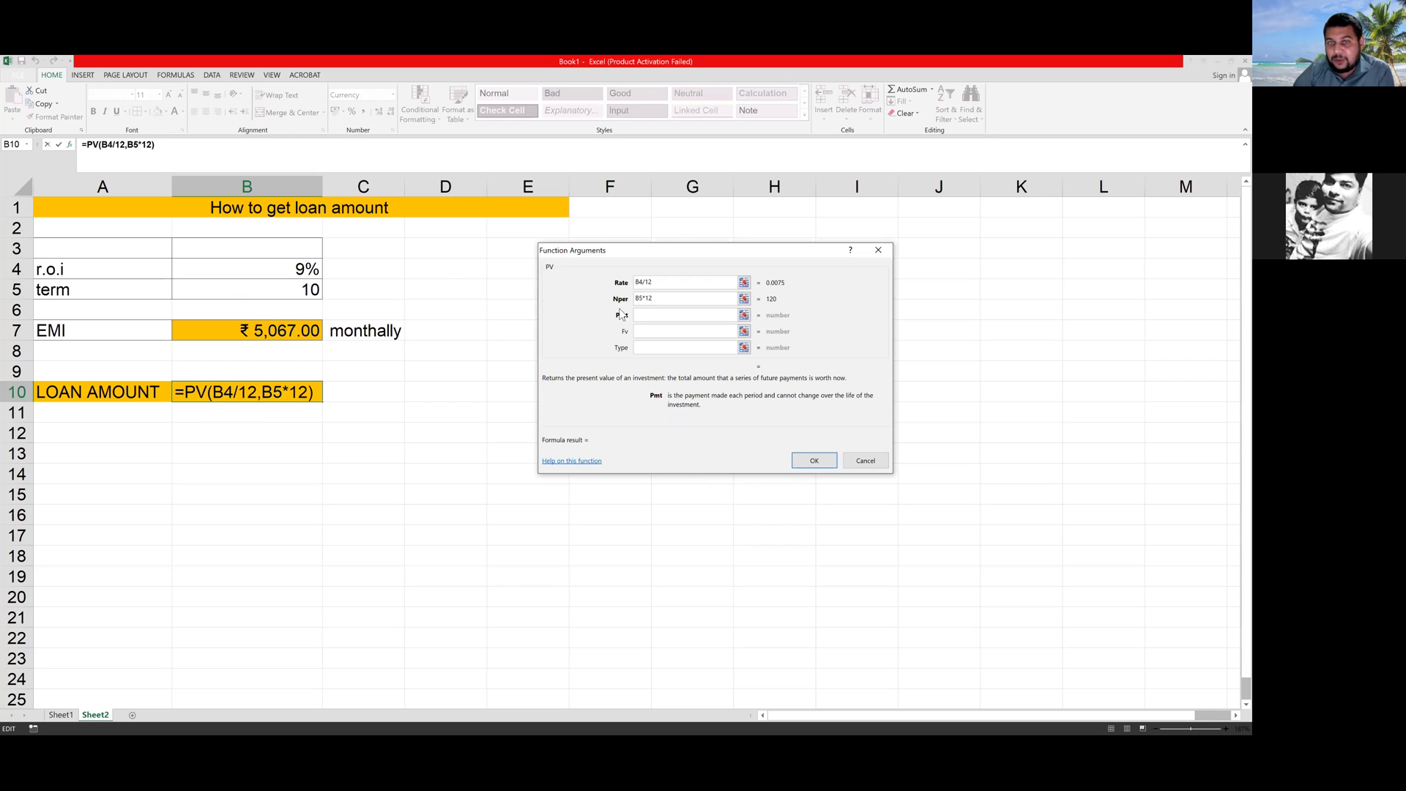
left_click(277, 331)
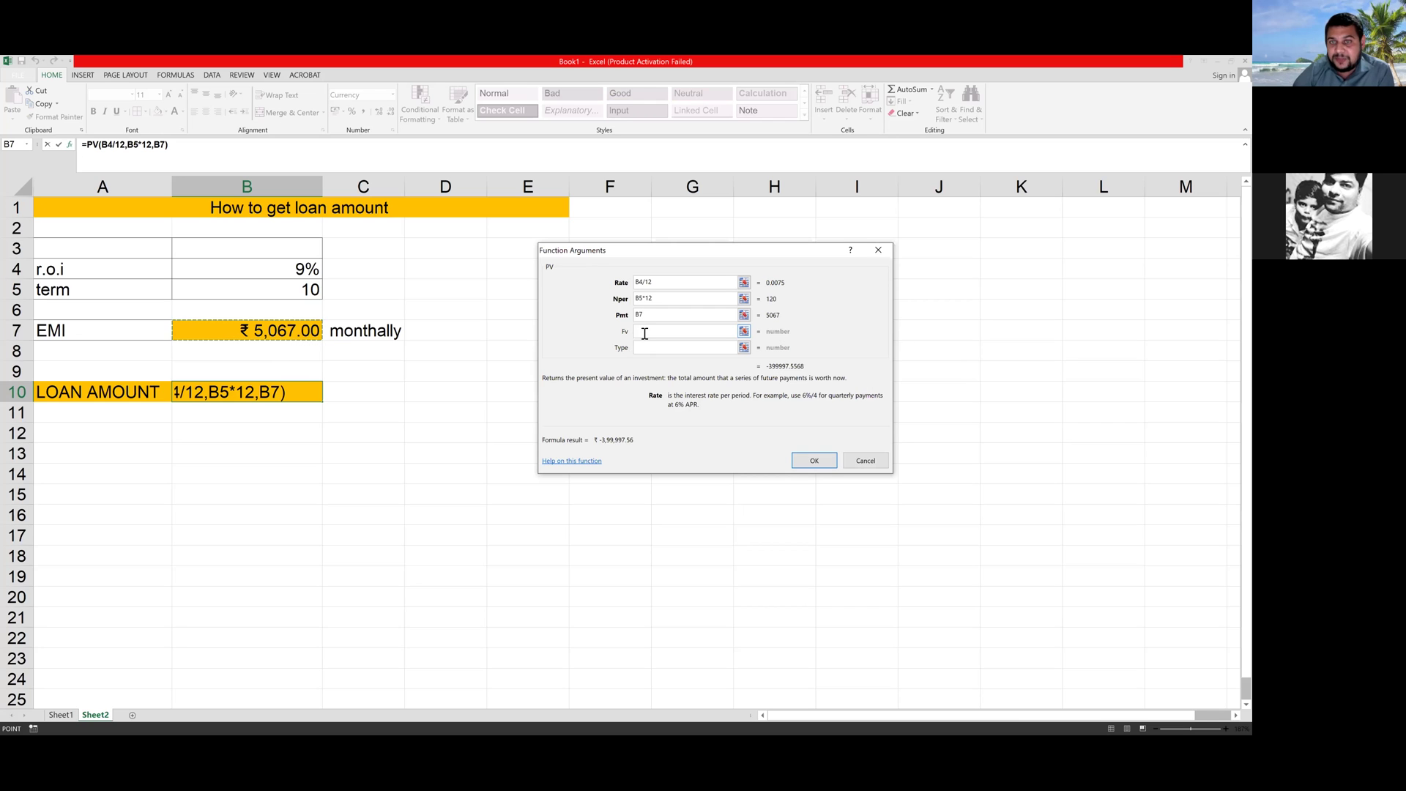
left_click(810, 462)
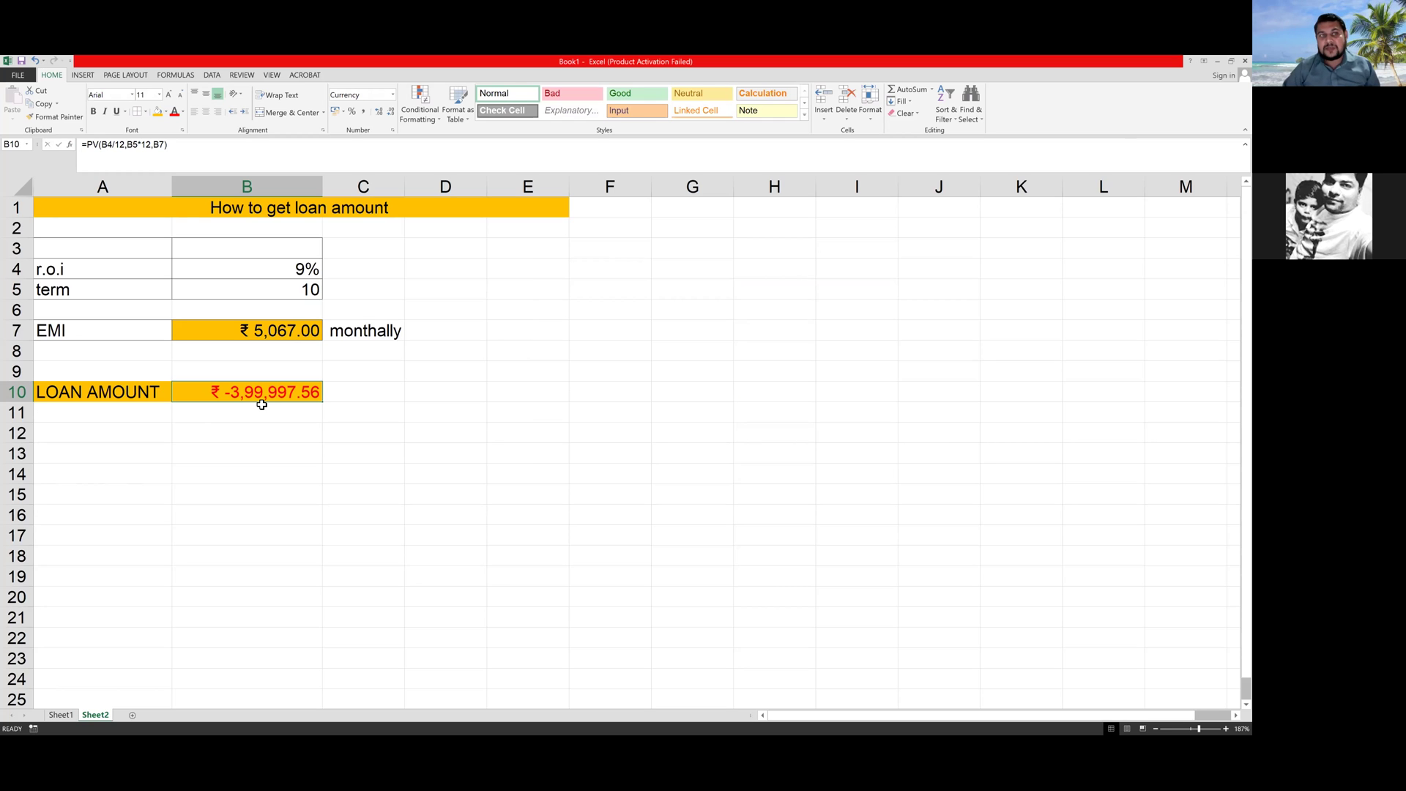
- Add a minus sign before PV in B10 so the formula reads =-PV(B4/12,B5*12,B7)
left_click(273, 333)
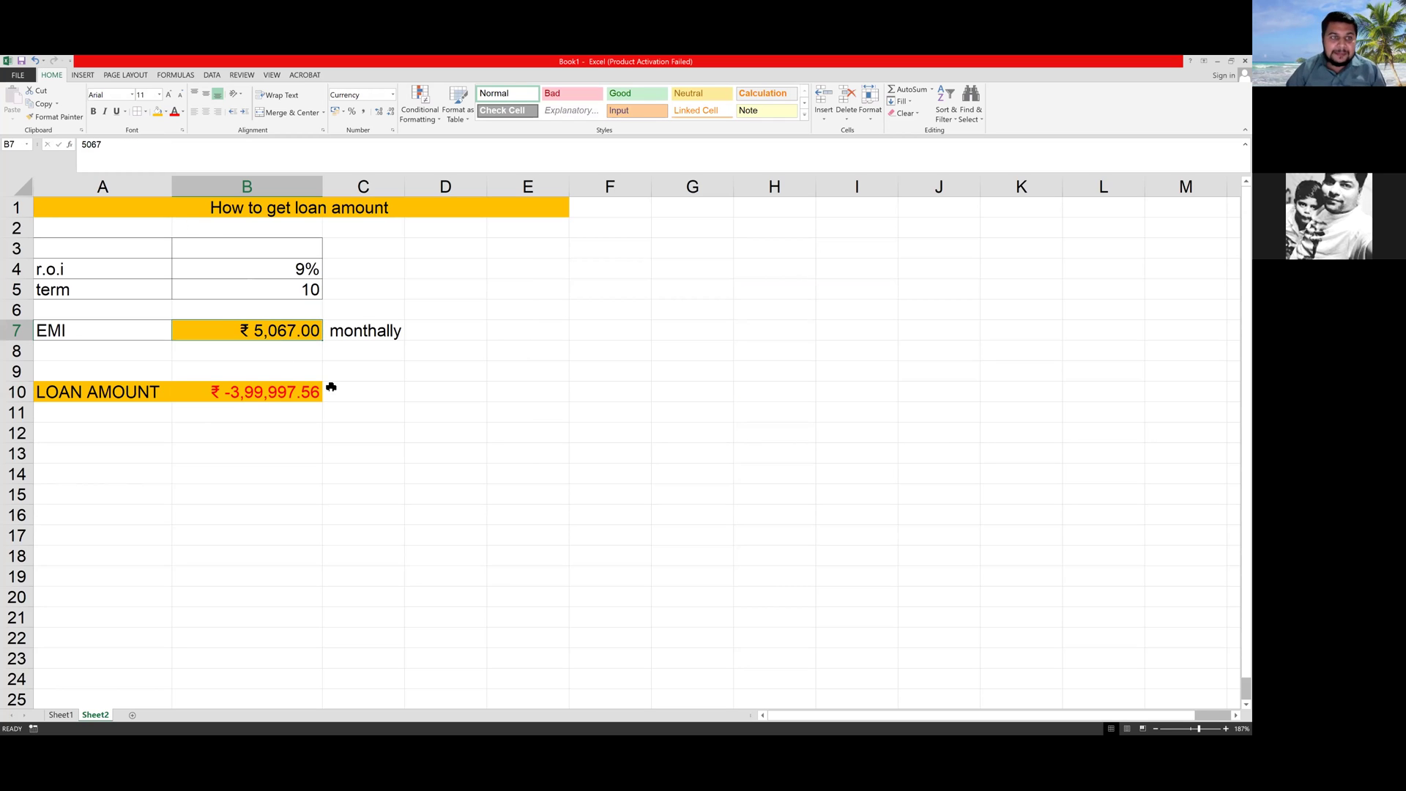
left_click(264, 391)
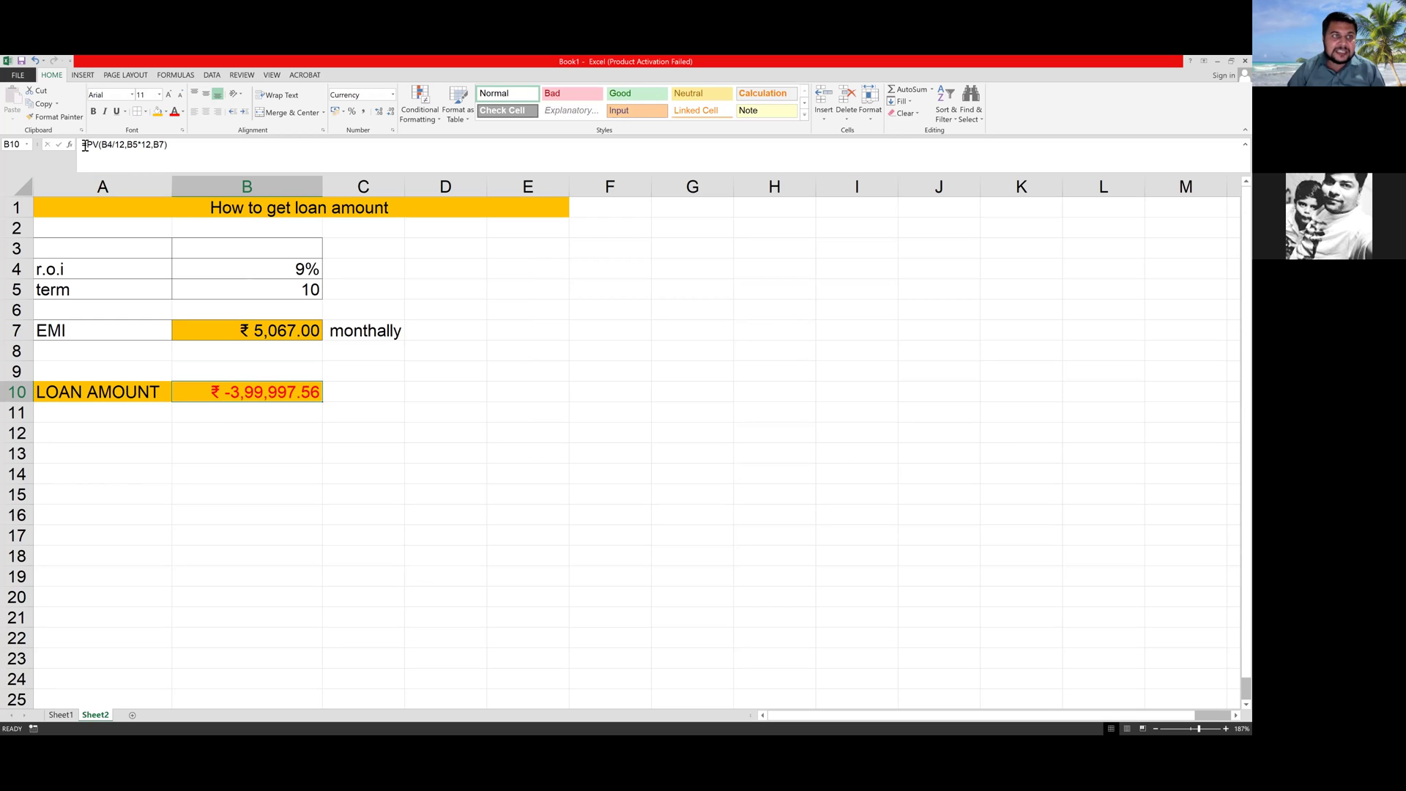
left_click(85, 145)
type("-")
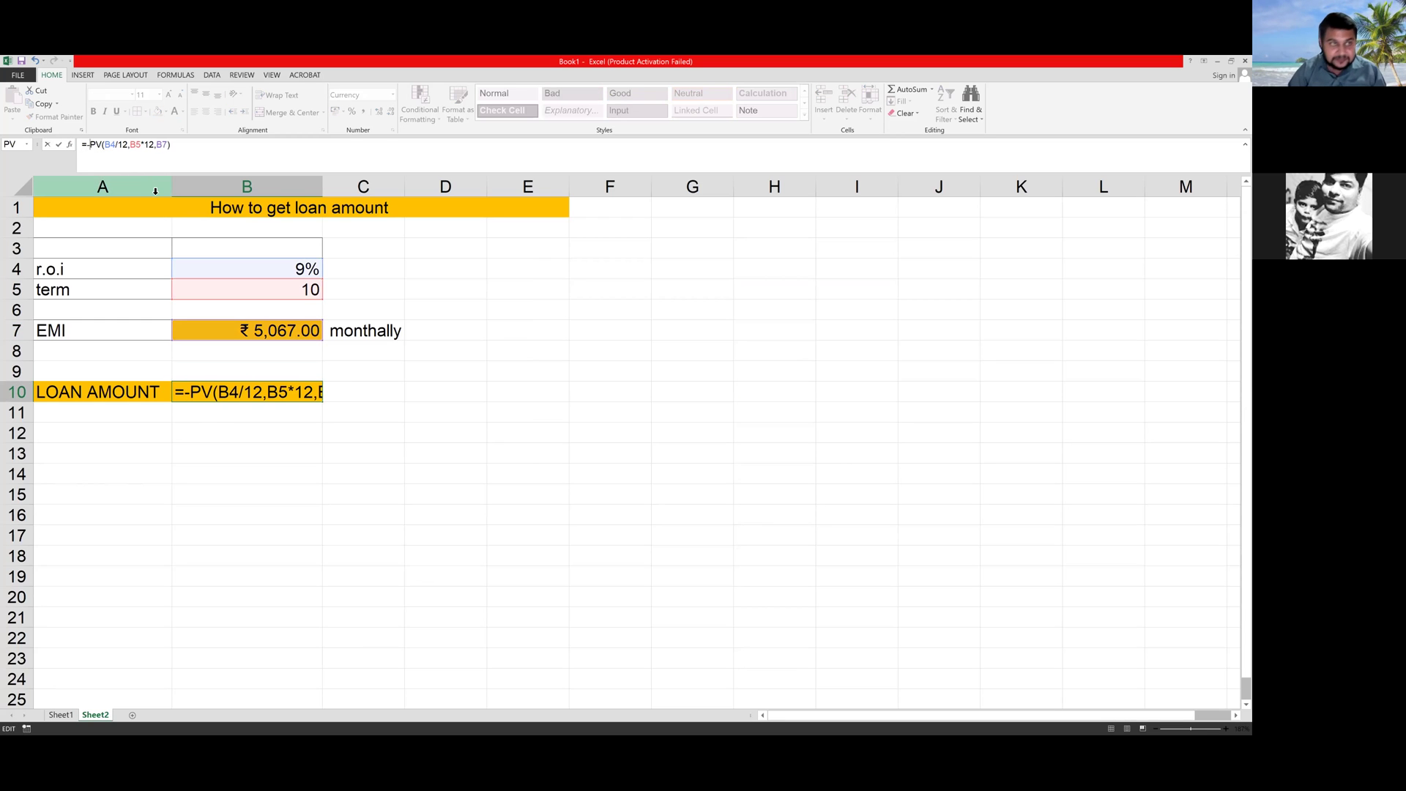
key("Return")
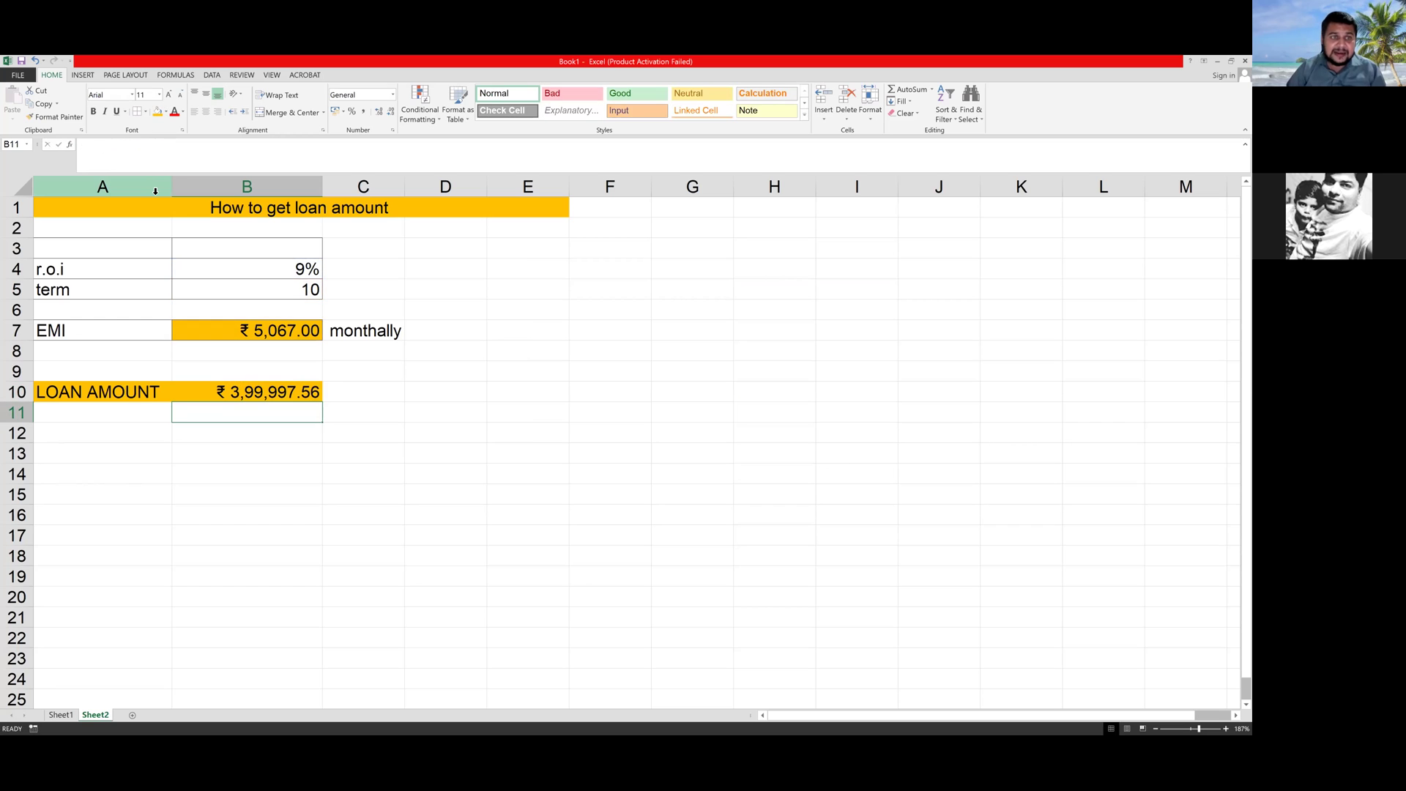
left_click(242, 393)
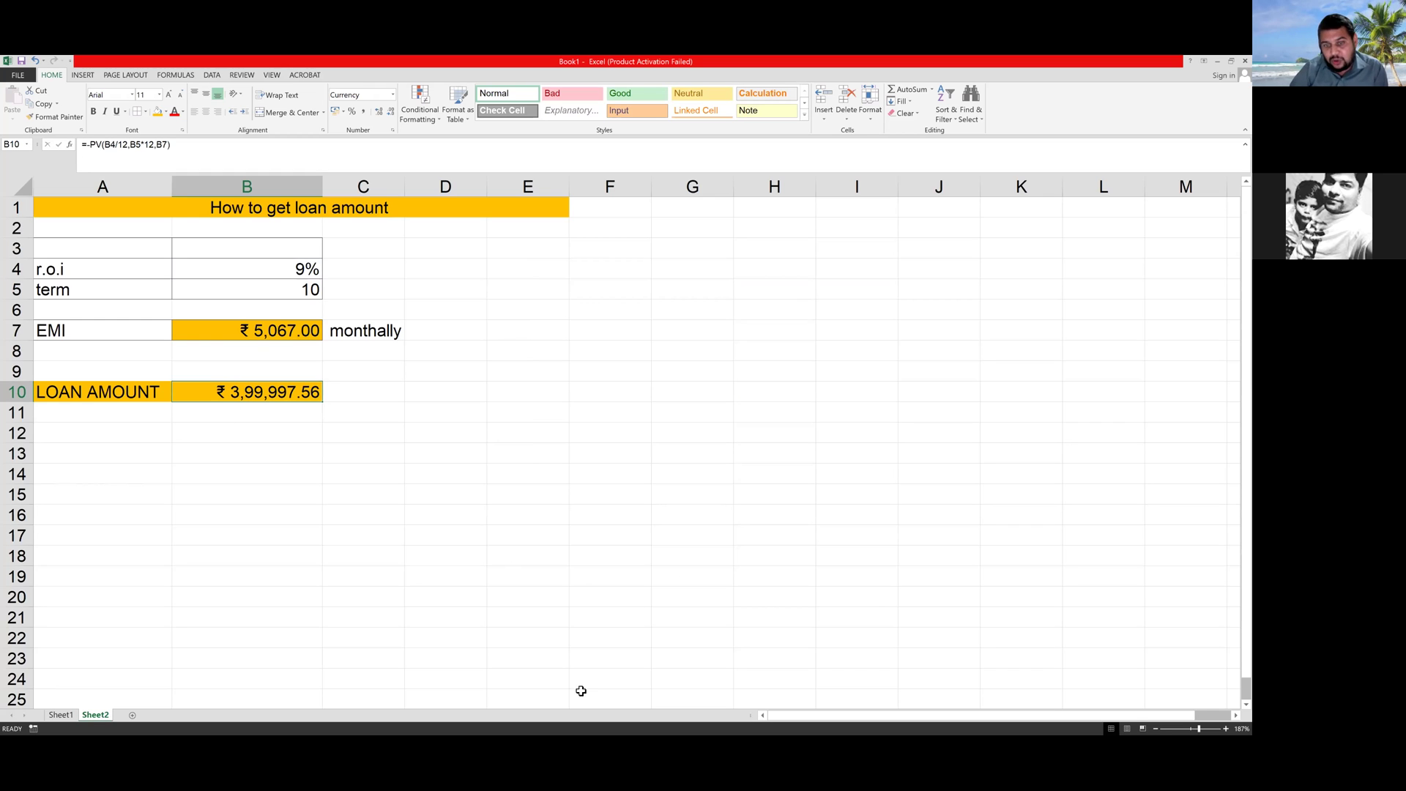
- On Sheet1, fill the merged title in row 1 with orange and the r.o.i cell B4 with light green
key("ctrl+Page_Up")
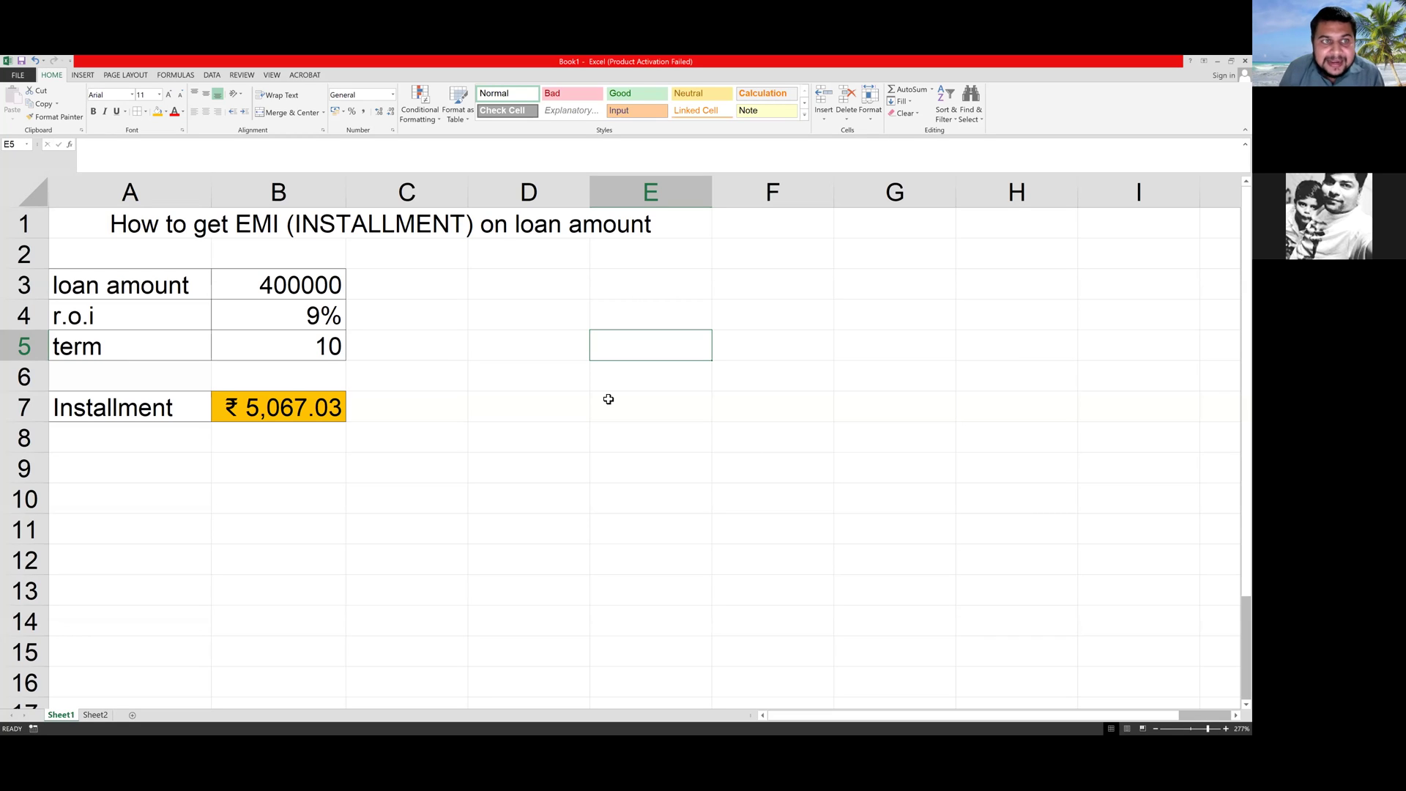
left_click(233, 220)
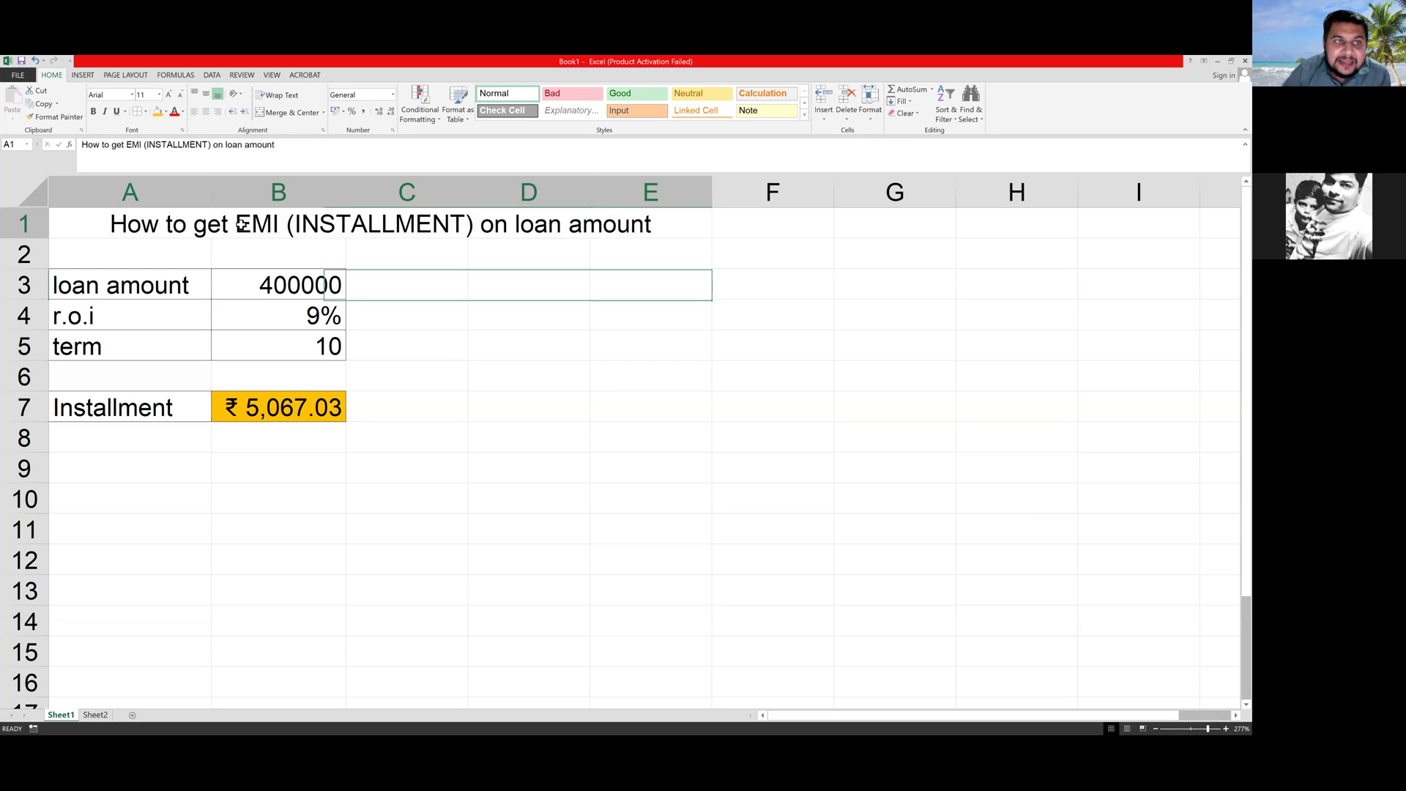
left_click(156, 112)
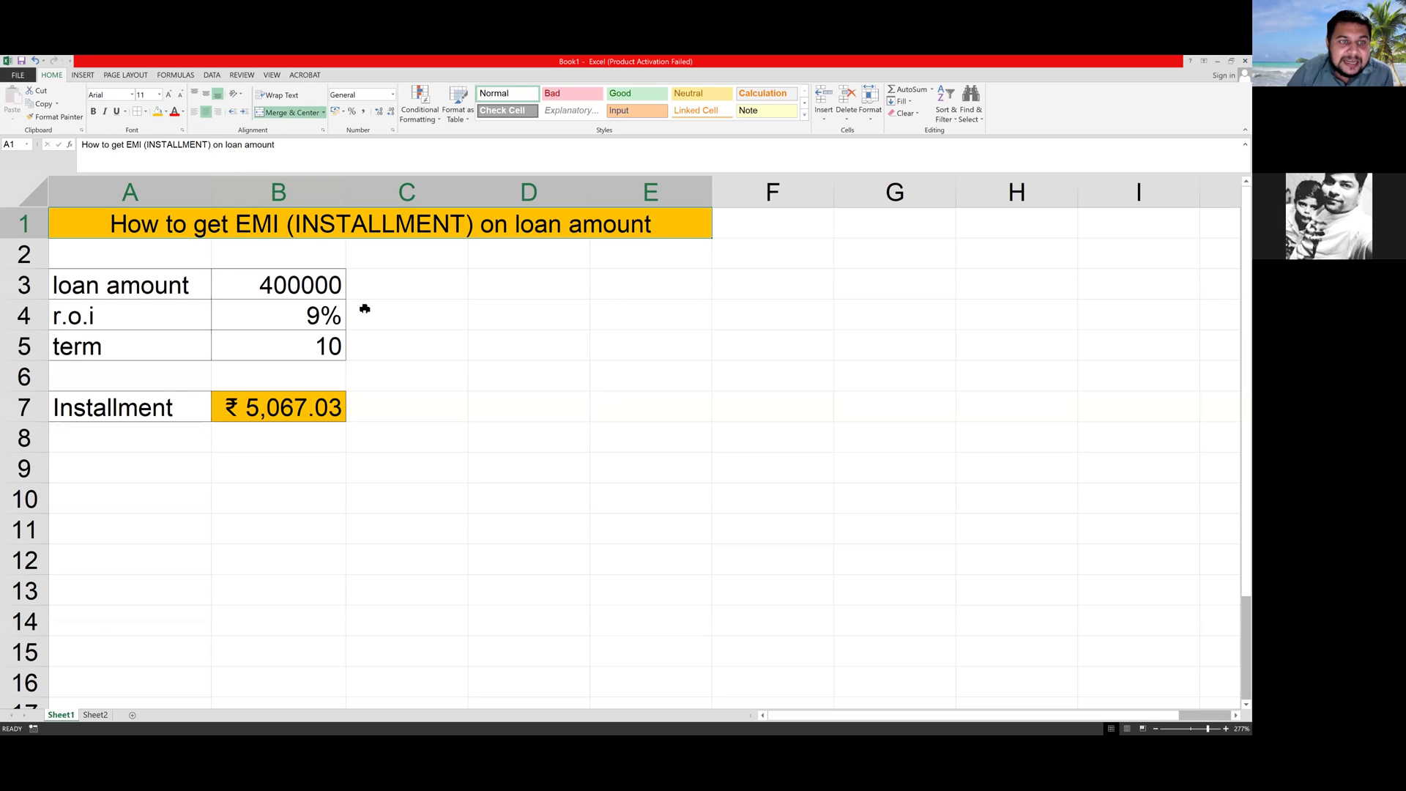
left_click(268, 324)
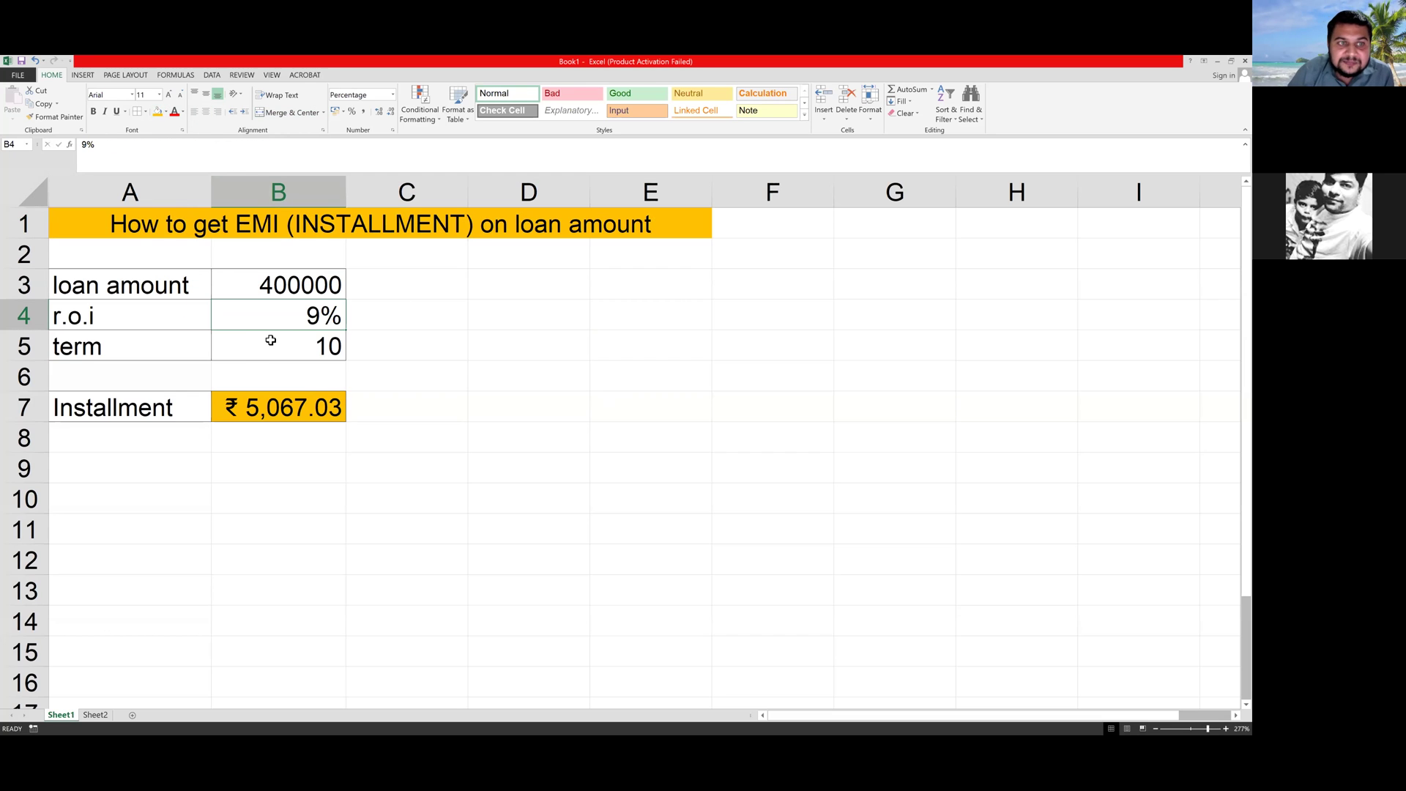
left_click(167, 112)
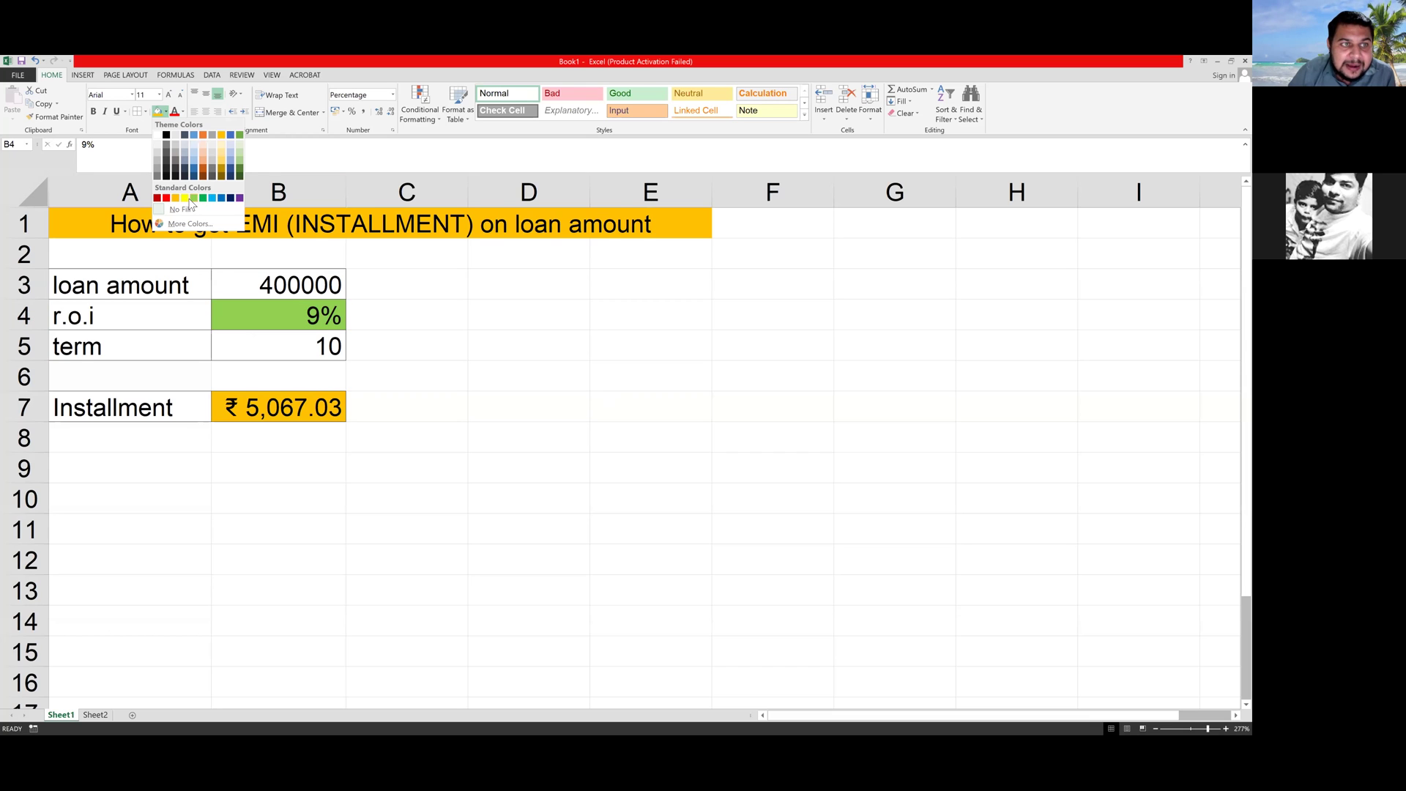
left_click(194, 199)
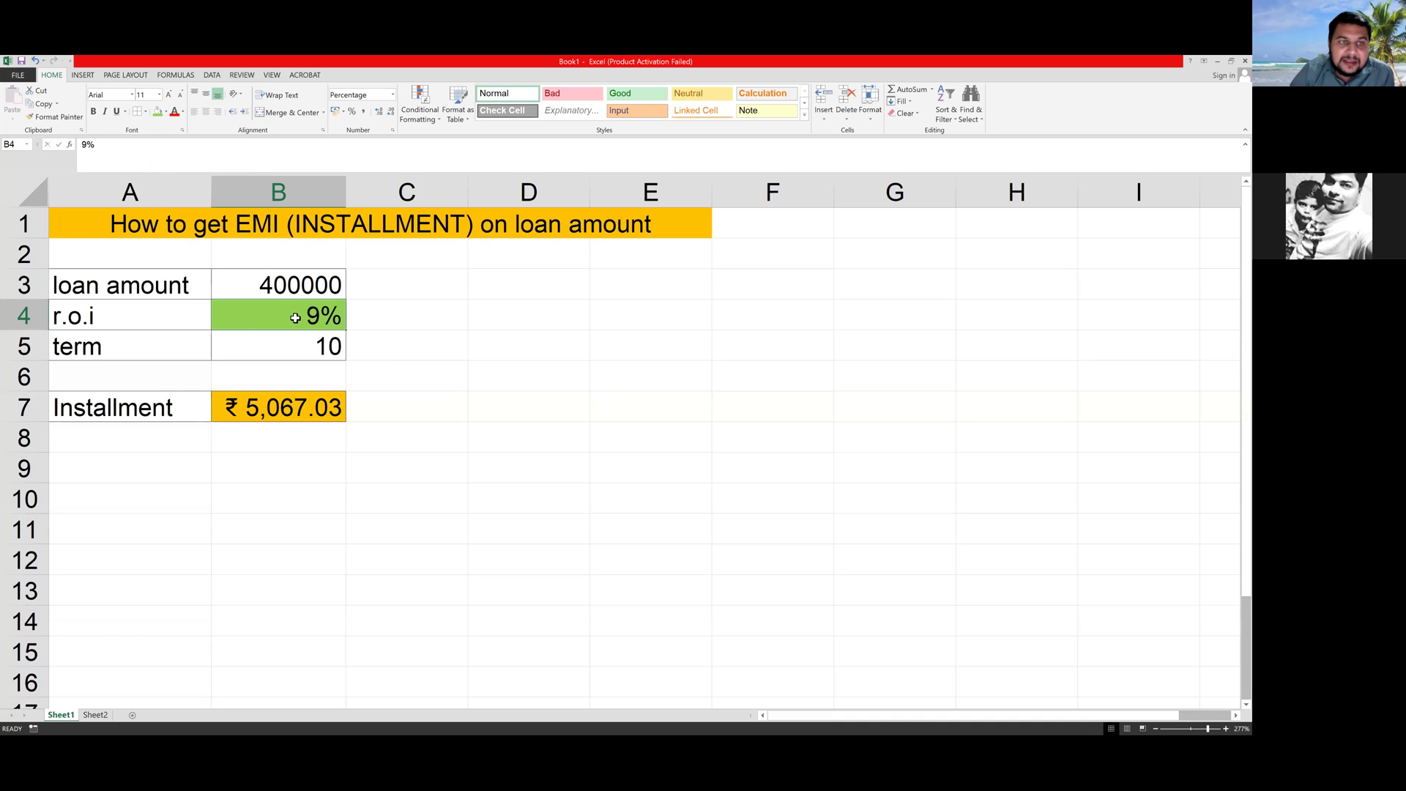
- Change the interest rate in B4 to 8% and check the recalculated installment in B7
left_click(88, 145)
key("BackSpace")
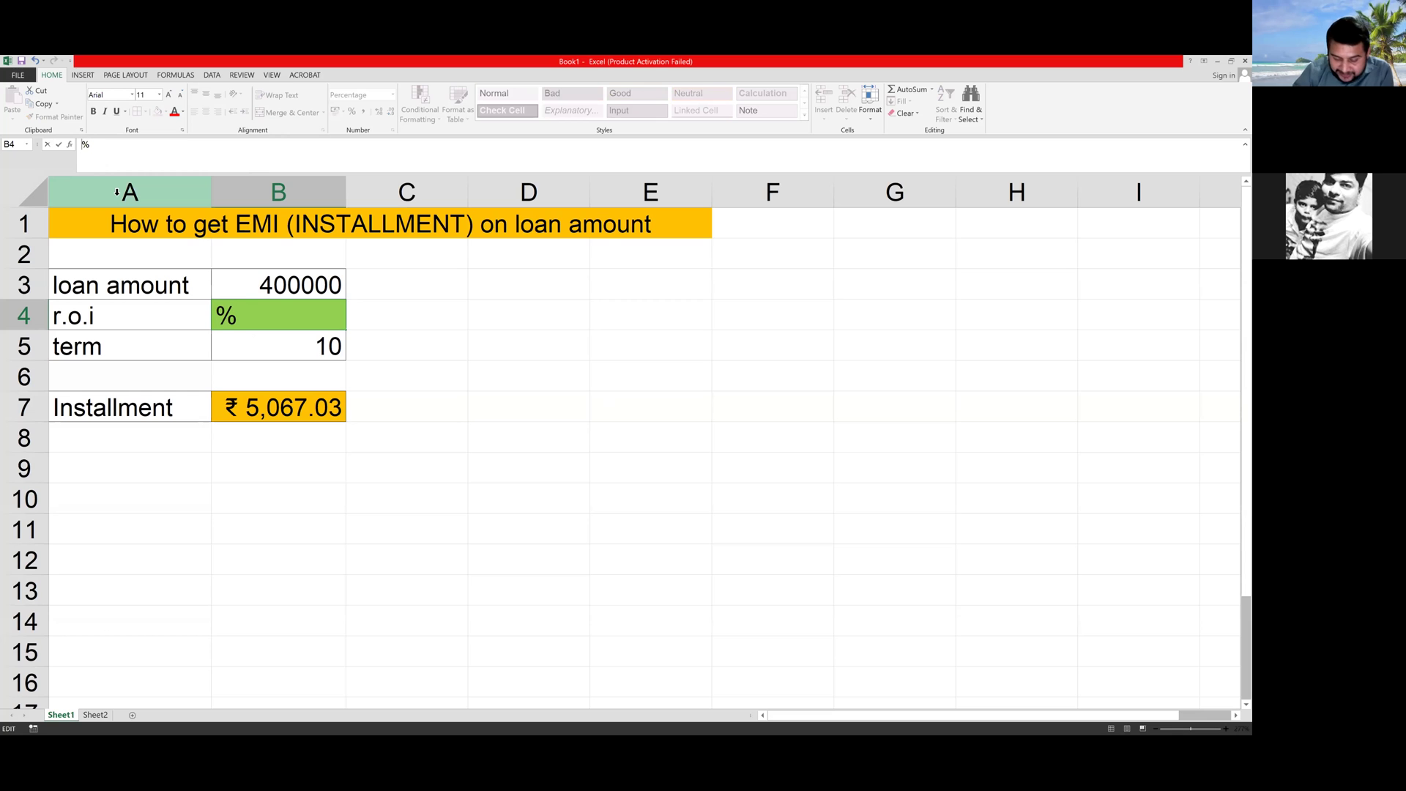
type("8")
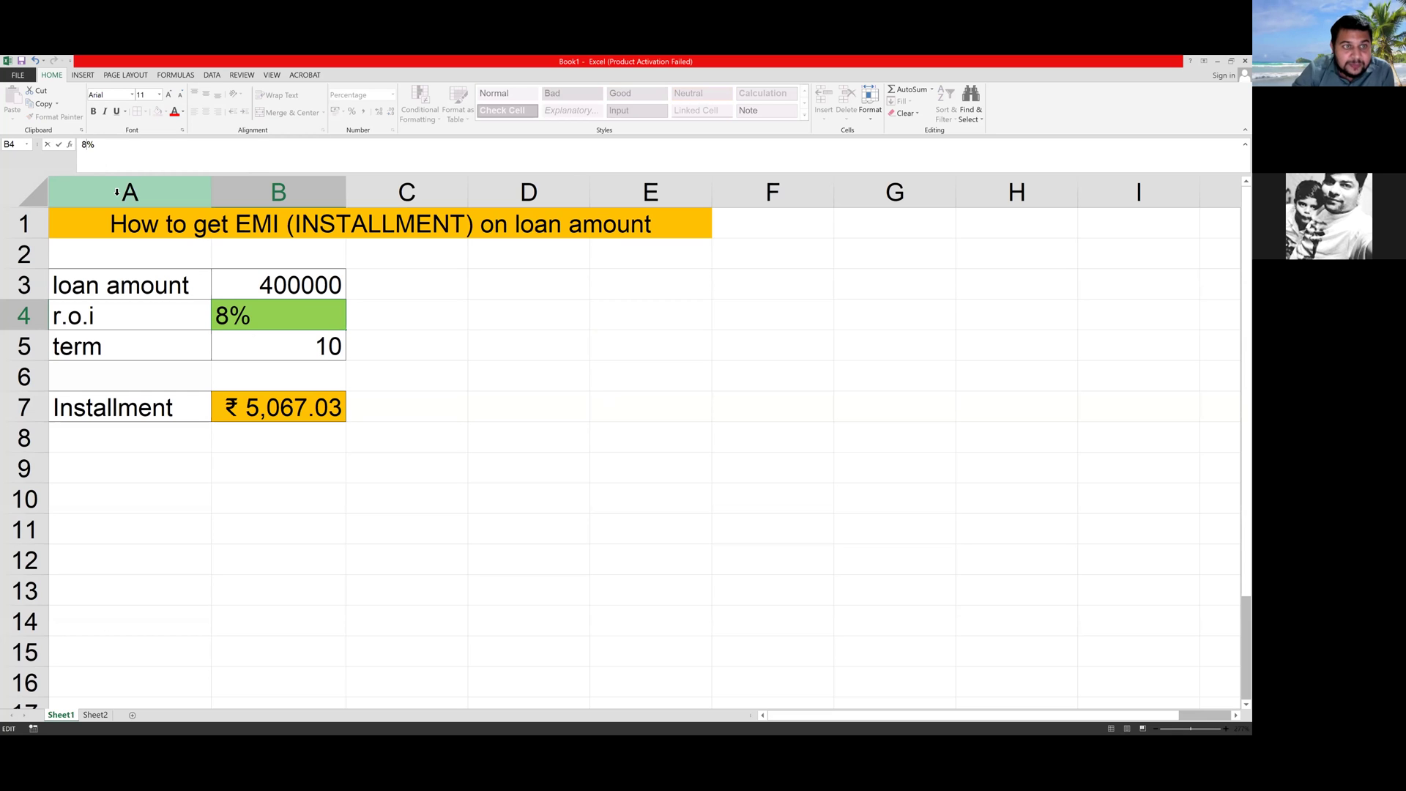
left_click(246, 410)
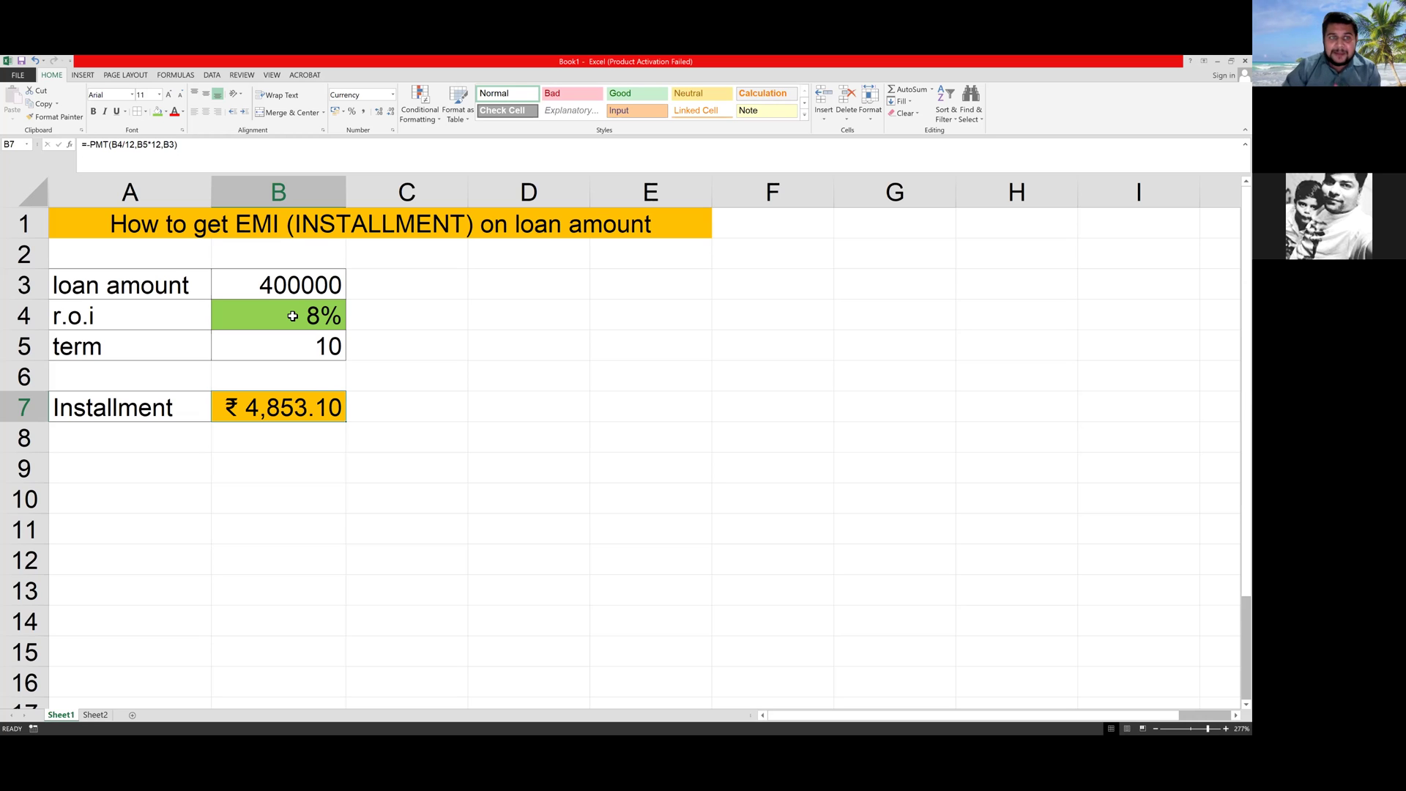
left_click(292, 315)
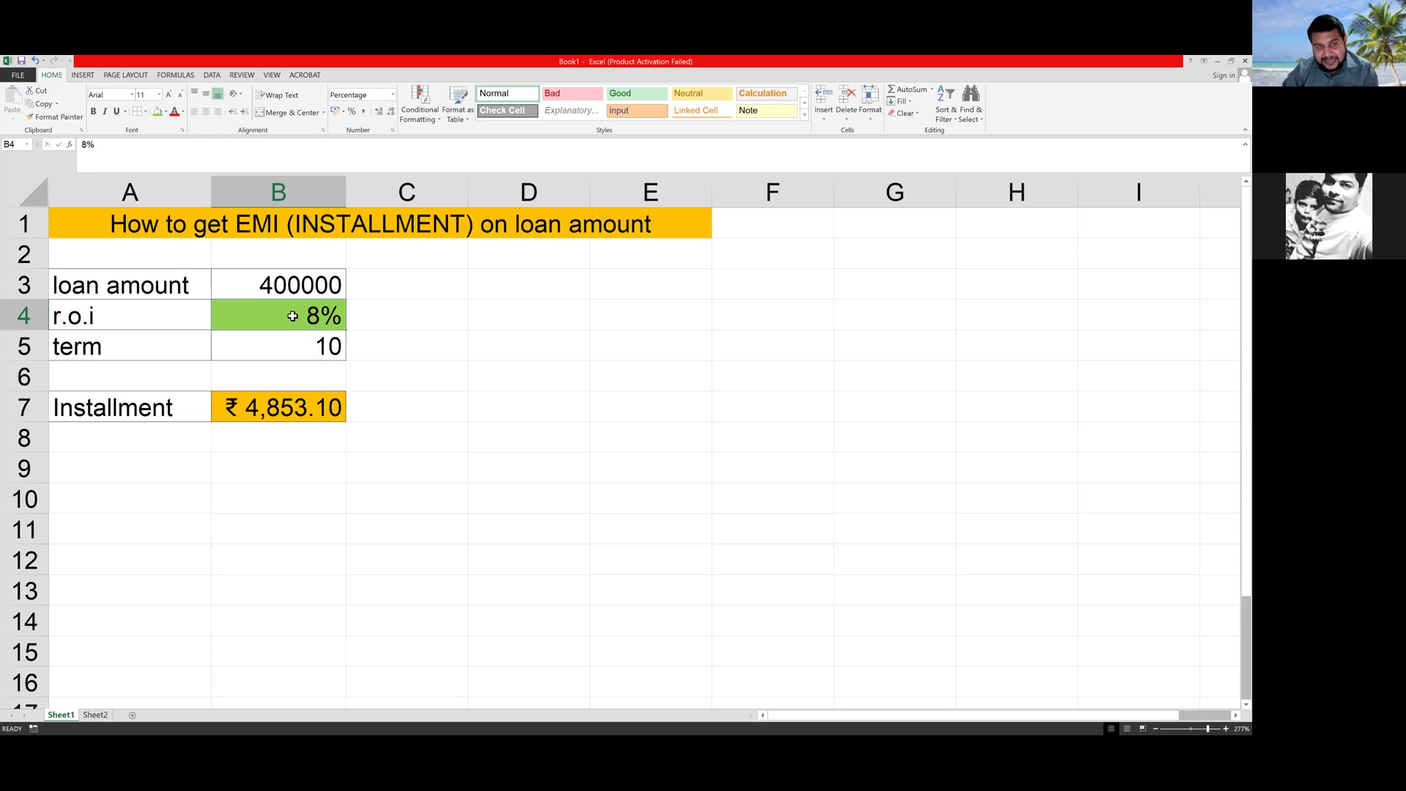
- Enter the heading DATA TABLE in cell E4
left_click(608, 349)
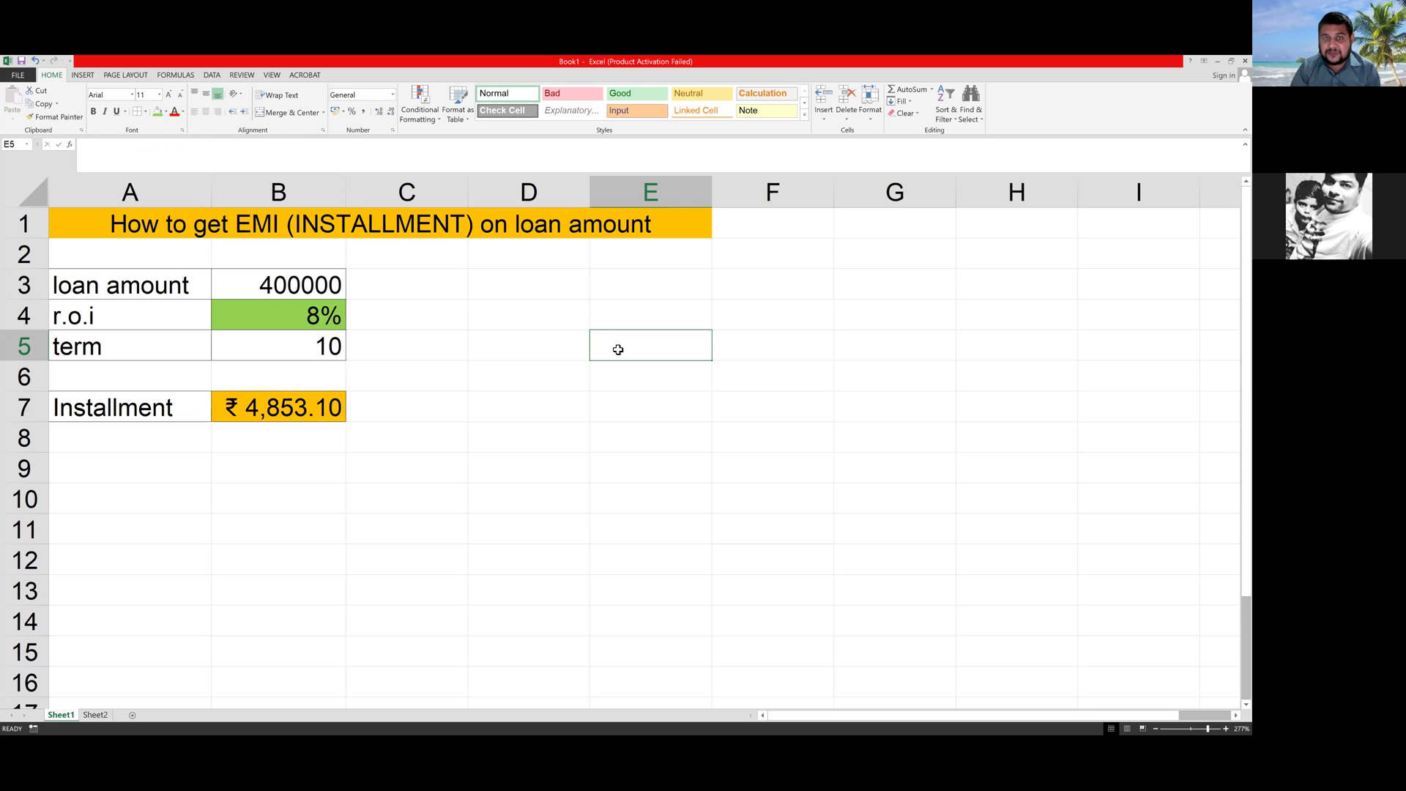
left_click(615, 314)
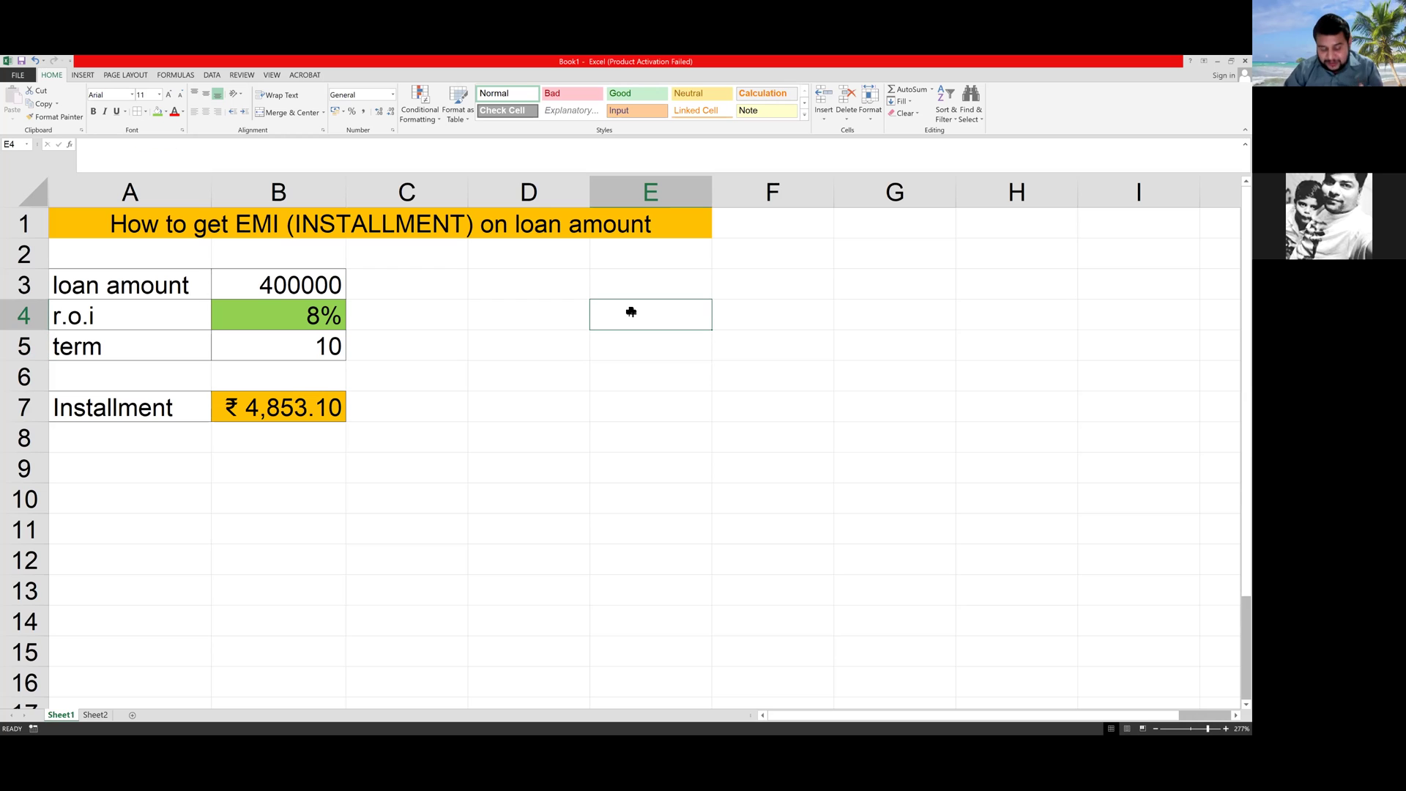
type("DATA")
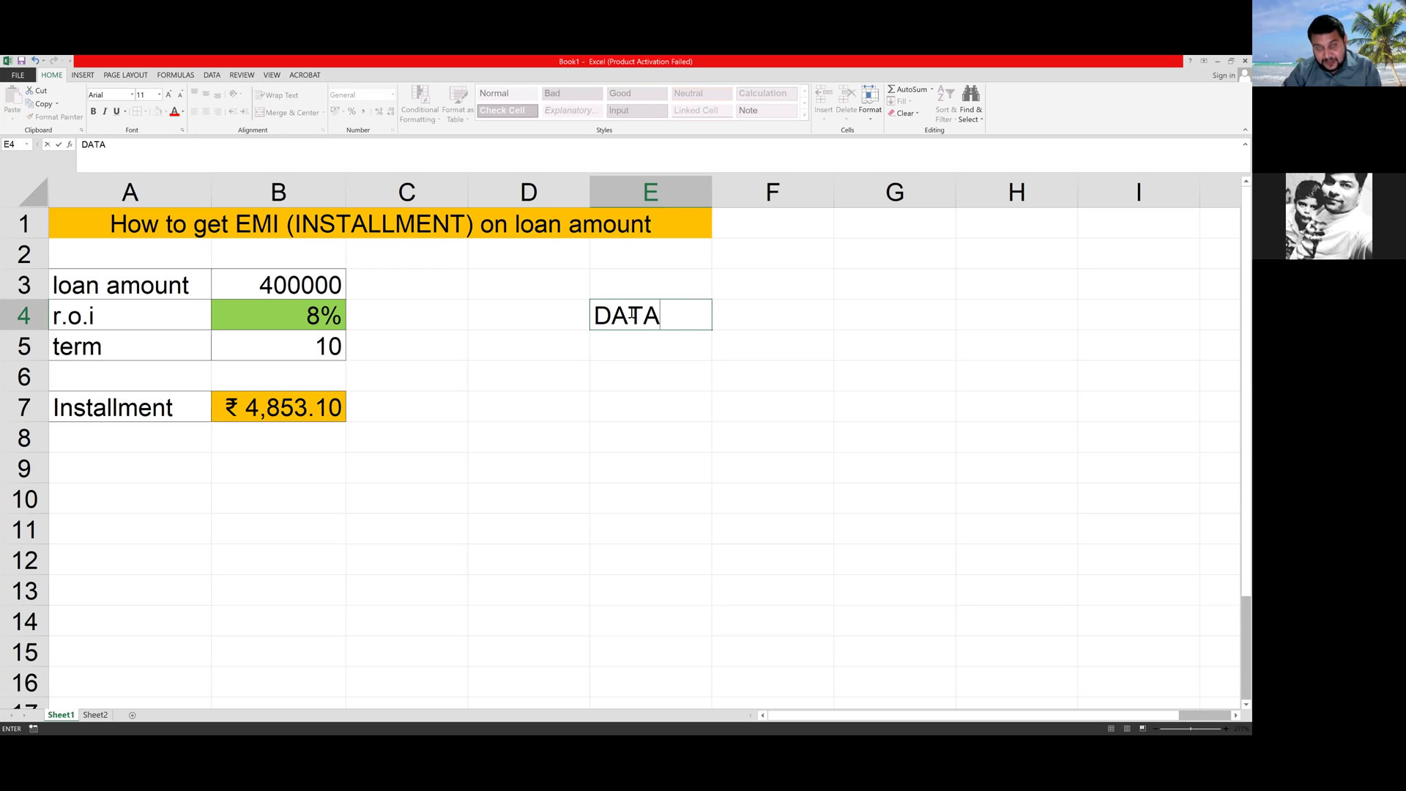
type(" TABLE")
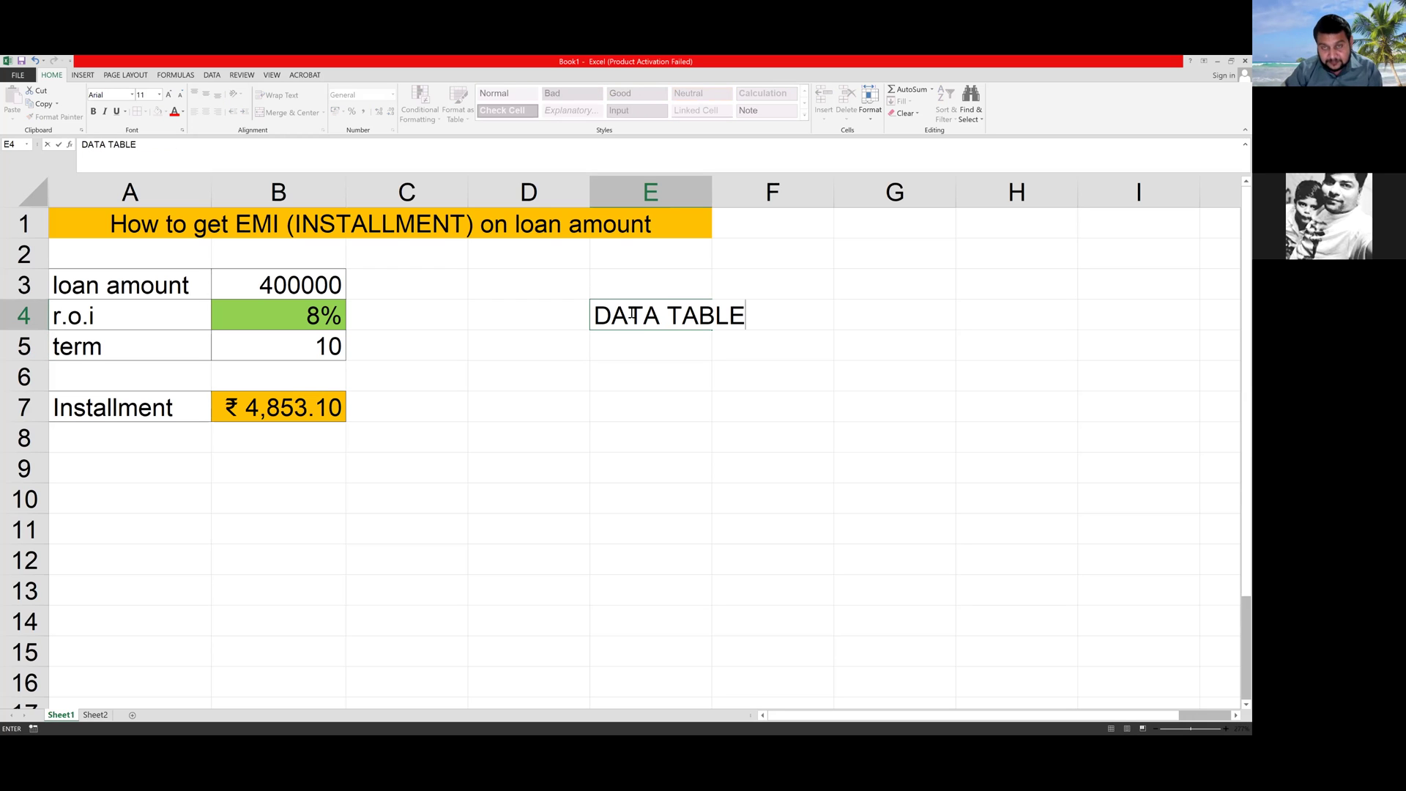
left_click(631, 376)
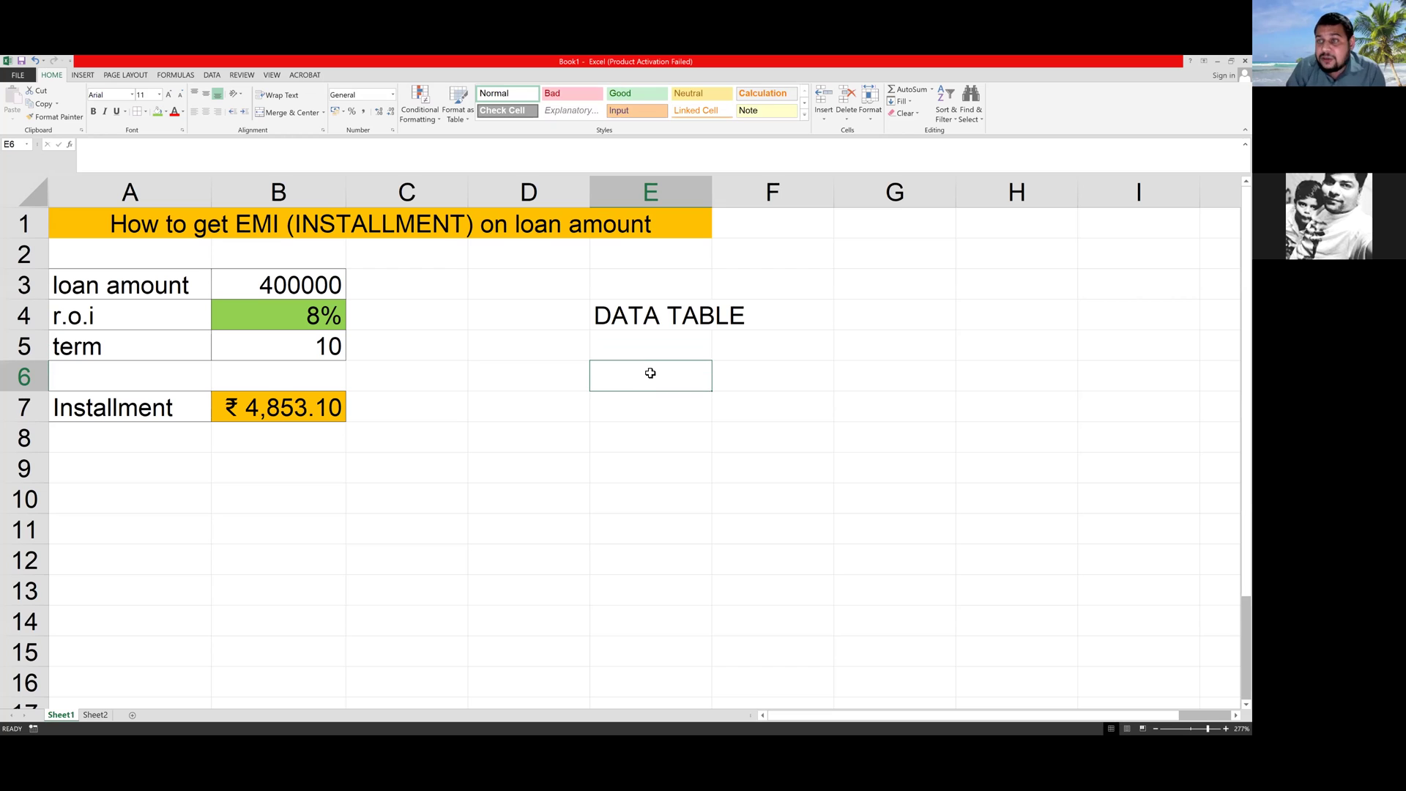
- Enter 3% in D6 and 4% in D7, and fill the interest rate series down to 9% in D12
left_click(540, 377)
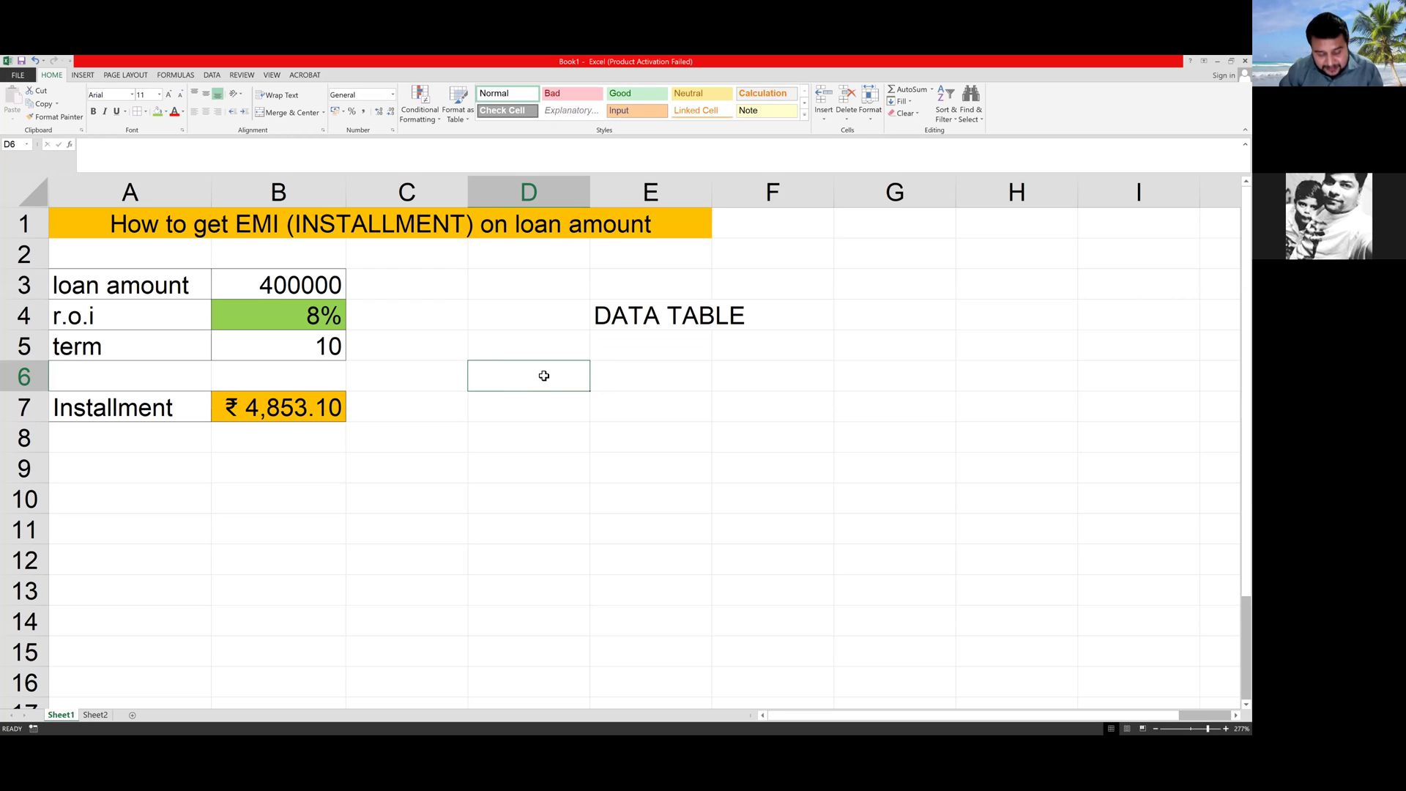
type("3")
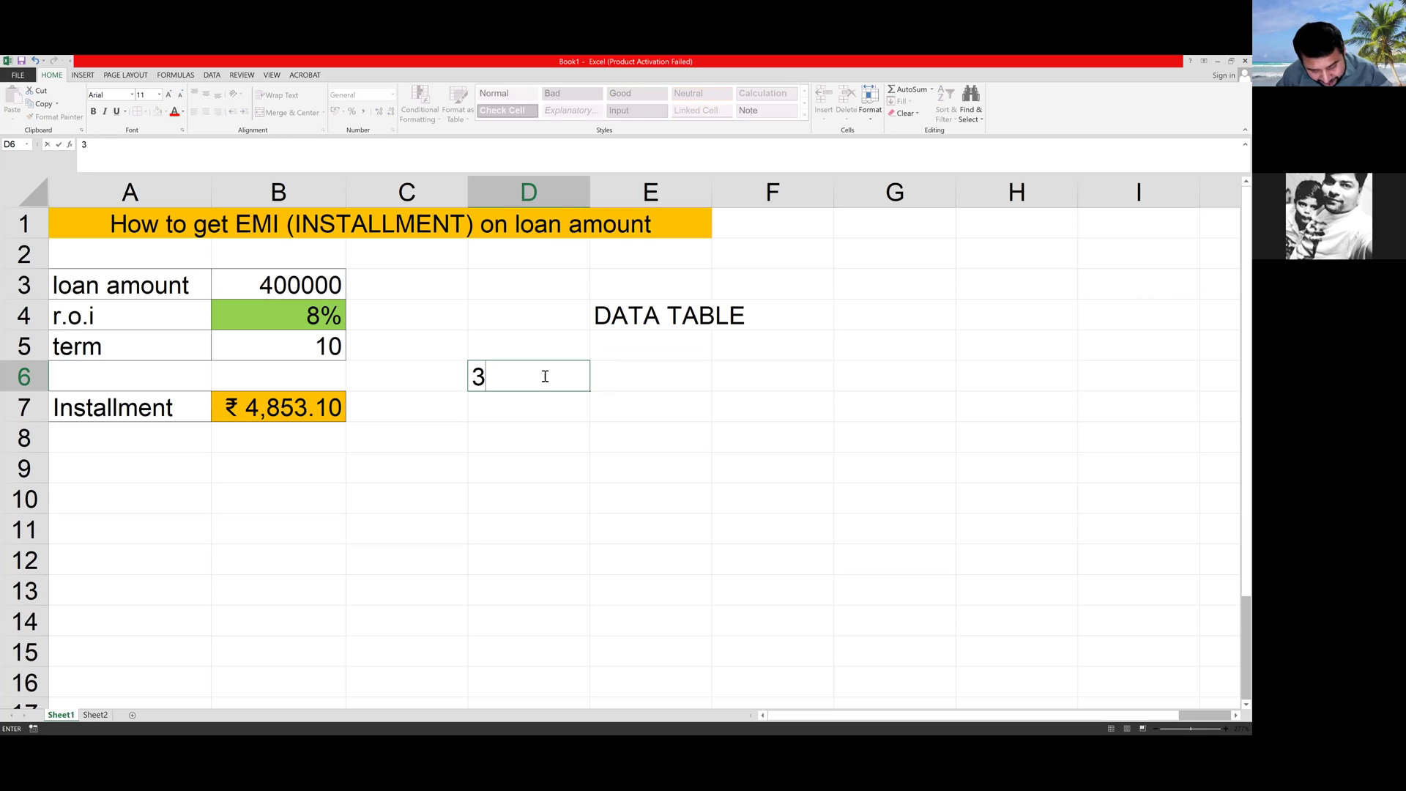
type("%")
key("Return")
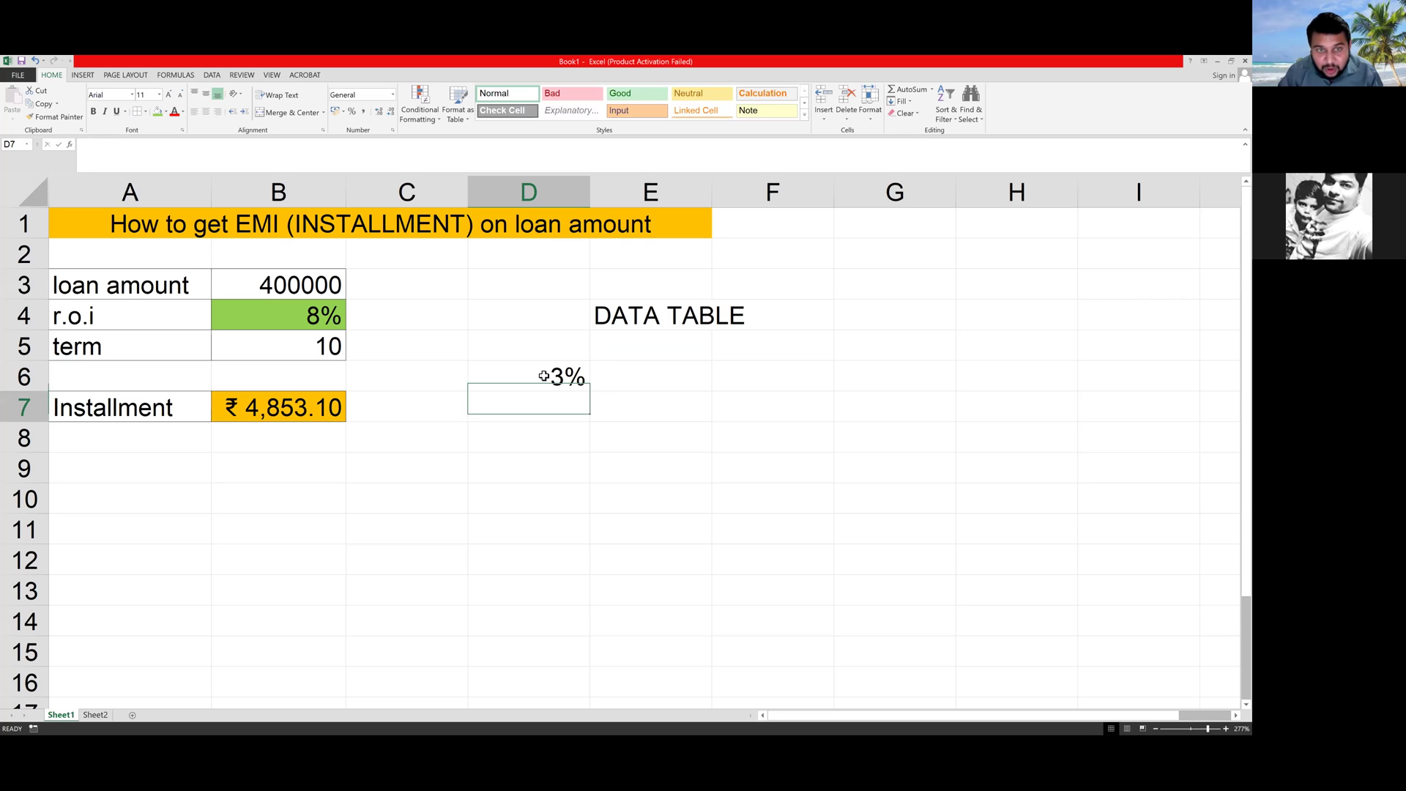
type("4%")
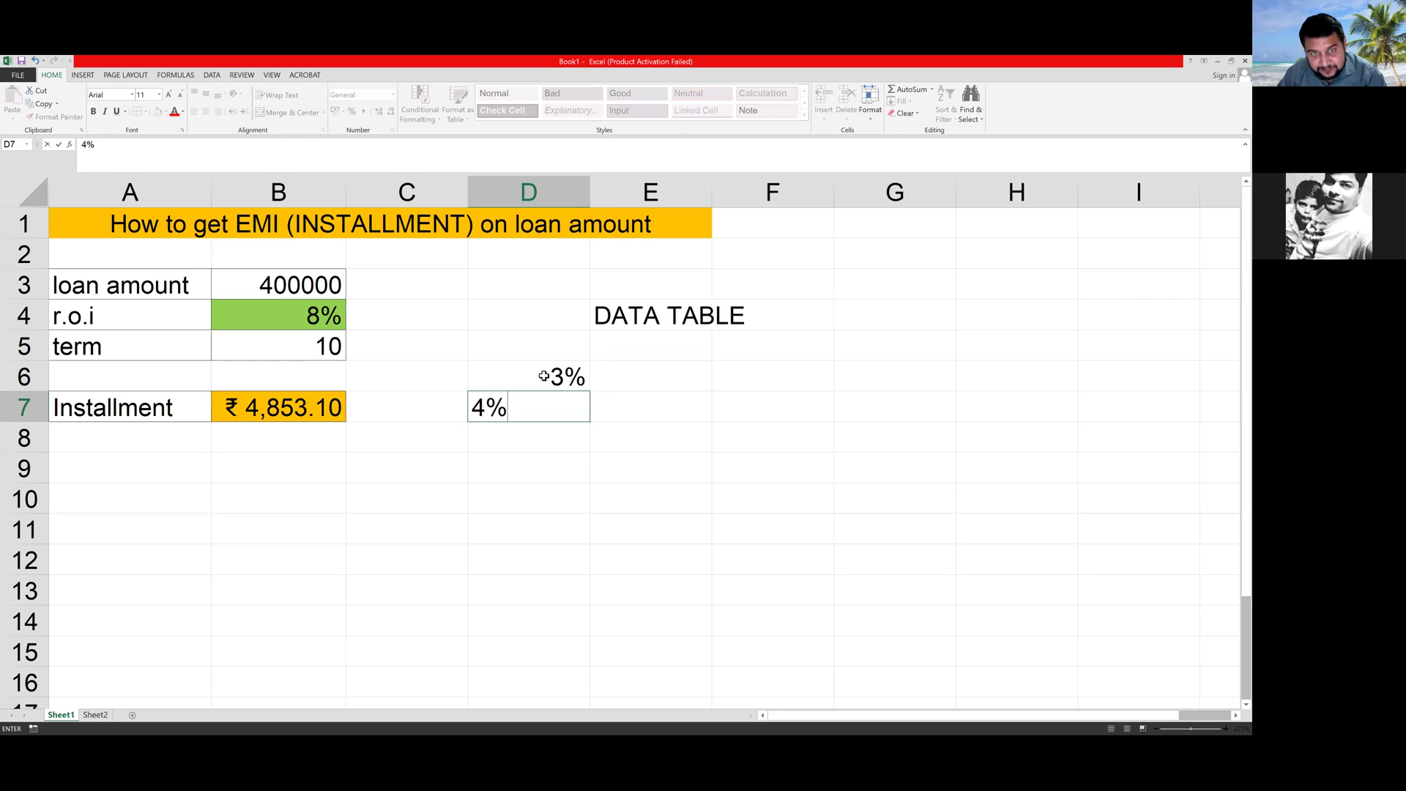
left_click(476, 433)
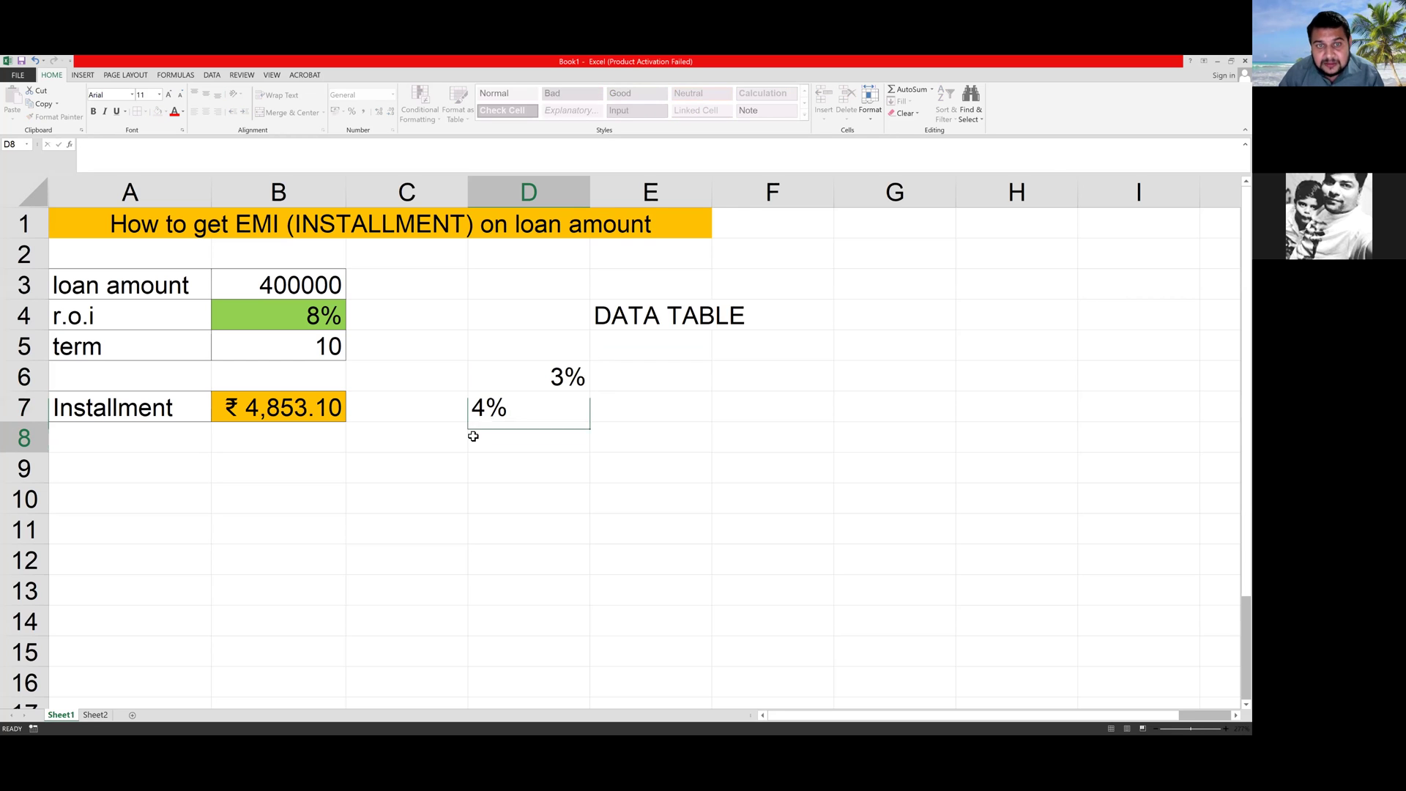
left_click_drag(502, 373, 536, 577)
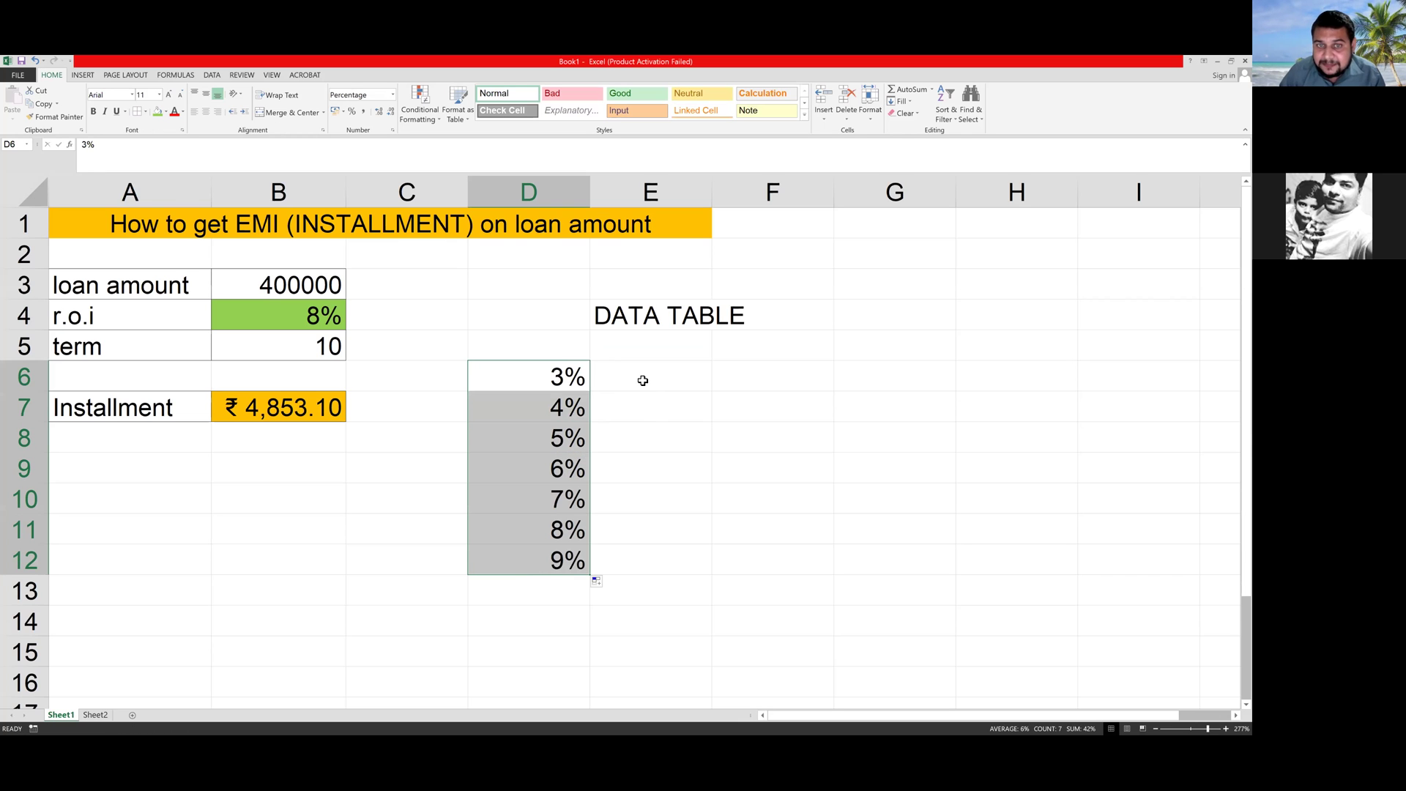
- Link cell E5 to the calculated installment with the formula =B7
left_click(634, 349)
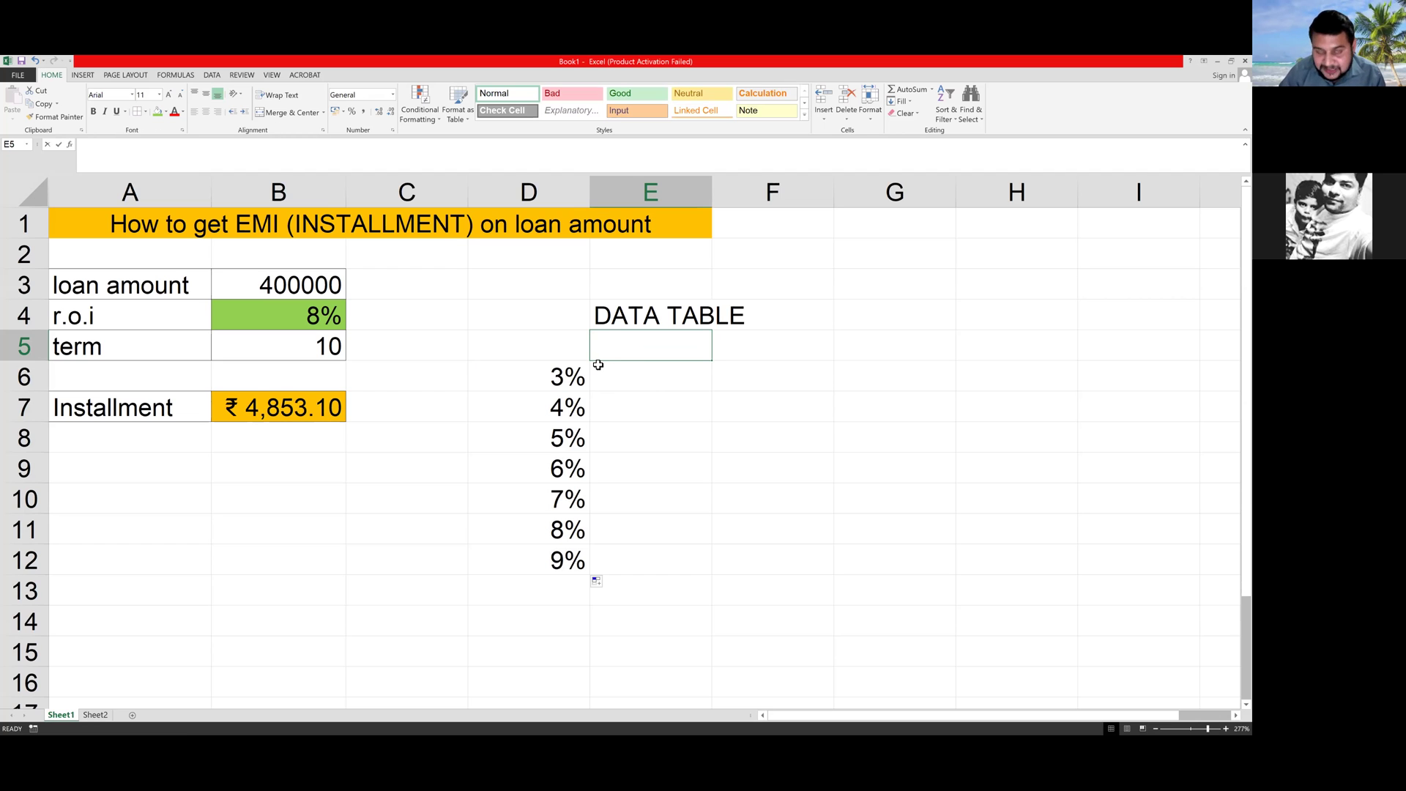
type("=")
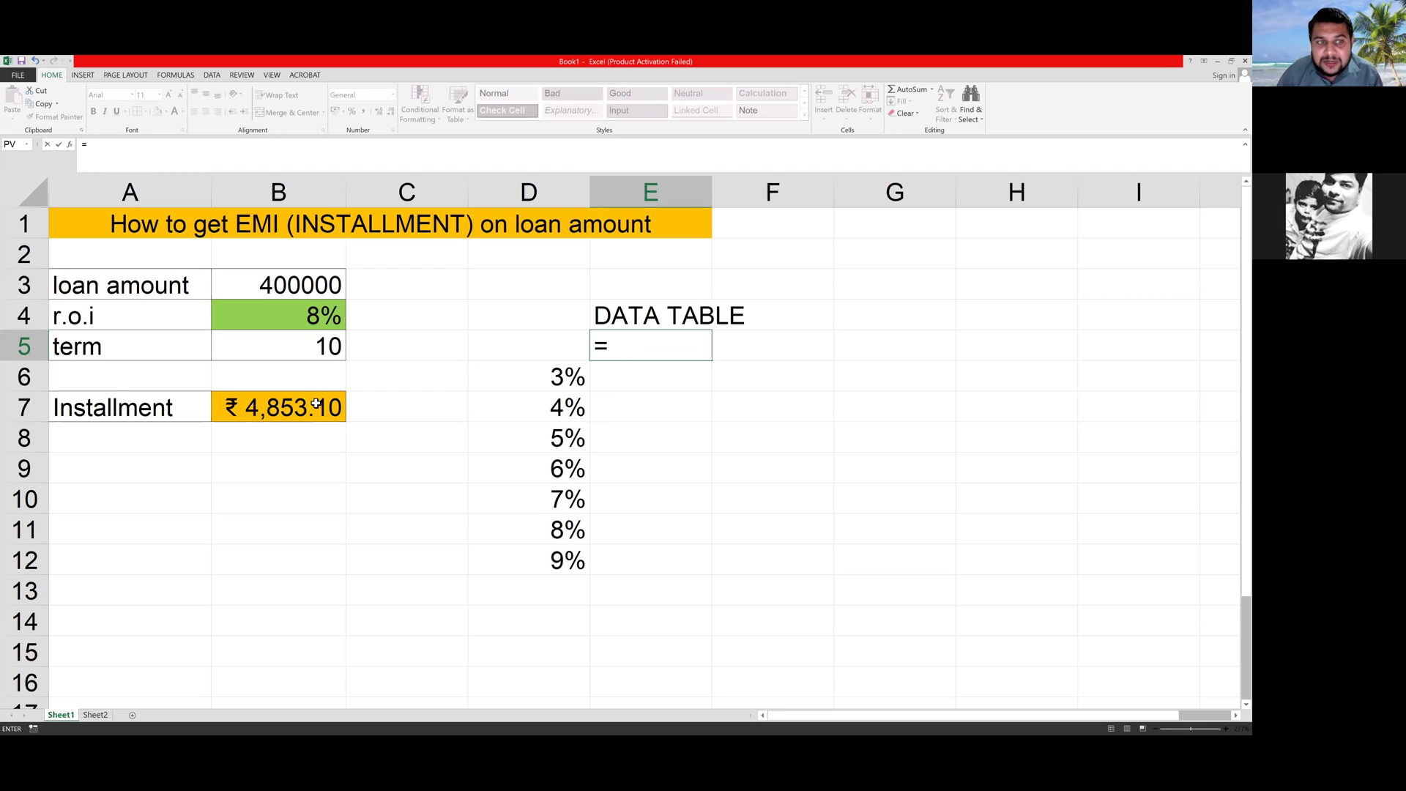
left_click(269, 414)
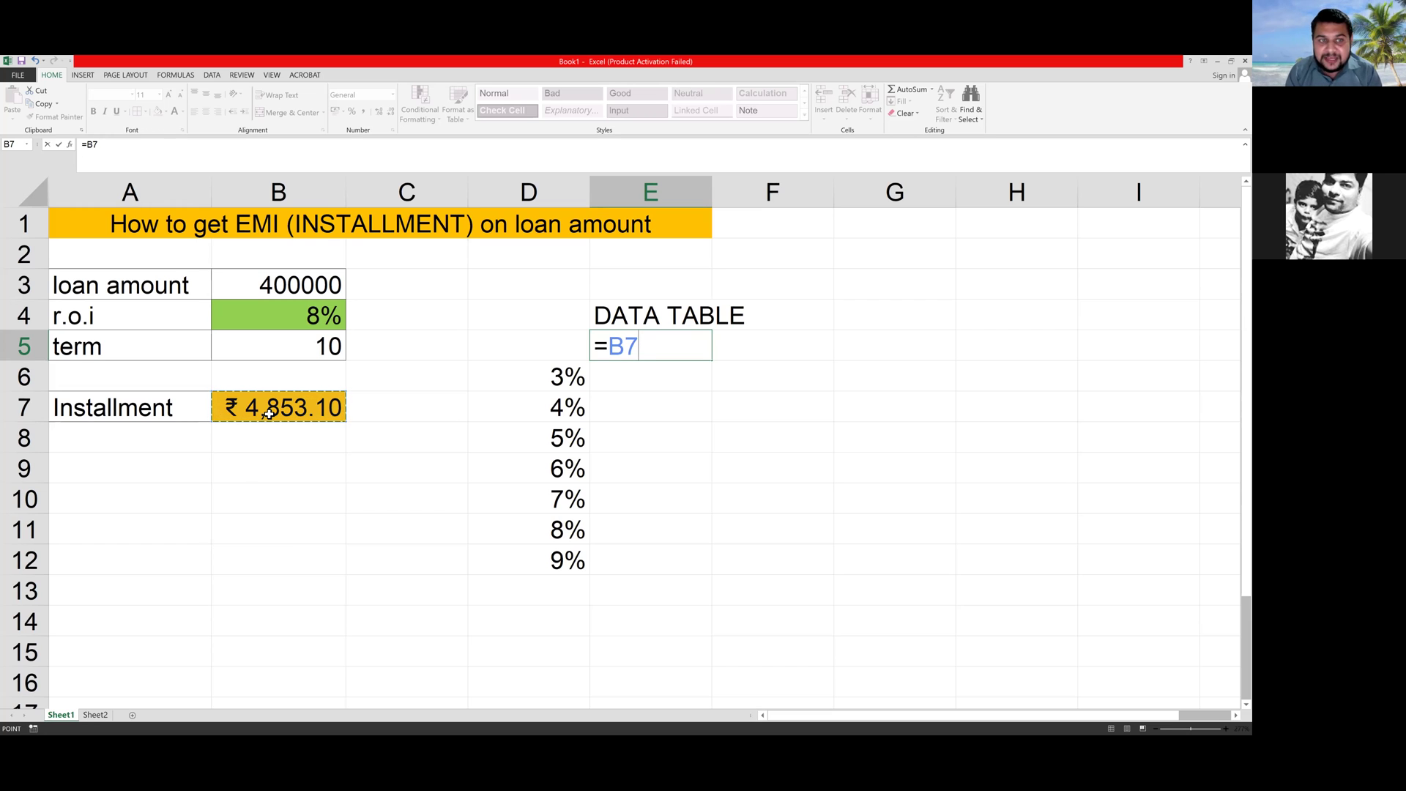
key("Return")
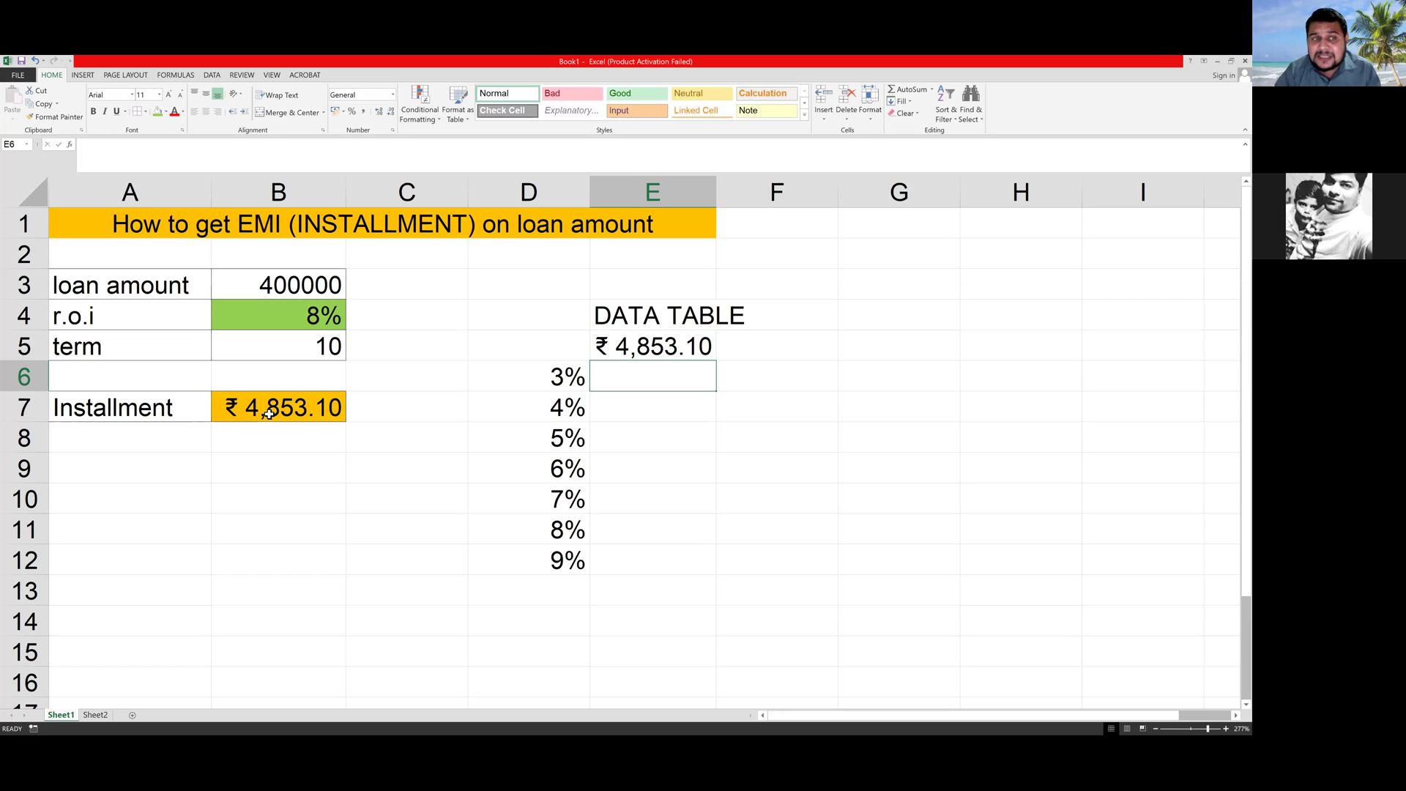
left_click(617, 347)
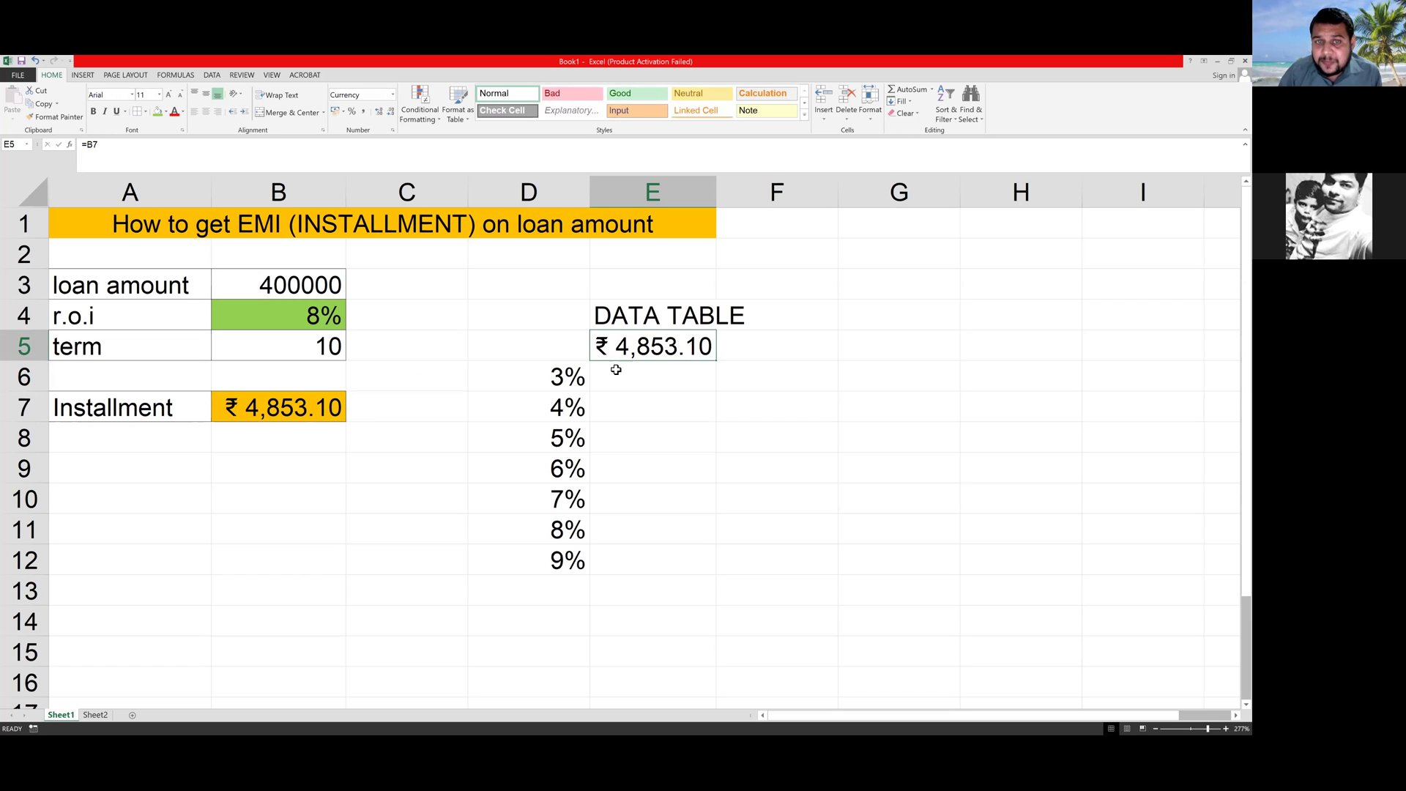
- Create a what-if Data Table on D5:E12 with the r.o.i cell B4 as the column input cell
mouse_move(525, 336)
left_mouse_down()
mouse_move(645, 350)
mouse_move(667, 504)
mouse_move(659, 565)
left_mouse_up()
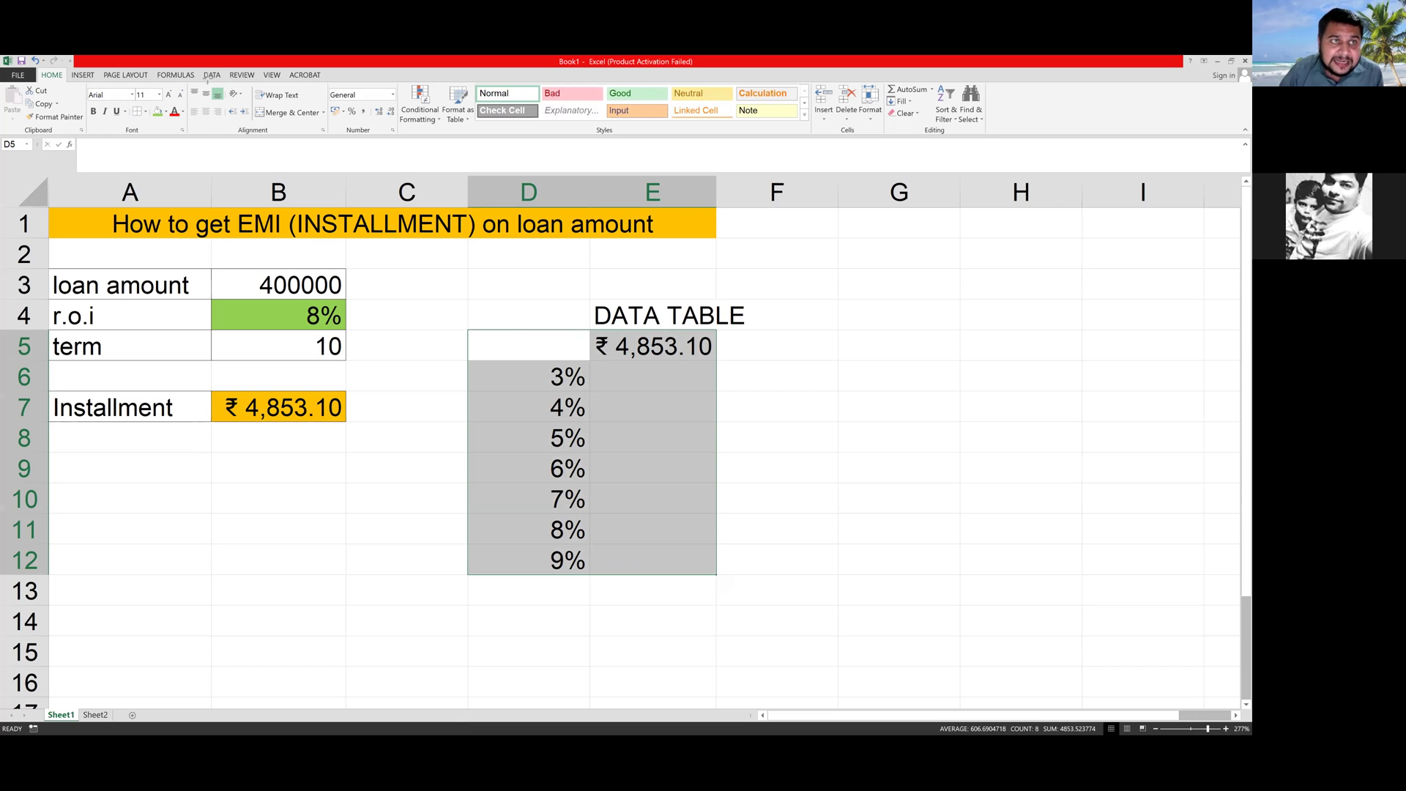
left_click_drag(222, 255, 212, 76)
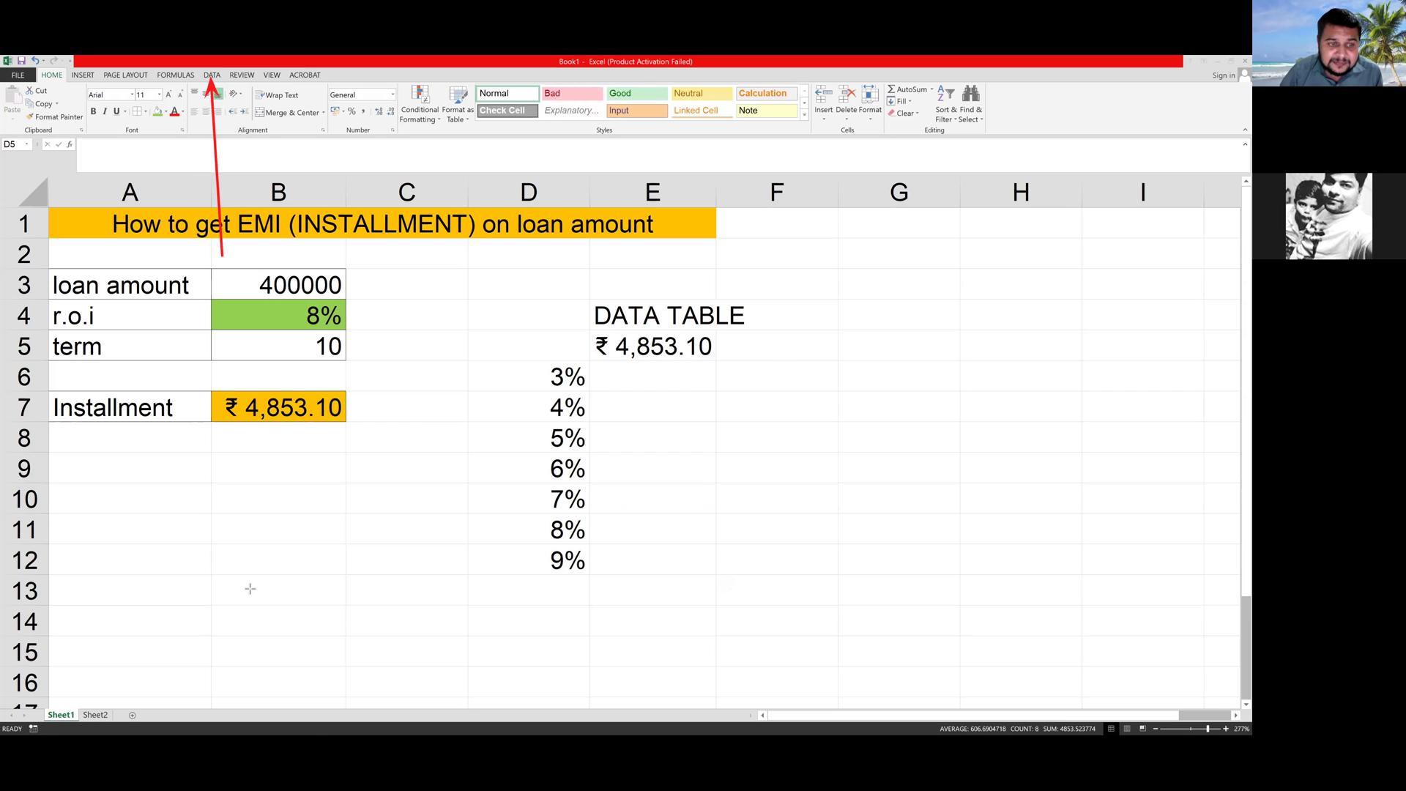
left_click(211, 76)
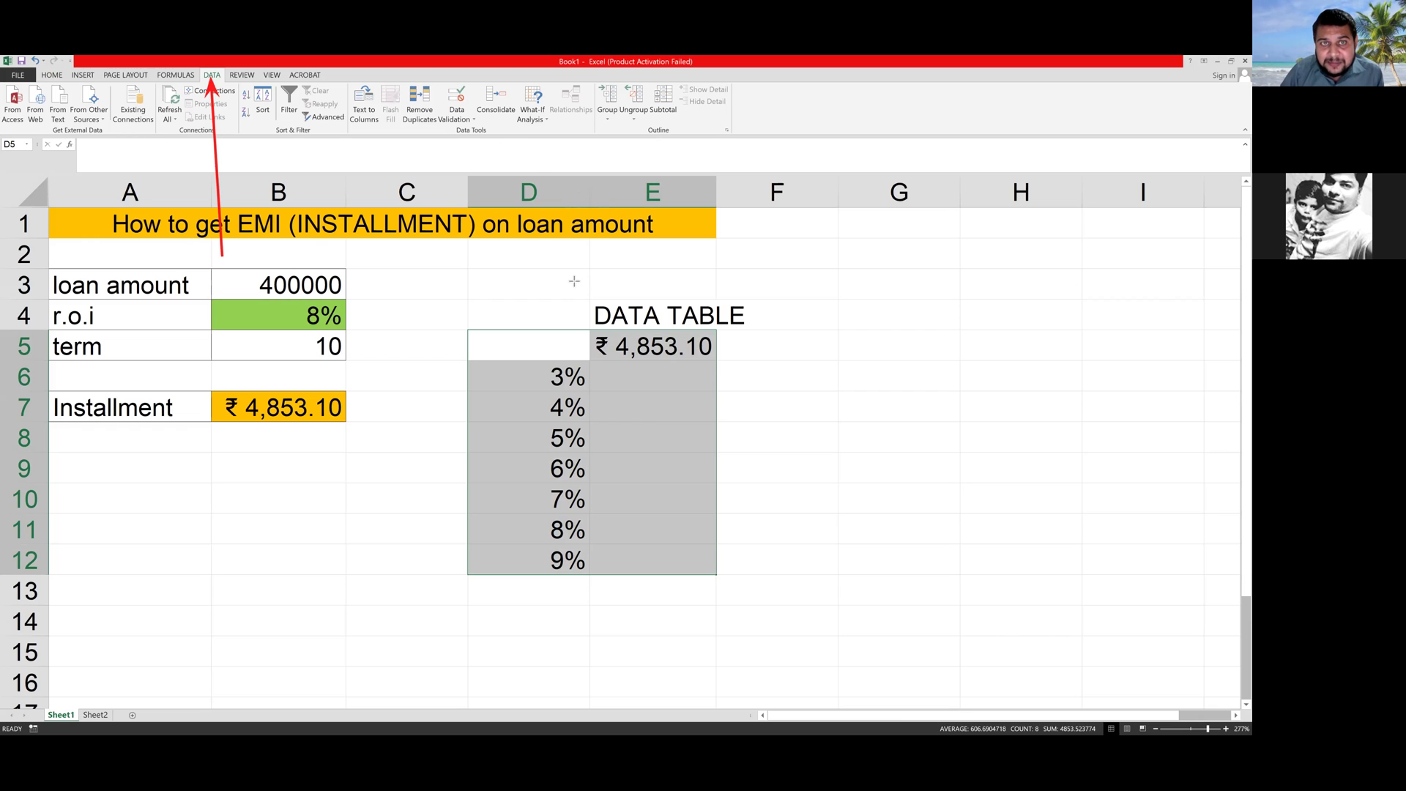
left_click_drag(573, 280, 545, 128)
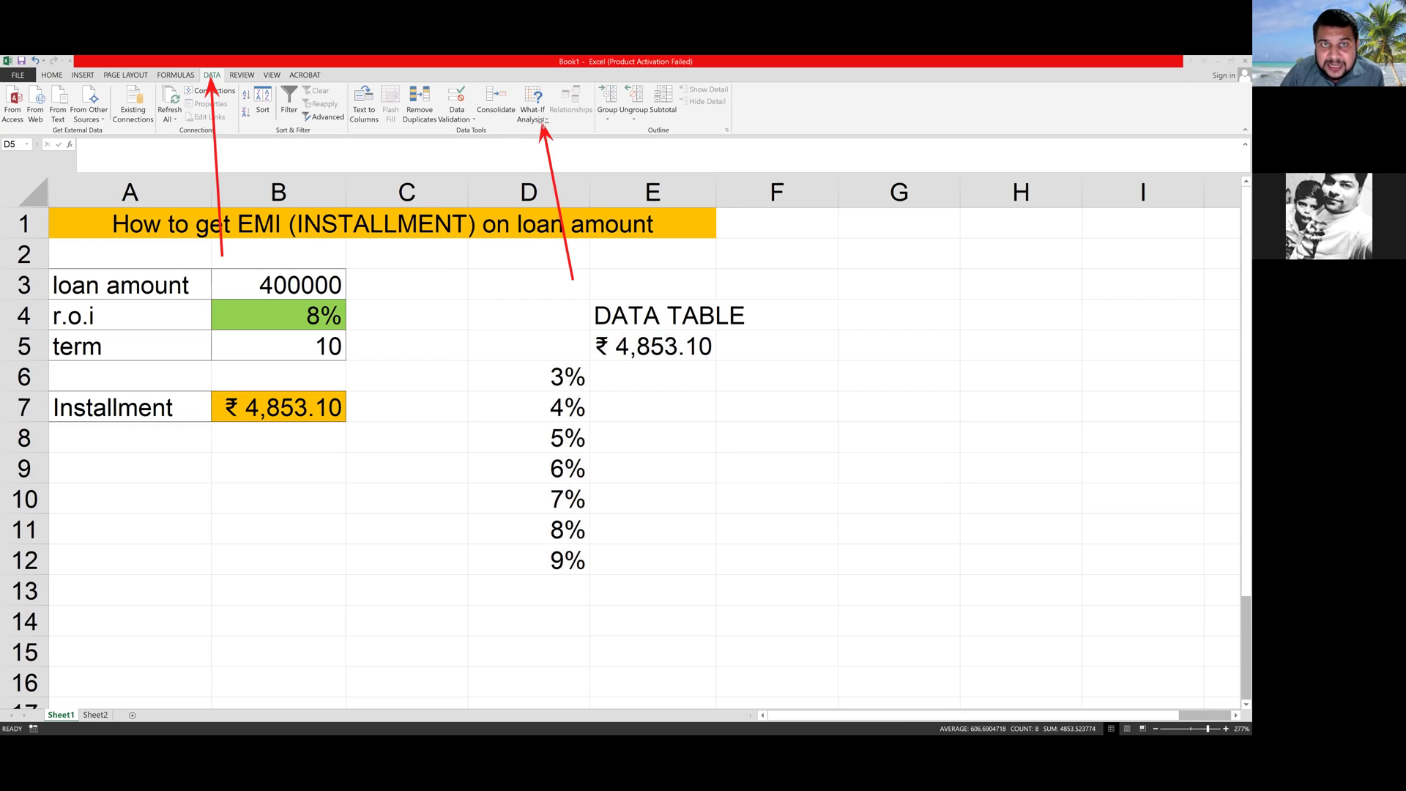
left_click(547, 116)
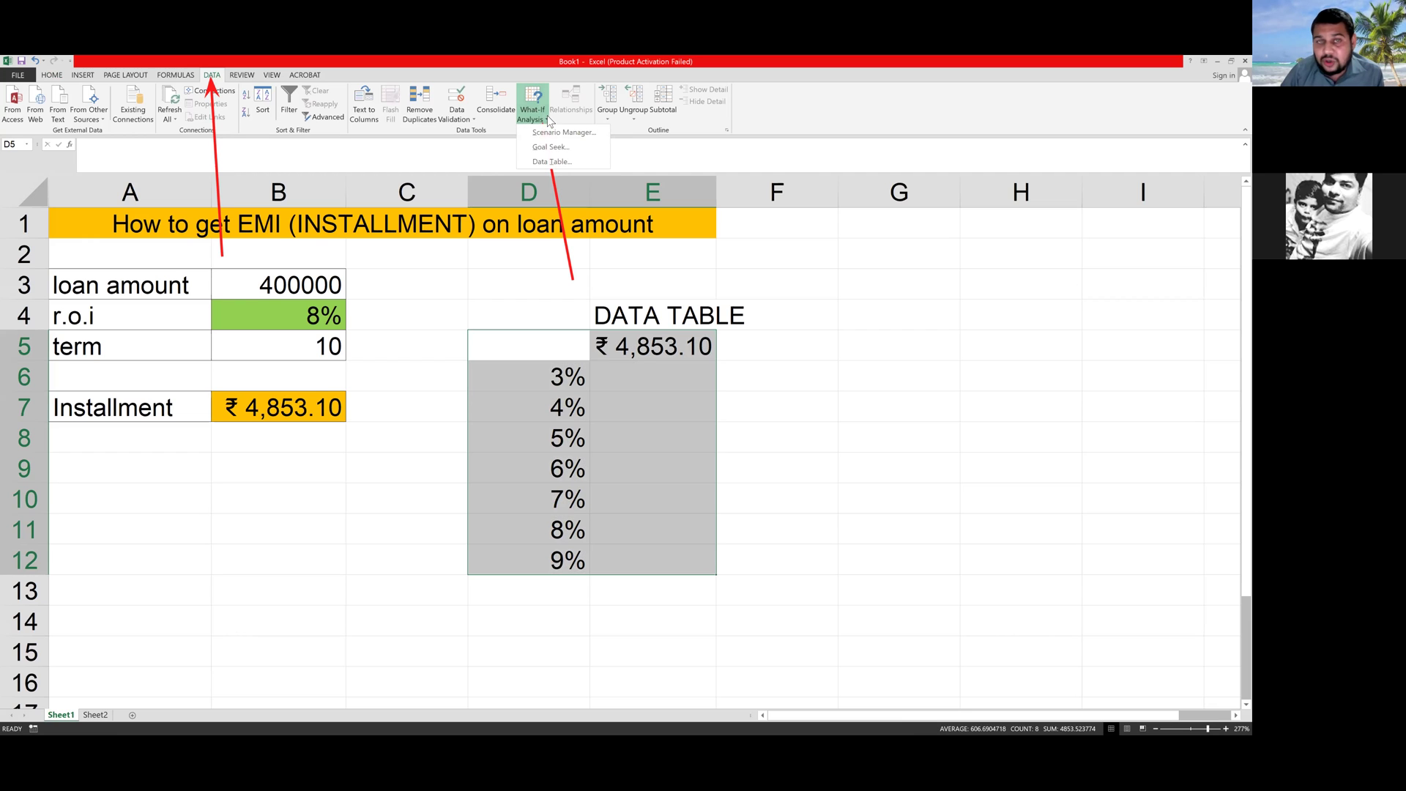
left_click(549, 162)
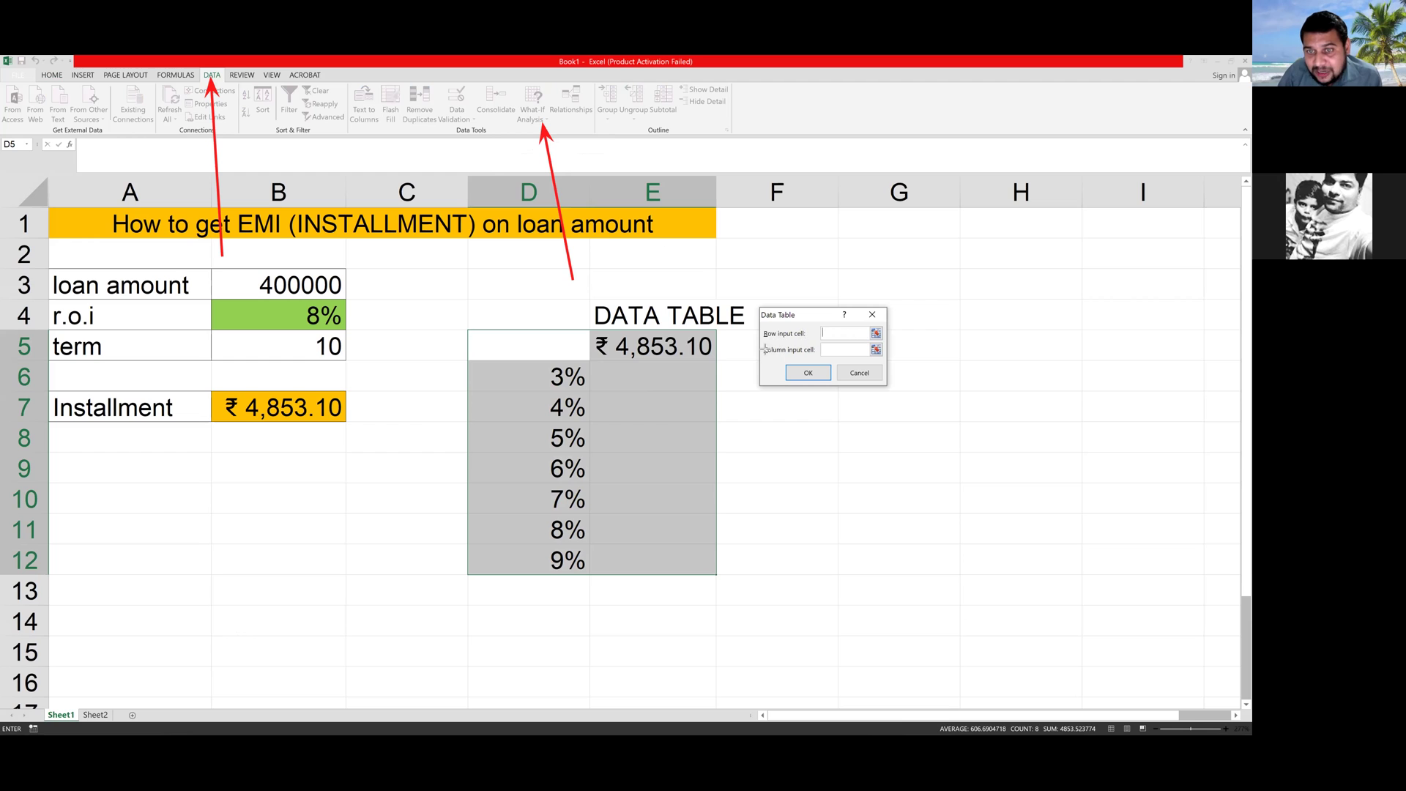
key("Escape")
left_click_drag(846, 357, 885, 359)
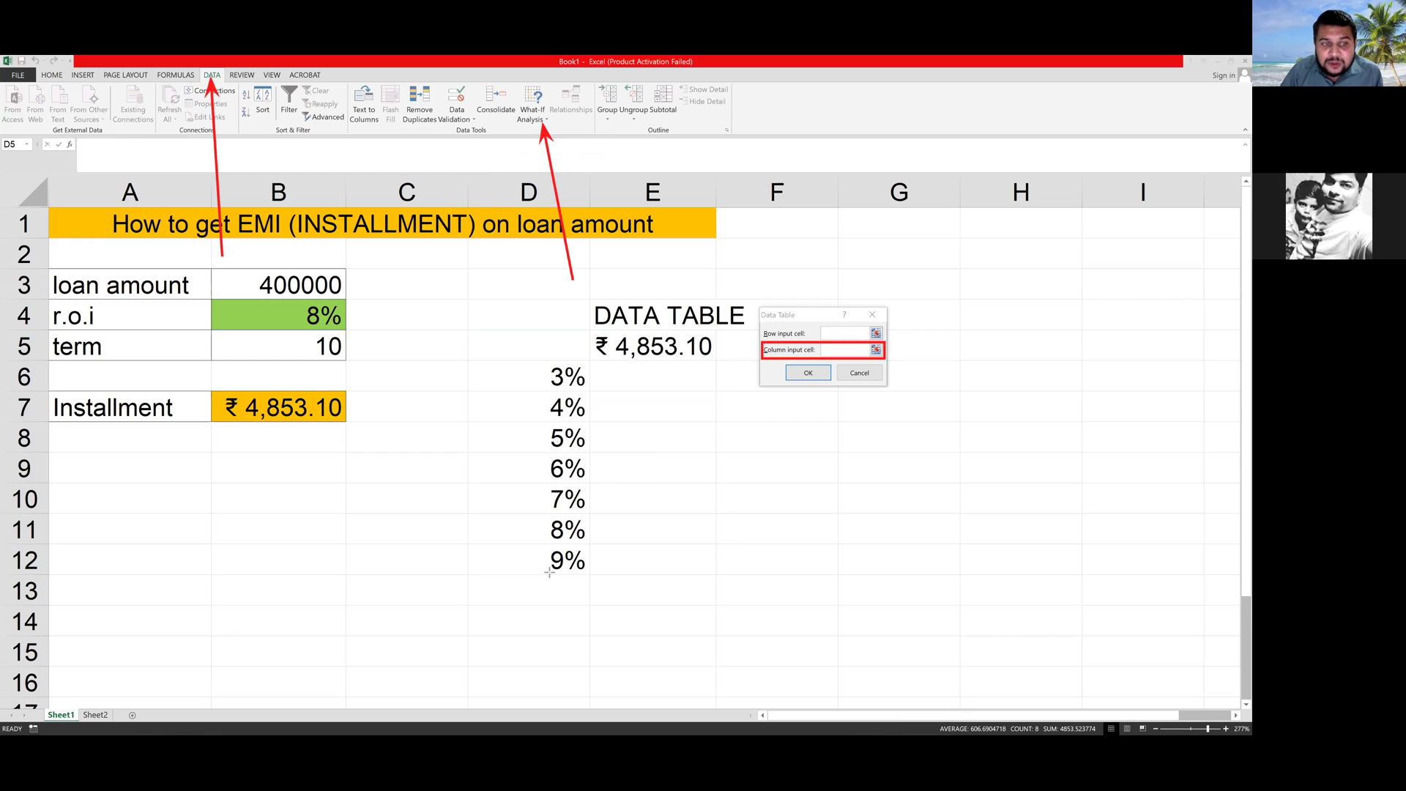
left_click(828, 351)
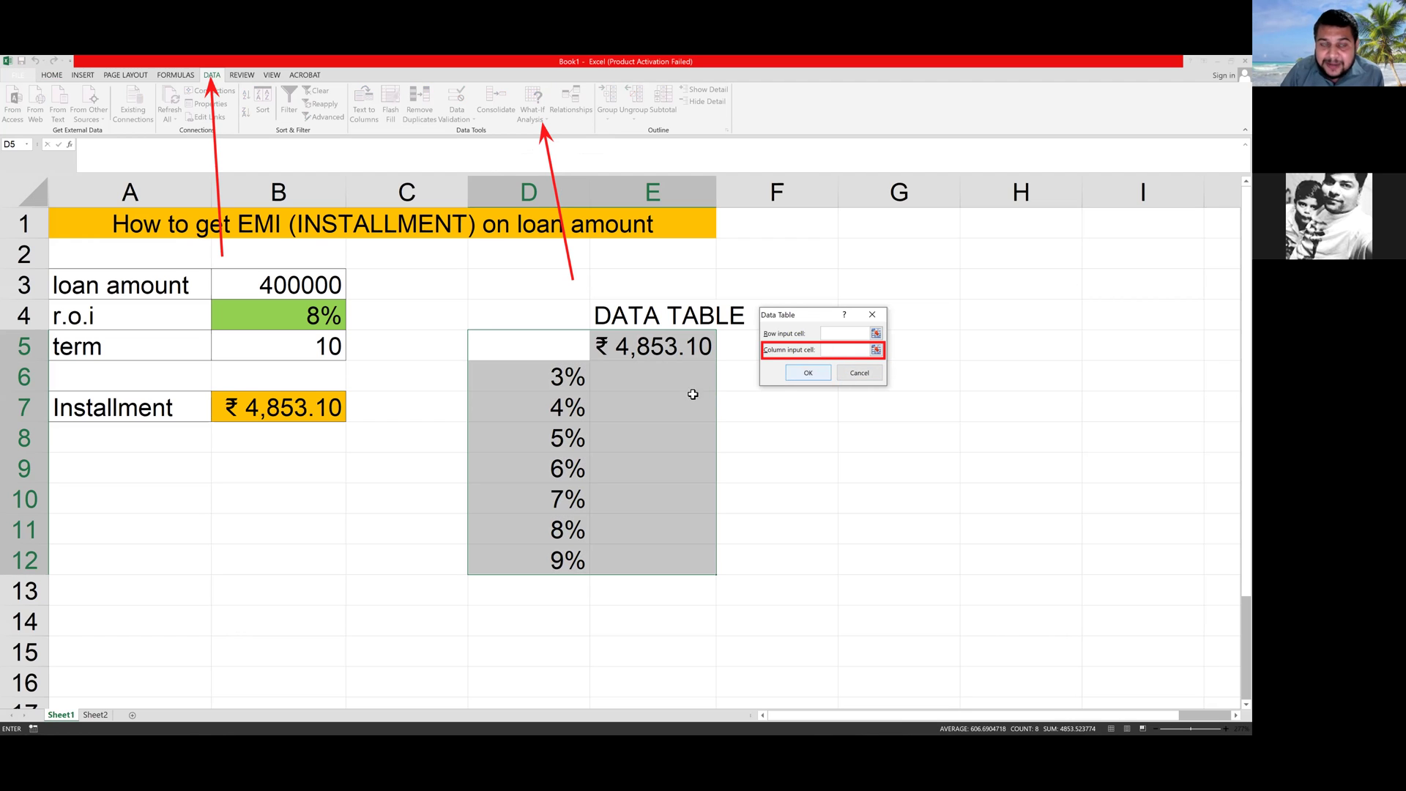
left_click(300, 317)
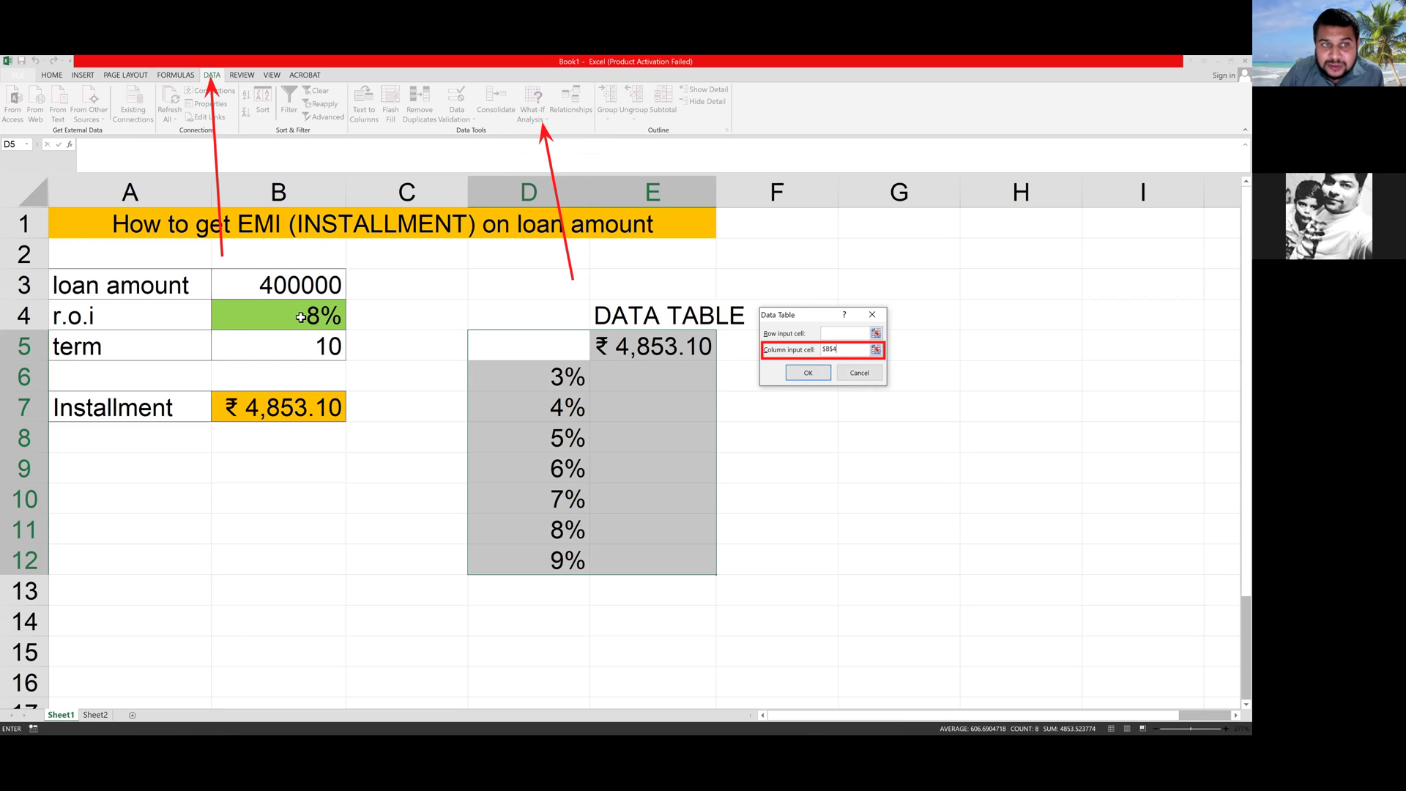
left_click(807, 372)
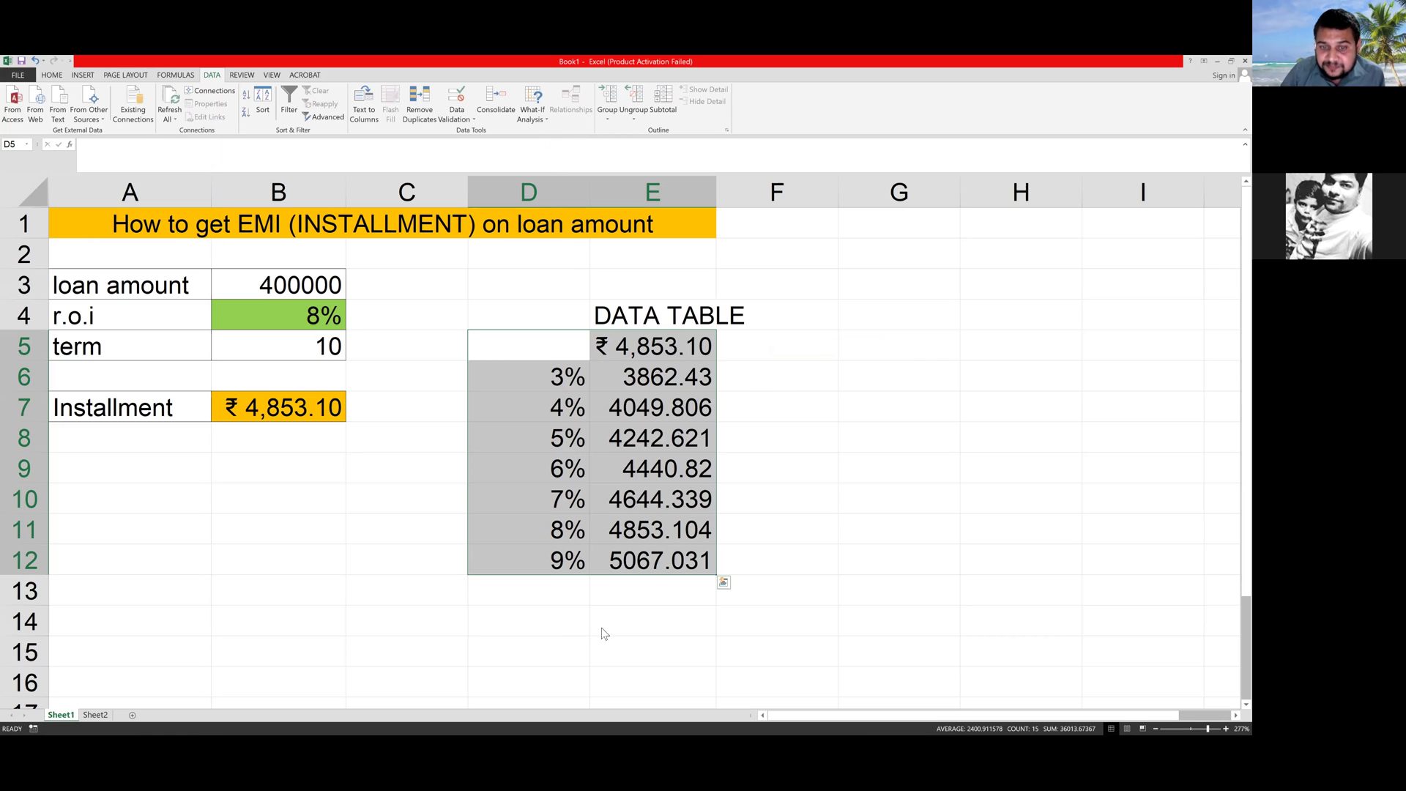
- Label the first three data table rows in F6:F8 as DELHI, MUMBAI and BAN
left_click(760, 376)
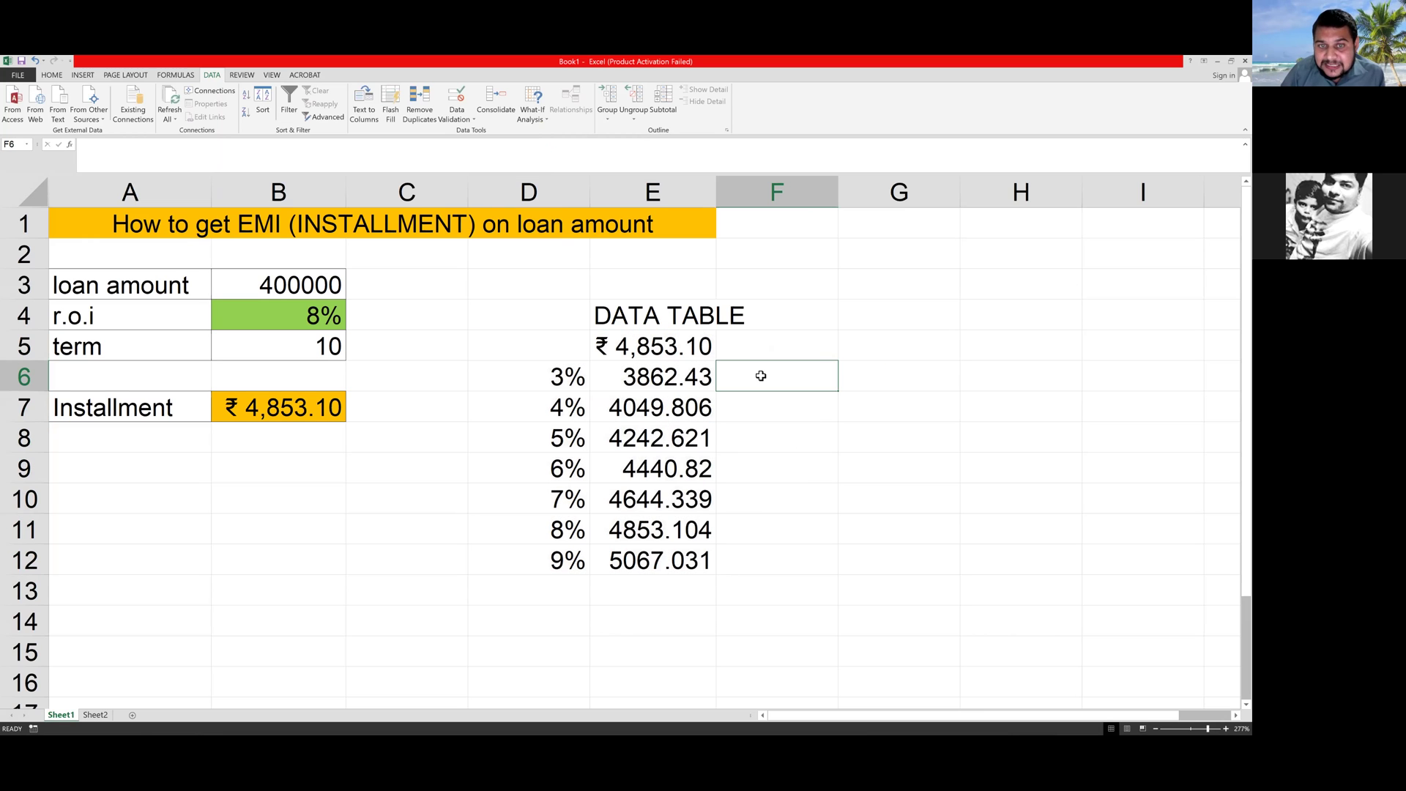
type("DELHI")
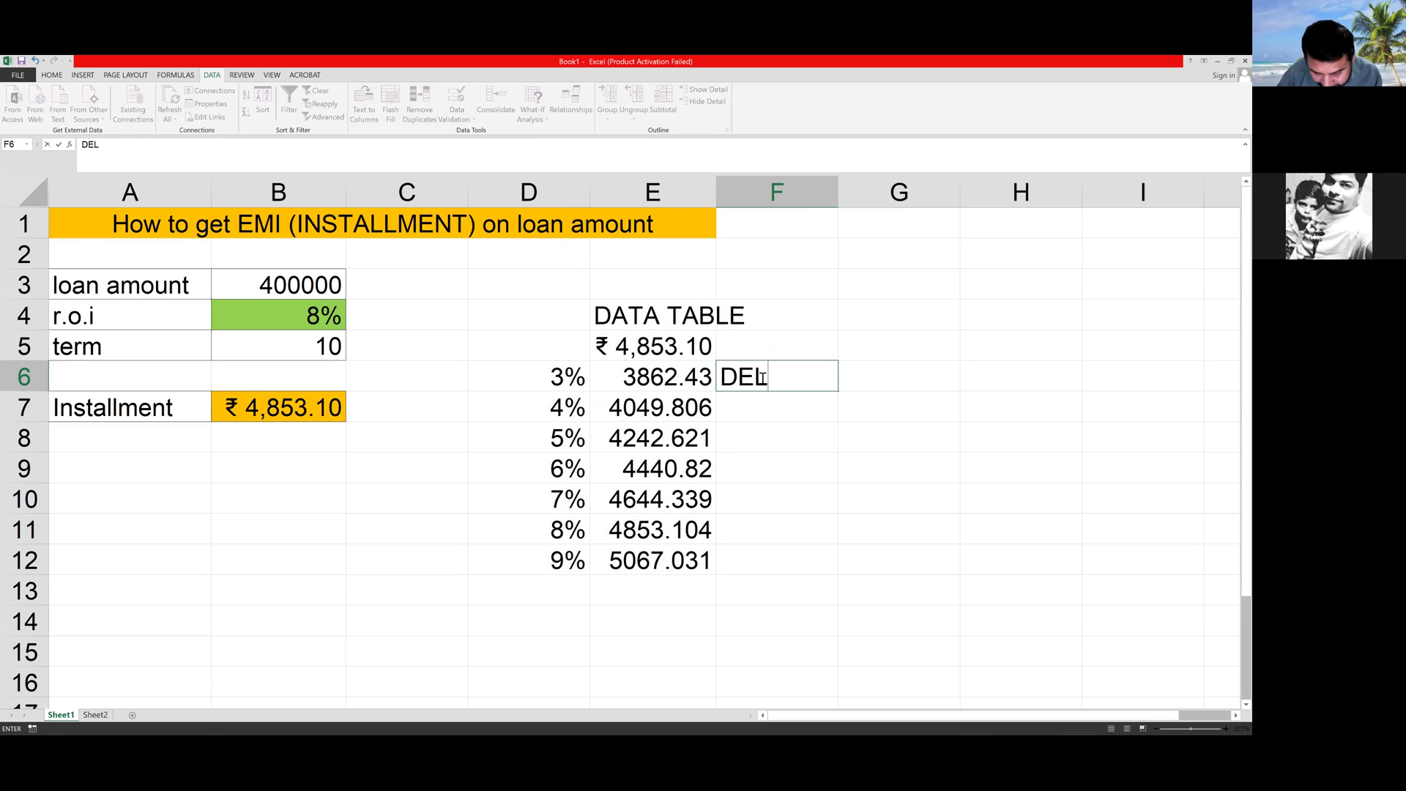
left_click(744, 404)
type("MUMBAI")
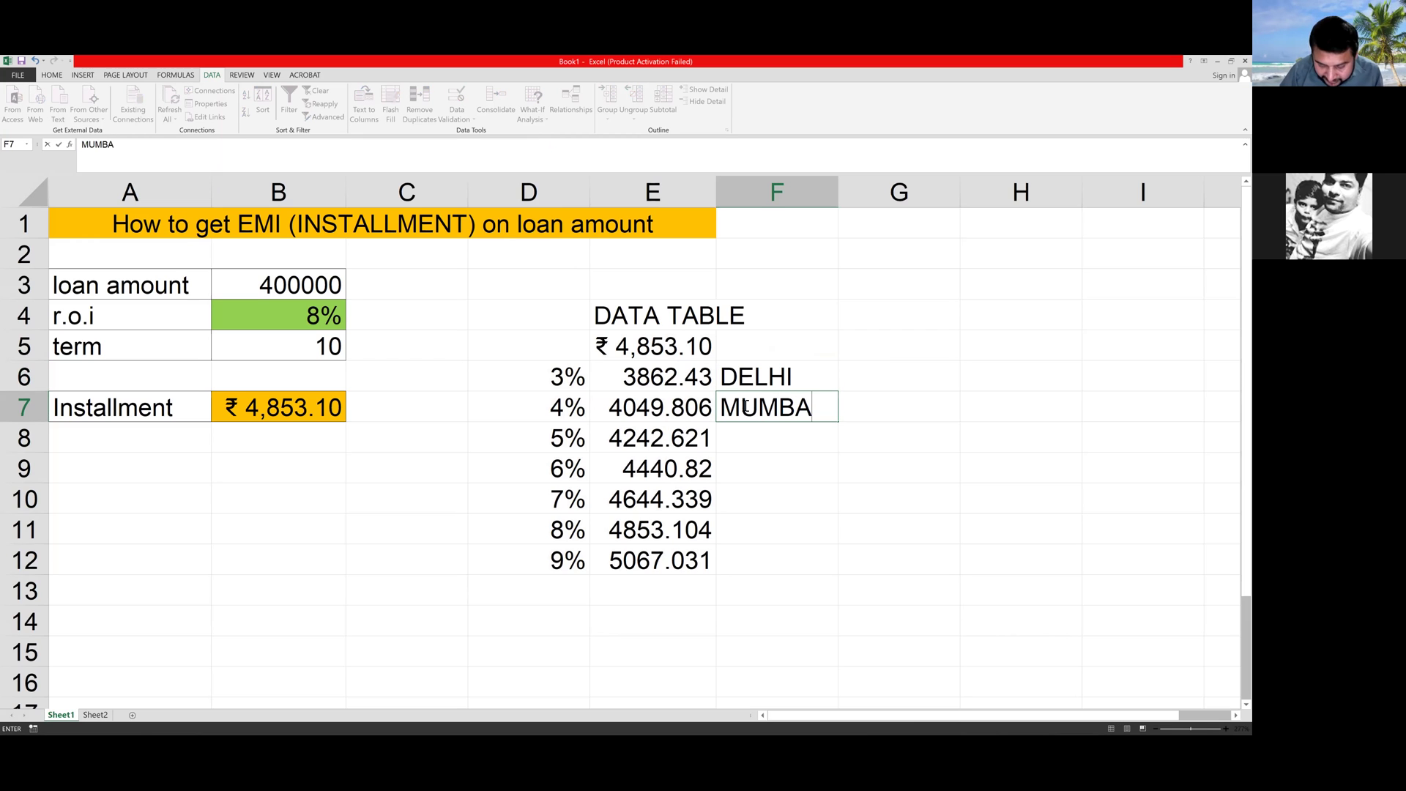
left_click(768, 437)
type("BAN")
left_click(758, 469)
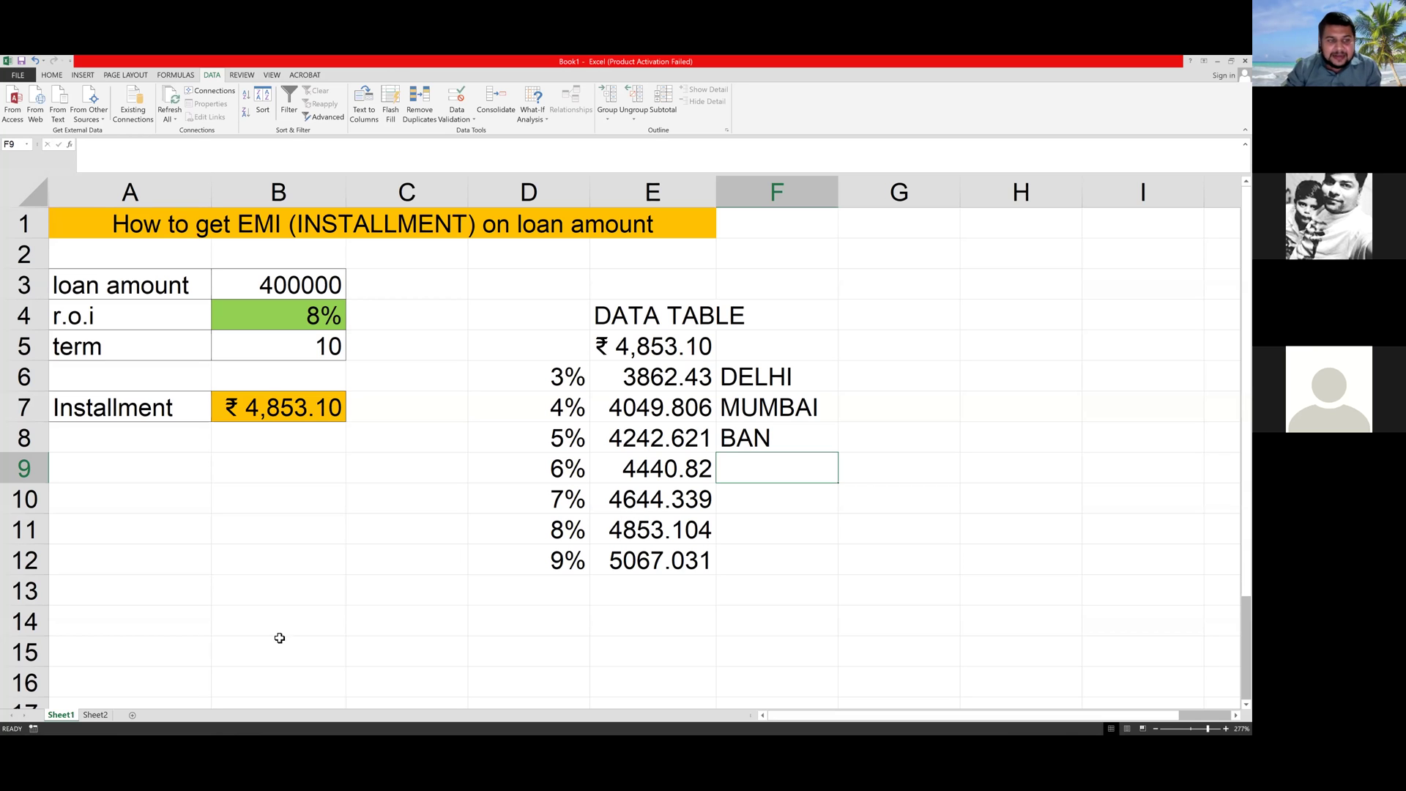
- Add a new blank worksheet after Sheet2
left_click(96, 716)
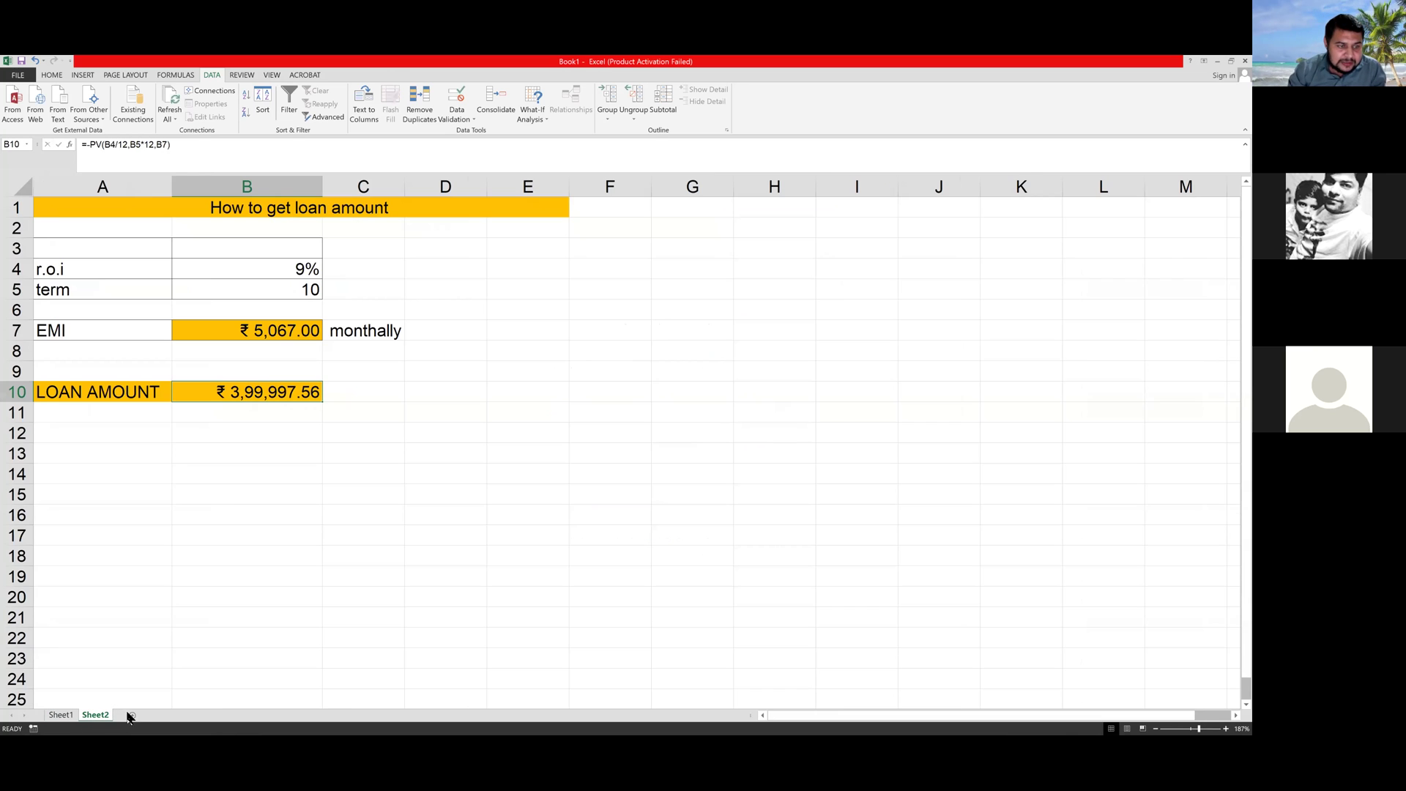
left_click(134, 715)
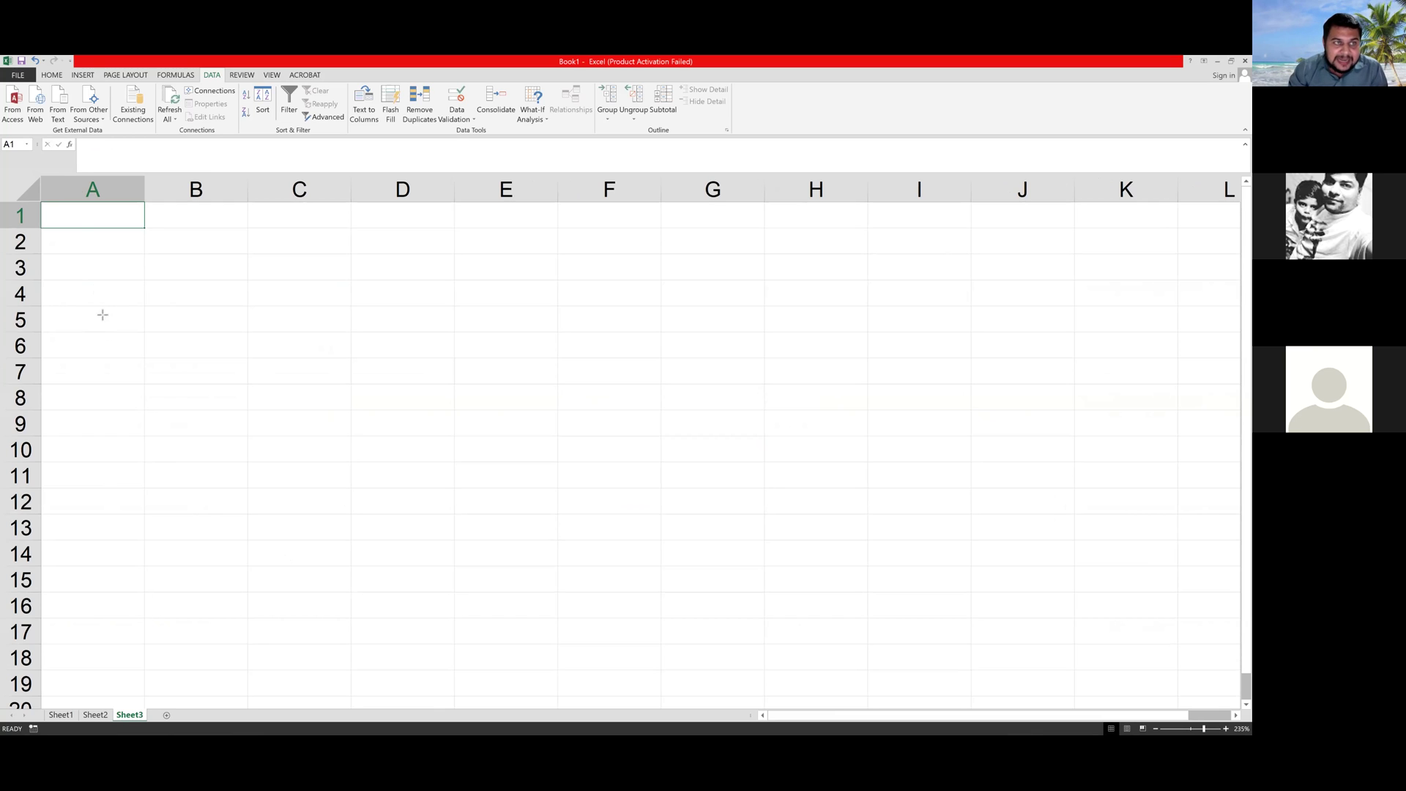
left_click_drag(194, 324, 216, 78)
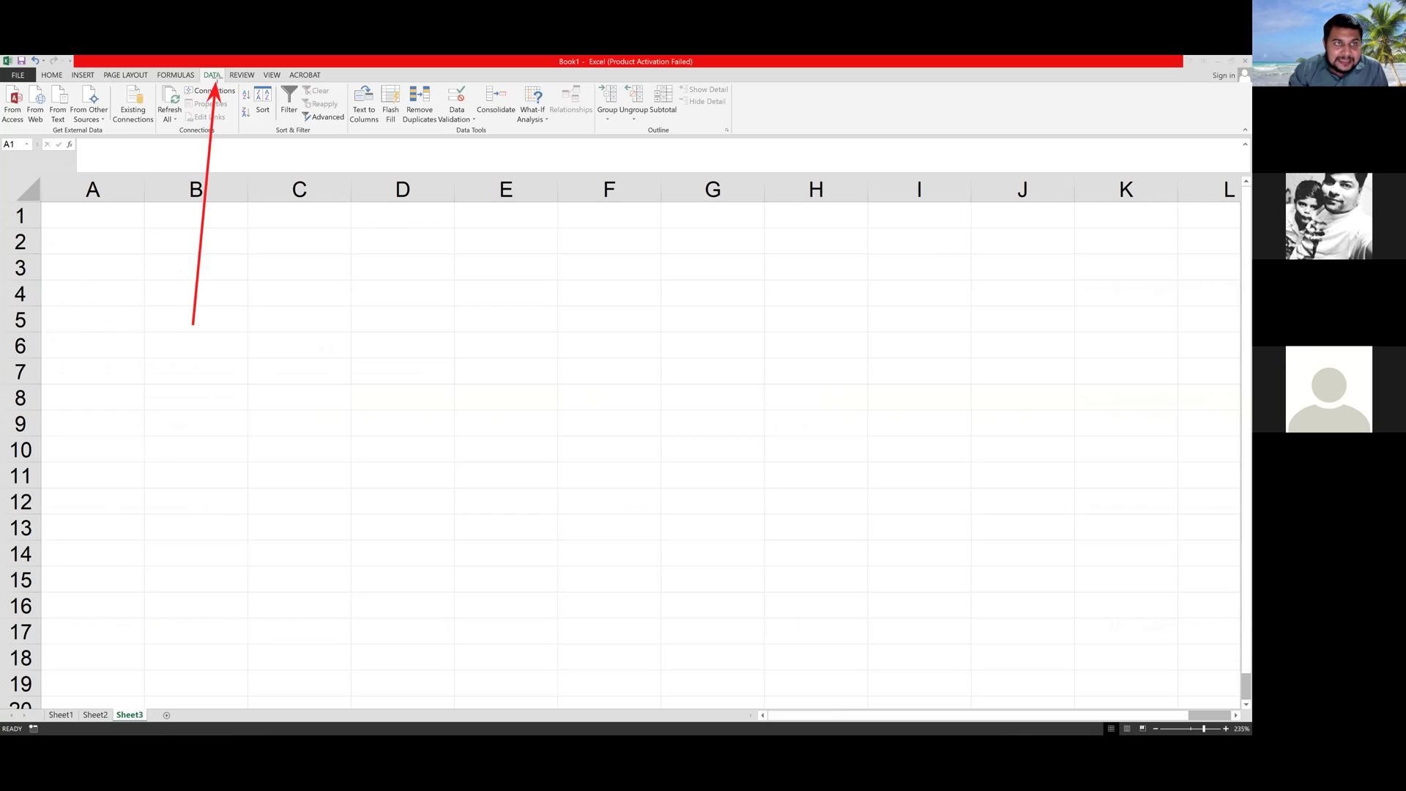
left_click_drag(100, 305, 15, 121)
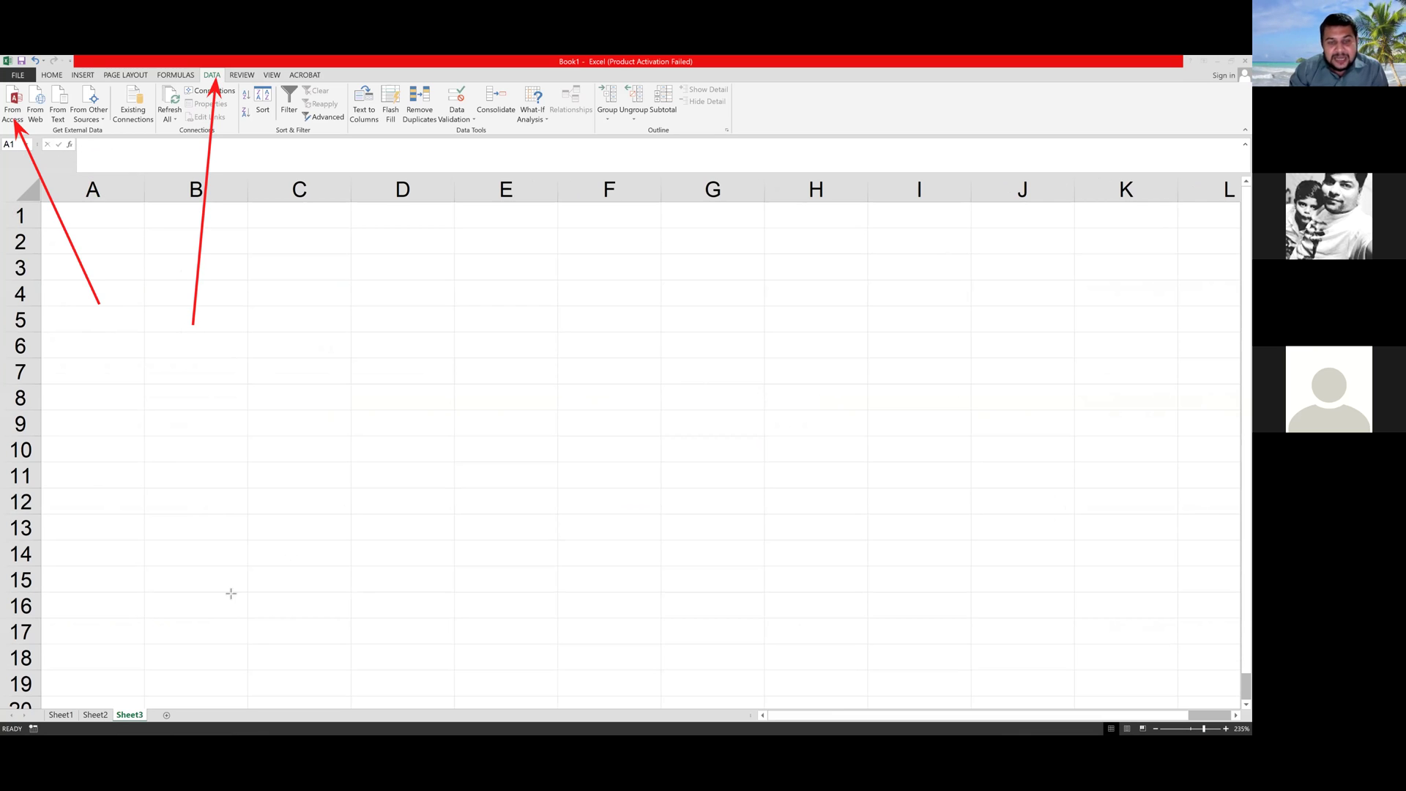
key("Escape")
- Start a data import from Access and open the Database1 file on the Desktop as the source
left_click(15, 111)
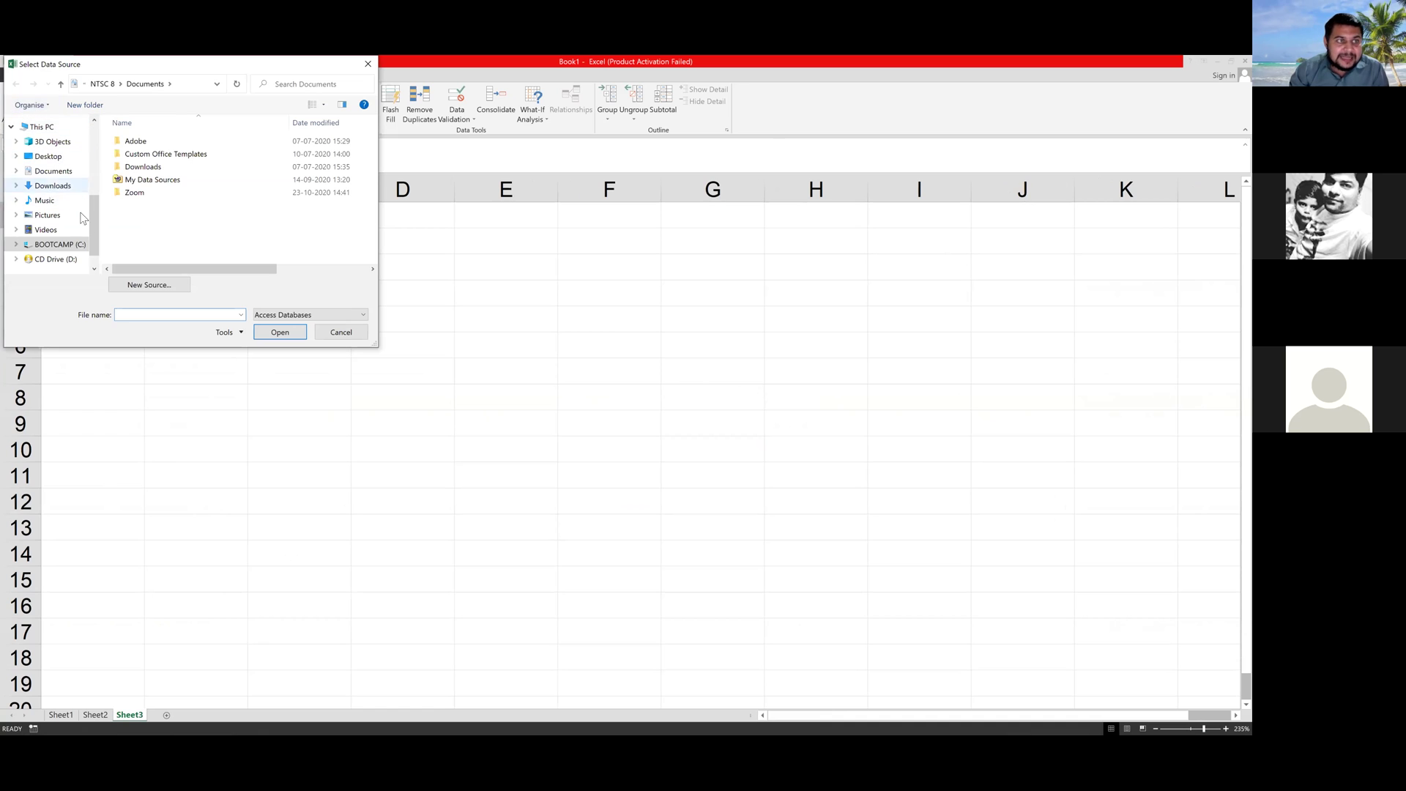
mouse_move(94, 221)
left_mouse_down()
mouse_move(94, 204)
mouse_move(90, 225)
left_mouse_up()
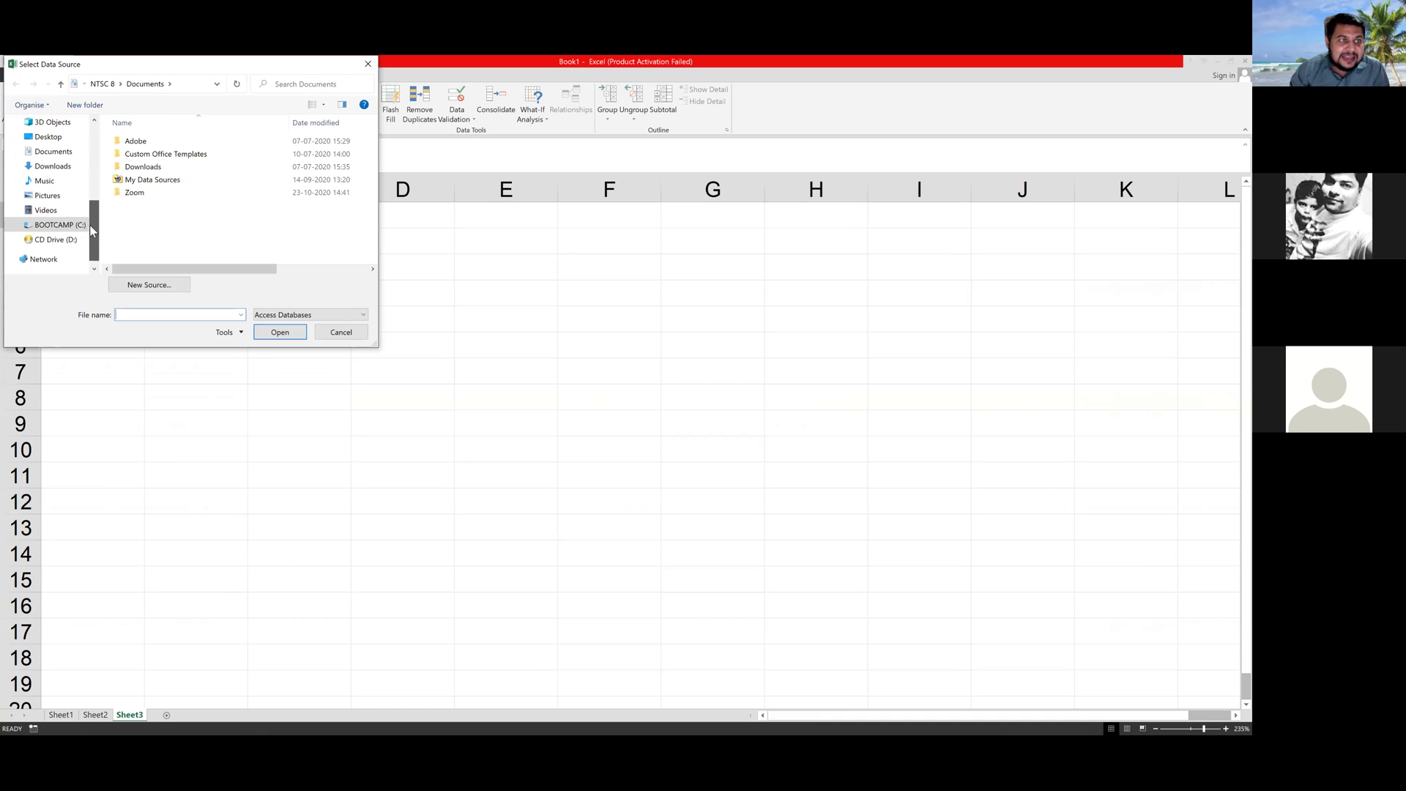
left_click(53, 166)
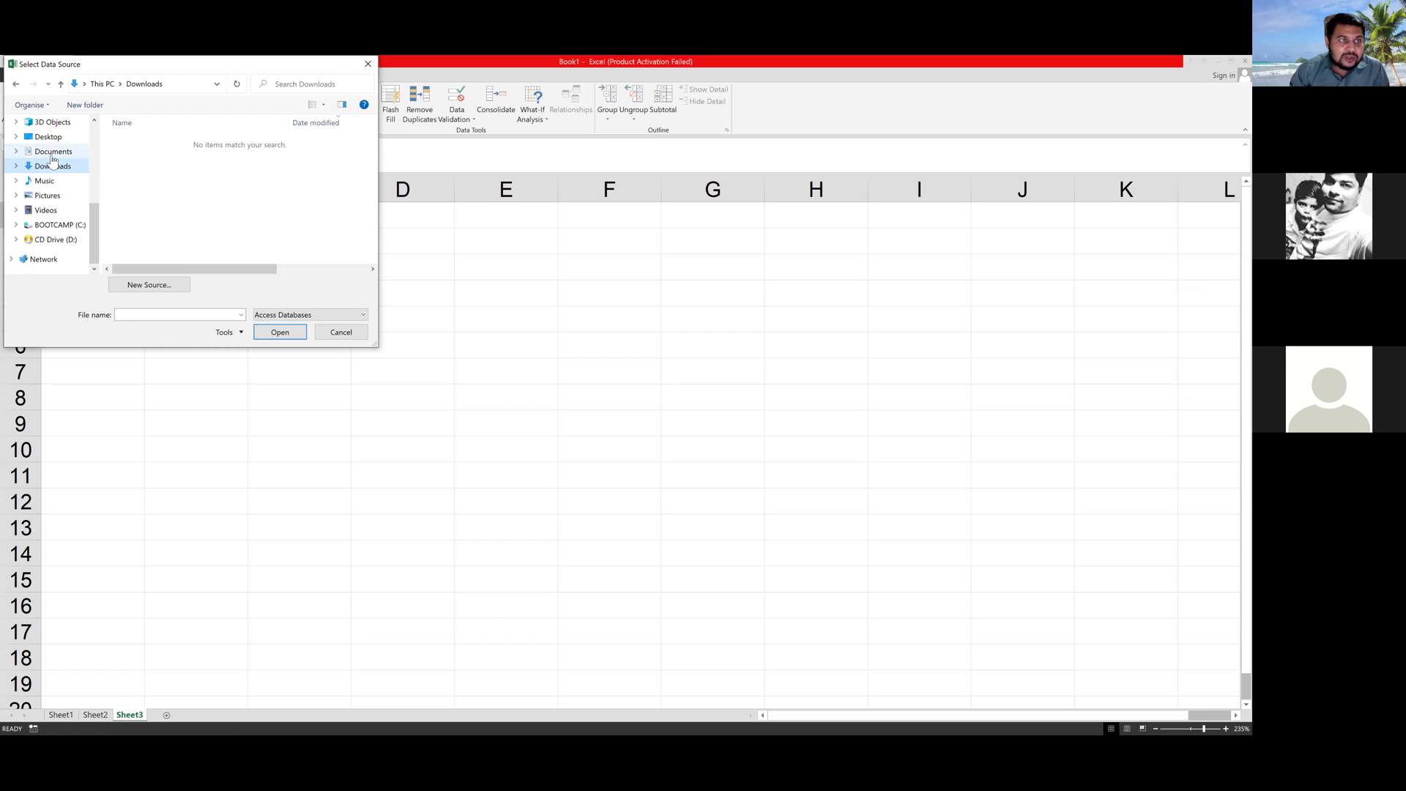
left_click(53, 154)
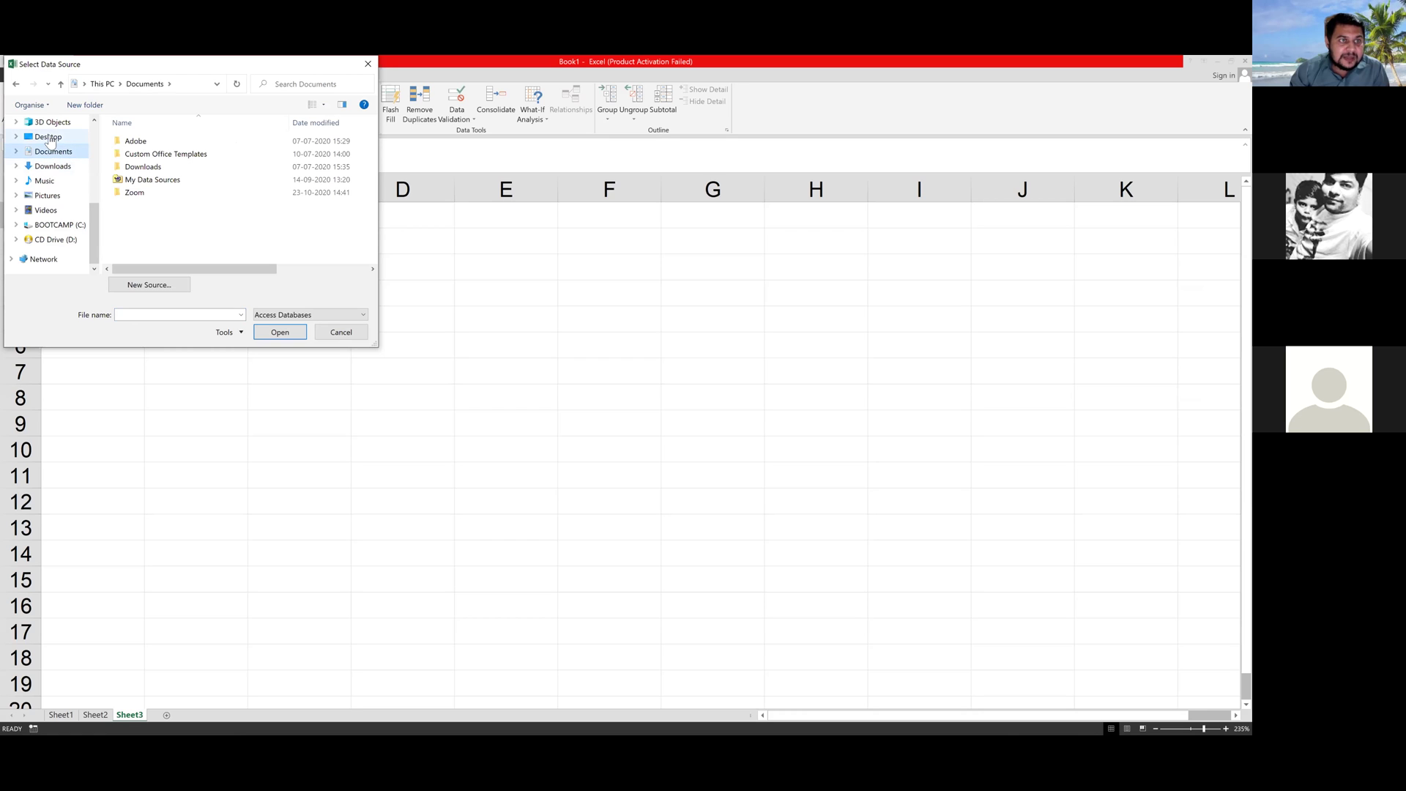
left_click(48, 137)
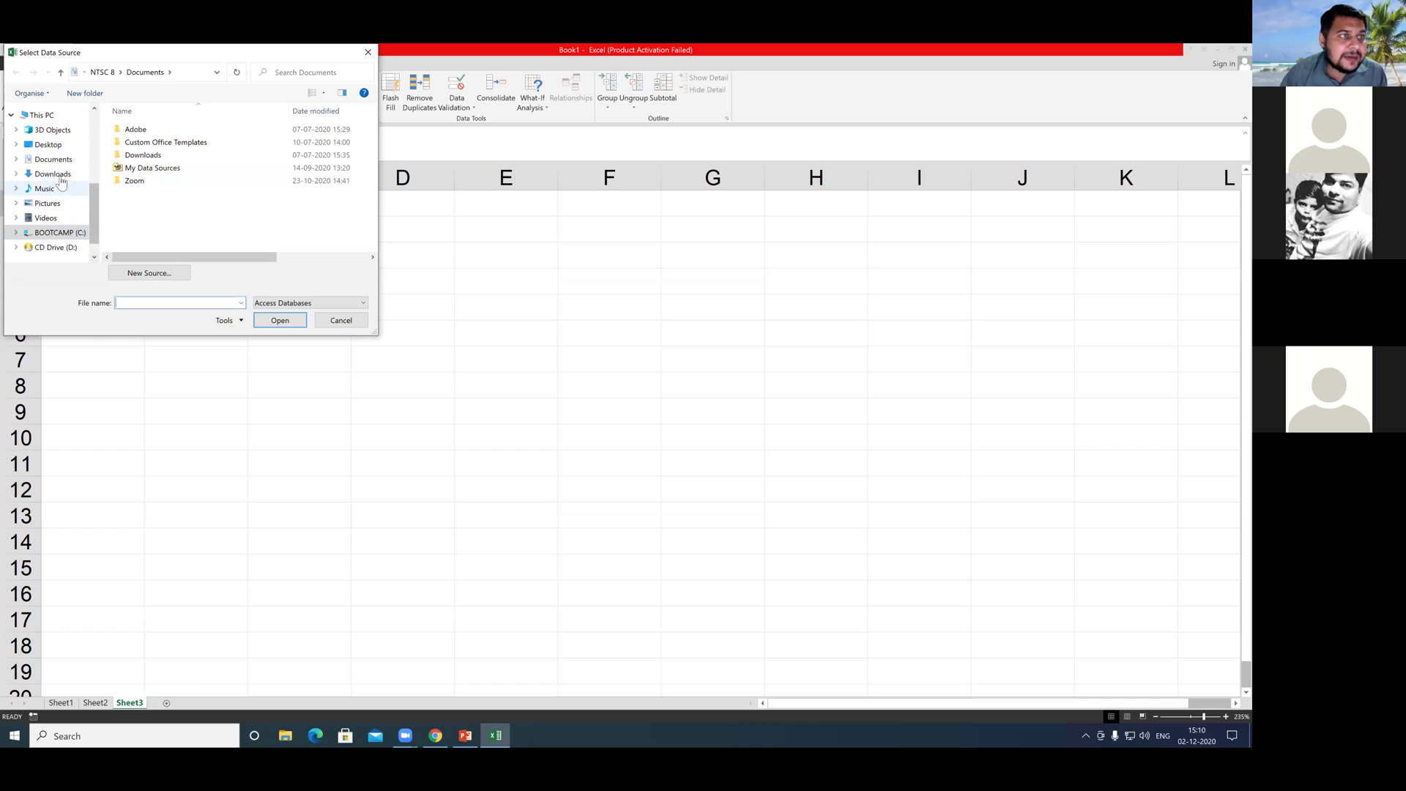
left_click(49, 144)
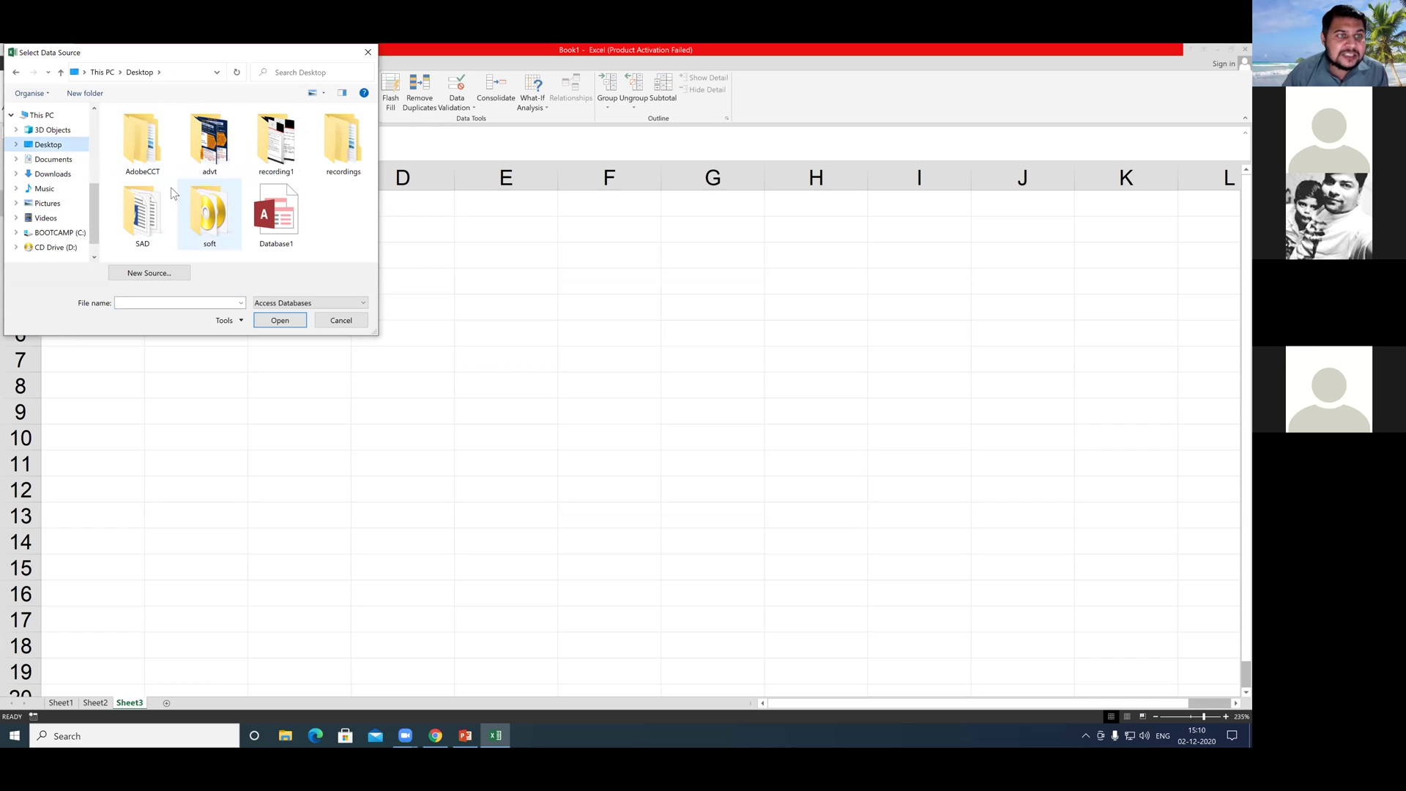
left_click(288, 227)
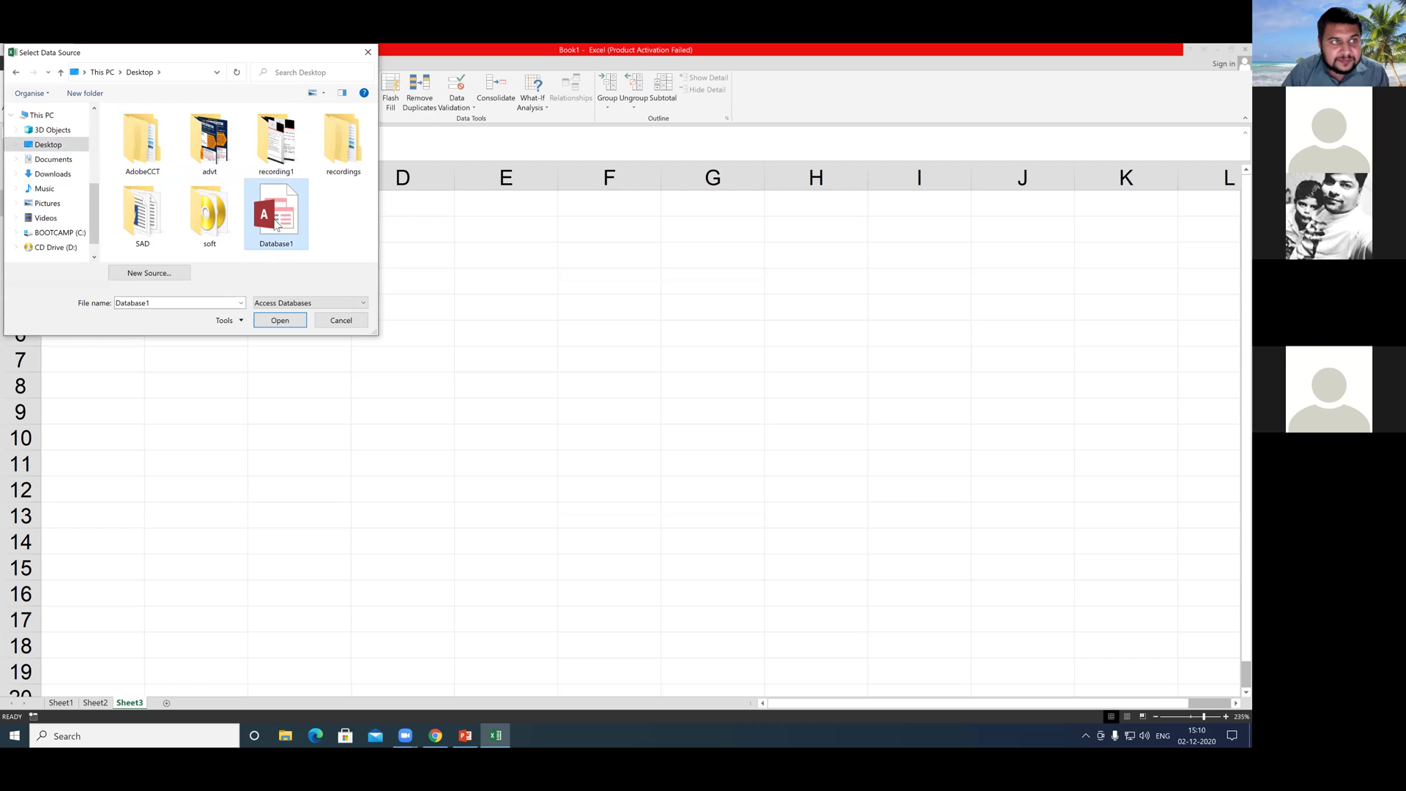
left_click(278, 323)
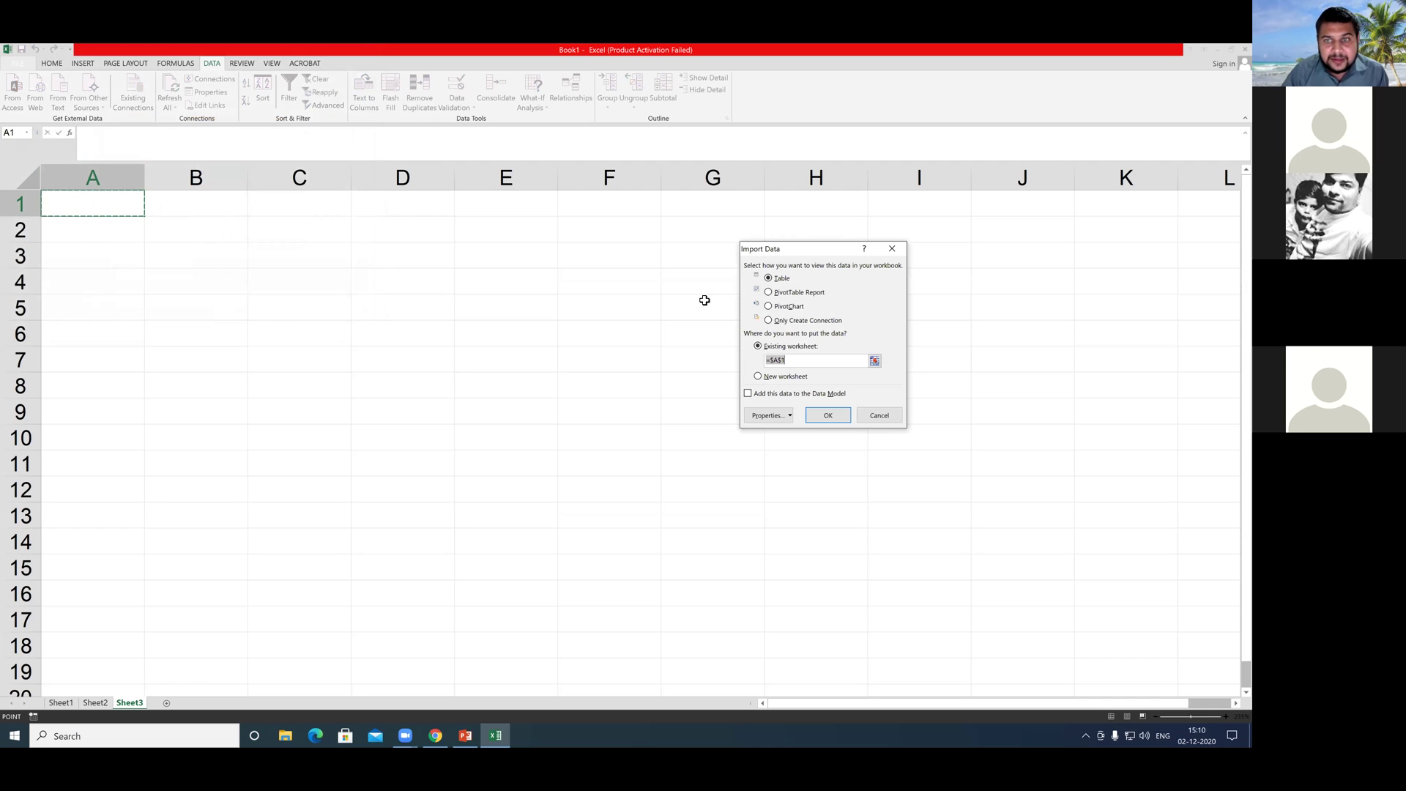
- Import the Access data as a Table into the existing worksheet starting at cell $A$1
left_click_drag(809, 249, 623, 246)
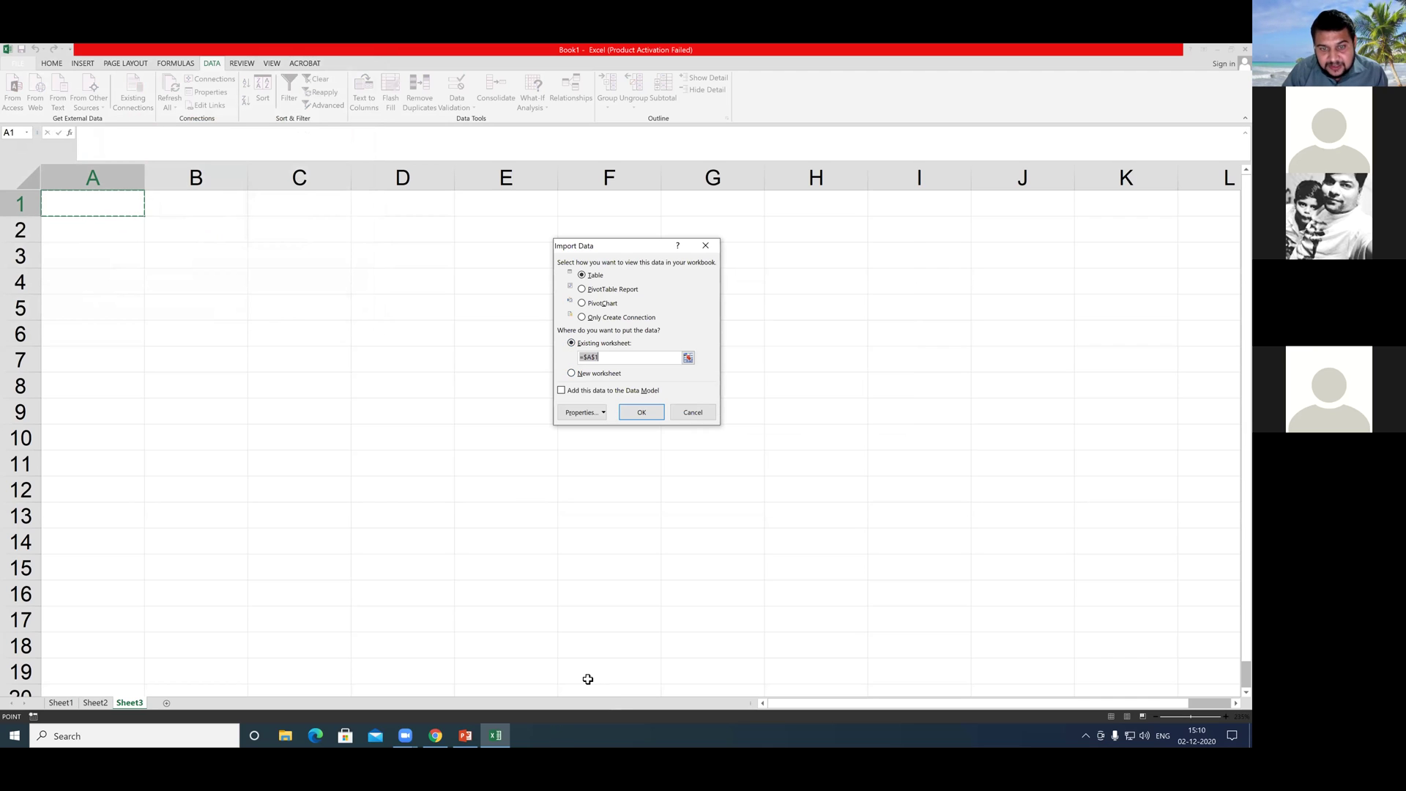
key("alt+Tab")
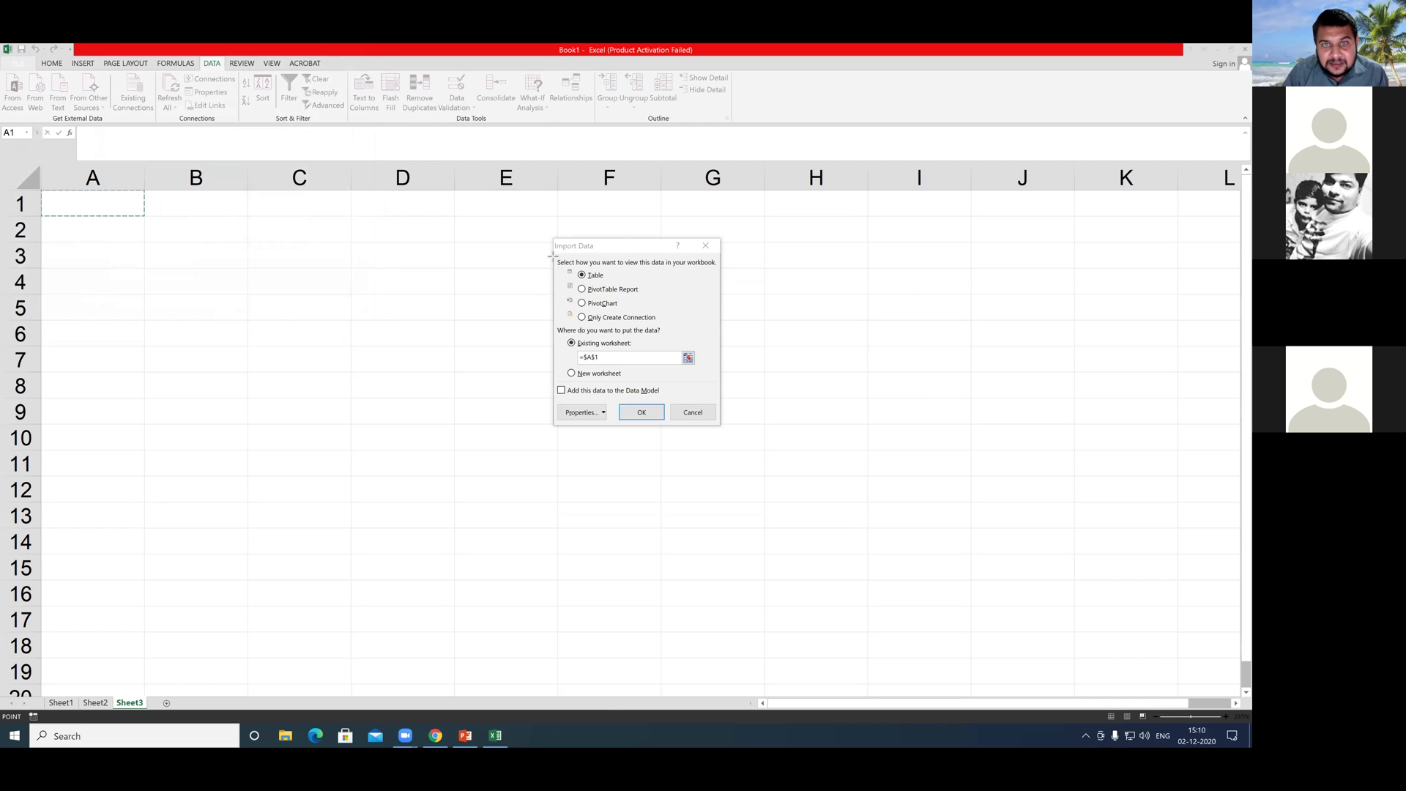
left_click_drag(564, 265, 673, 326)
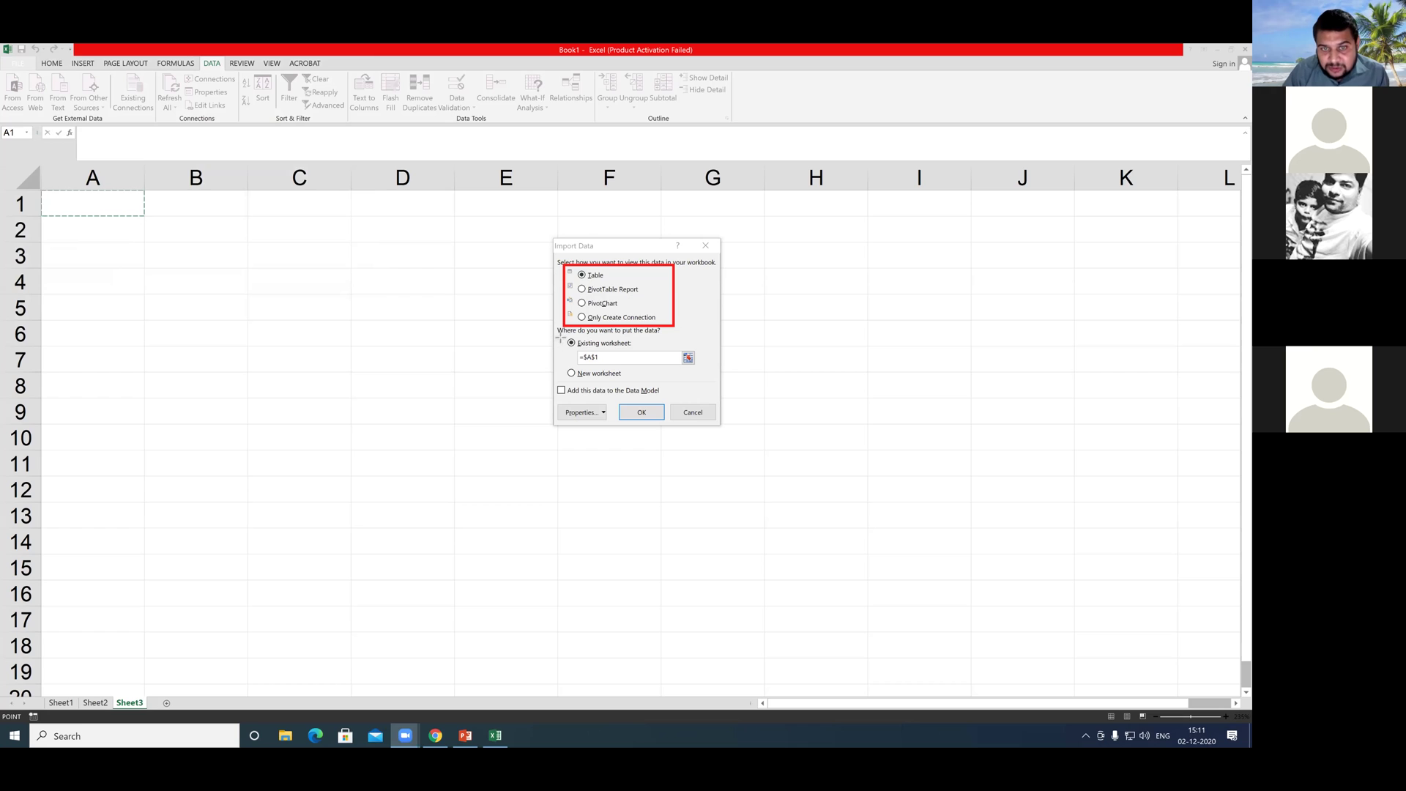
left_click_drag(560, 336, 710, 371)
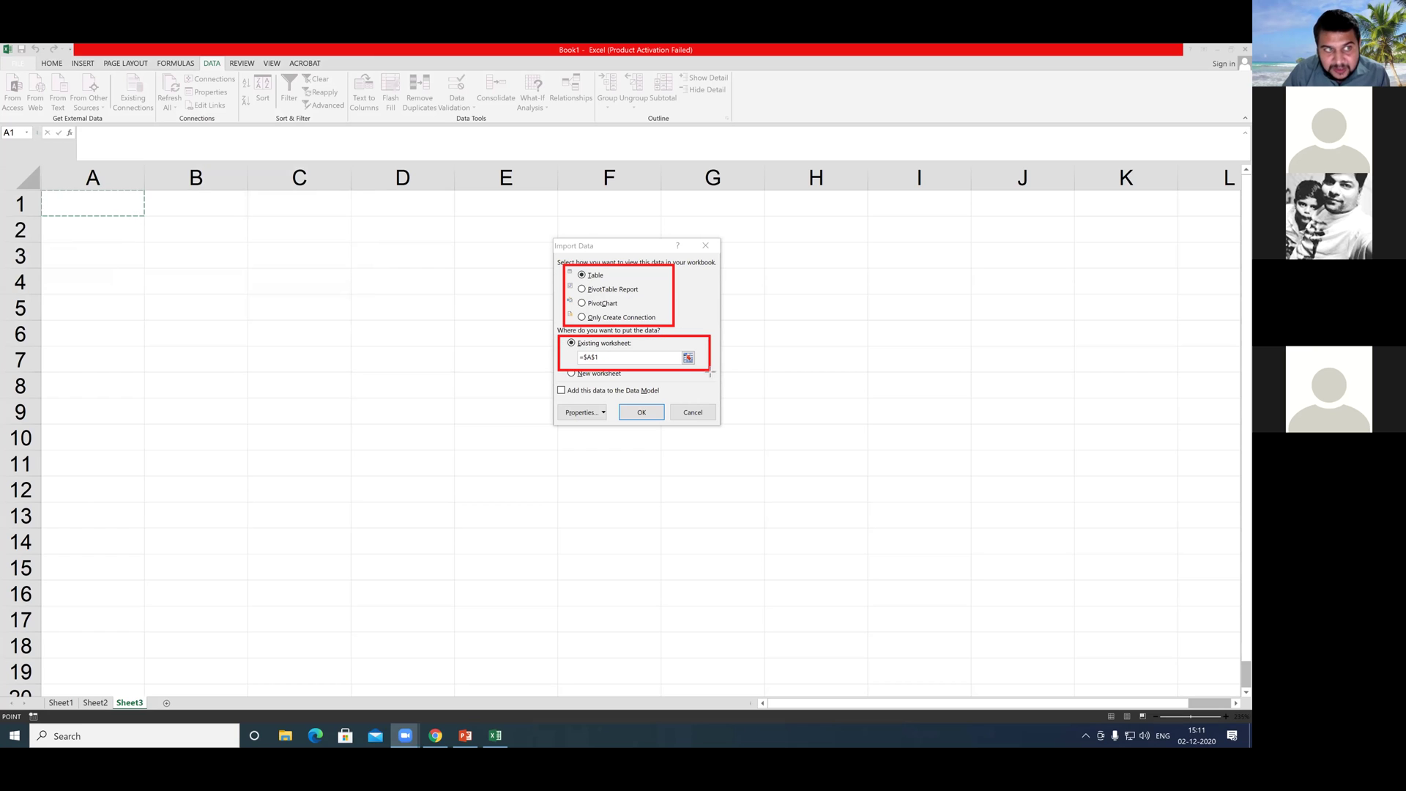
left_click_drag(38, 189, 170, 217)
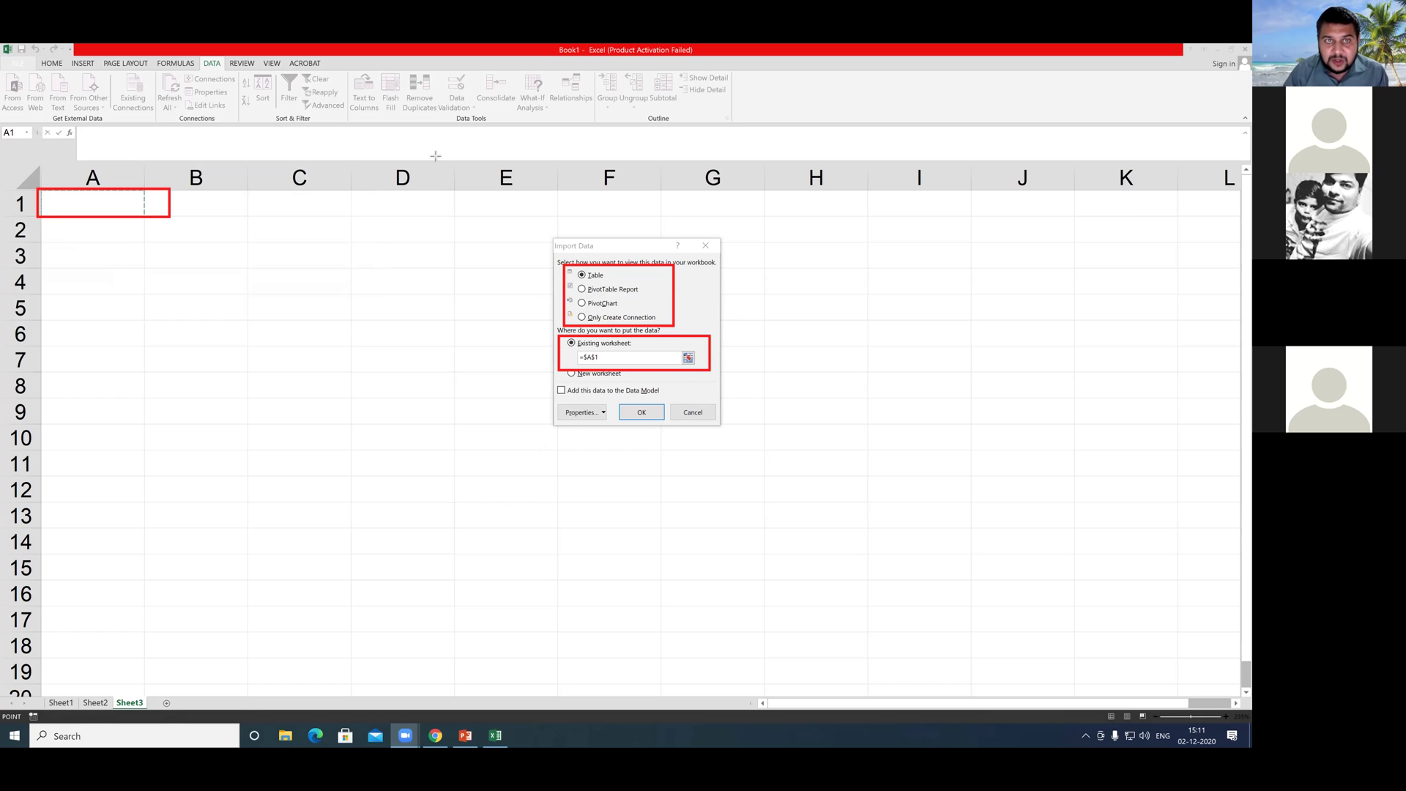
key("Escape")
left_click(637, 412)
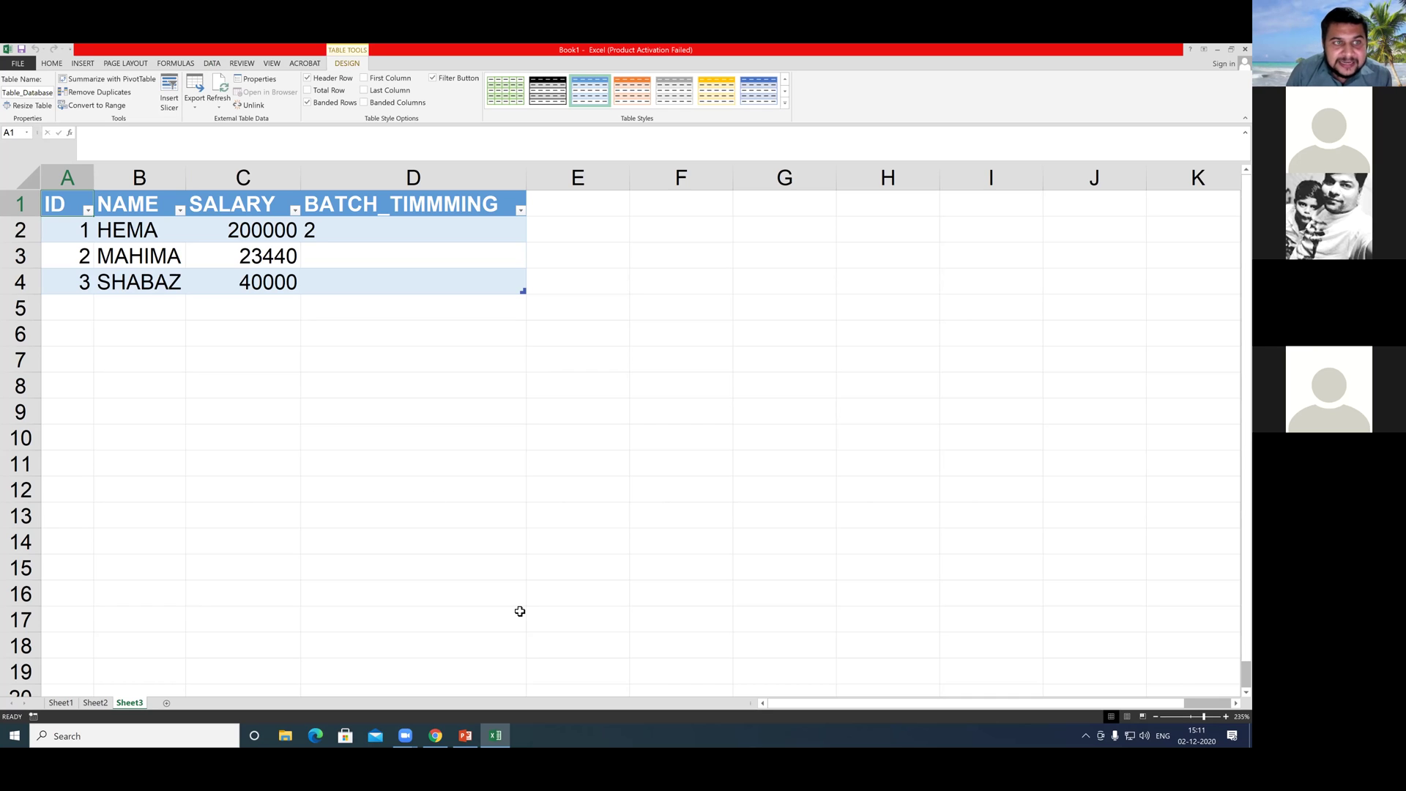
- Turn off the filter buttons on the imported table's header row
left_click_drag(81, 204, 433, 276)
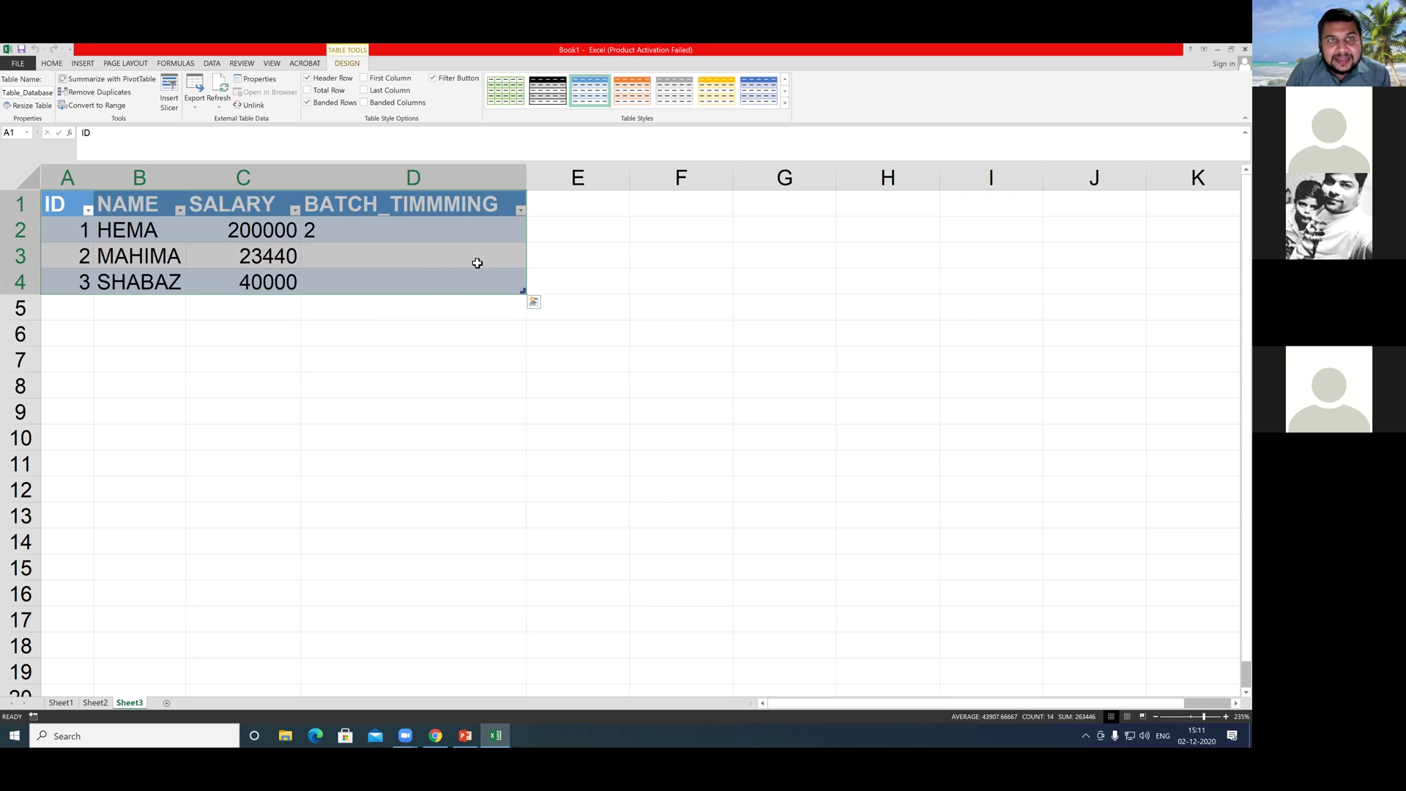
left_click(433, 78)
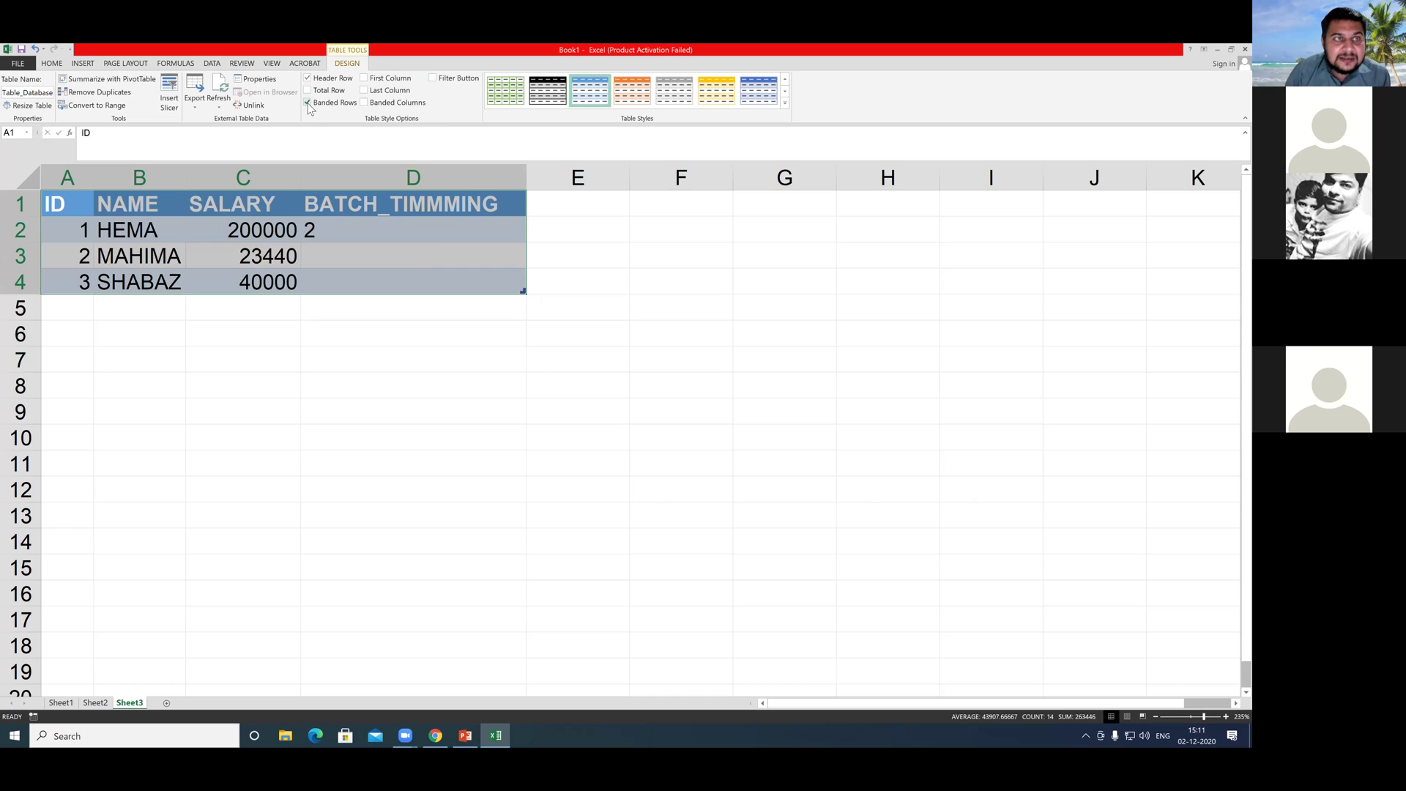
left_click(244, 331)
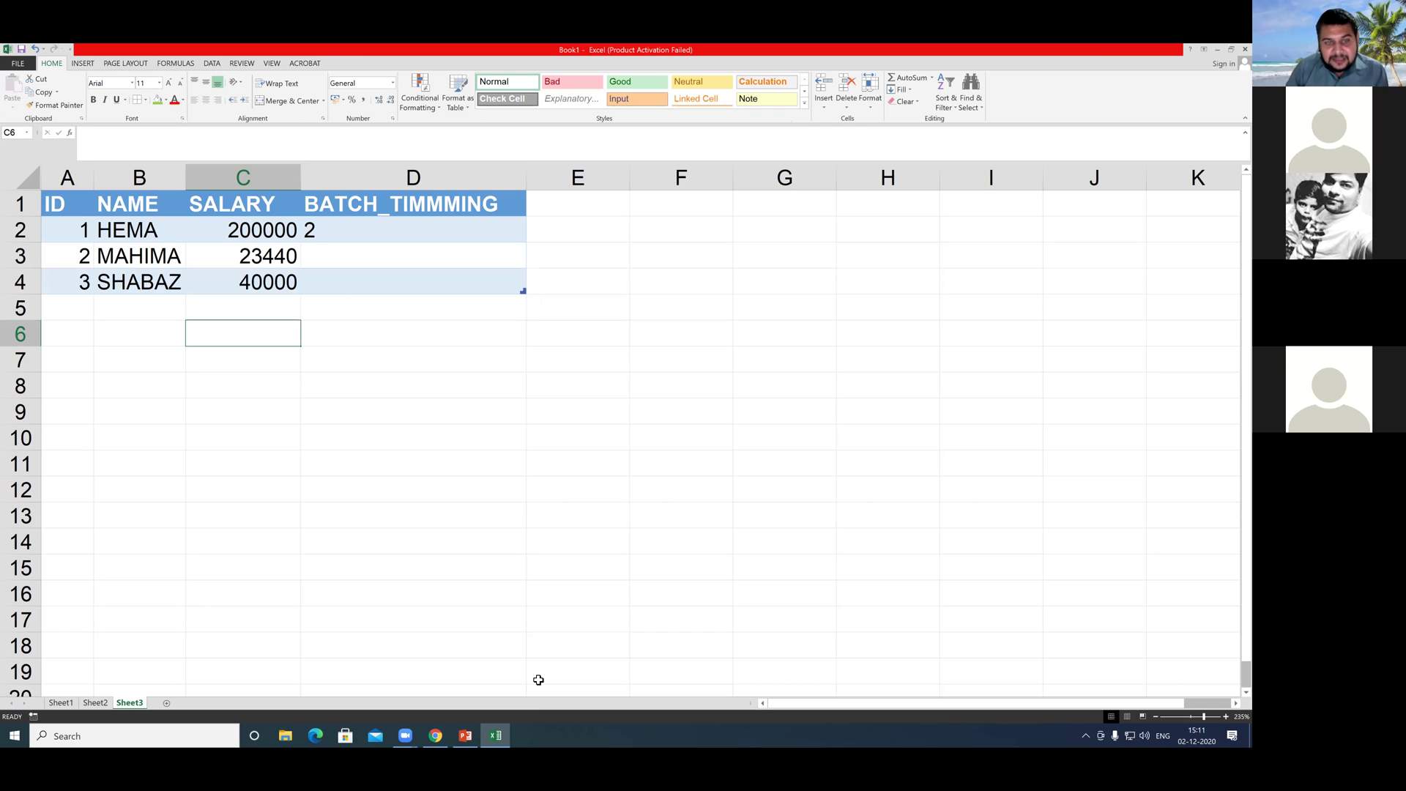
- Add a new worksheet, enter 2 in A1 and 4 in A2, and fill the series down to 20 in A10
left_click(166, 702)
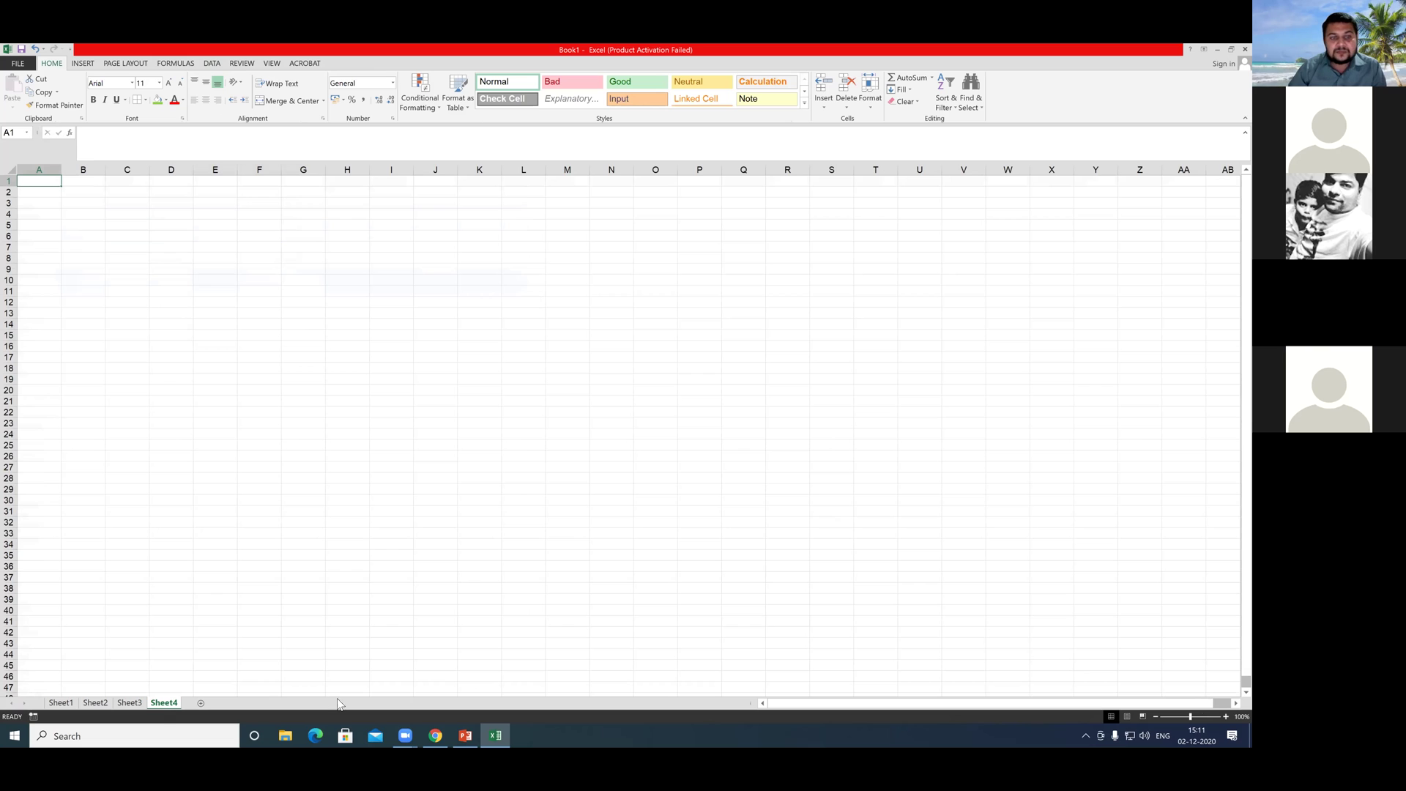
left_click_drag(1190, 717, 1199, 717)
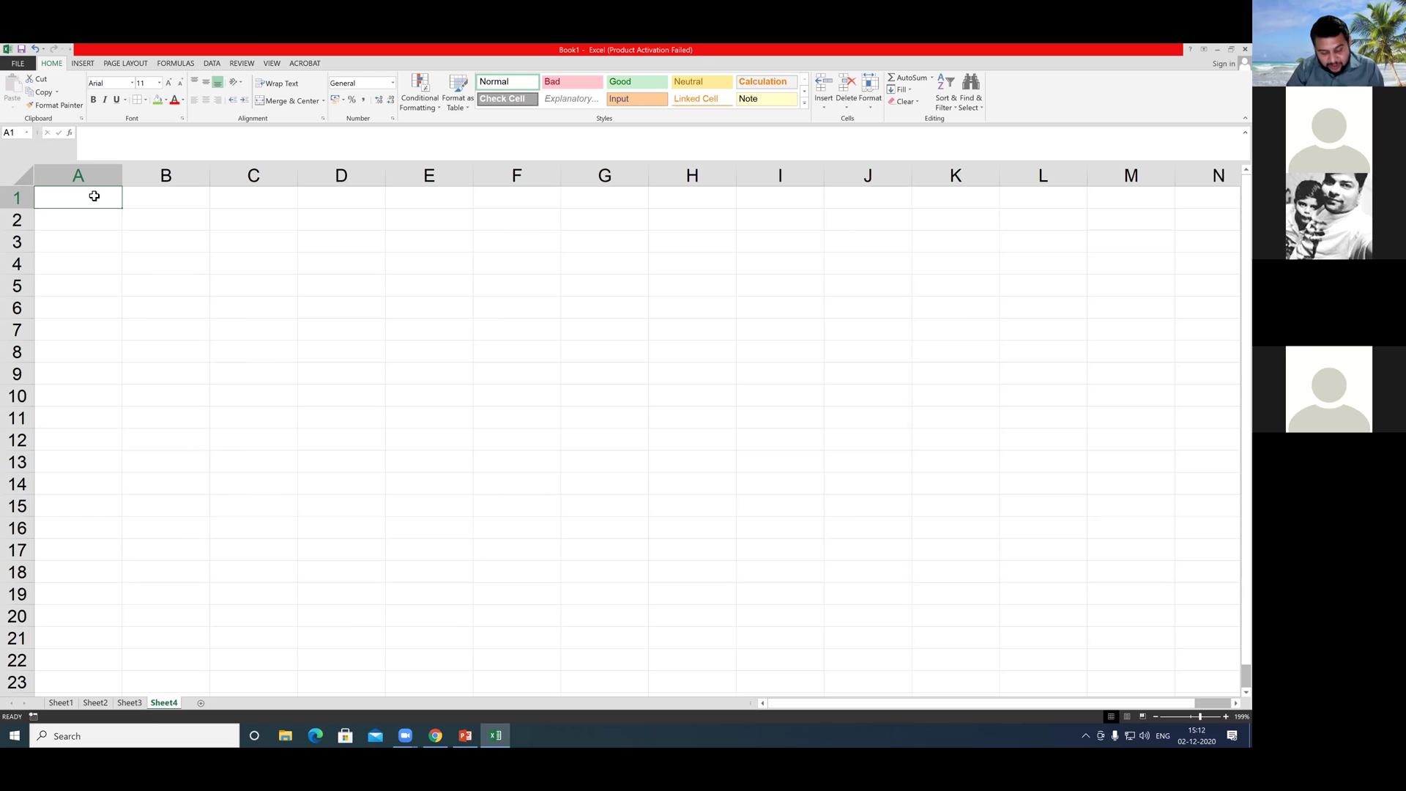
type("2")
left_click(83, 222)
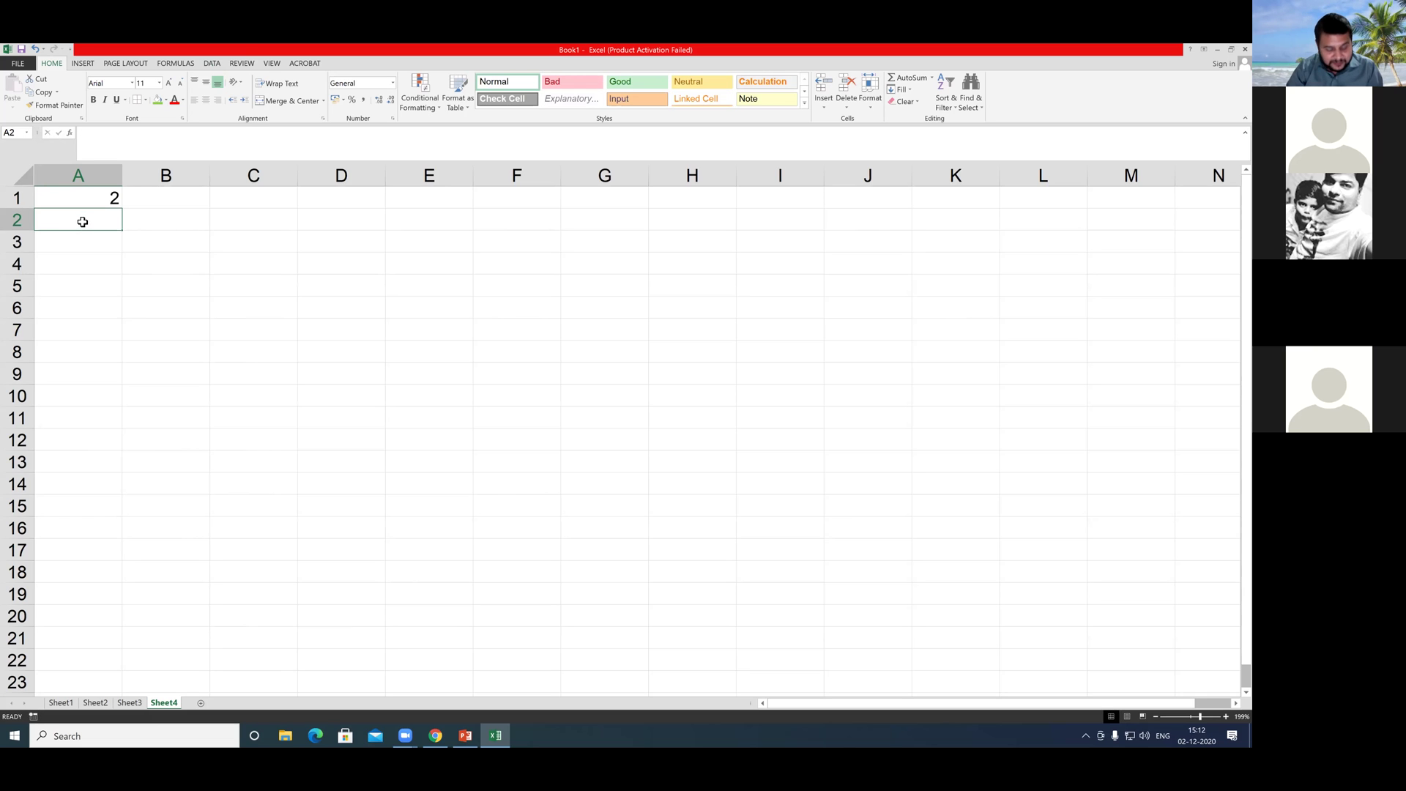
type("4")
key("Return")
left_click_drag(81, 195, 133, 396)
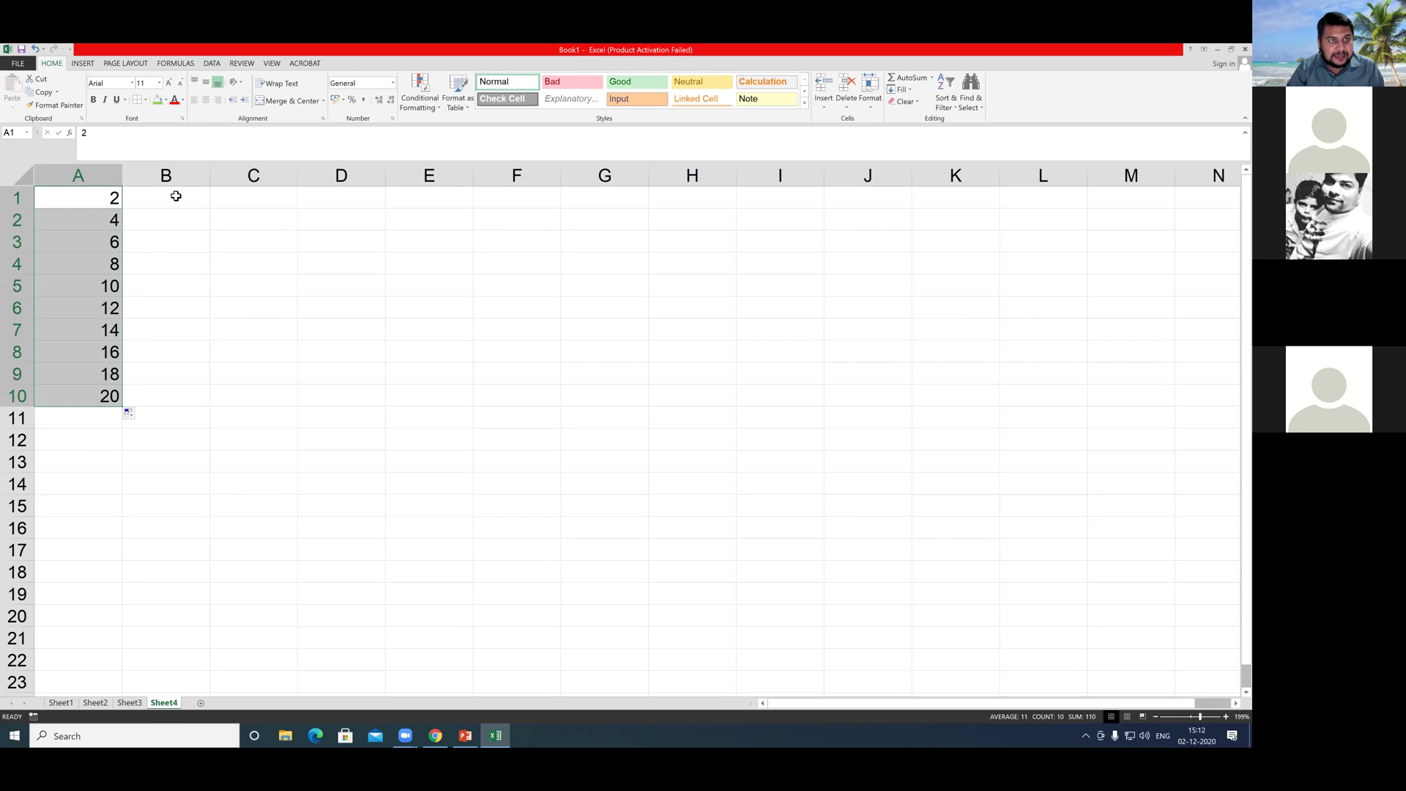
- Enter 3 in B1 and 6 in B2, and fill the series down to 30 in B10
left_click(176, 196)
type("3")
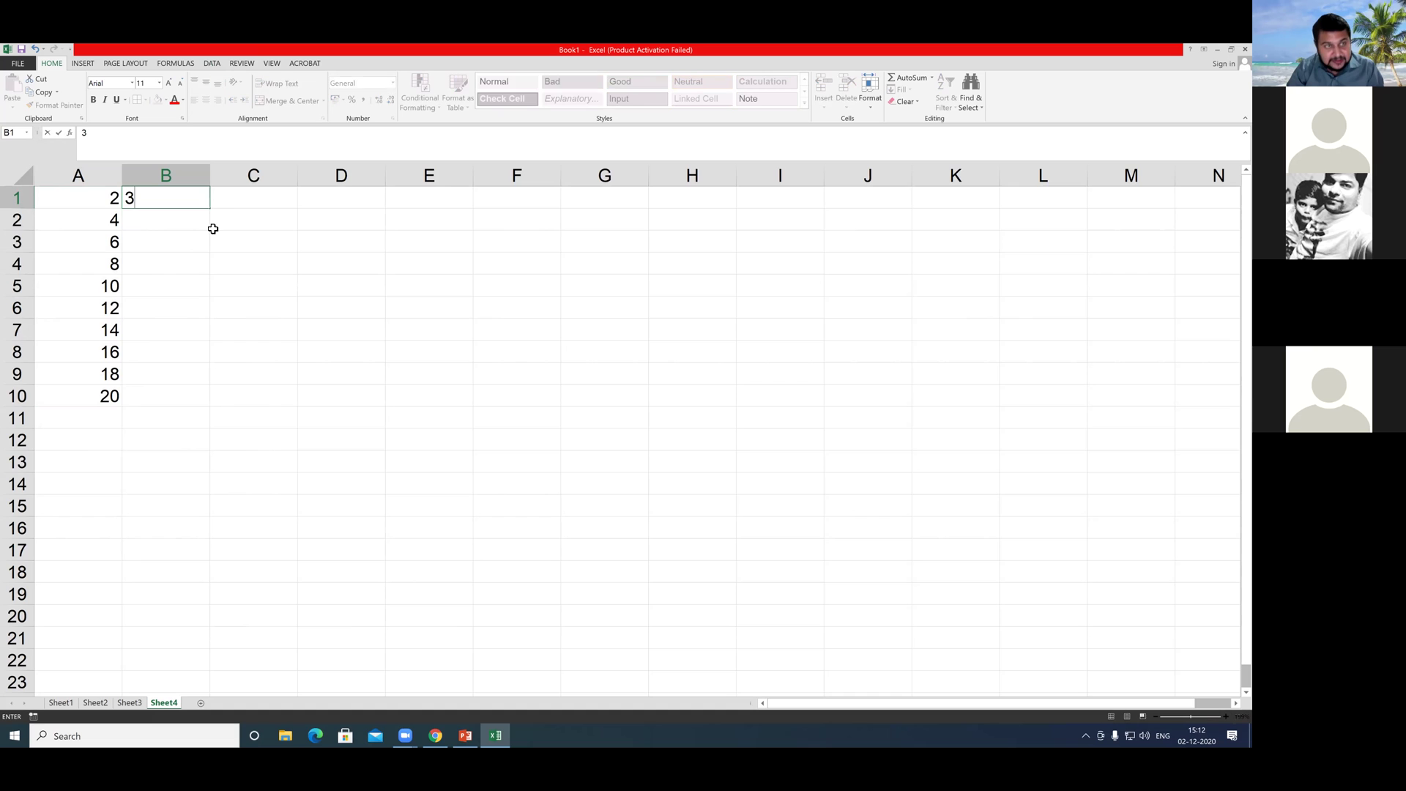
left_click(171, 218)
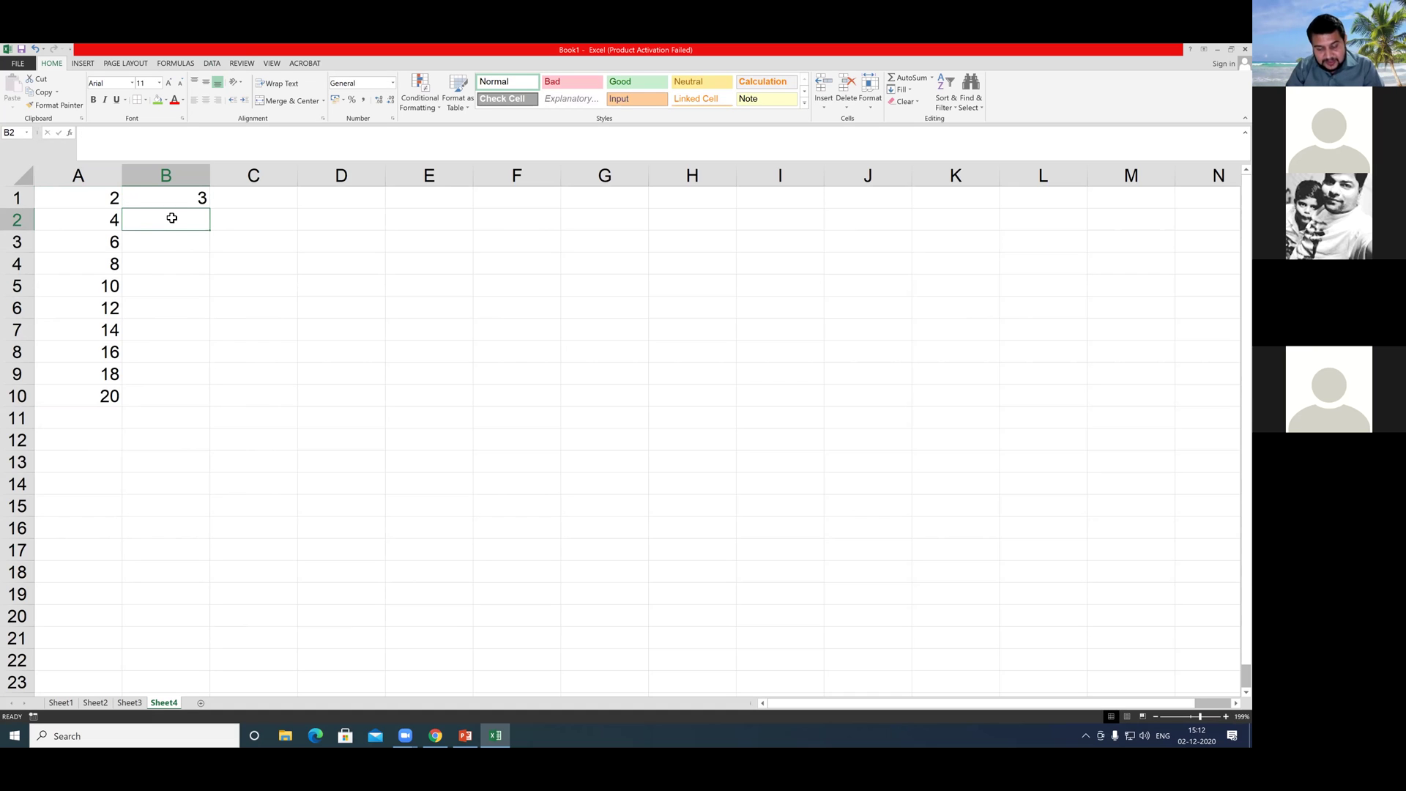
type("6")
key("Return")
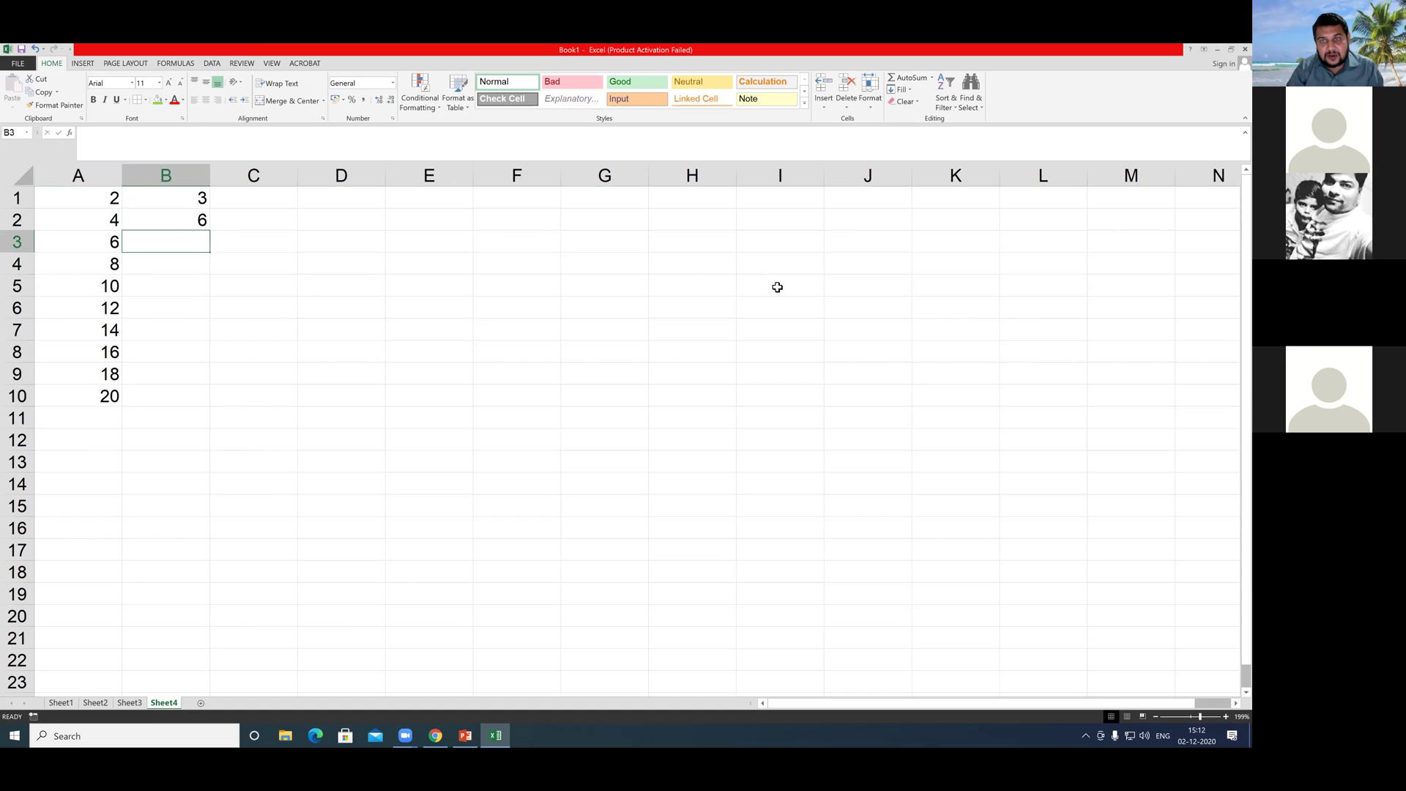
left_click_drag(163, 192, 206, 406)
- Fill the number series in A1:B10 across to column H to complete the multiplication tables
left_click_drag(69, 197, 725, 407)
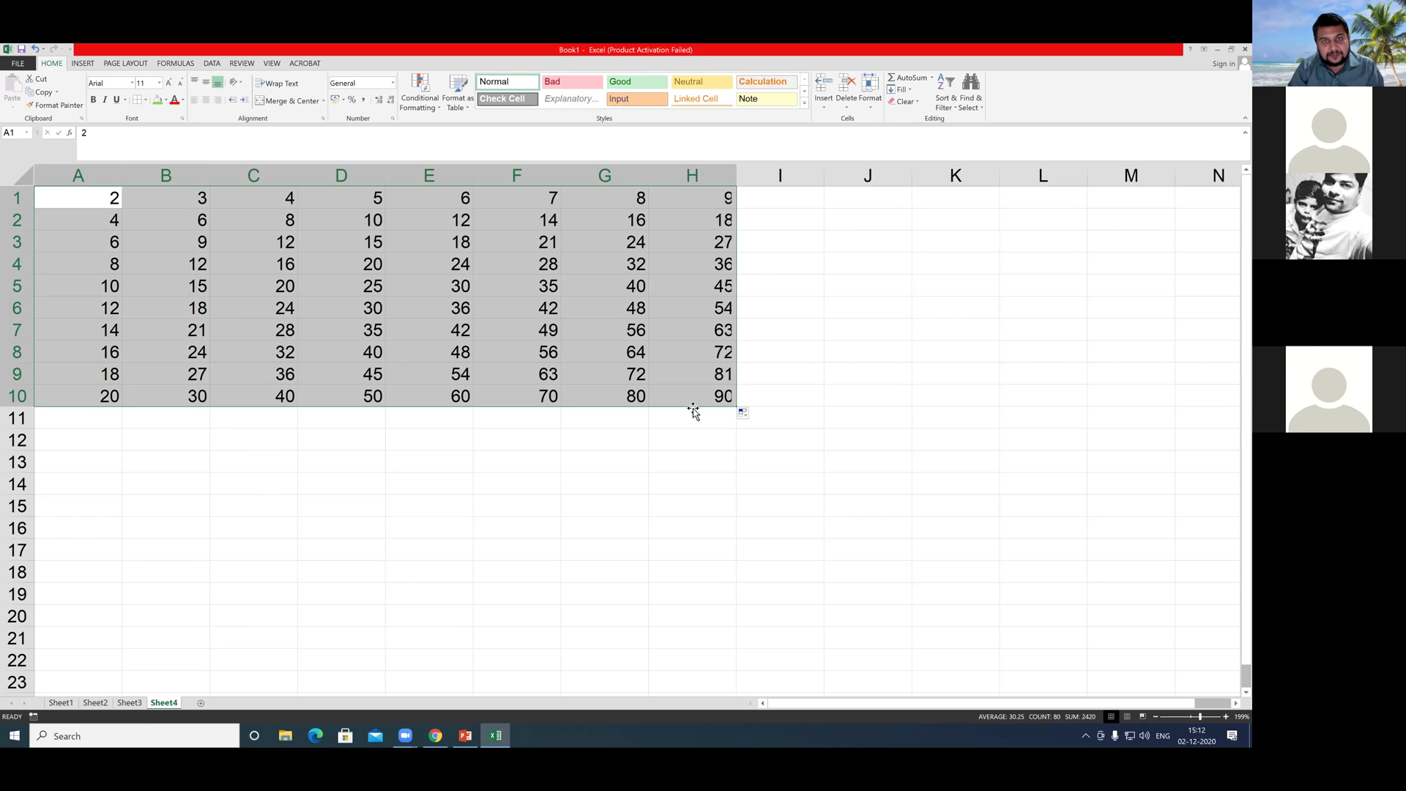
left_click(90, 419)
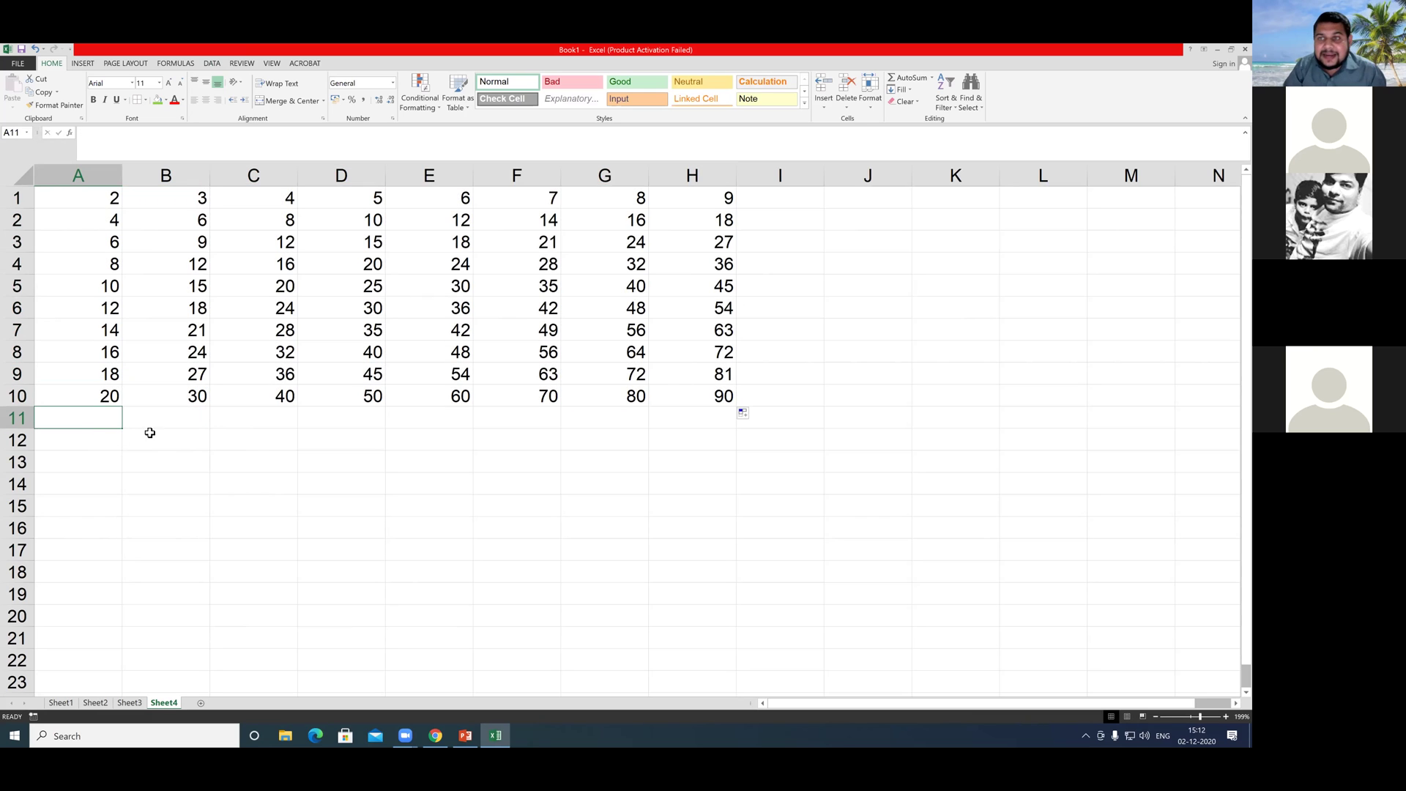
left_click(407, 108)
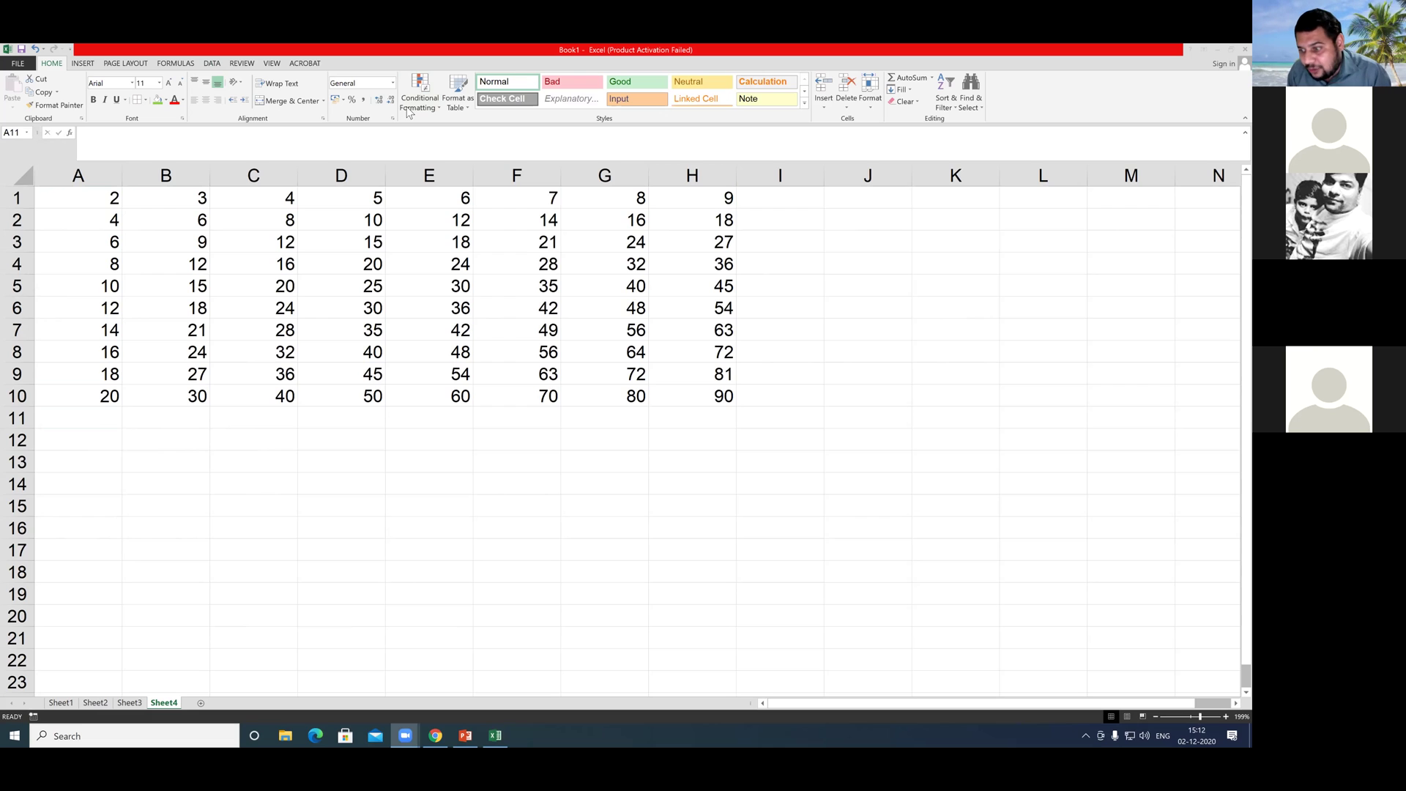
left_click_drag(1199, 717, 1204, 717)
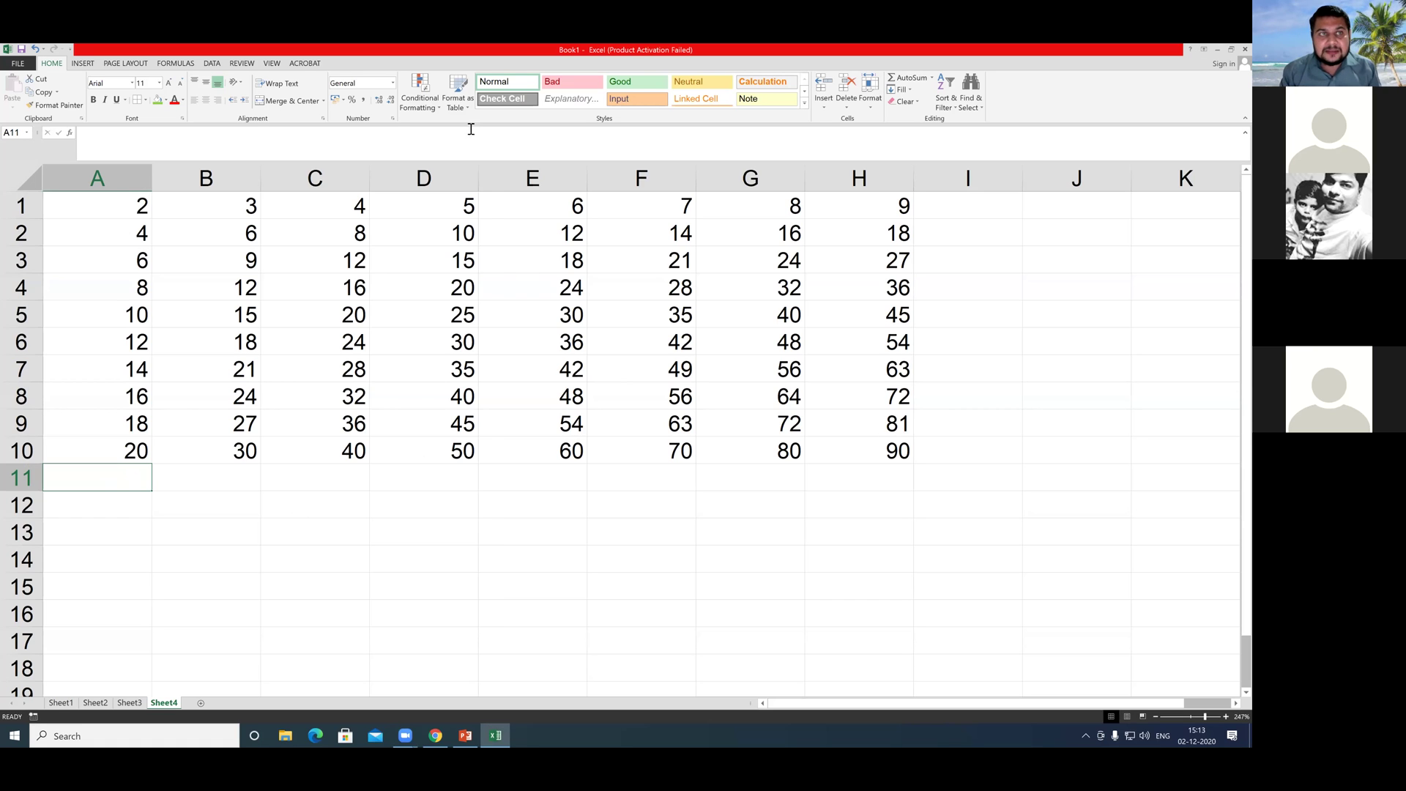
- Start recording Macro1 with cell A11 selected, assigning it the shortcut Ctrl+q and storing it in This Workbook
left_click(271, 63)
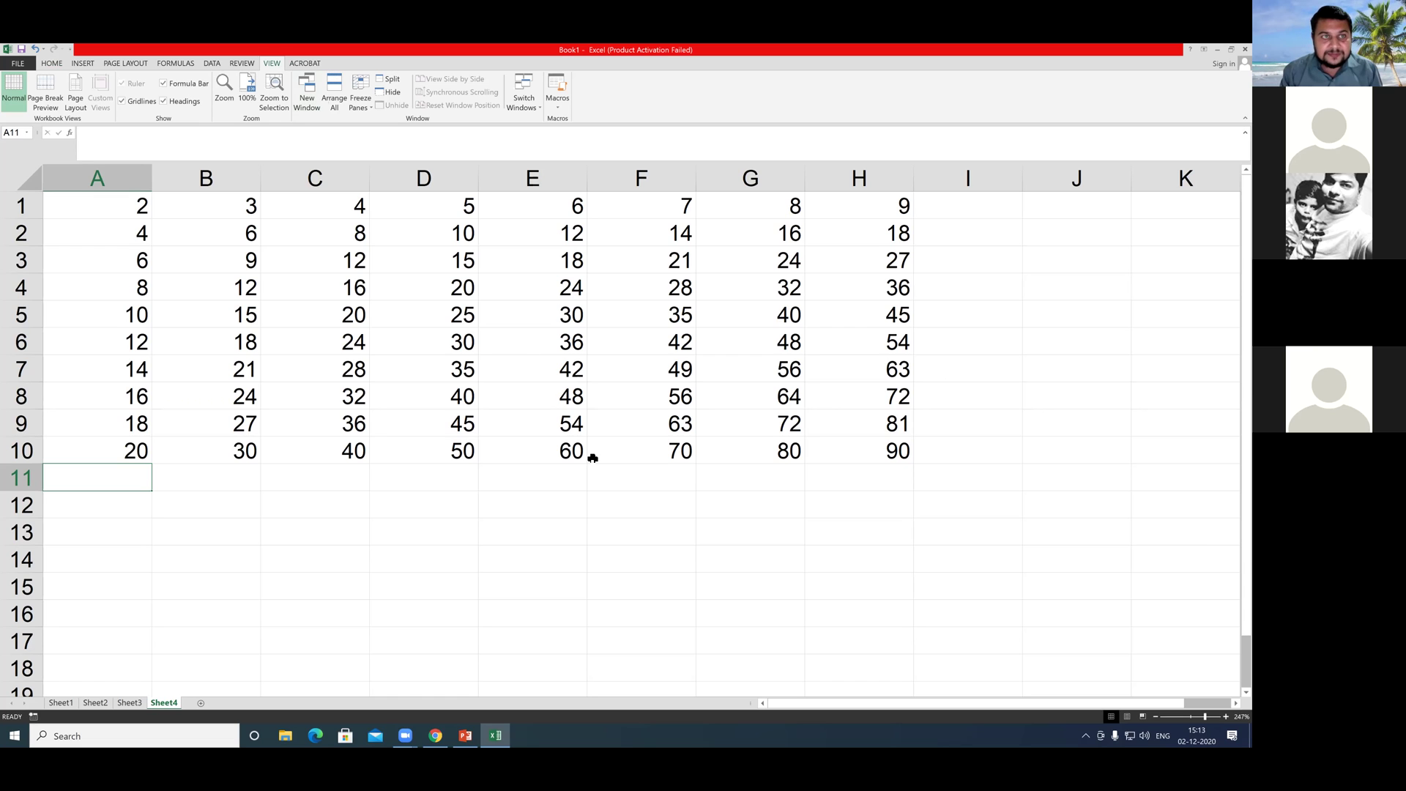
left_click_drag(305, 203, 272, 66)
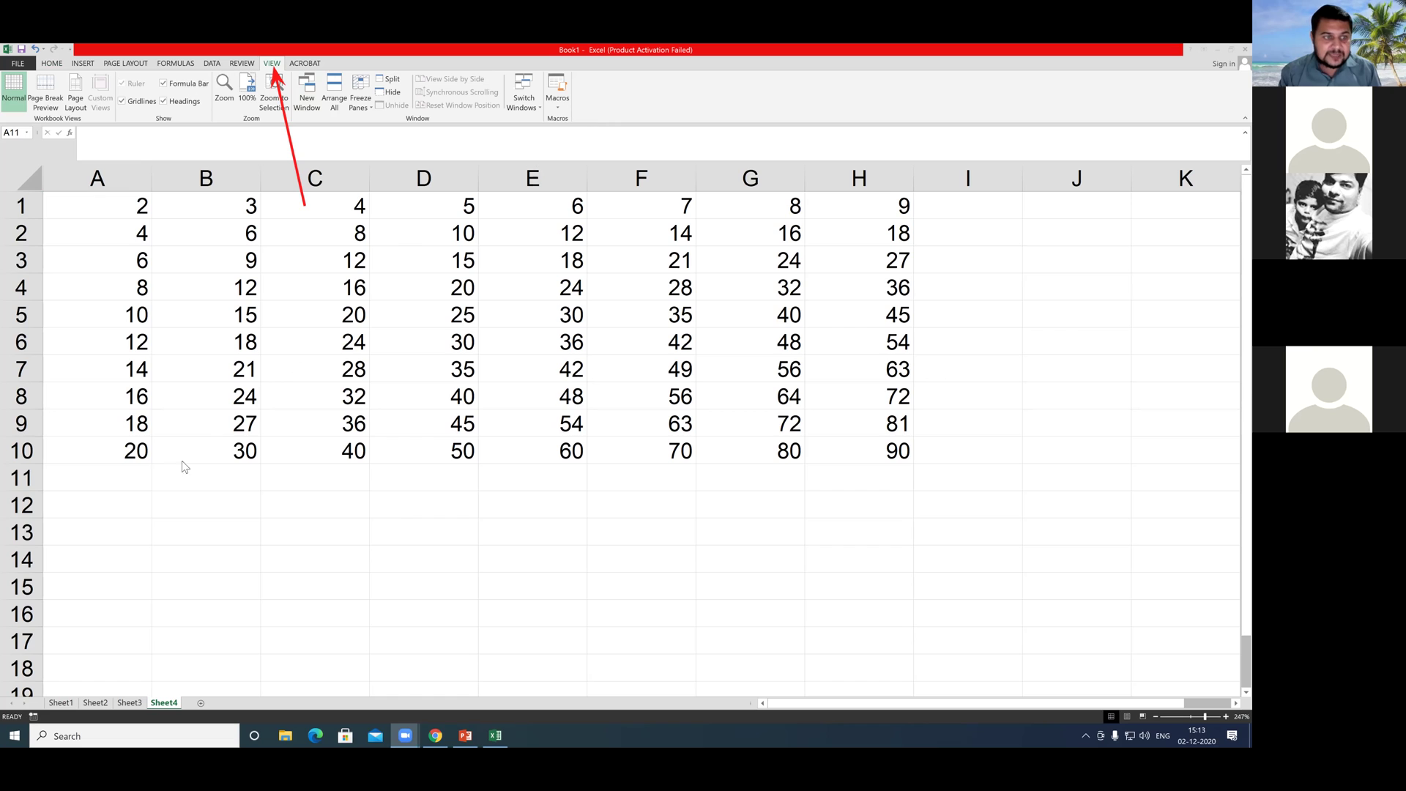
left_click(108, 480)
left_click(557, 103)
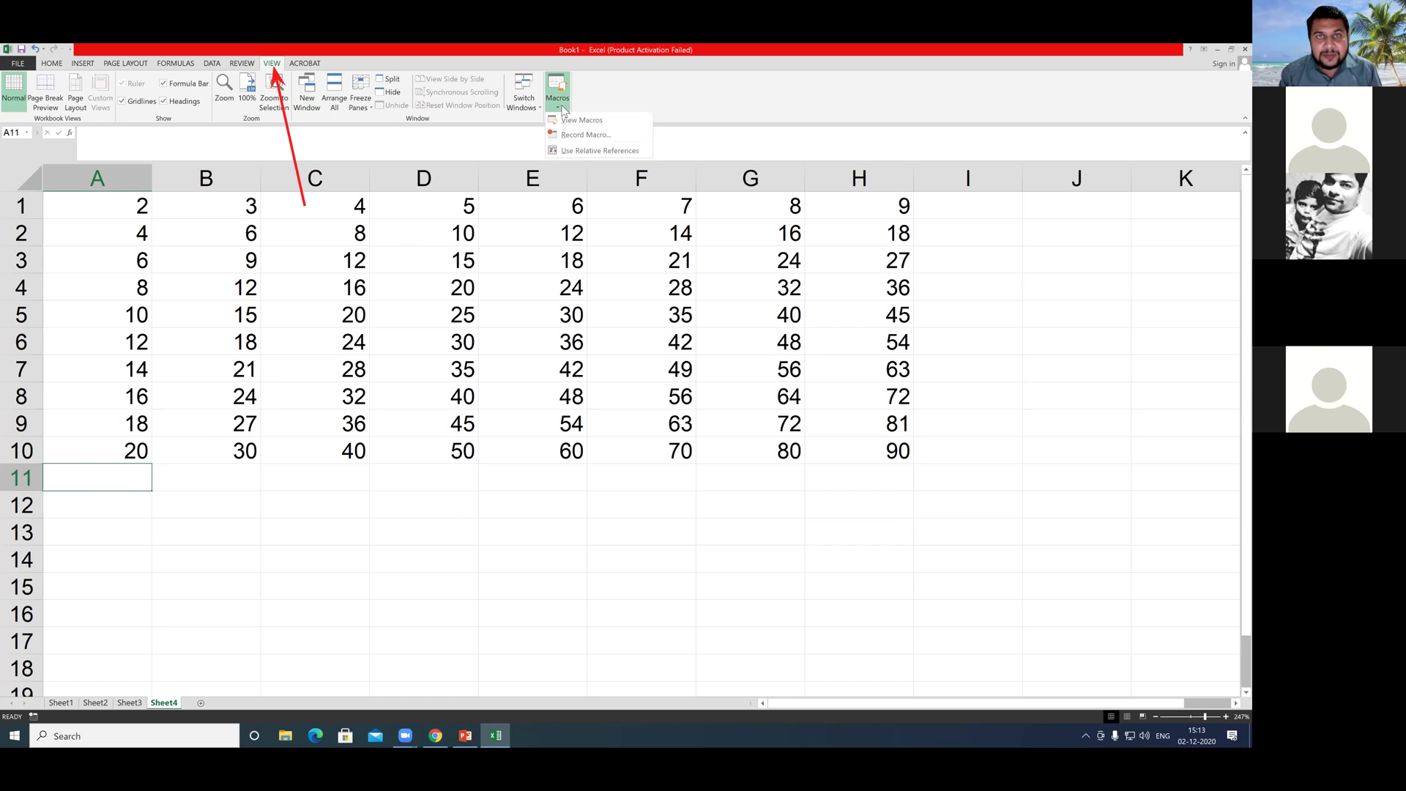
left_click(585, 135)
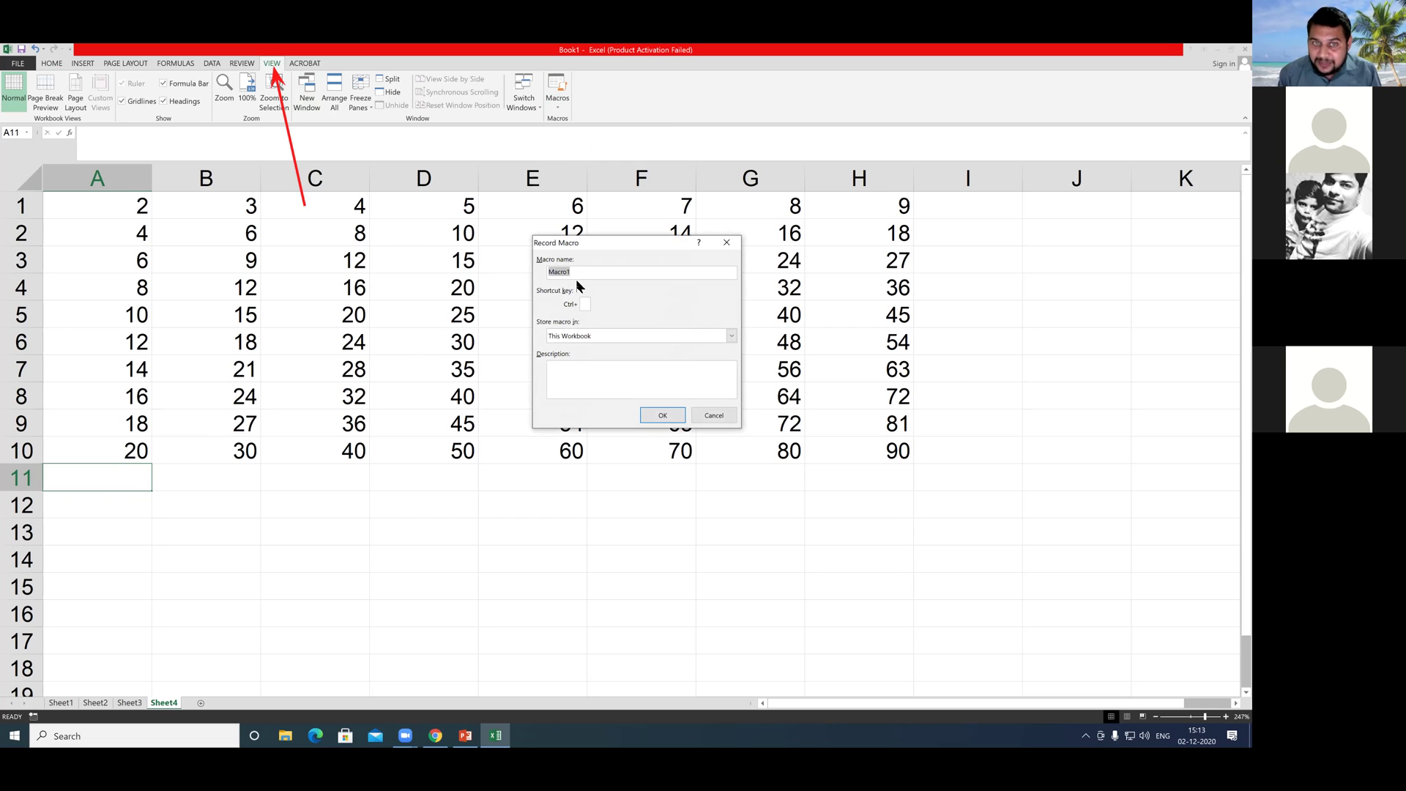
left_click(585, 305)
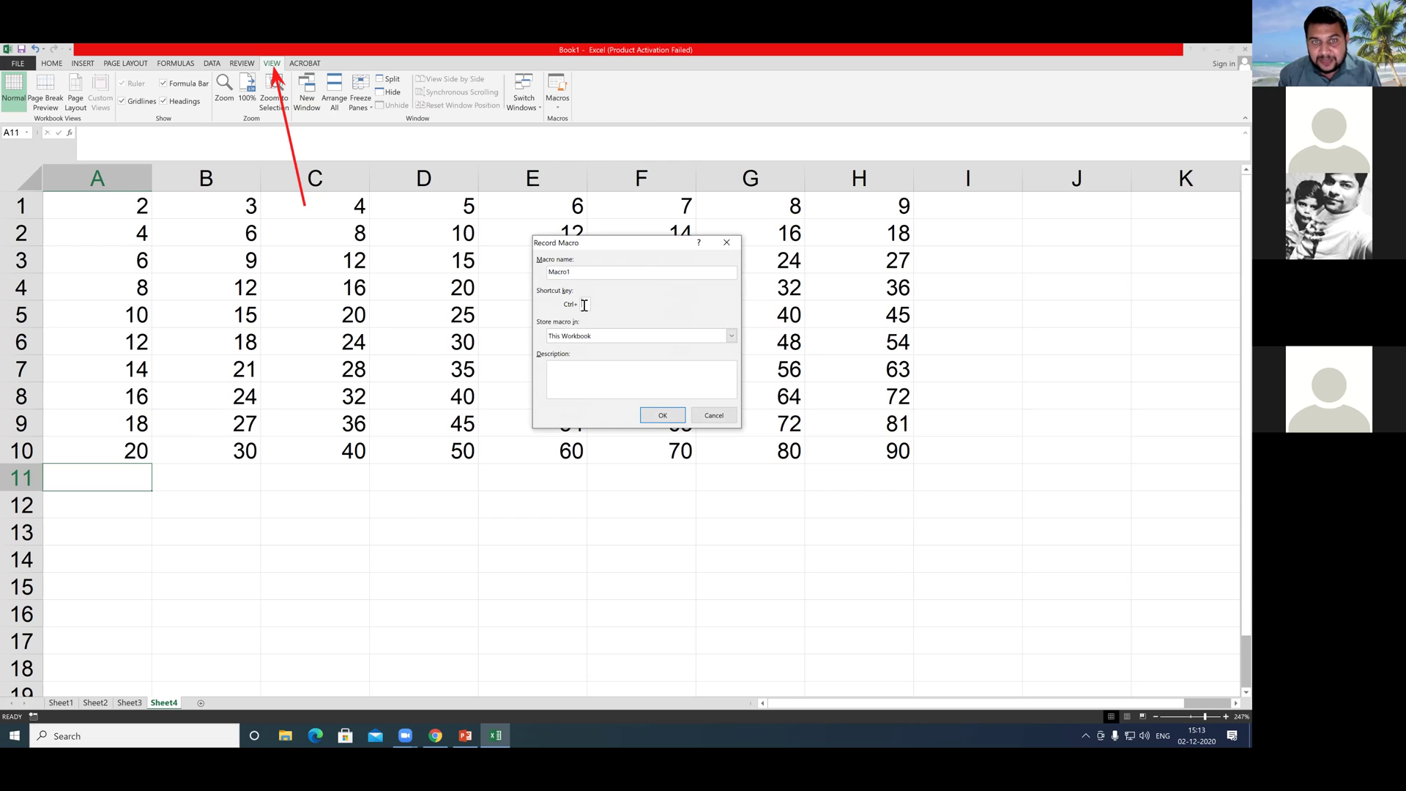
type("q")
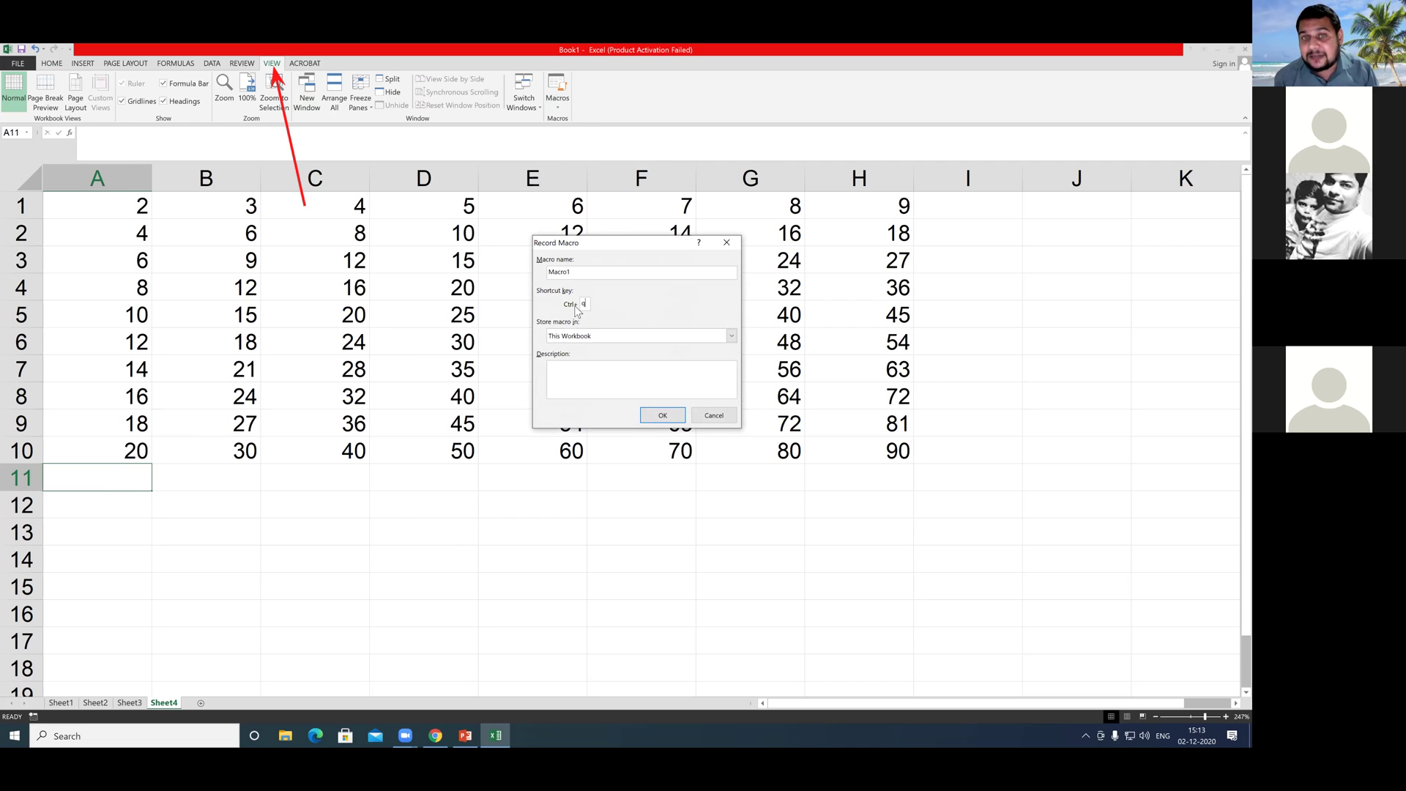
left_click(649, 416)
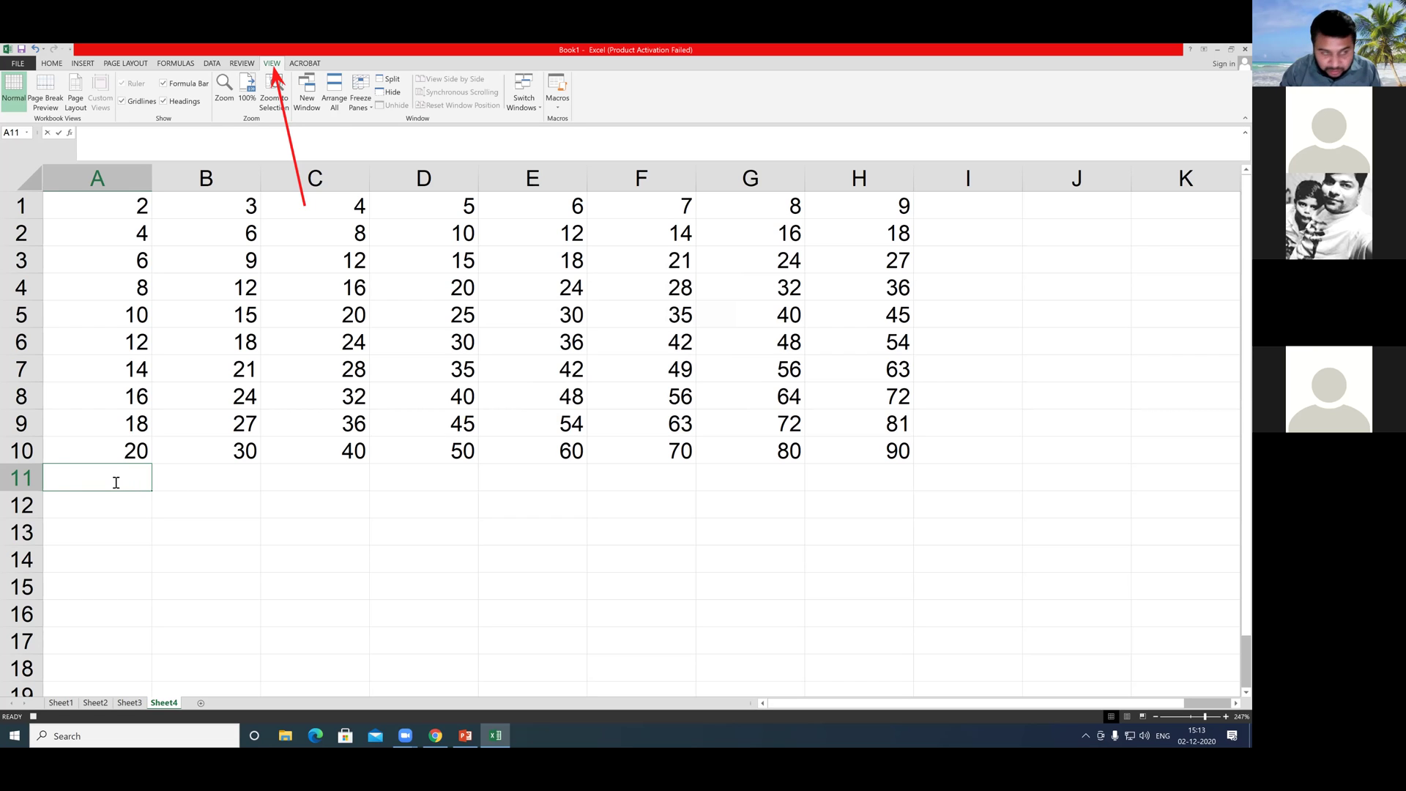
- Record the formula =SUM(A1:A10) in A11, select B11, and stop the macro recording
type("=sum(")
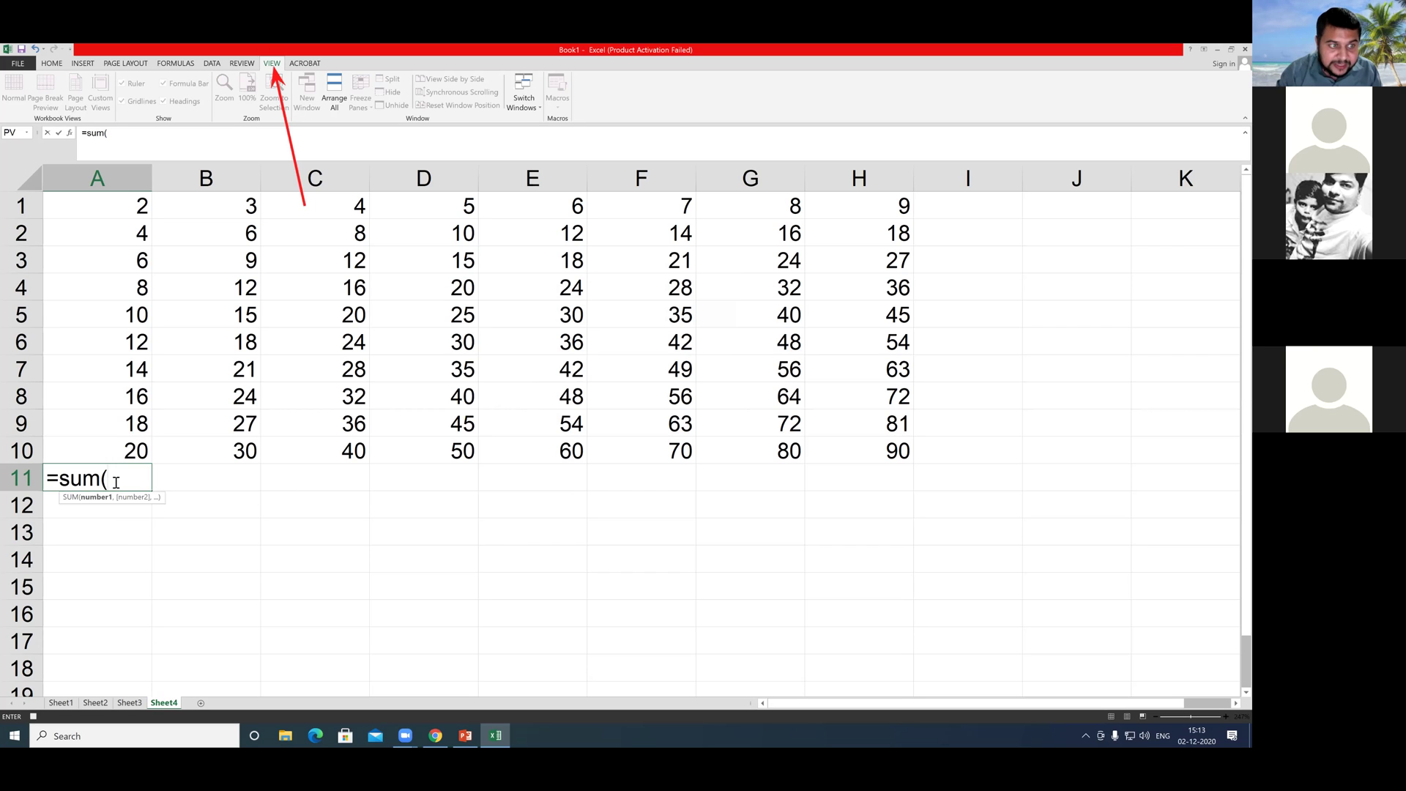
left_click_drag(132, 199, 116, 448)
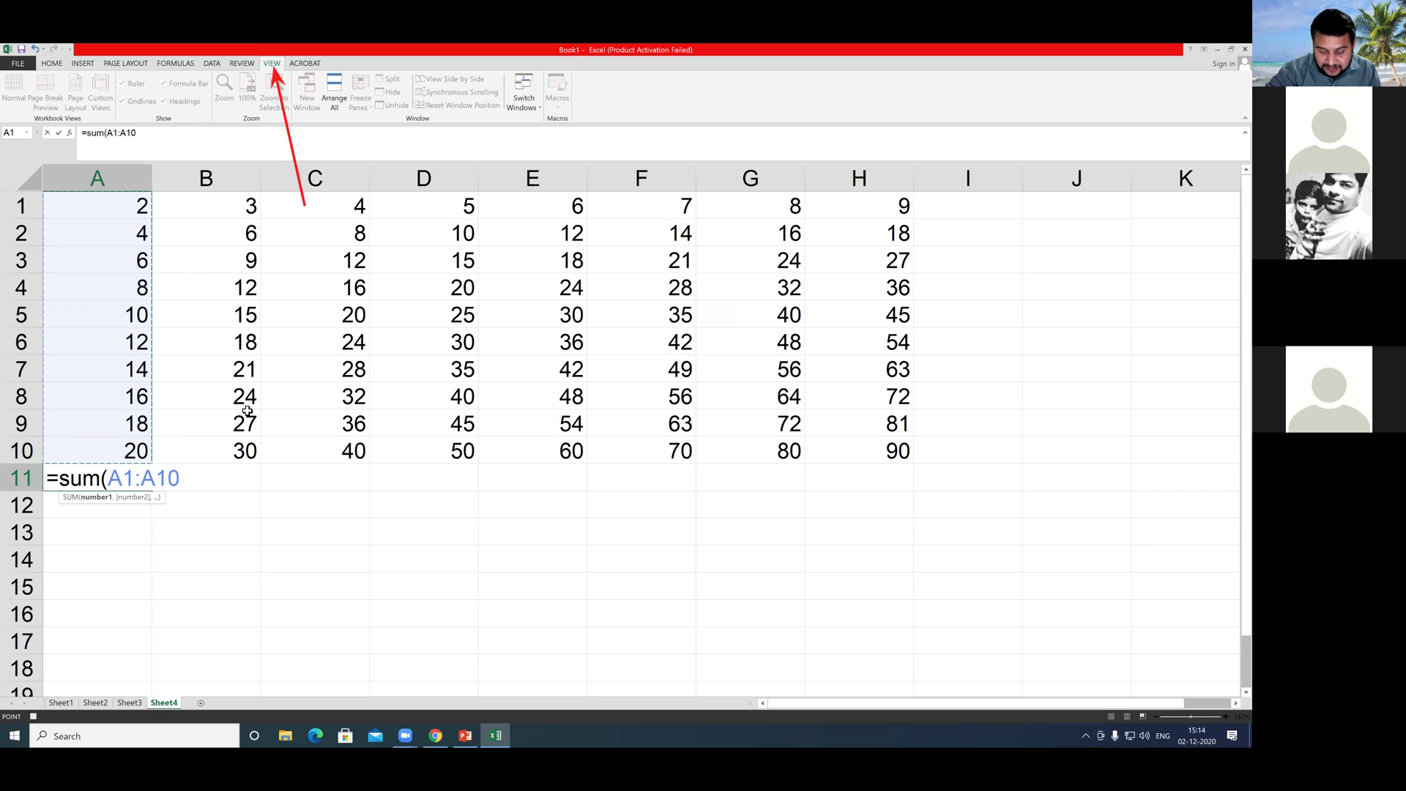
type(")")
key("Return")
key("Up")
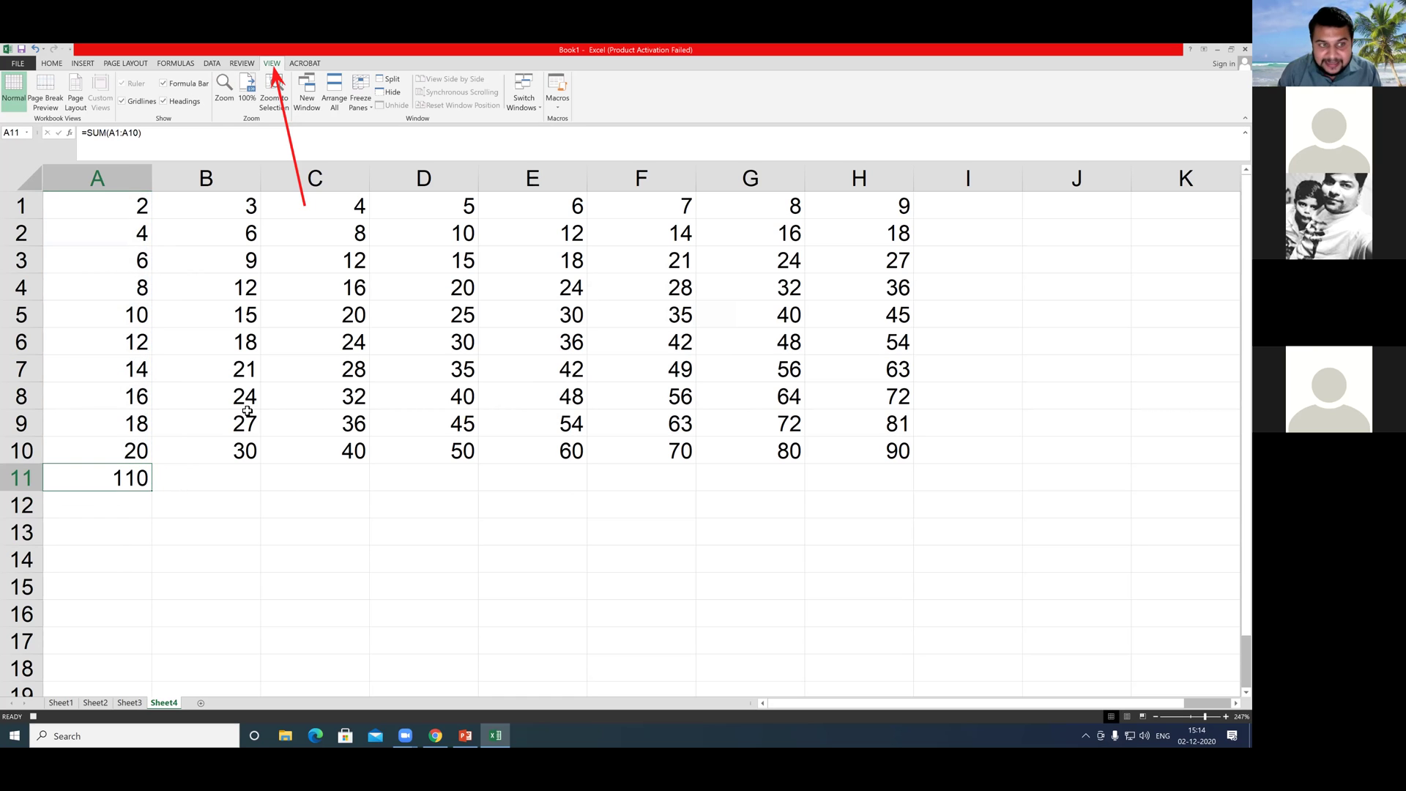
key("Right")
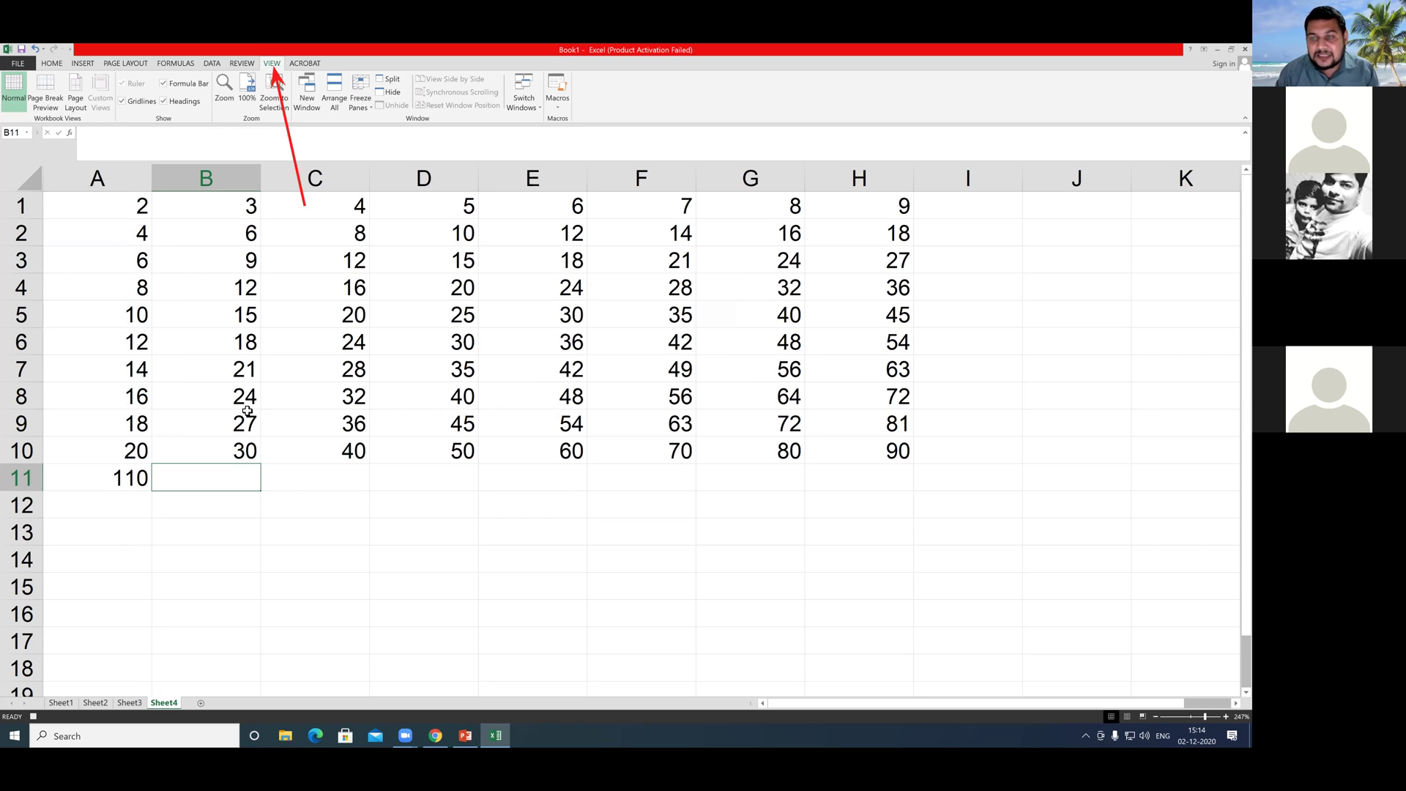
left_click(563, 110)
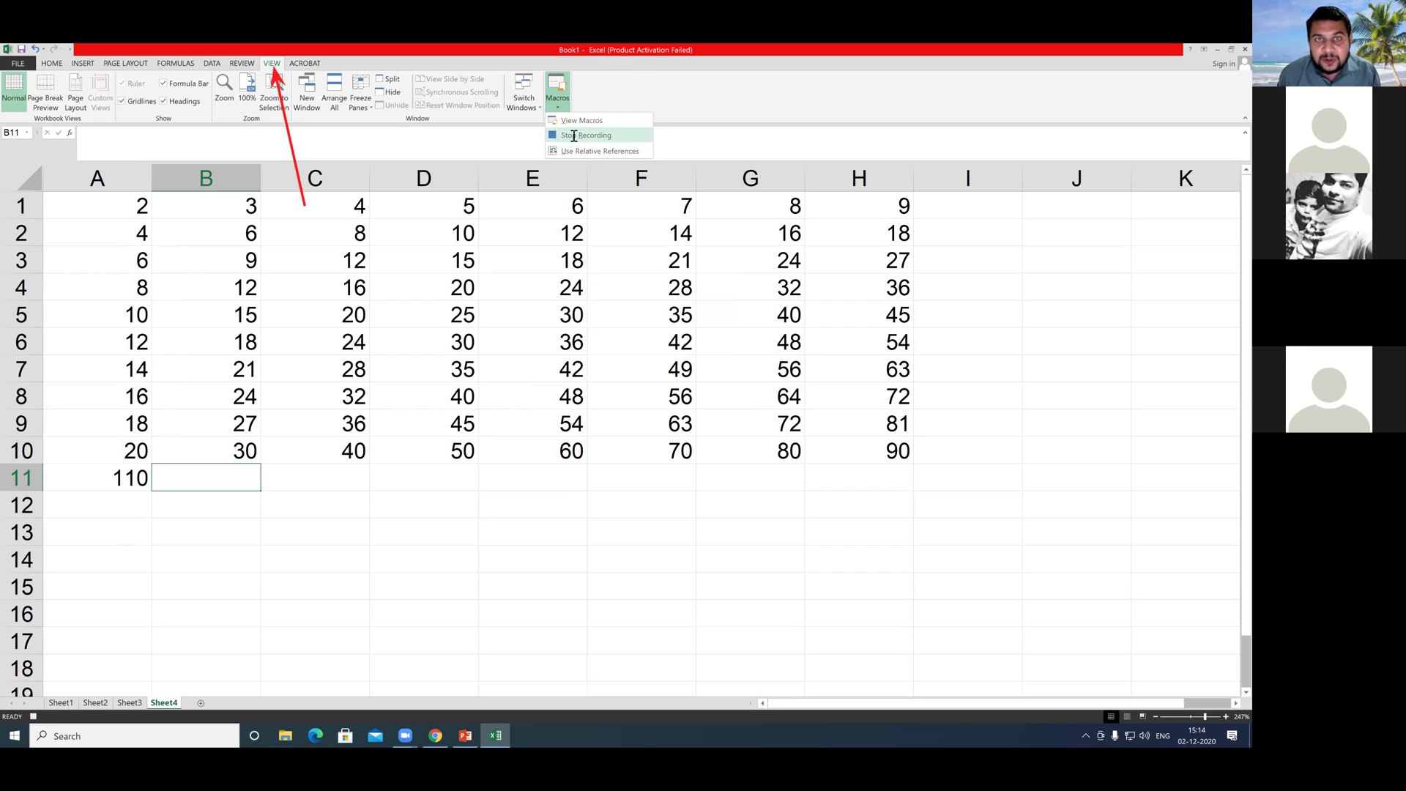
left_click(574, 136)
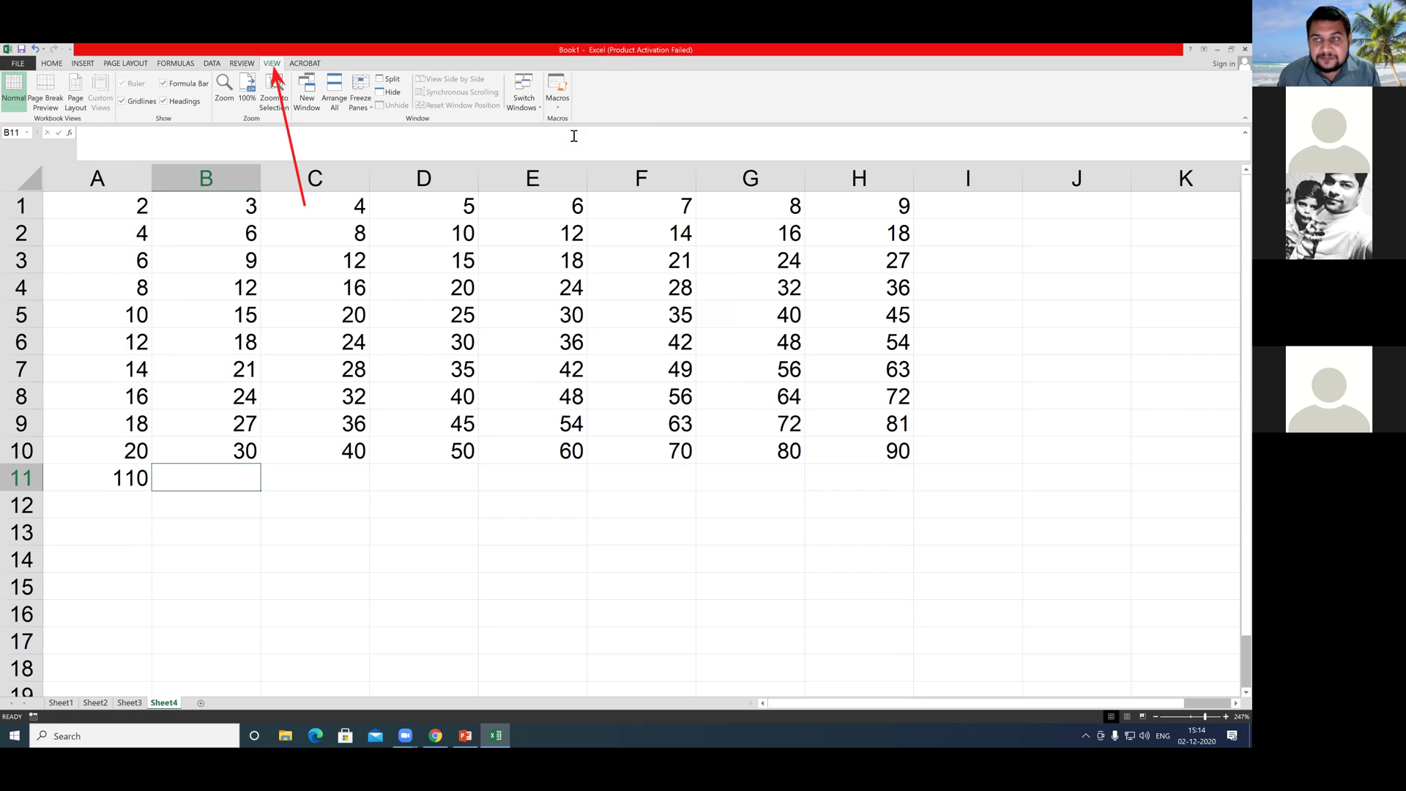
left_click(529, 480)
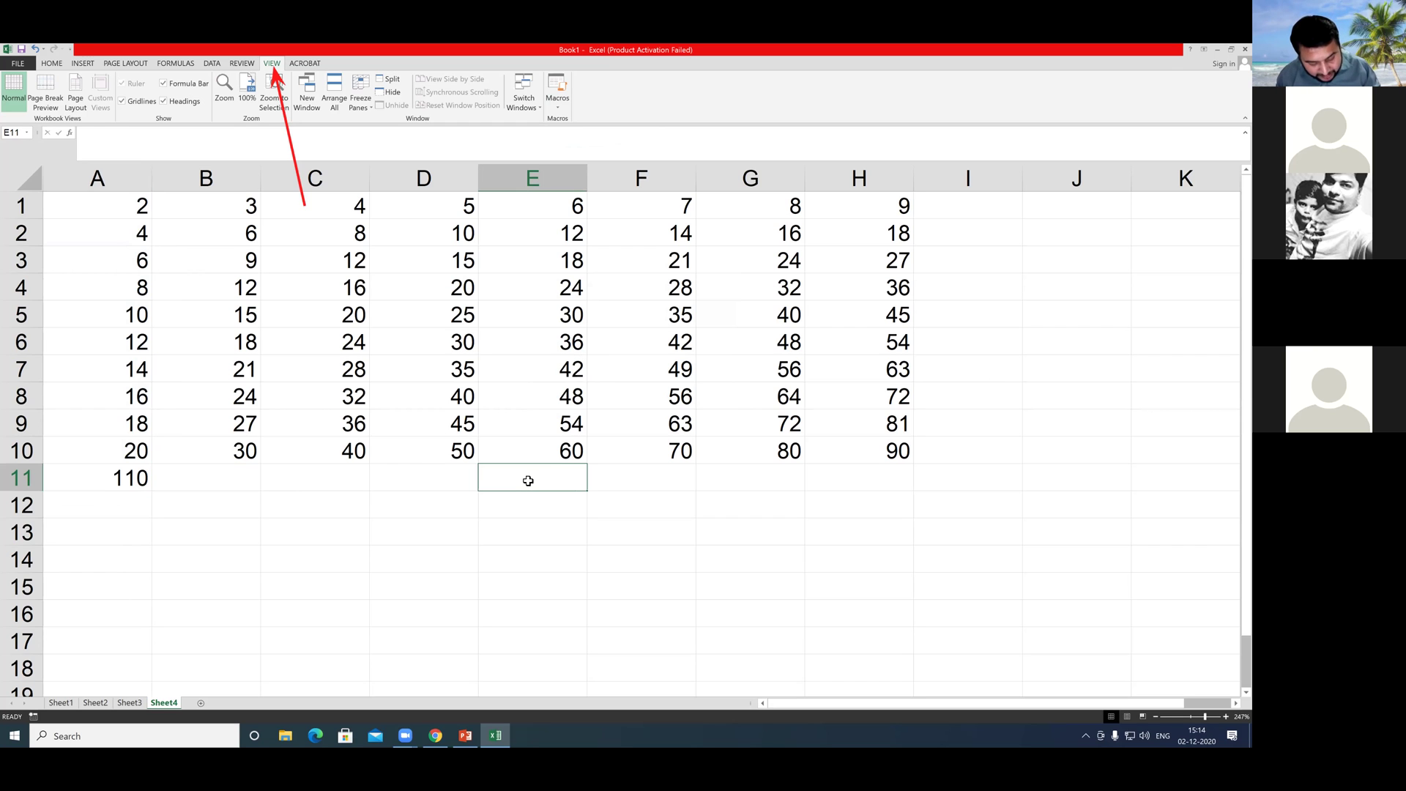
key("Left")
key("Left")
key("Left")
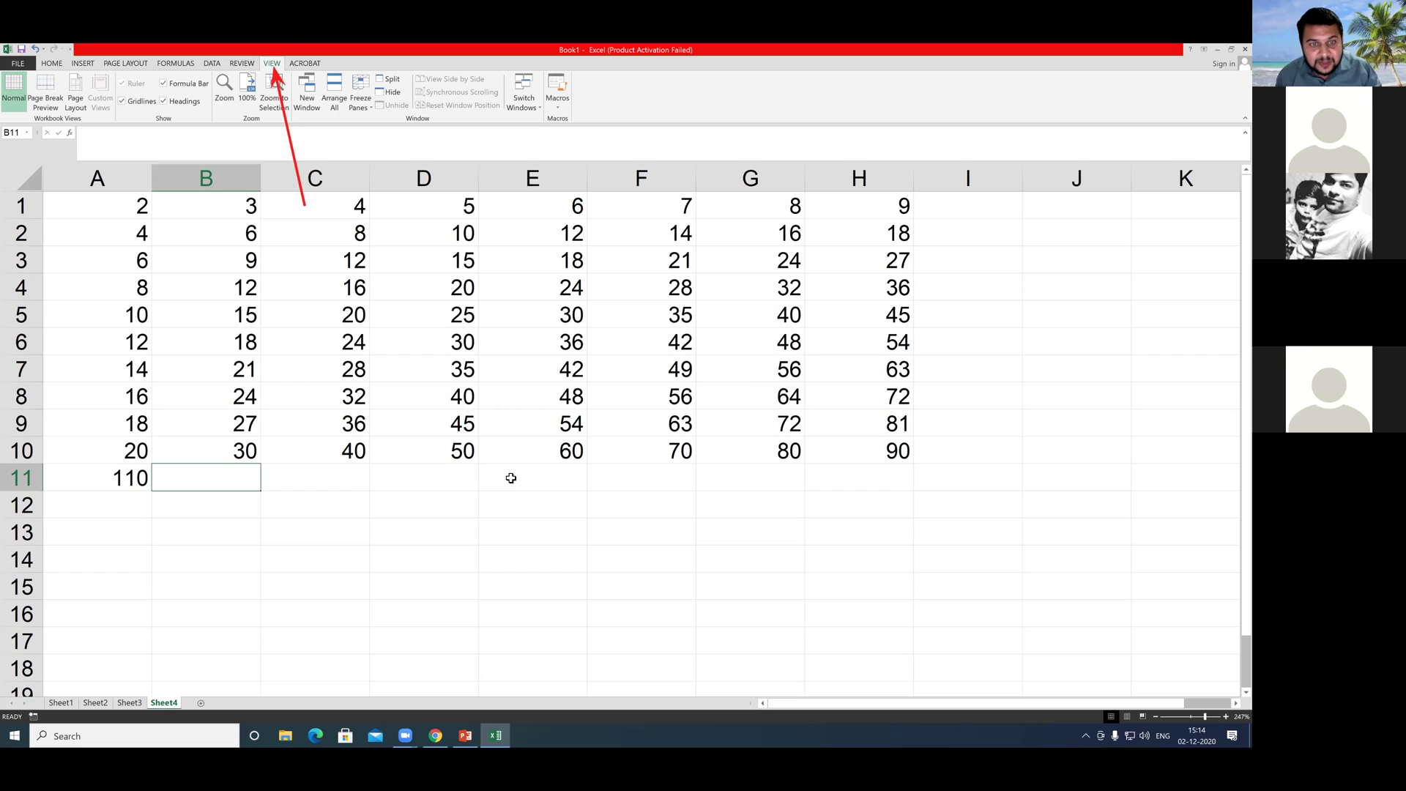
- Total E1:E10 in cell E11 and select the result cell to check its formula
left_click(511, 477)
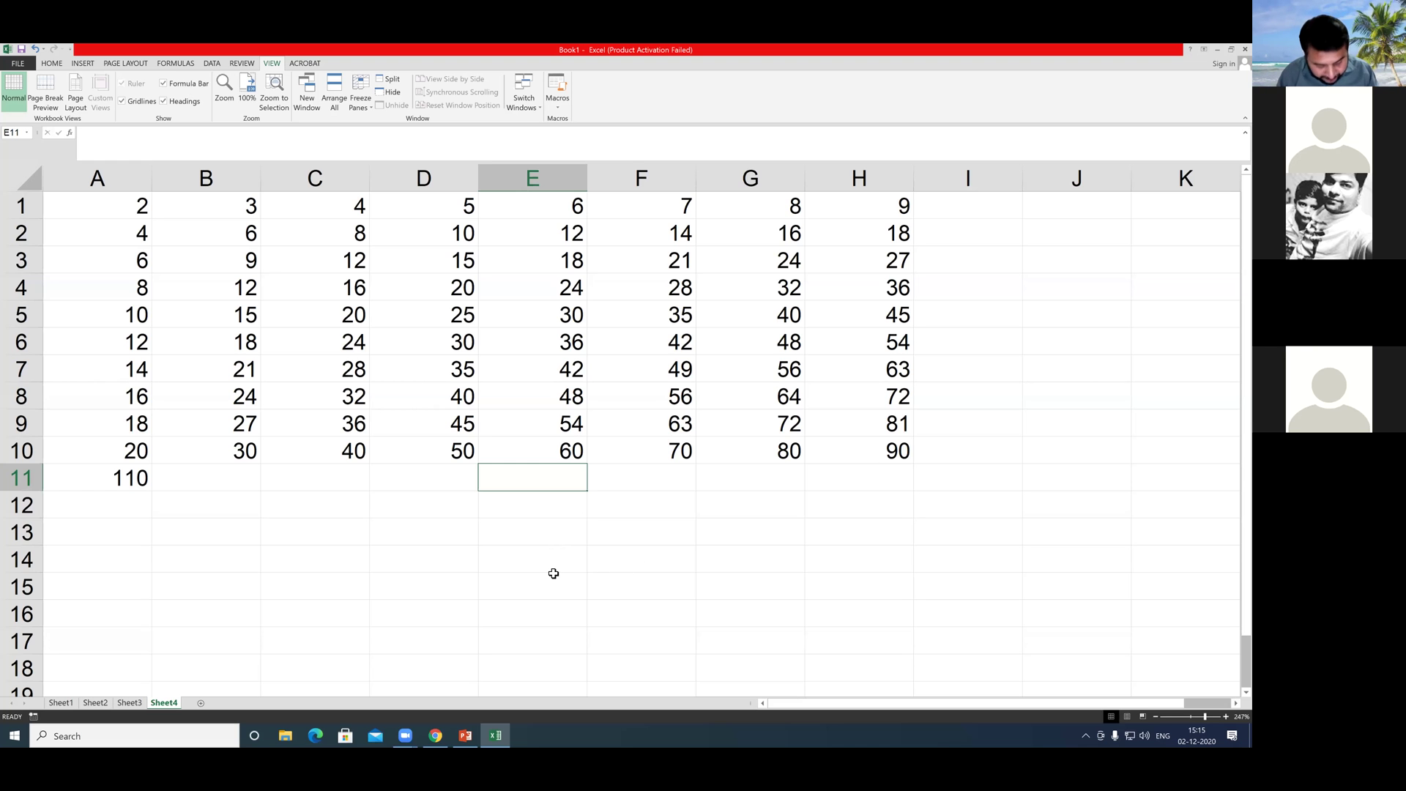
key("alt+equal")
key("Return")
key("Up")
key("Left")
key("Left")
key("Left")
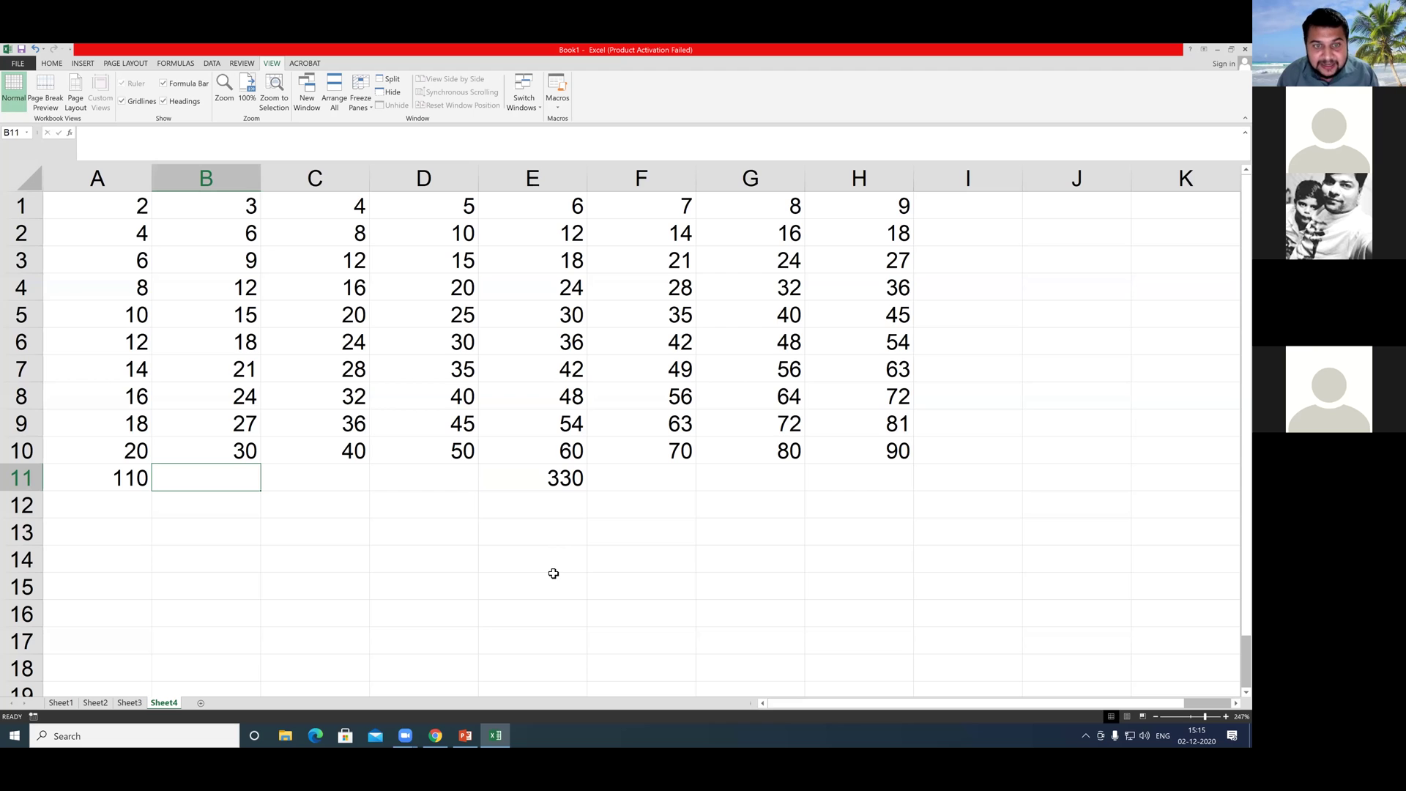
left_click(553, 478)
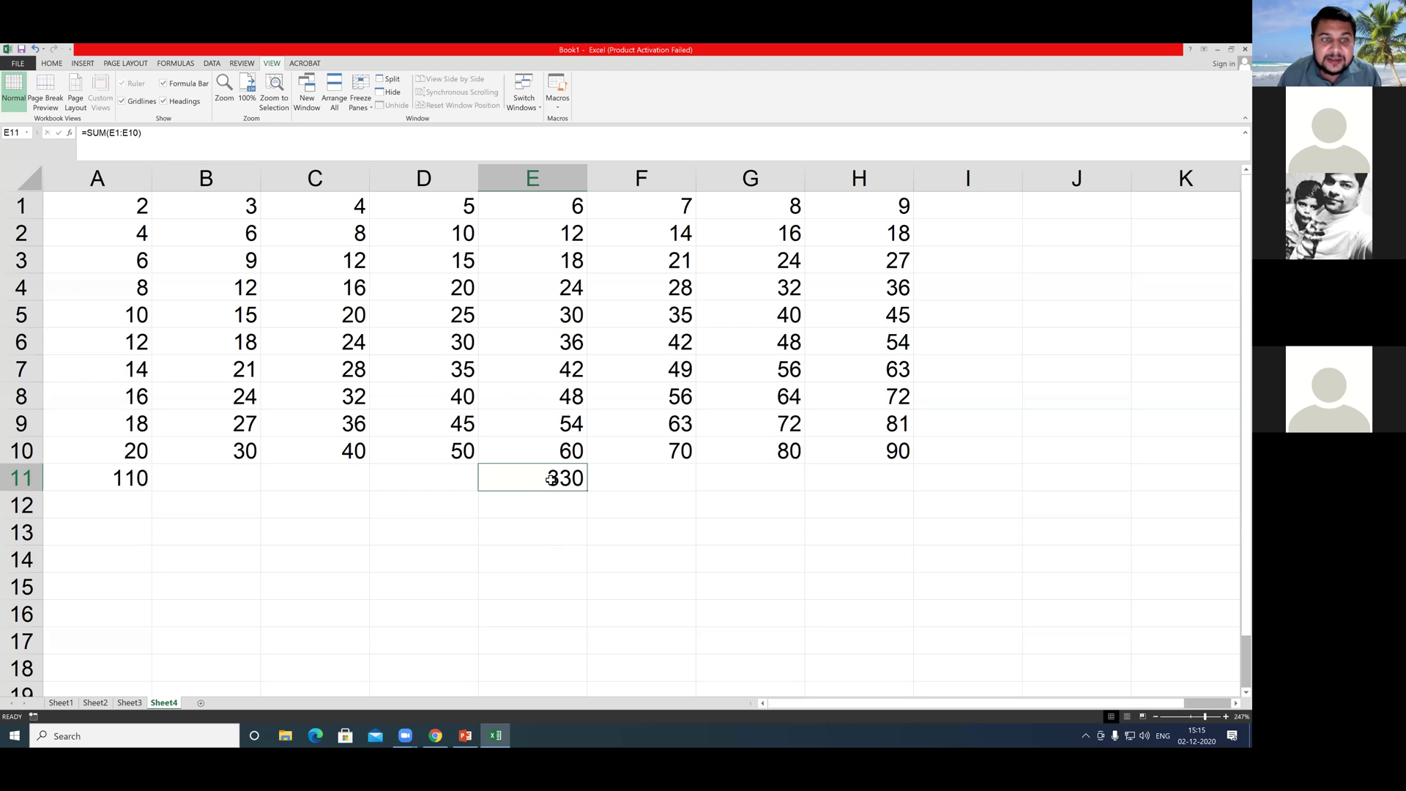
- Total C1:C10 in cell C11 and select the result cell to check its formula
left_click(327, 474)
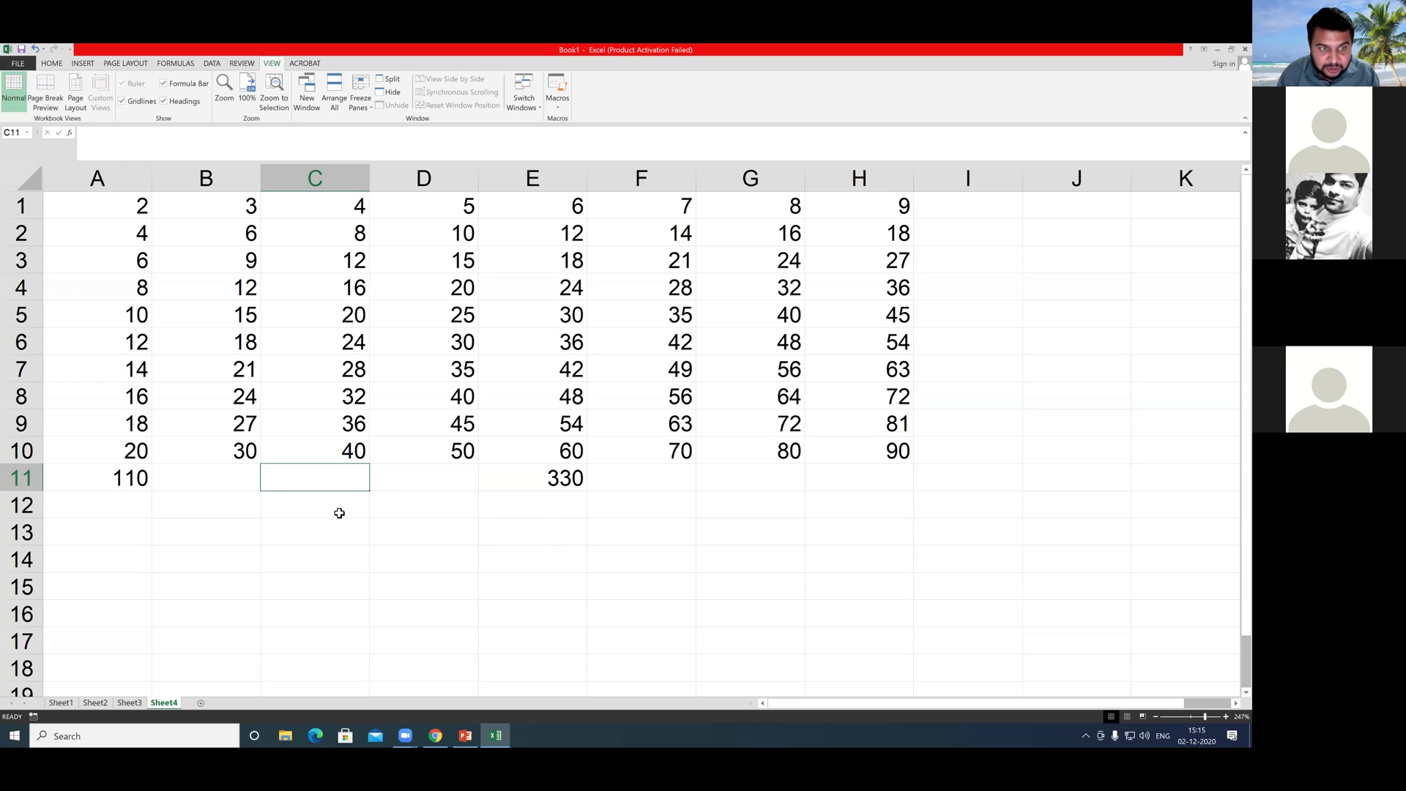
key("alt+=")
key("shift+Tab")
left_click(331, 479)
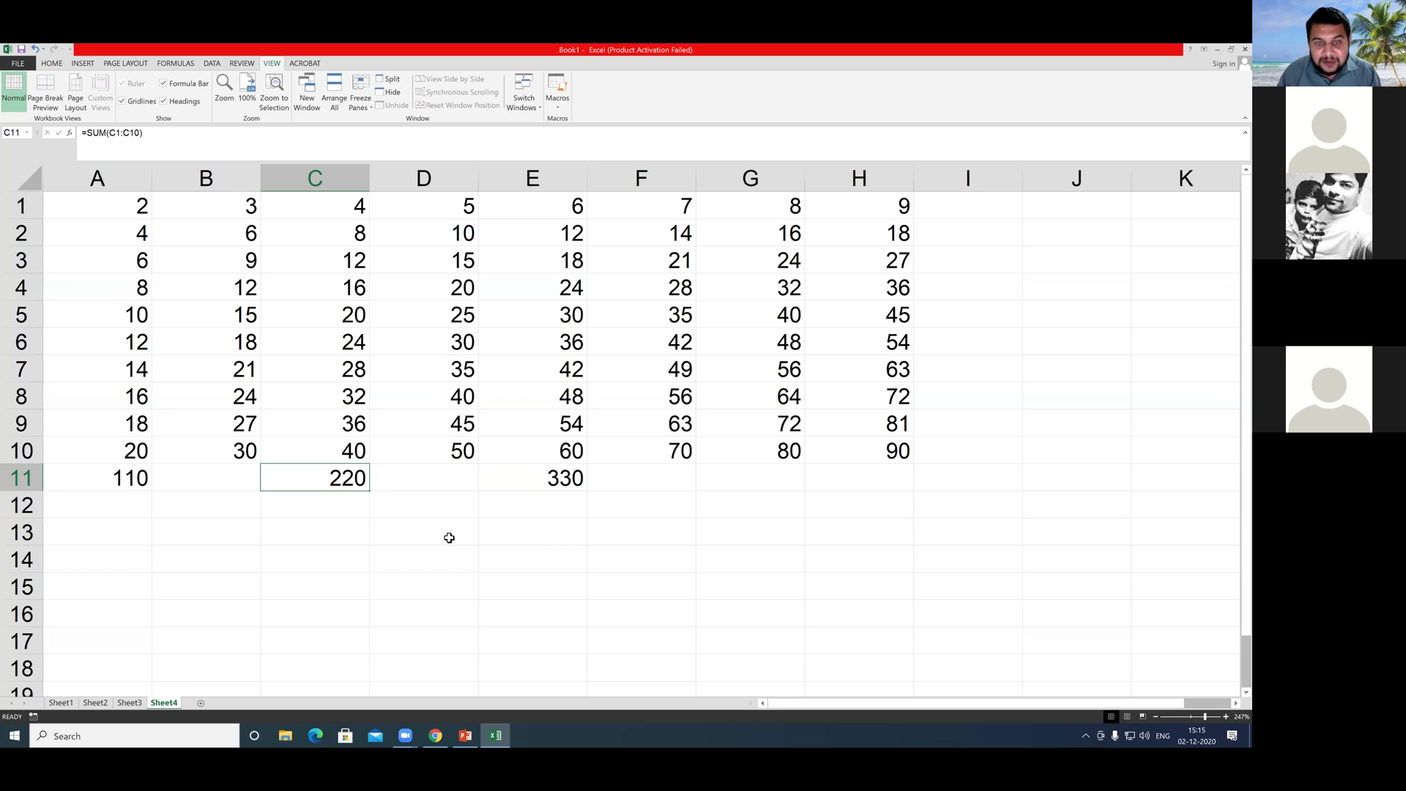
left_click_drag(75, 124, 168, 152)
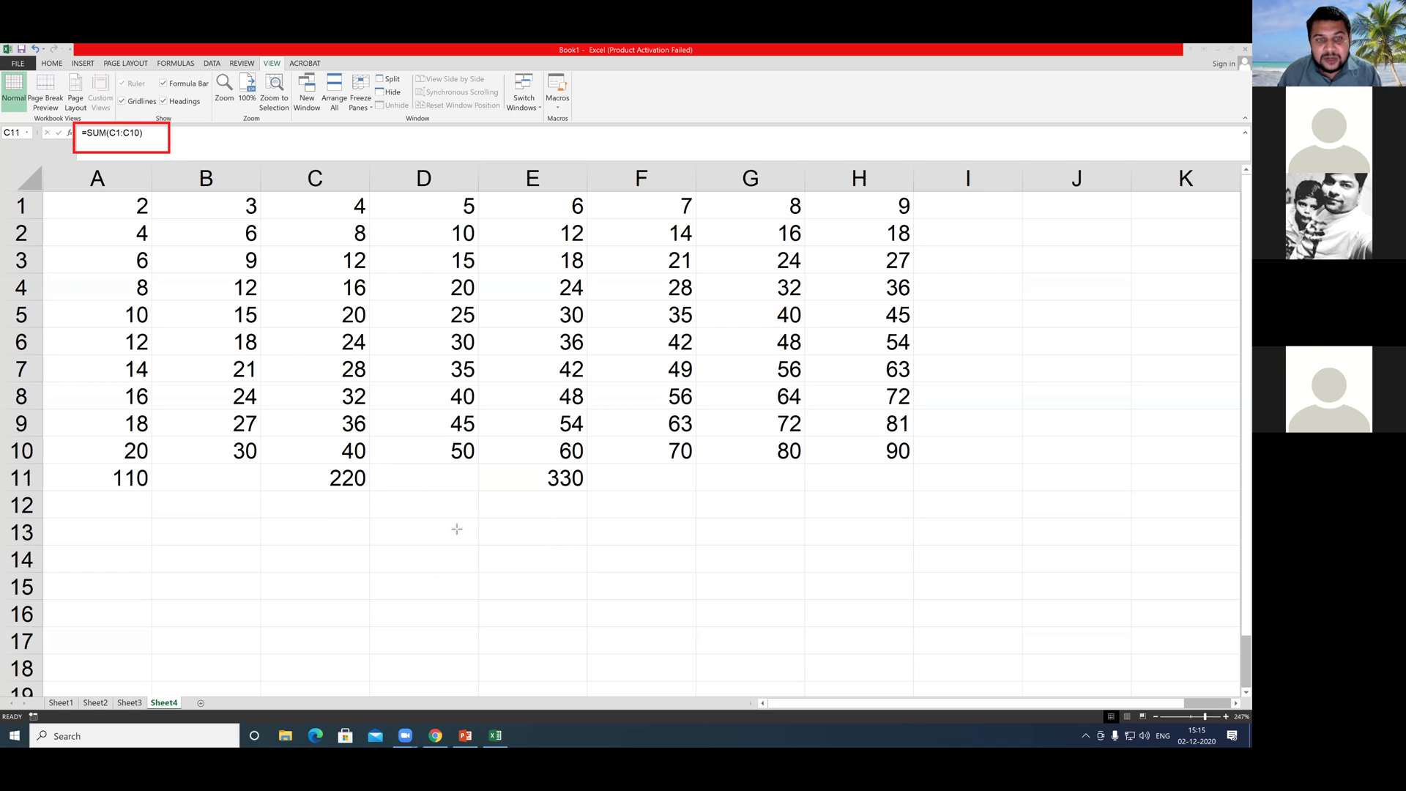
key("ctrl+z")
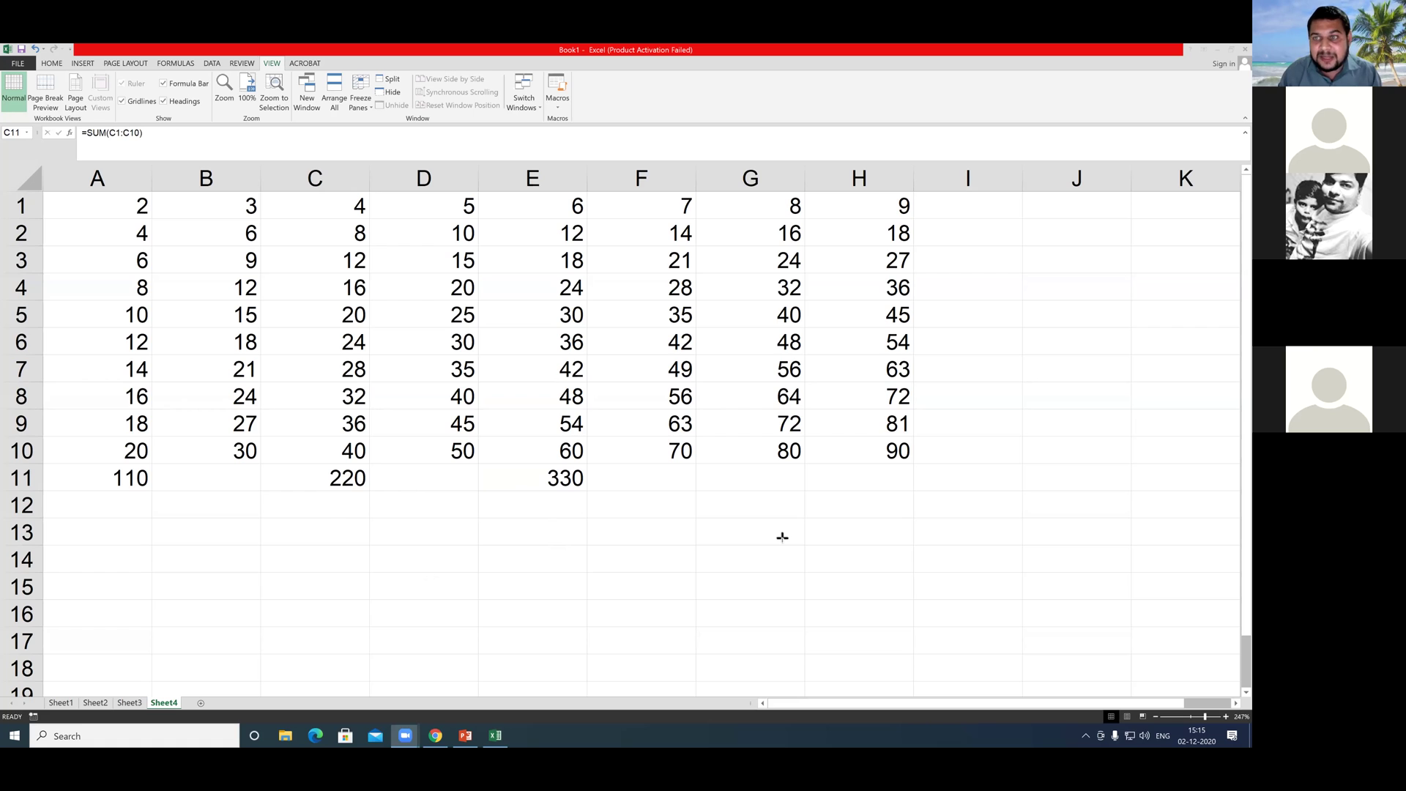
- Delete Macro2 from the list of macros in the open workbooks
left_click(557, 103)
left_click(558, 109)
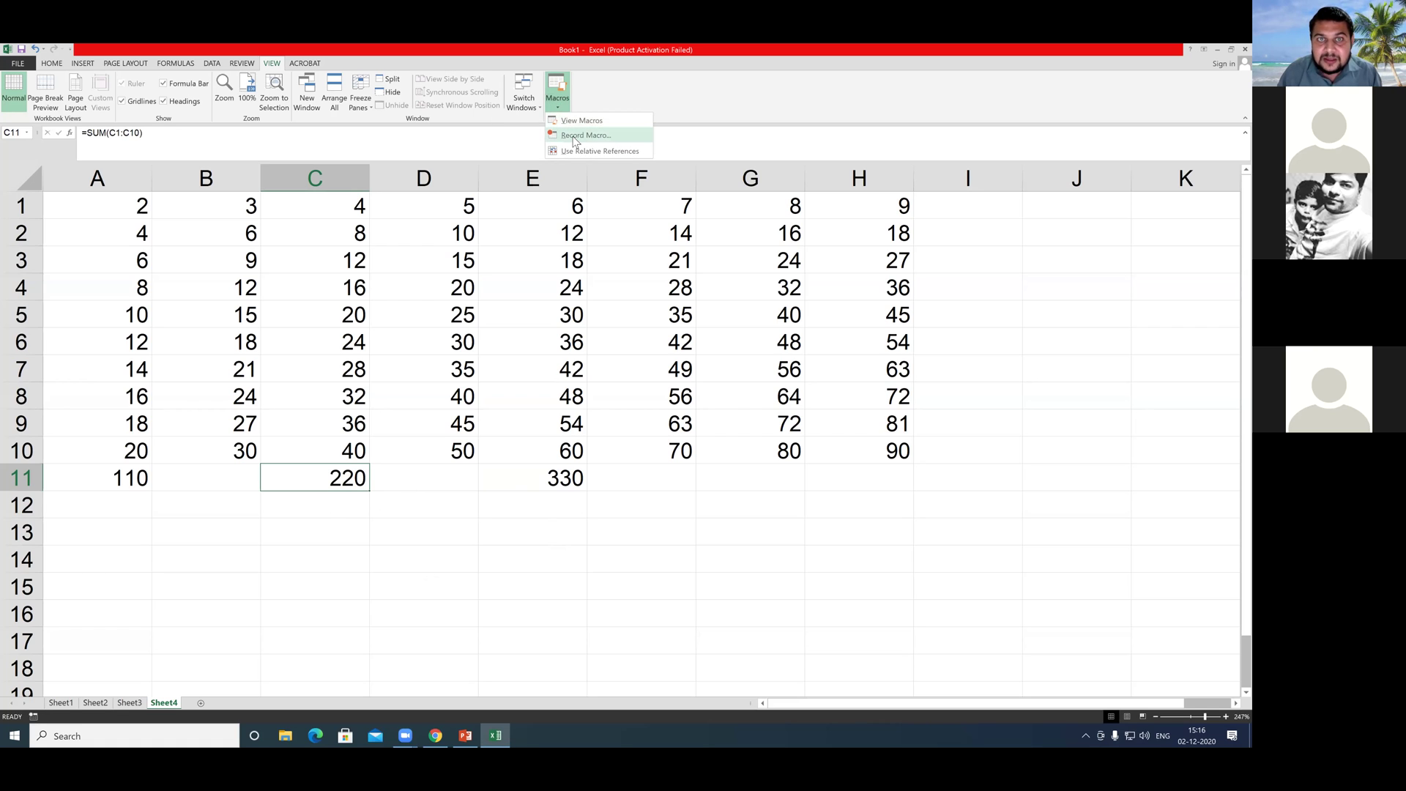
left_click(576, 120)
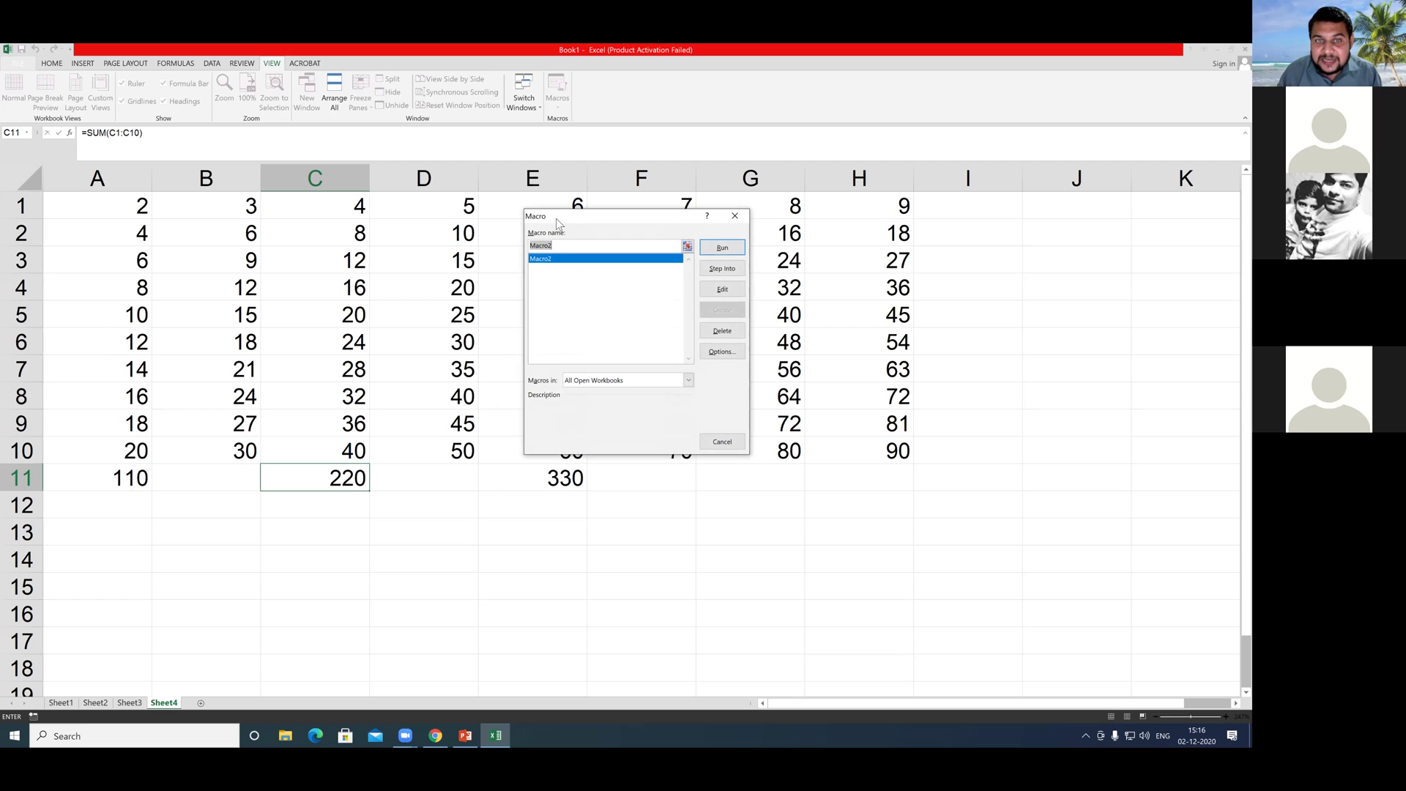
left_click(721, 334)
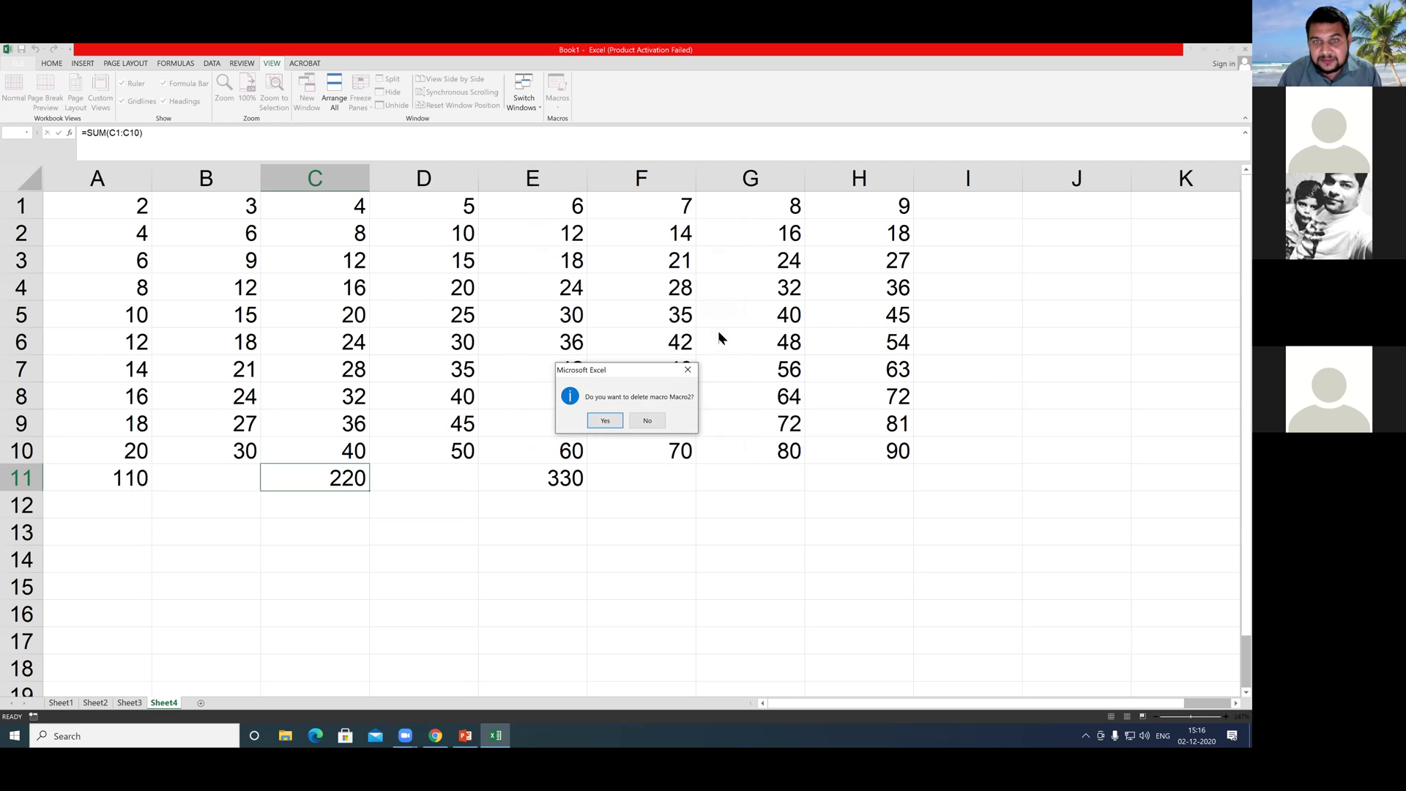
left_click(605, 420)
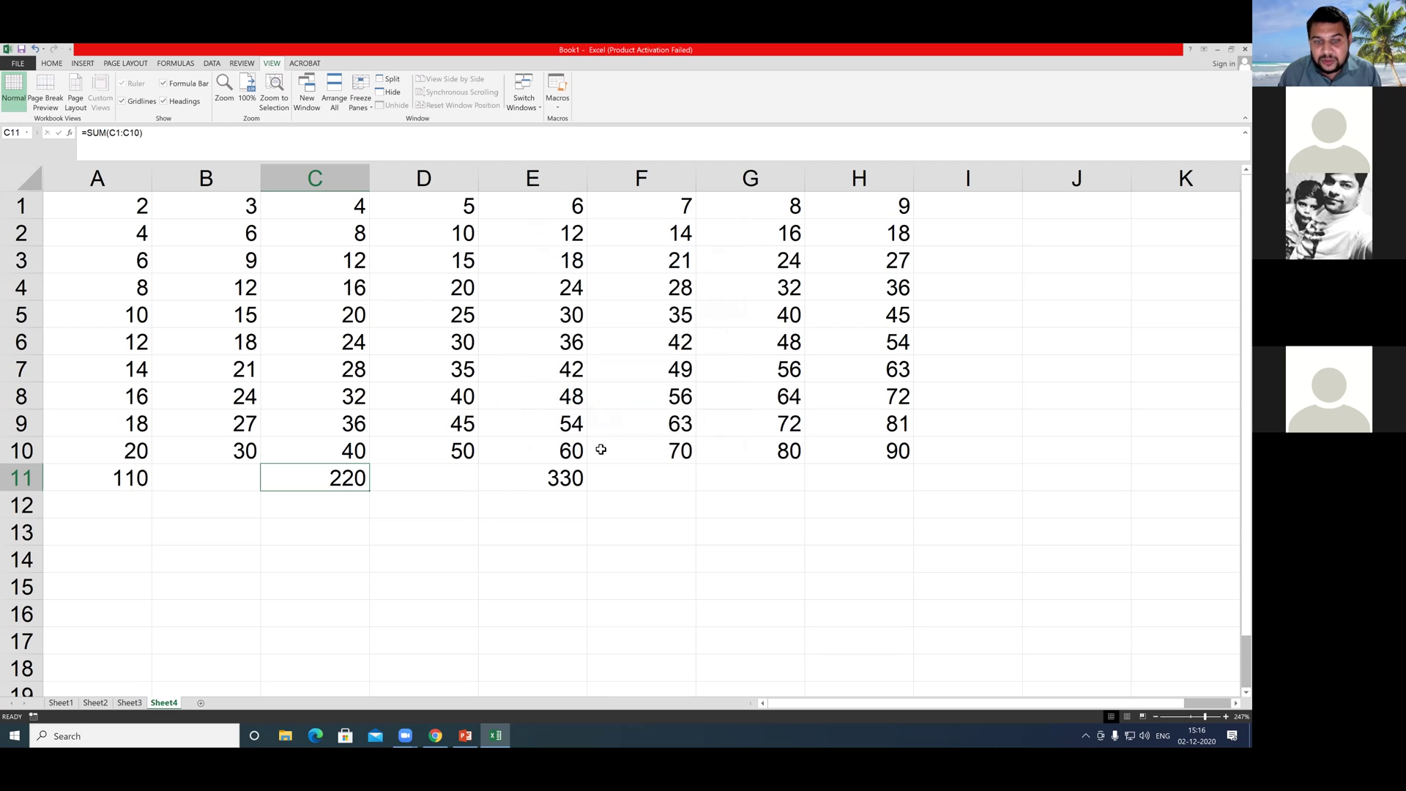